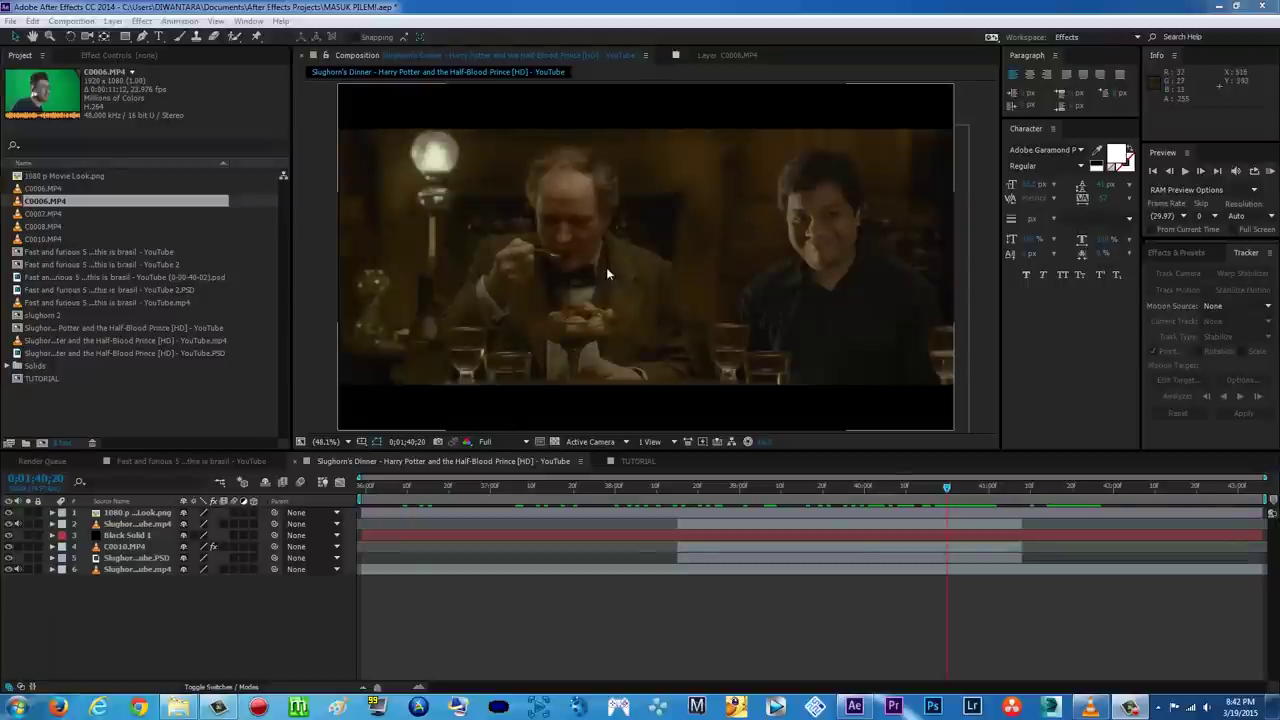
Hide every layer above the original film clip in the Slughorn's Dinner composition and view the original at 0;01;42;03 and 0;01;40;20.
left_click(8, 557)
left_click_drag(8, 547, 8, 513)
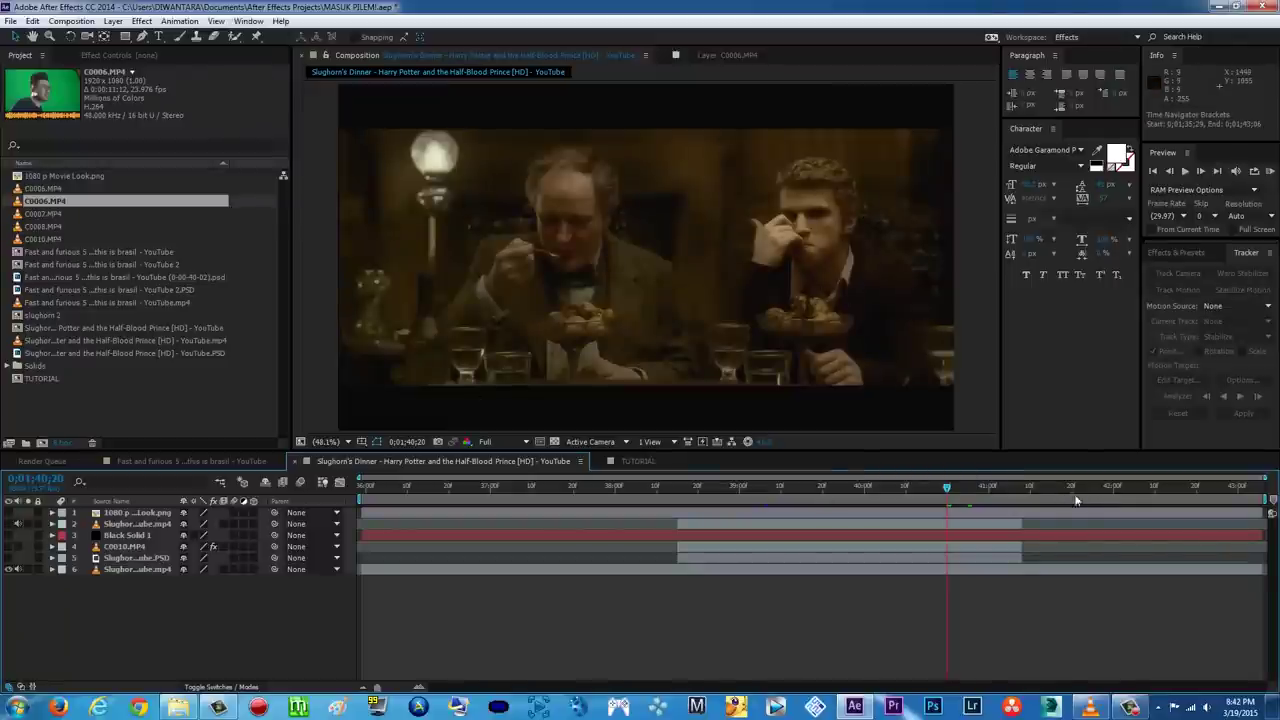
left_click(1125, 487)
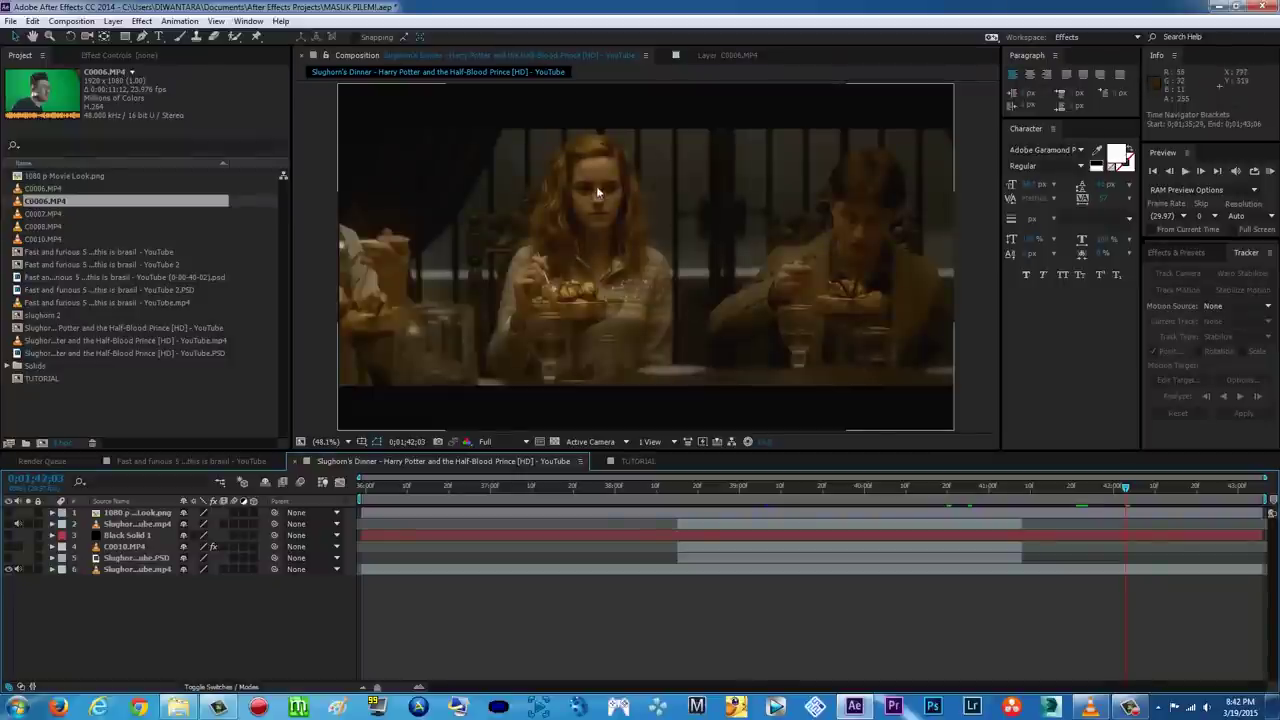
left_click(946, 487)
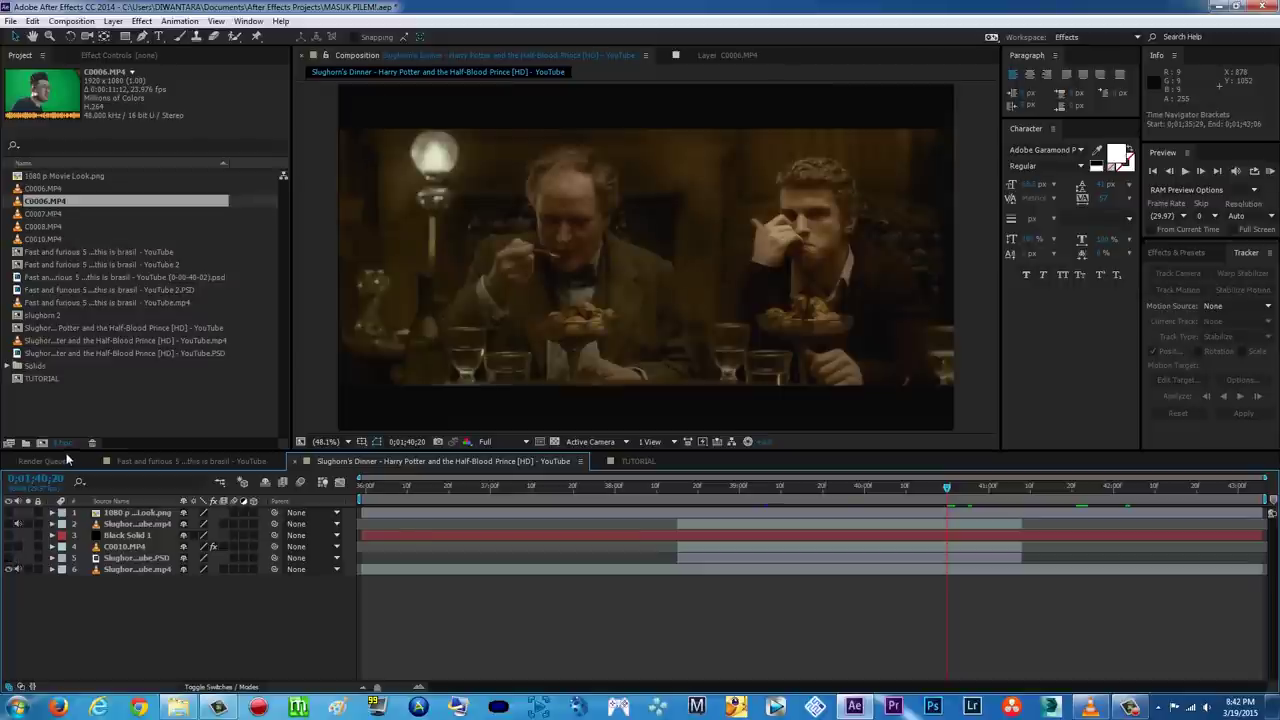
Show the clean-background PSD, C0010.MP4, the black solid, the upper film clip and the 1080 p Movie Look layer again.
left_click(9, 558)
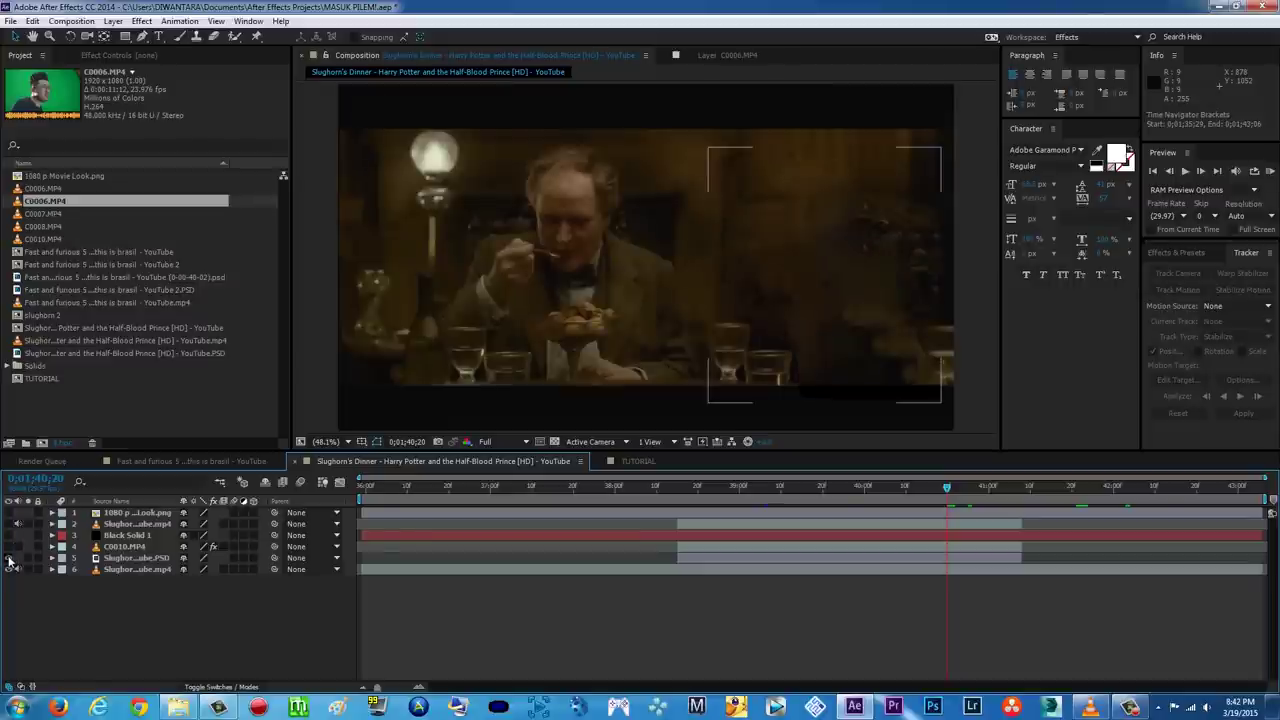
left_click(10, 548)
left_click(10, 547)
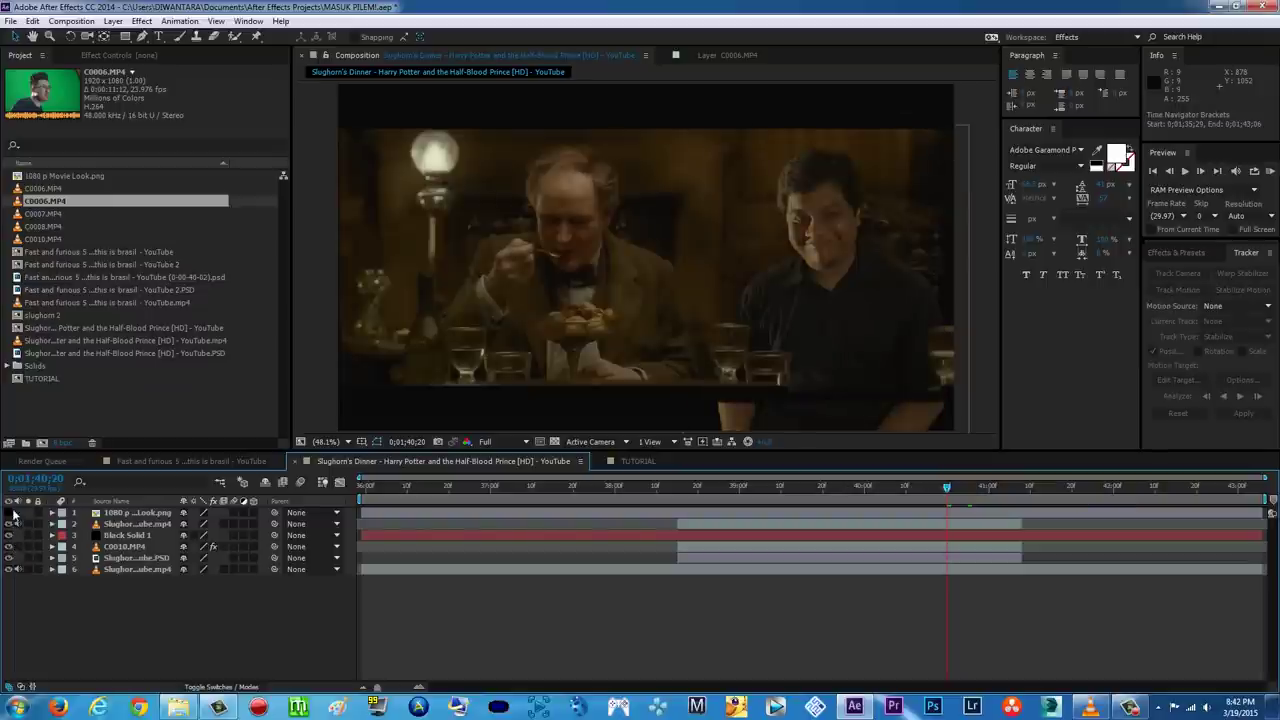
left_click(9, 512)
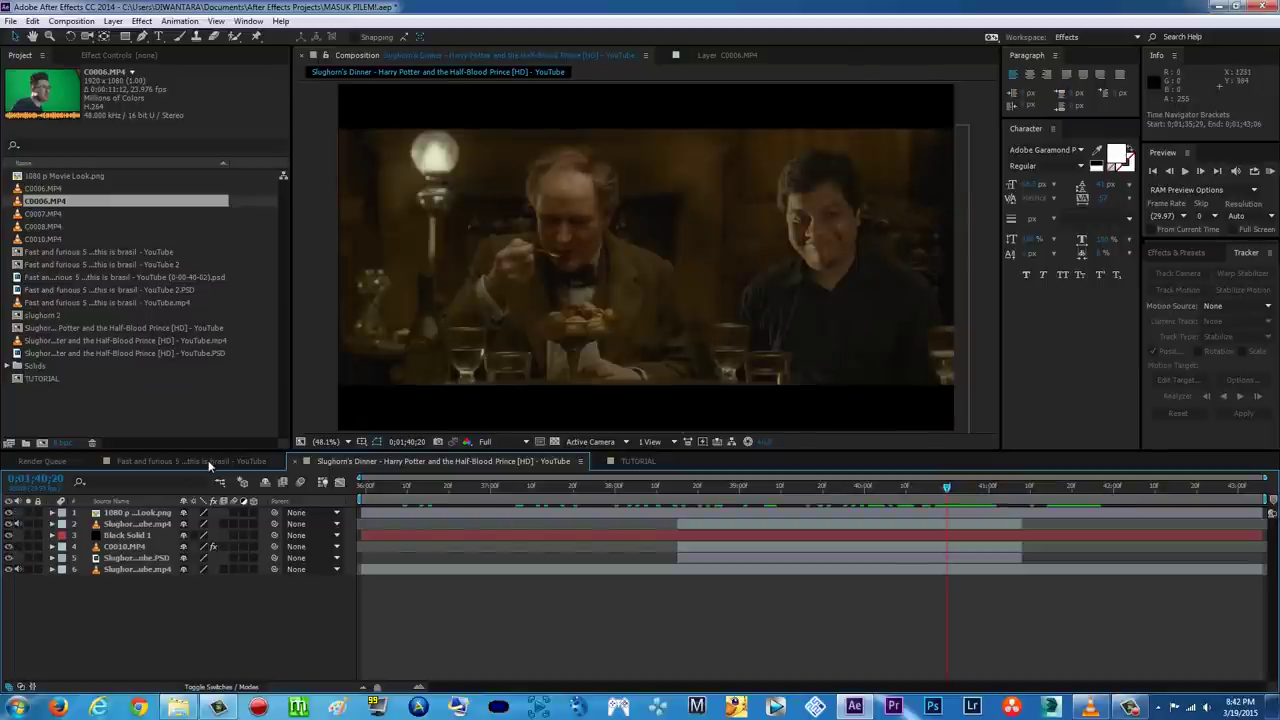
Open the Fast and furious 5 composition and turn its upper layers off and back on to compare the composite with the original.
left_click(208, 460)
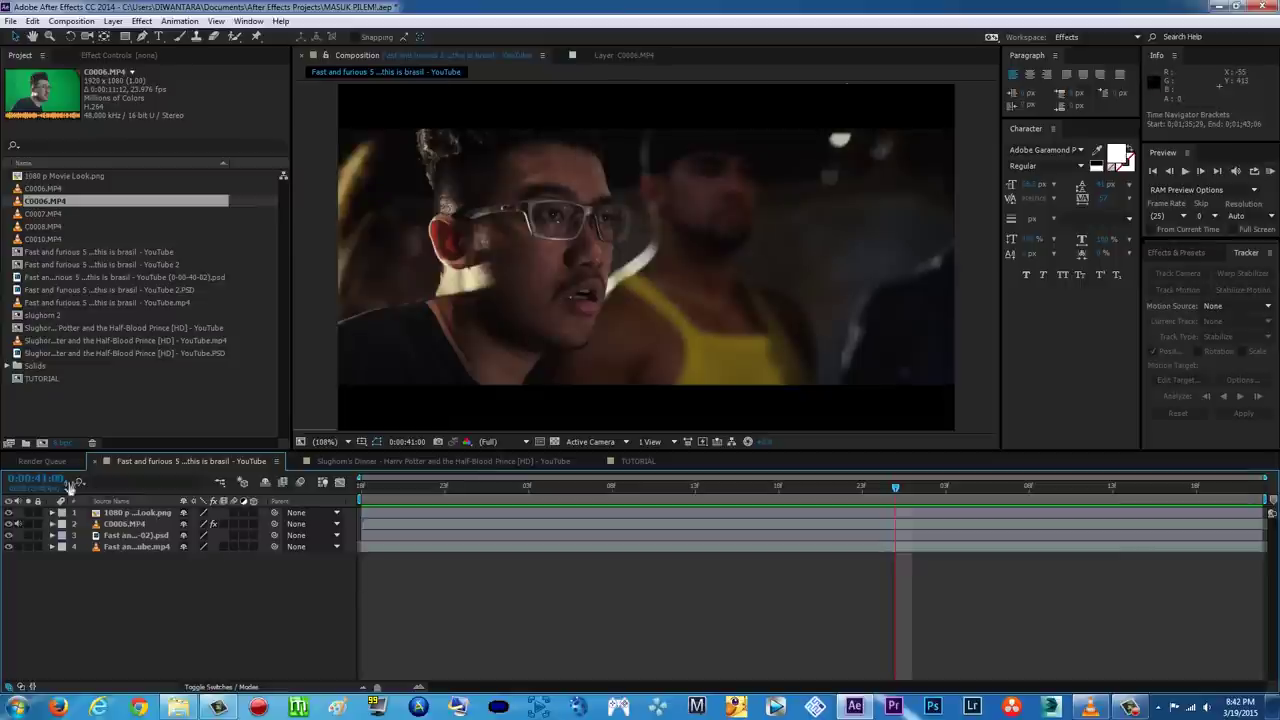
left_click(9, 535)
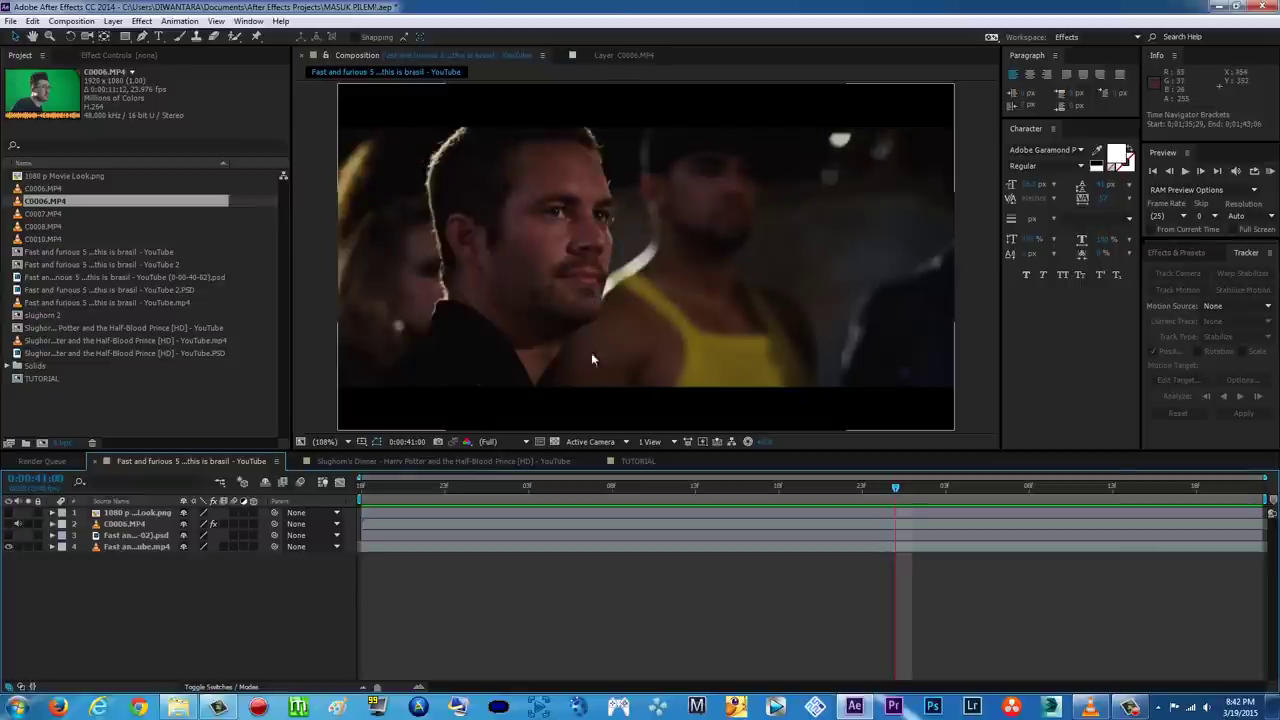
left_click(9, 524)
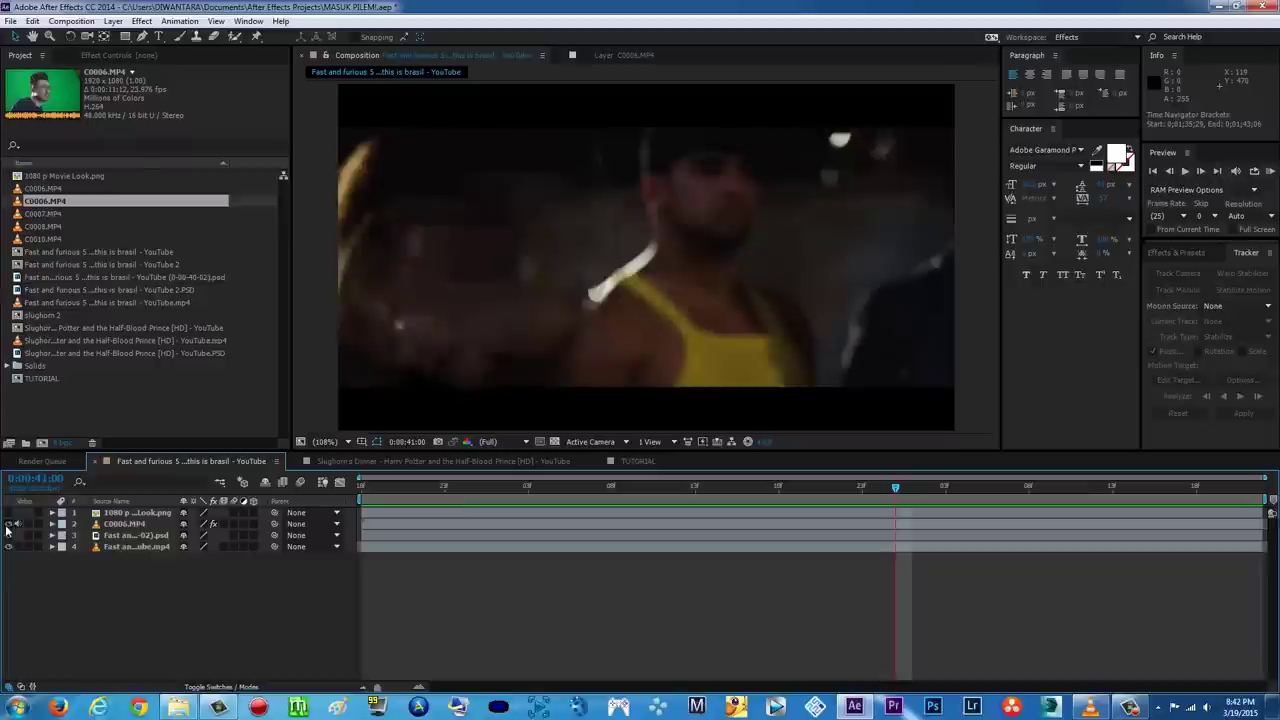
left_click_drag(9, 524, 9, 535)
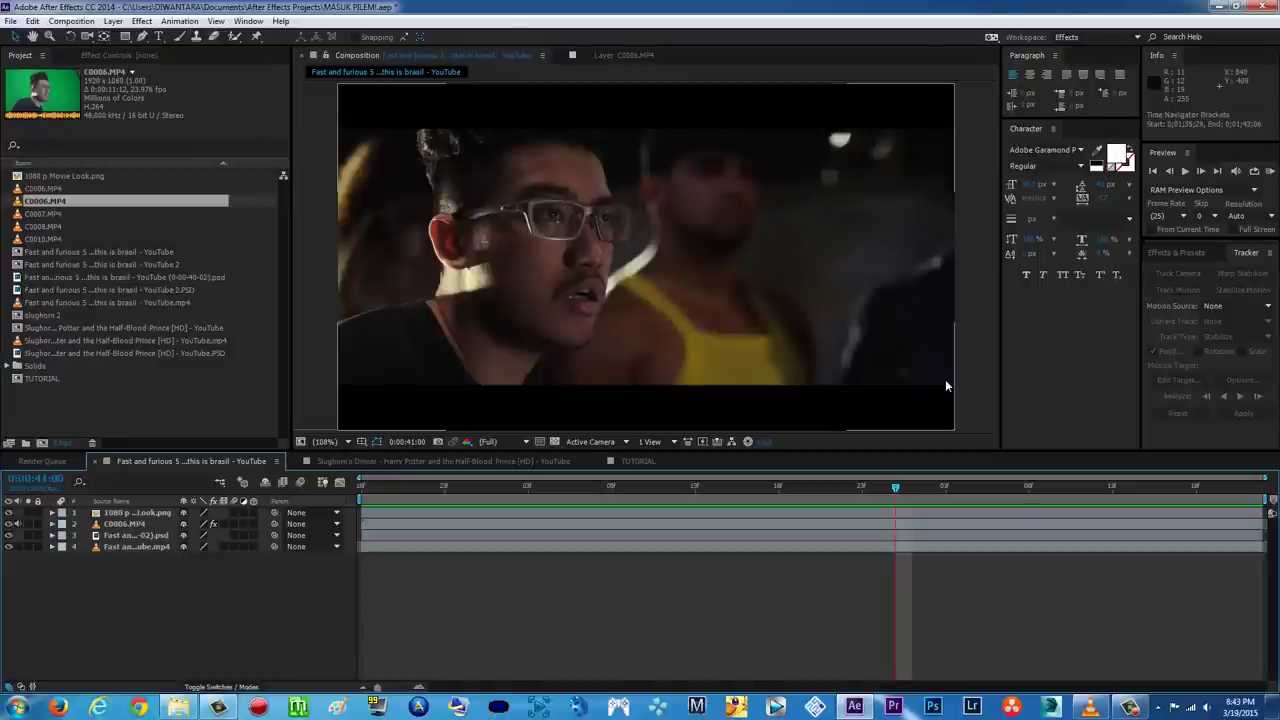
Switch to VLC media player and play the C0006.MP4 green-screen clip from near its start, pausing to examine the footage.
mouse_move(1090, 710)
left_click(1088, 636)
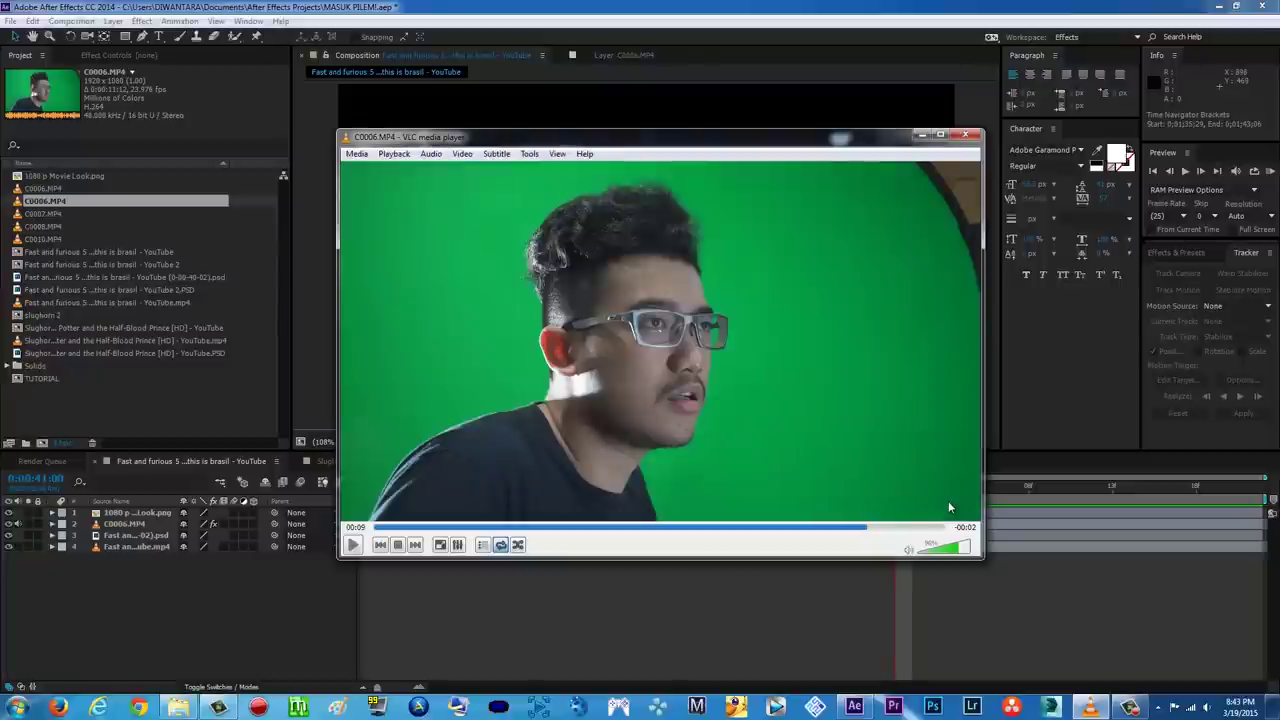
left_click(380, 527)
left_click(352, 545)
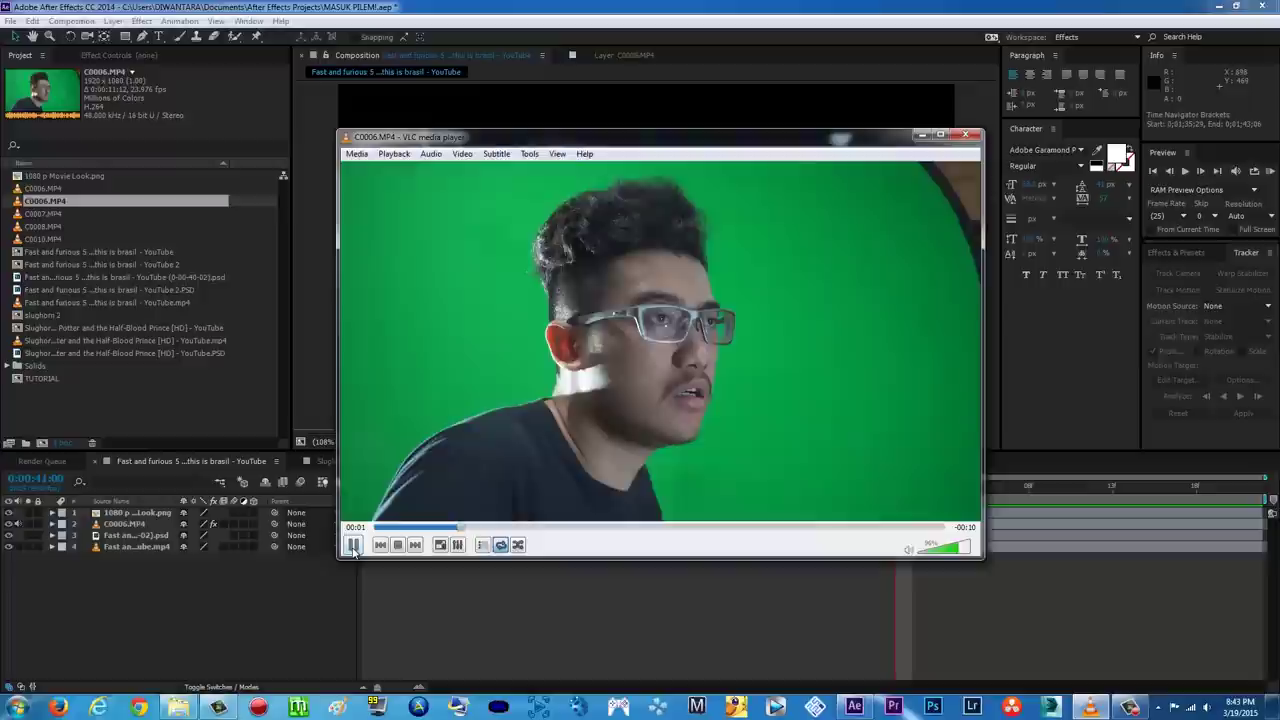
left_click(352, 545)
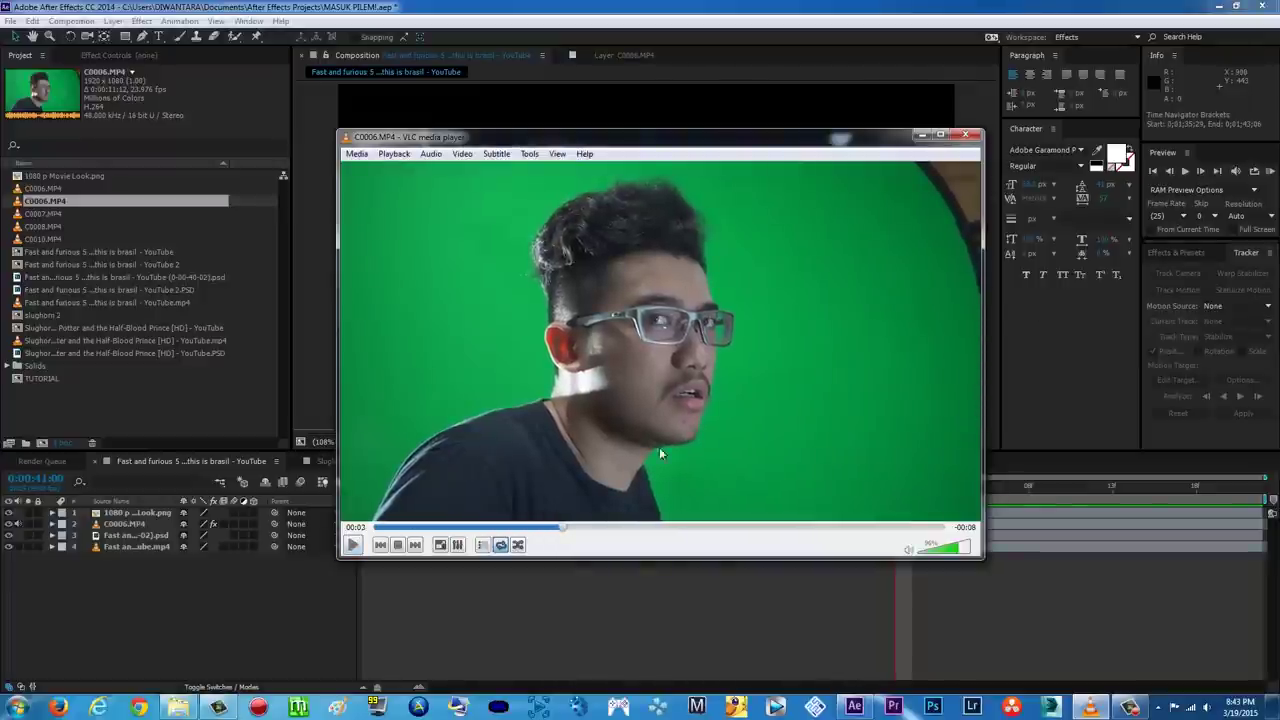
left_click(352, 545)
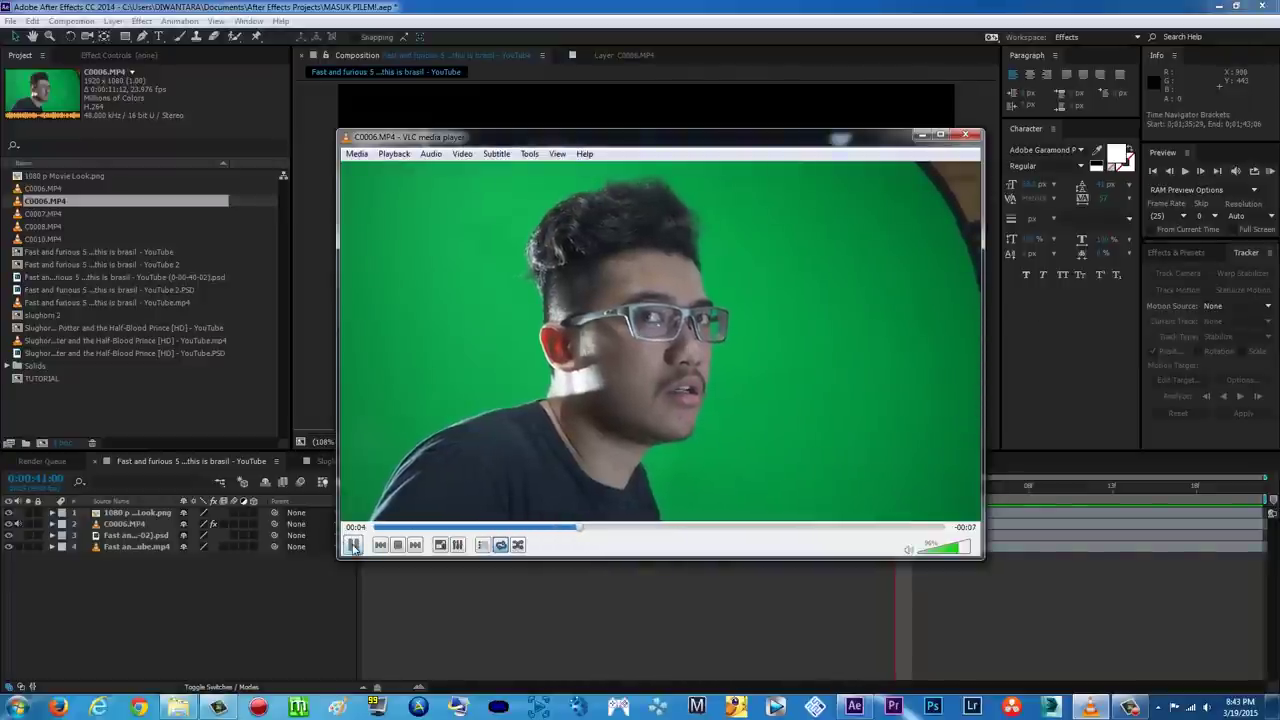
key("space")
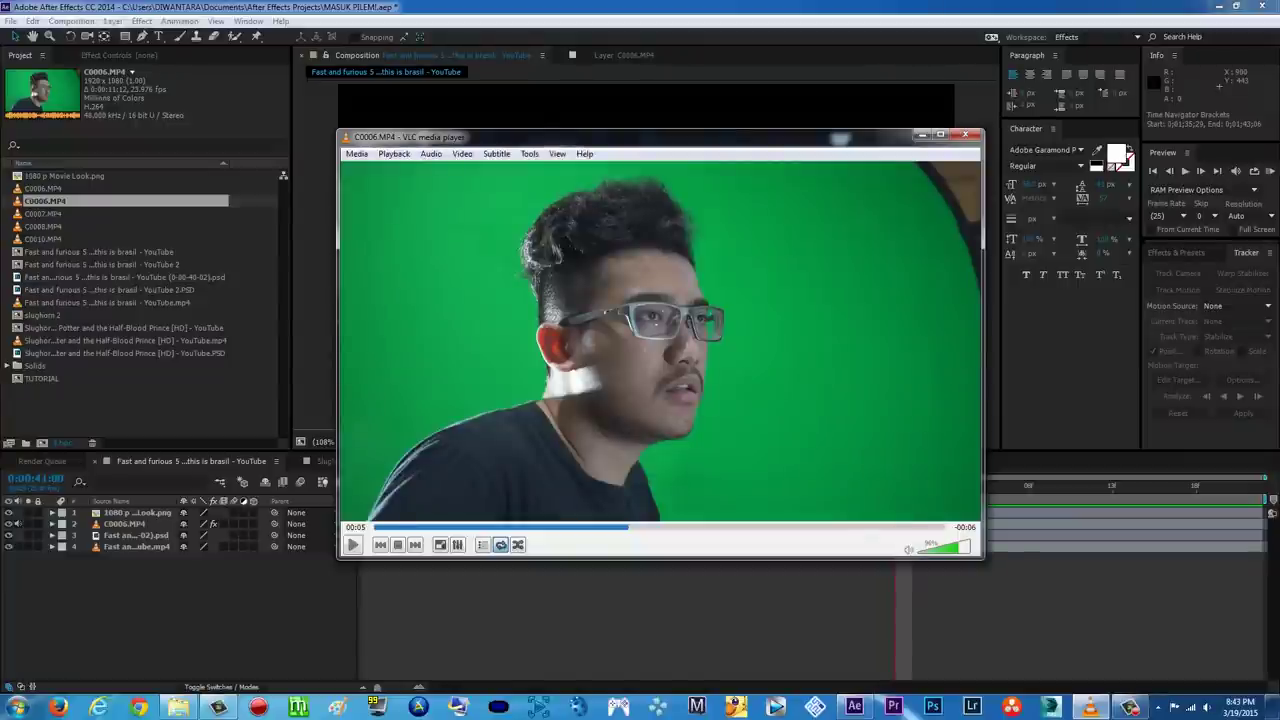
Bring the C0006.MP4 player window back to the front and reposition it over the composition viewer.
left_click(1098, 580)
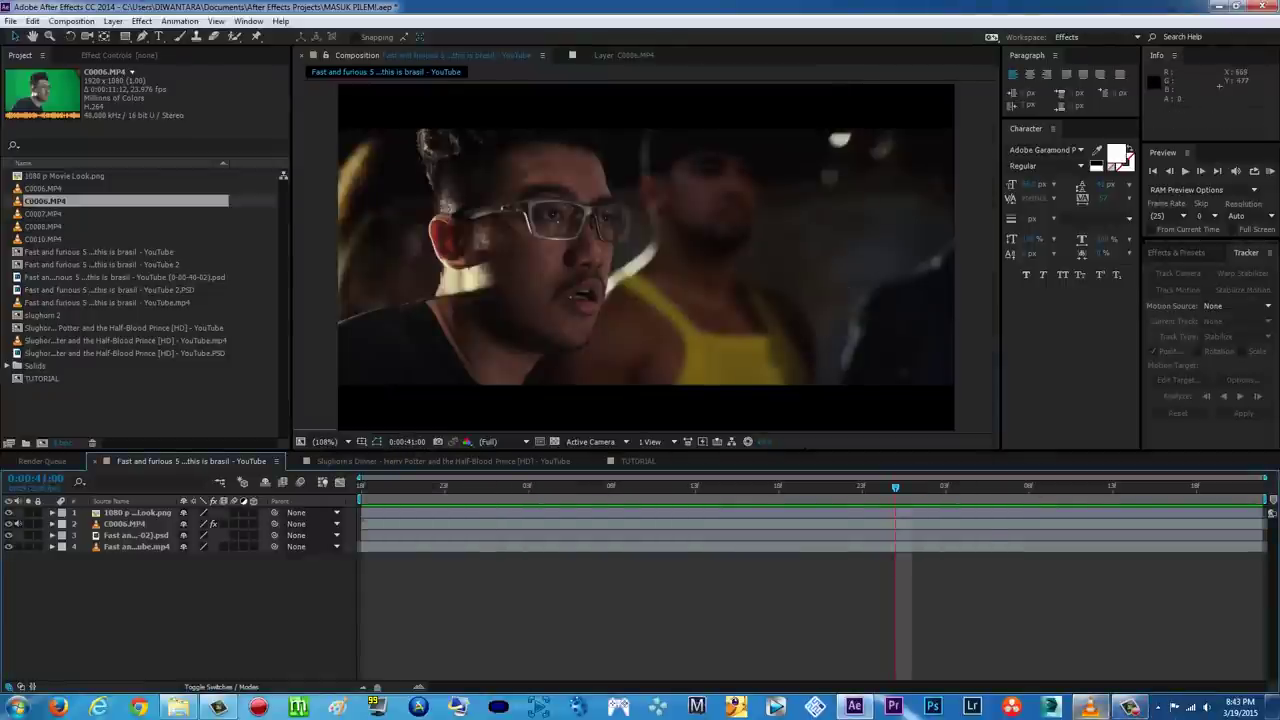
left_click(1090, 707)
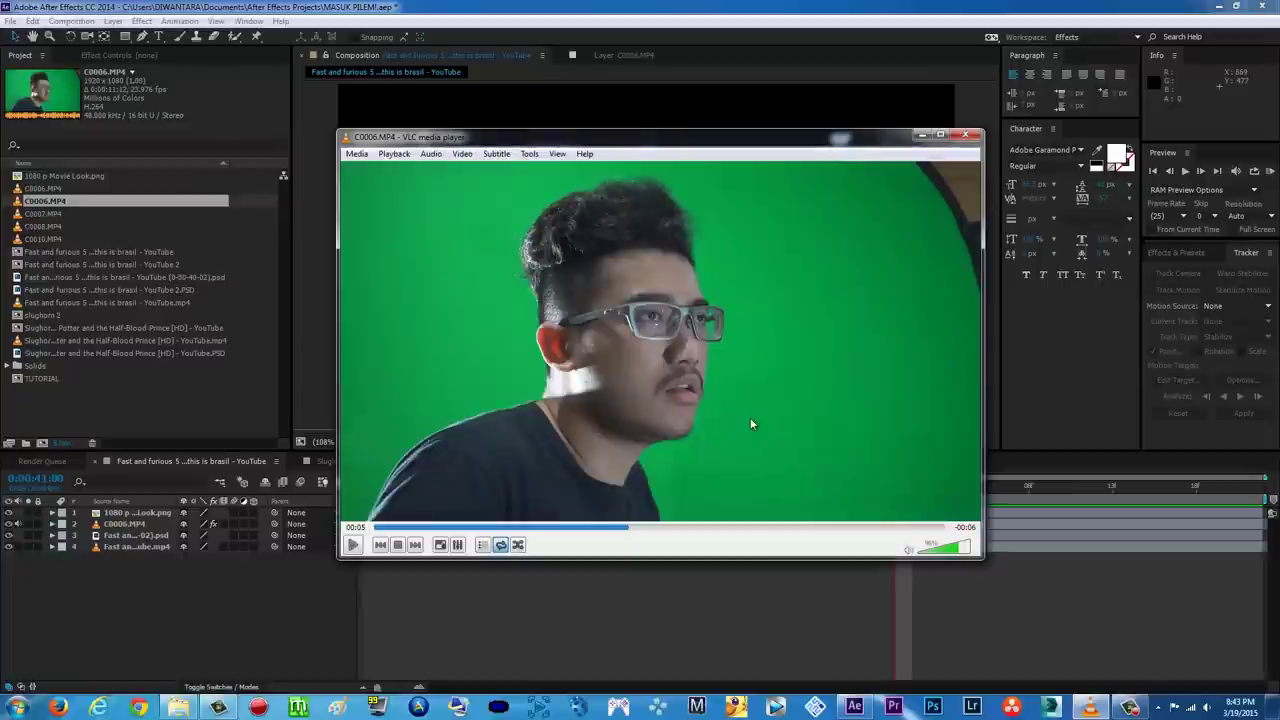
left_click_drag(815, 138, 868, 167)
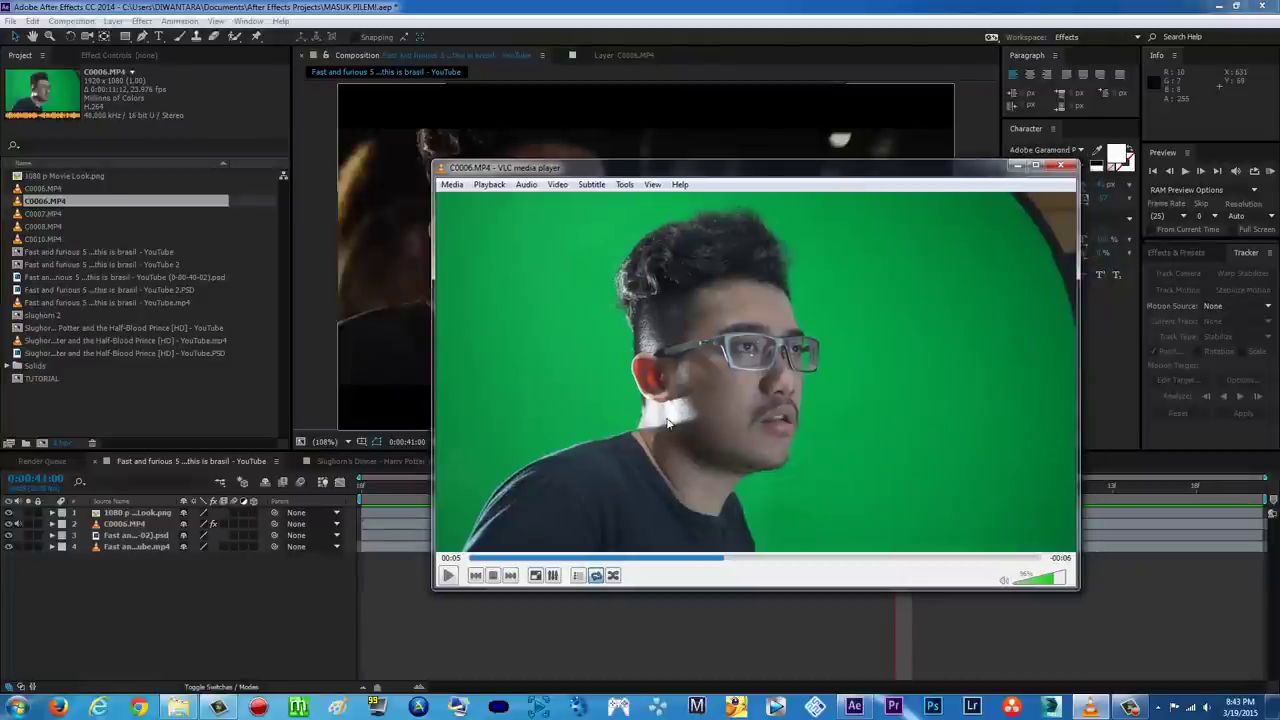
left_click_drag(716, 168, 649, 89)
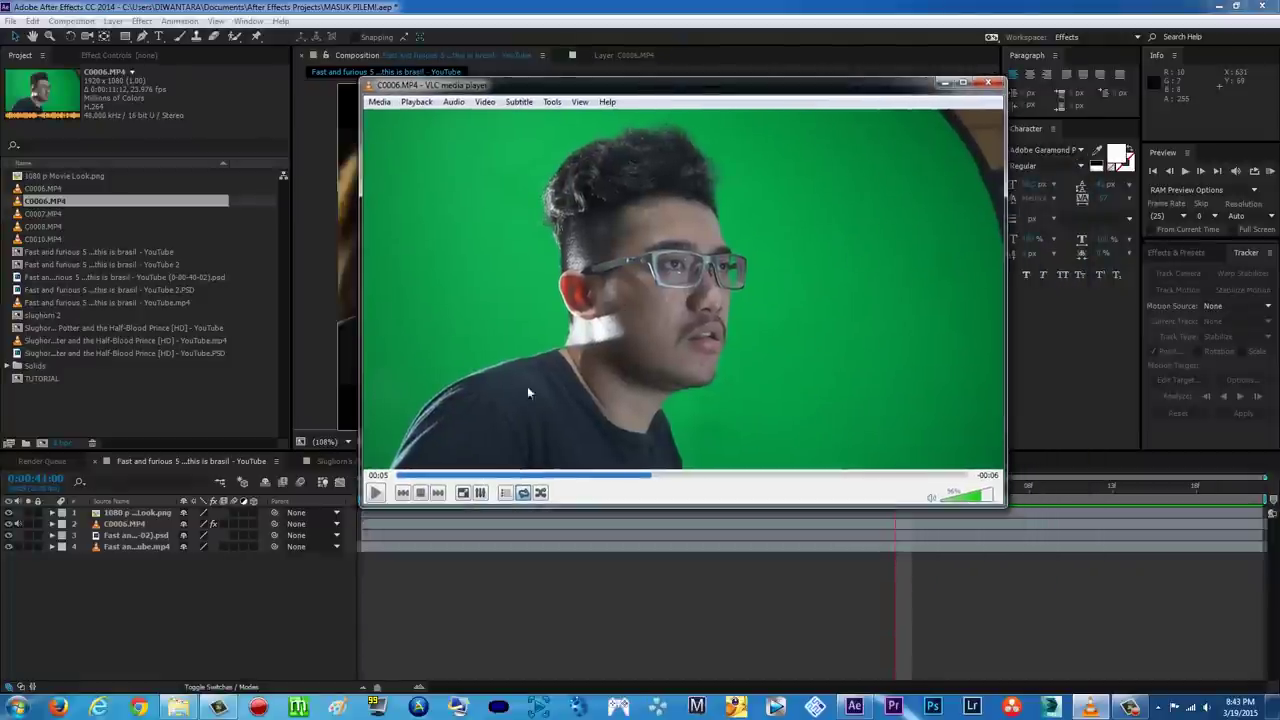
Switch back to After Effects and hide the three layers above the original Fast and furious clip to examine its lighting.
left_click(725, 6)
mouse_move(13, 510)
left_mouse_down()
mouse_move(11, 533)
mouse_move(11, 512)
left_mouse_up()
left_click(14, 578)
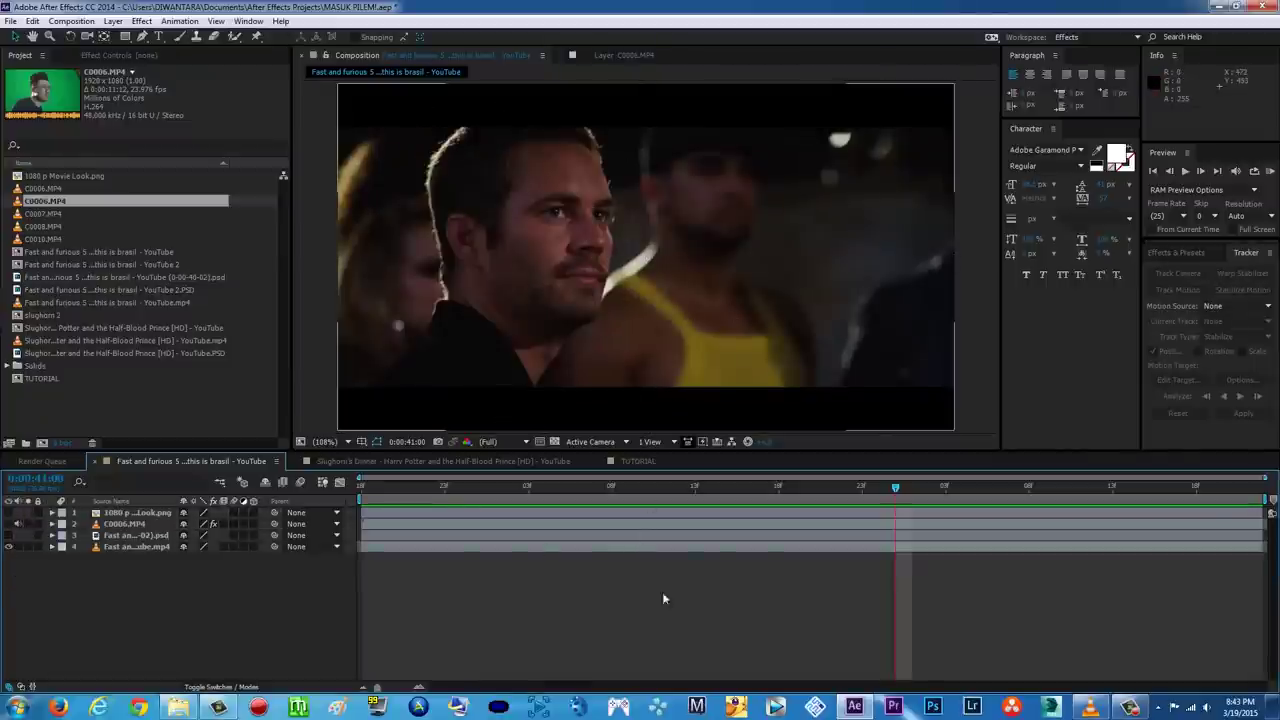
left_click(440, 160)
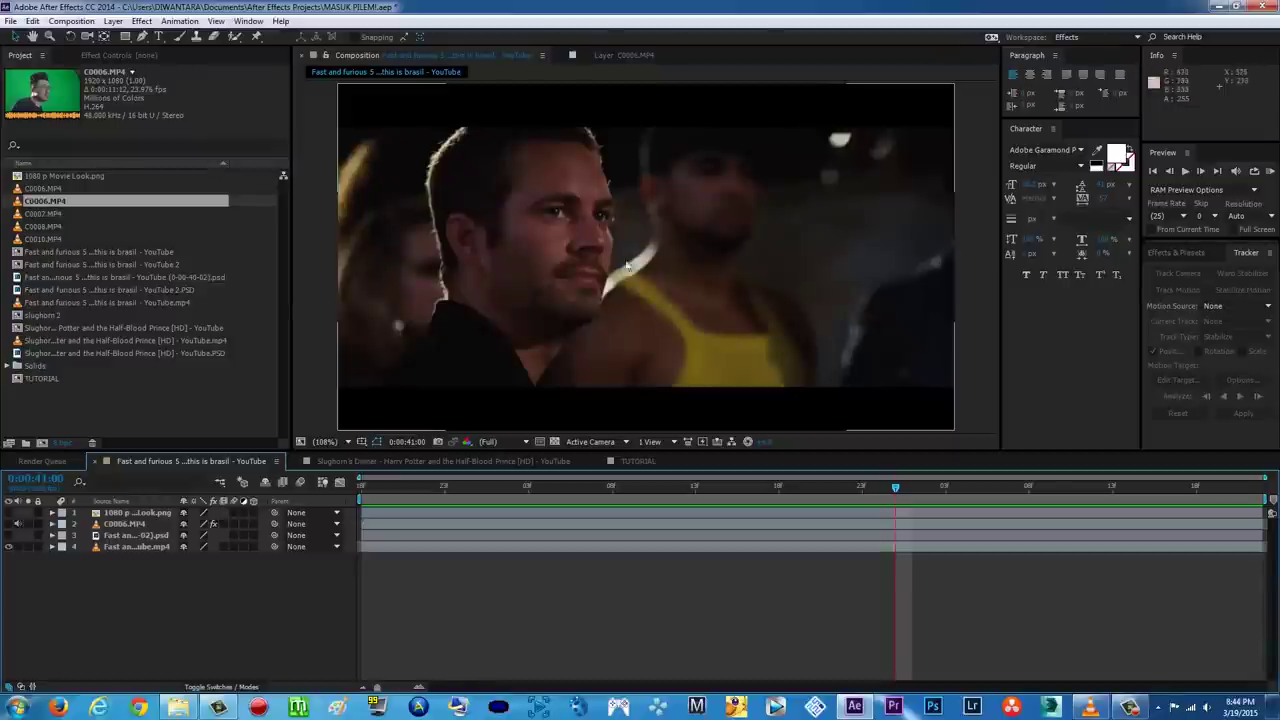
Switch to VLC media player again and replay the C0006.MP4 clip, skipping ahead to another part of the take.
left_click(1090, 707)
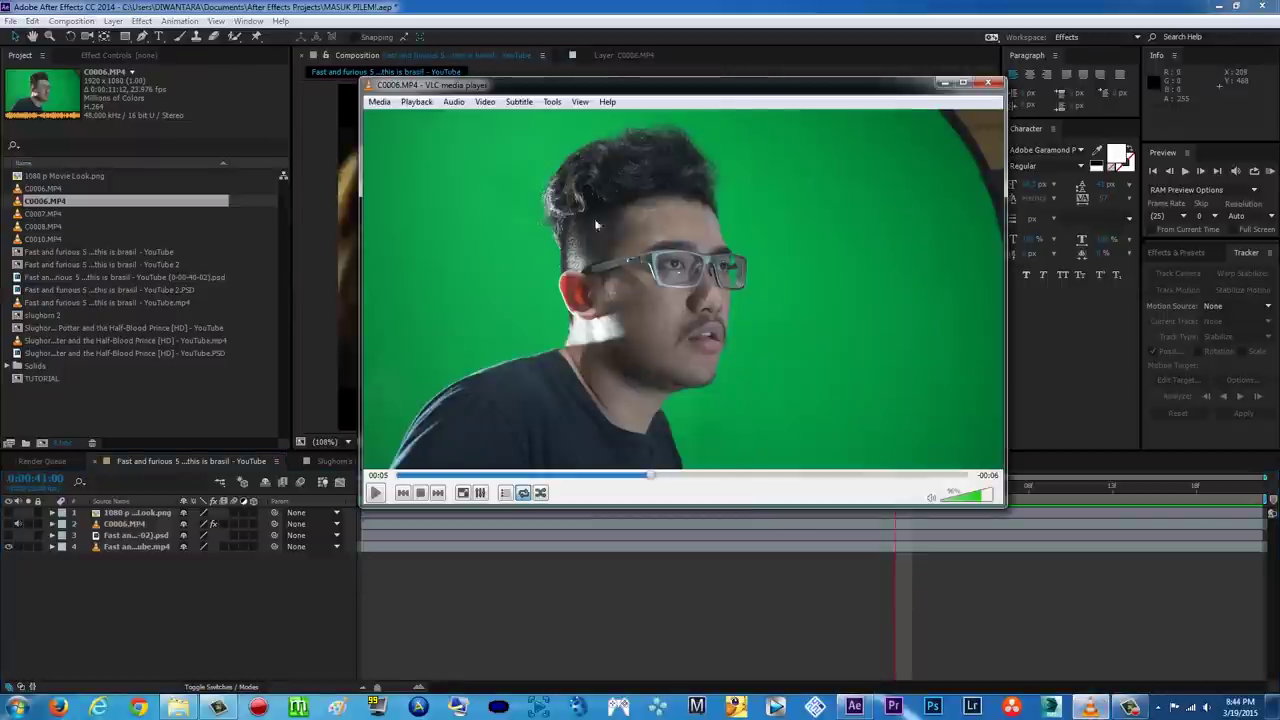
left_click(470, 475)
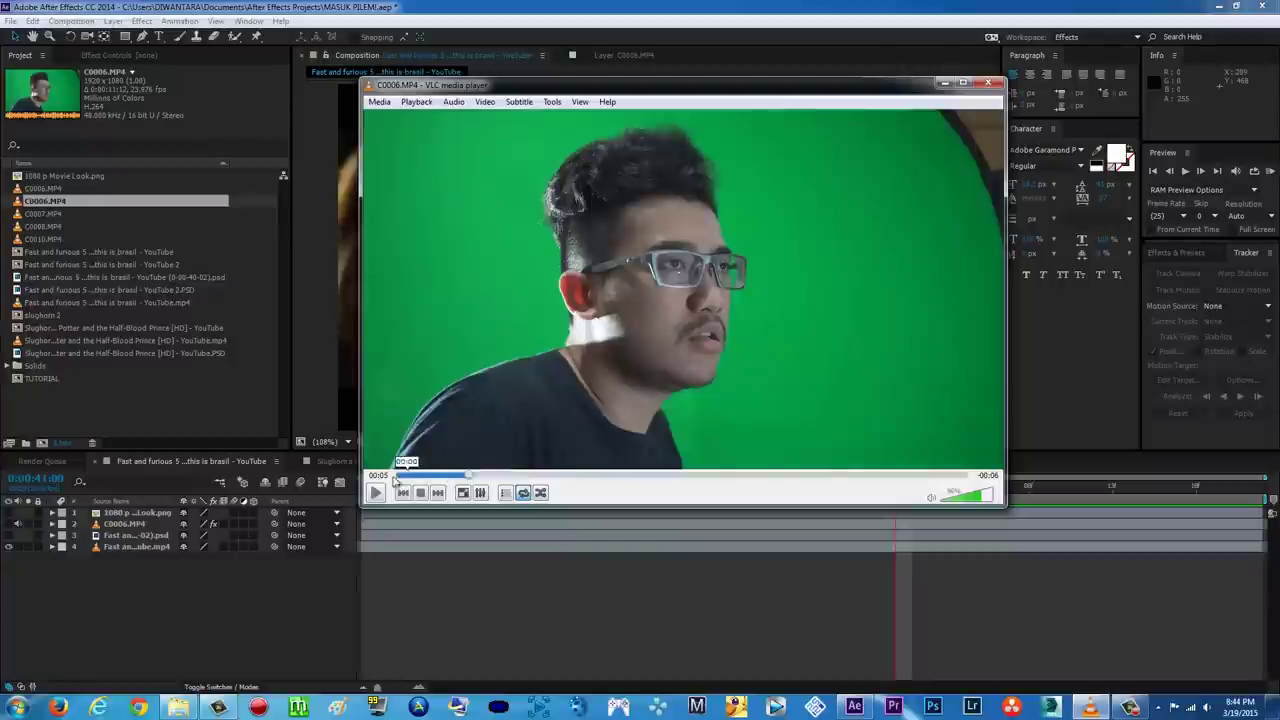
left_click(375, 492)
left_click(771, 475)
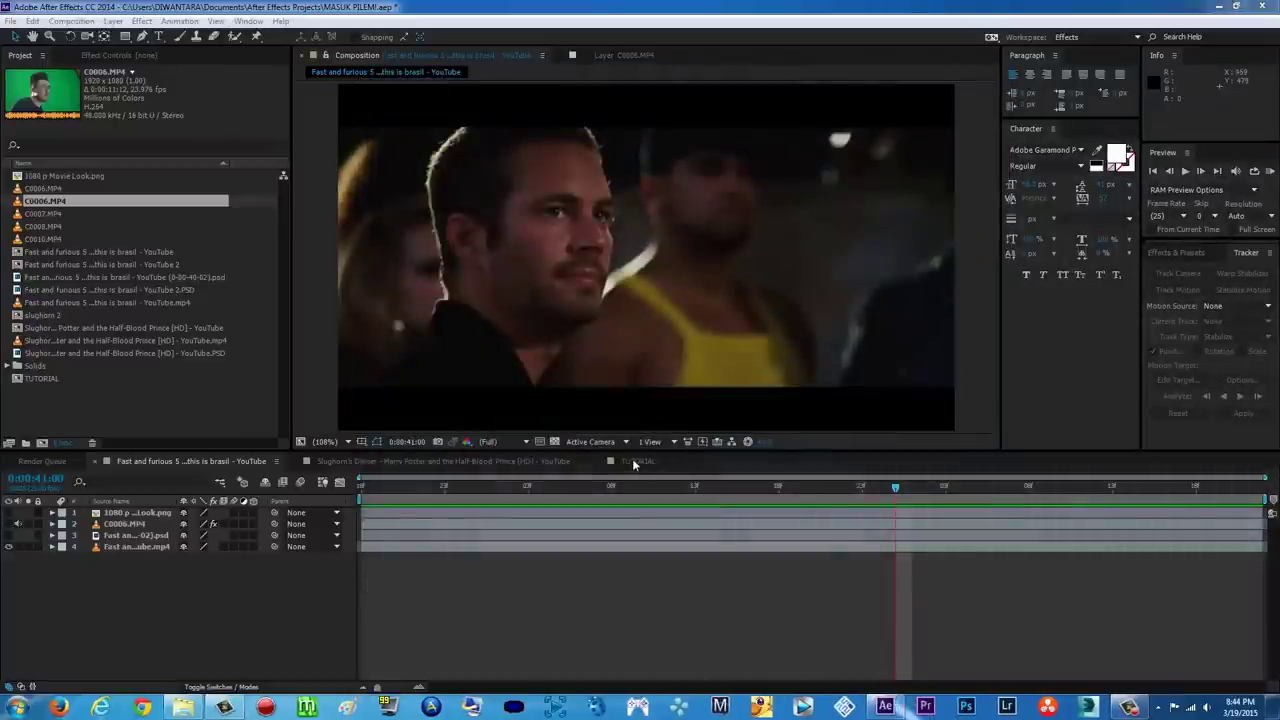
Open the TUTORIAL composition, select the Fast and furious film clip layer and move the current time to 0:00:39:18.
left_click(632, 460)
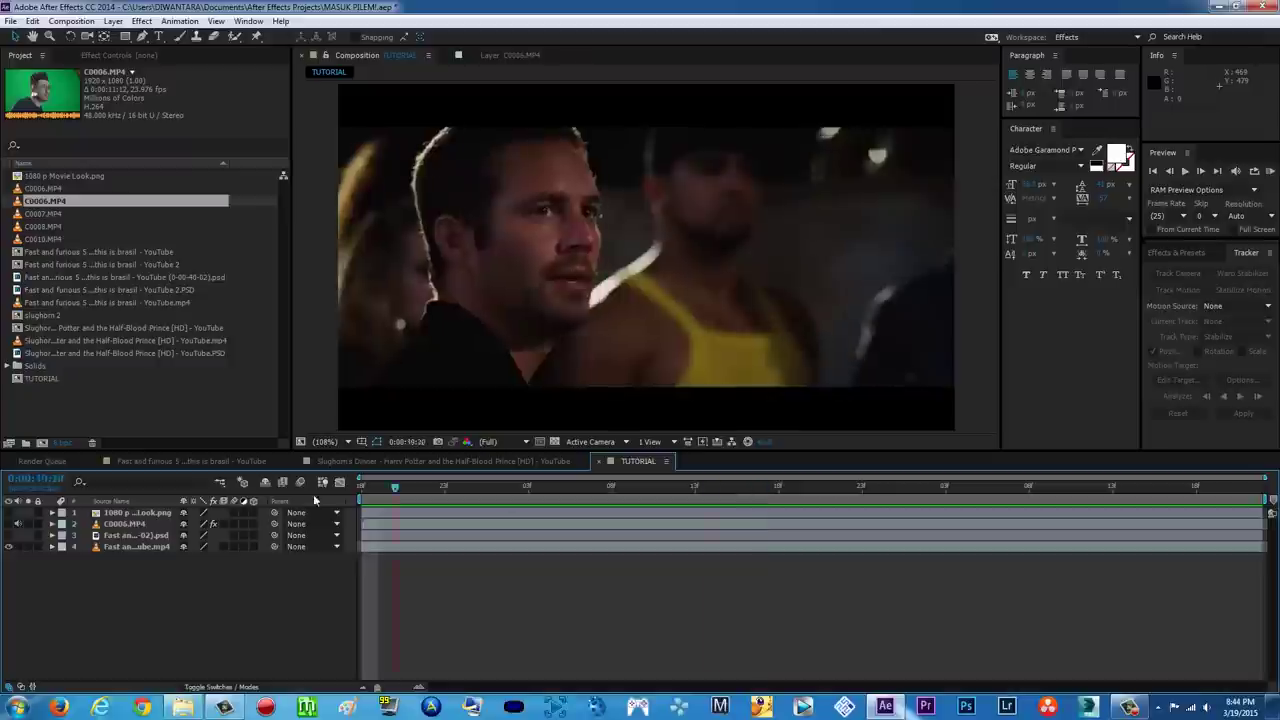
left_click(106, 549)
left_click_drag(362, 485, 328, 490)
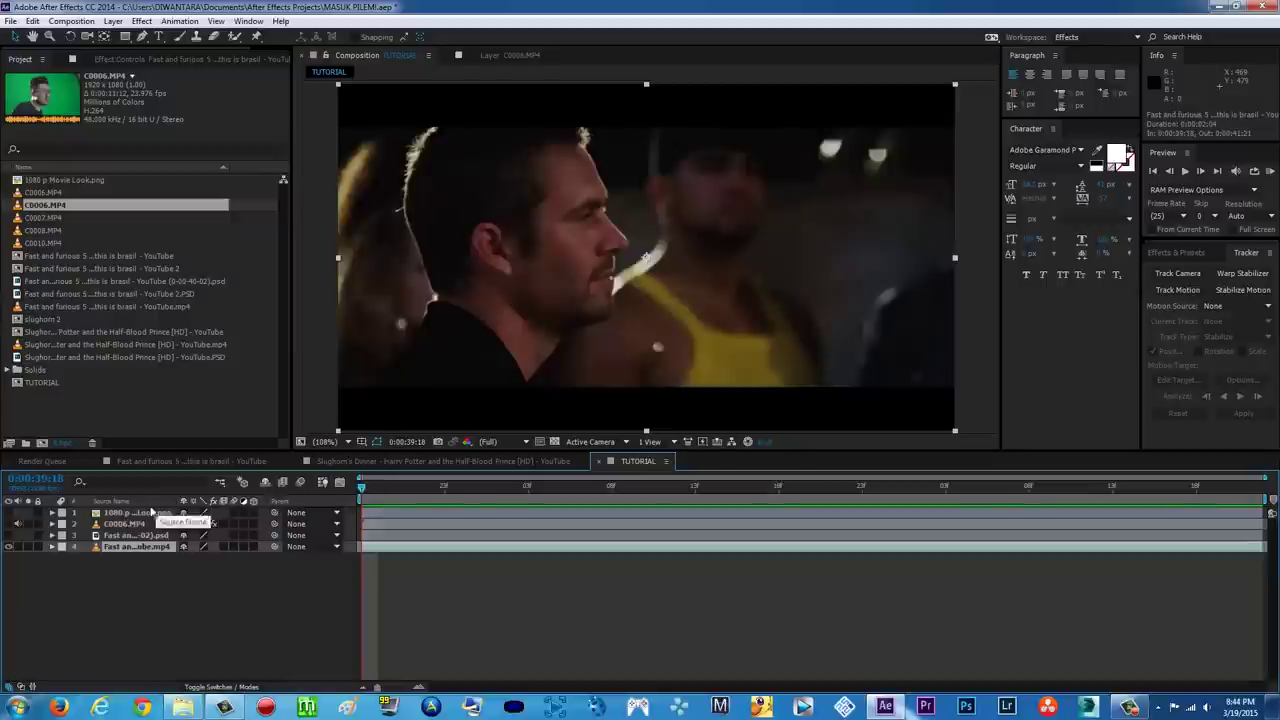
Add C0006.MP4 as the top layer of the TUTORIAL composition and fit it to the composition size.
left_click_drag(45, 208, 900, 508)
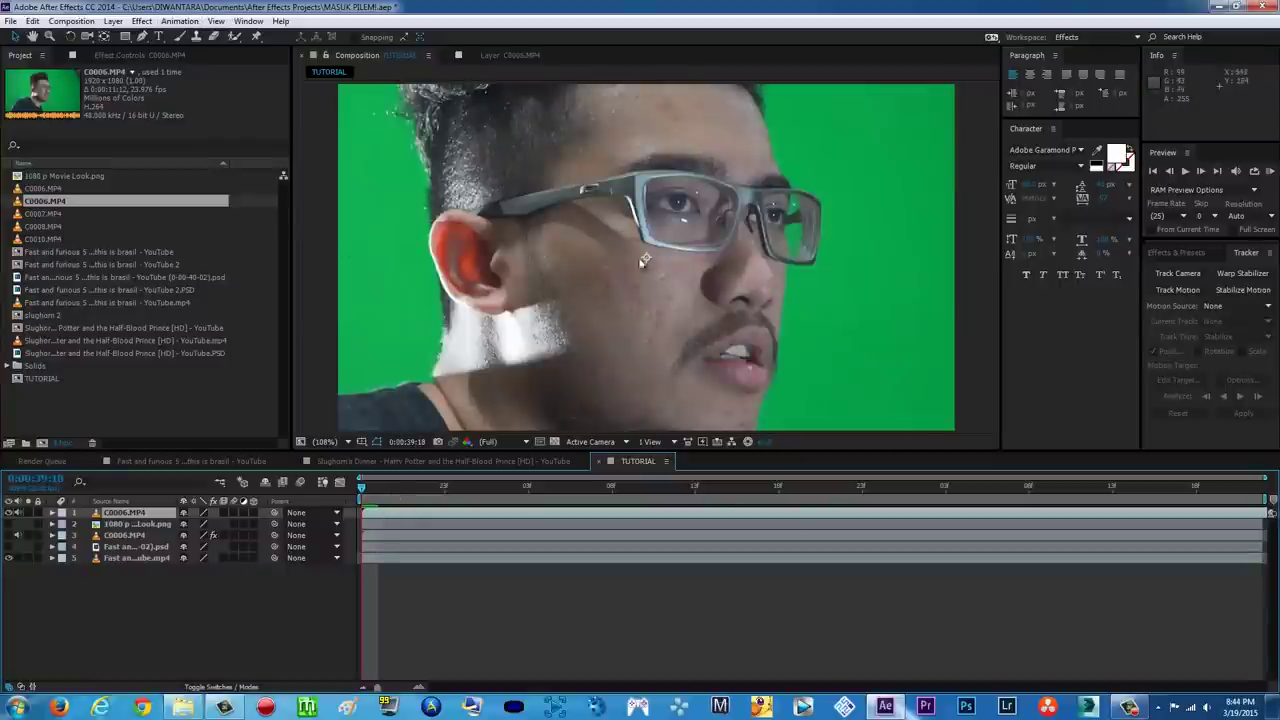
left_click(115, 22)
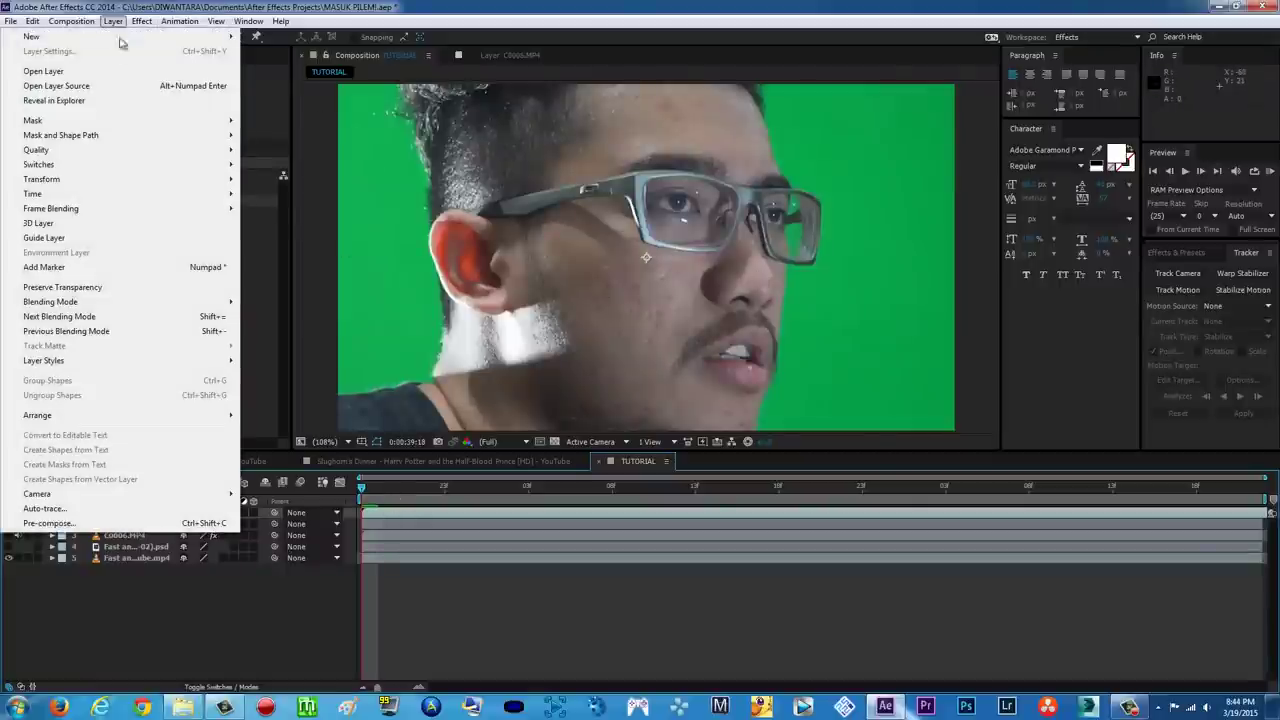
mouse_move(134, 179)
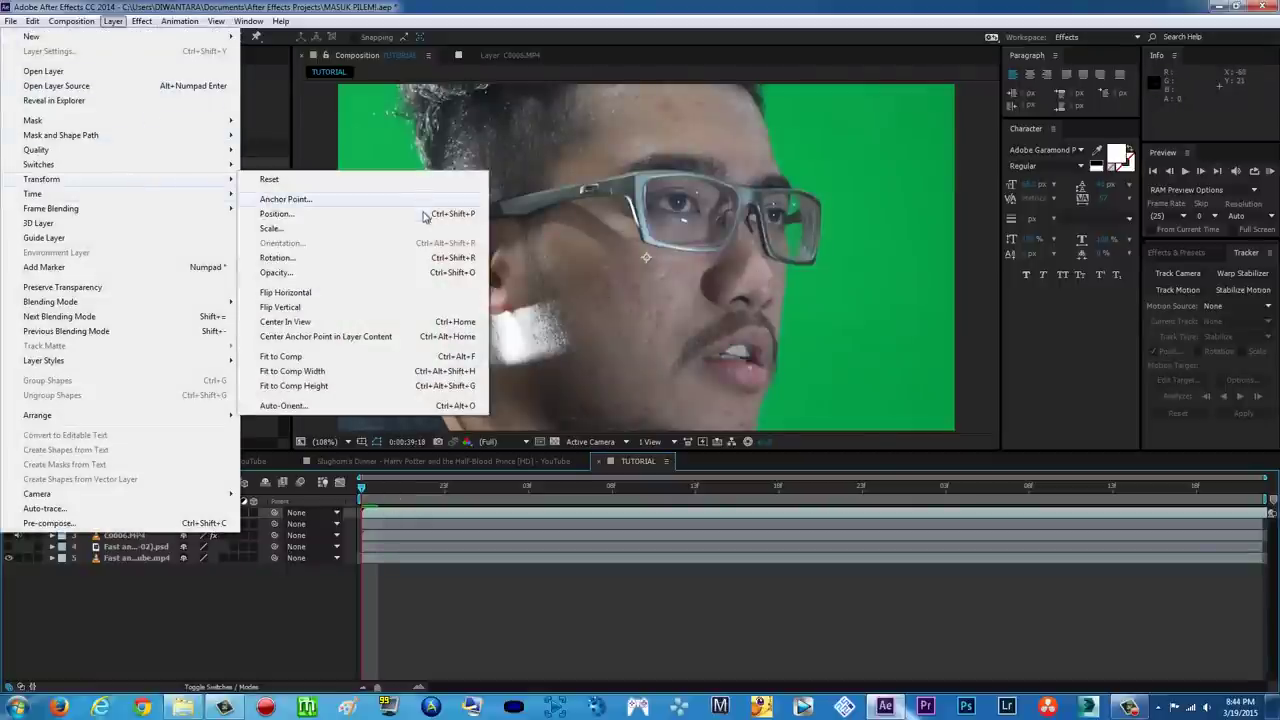
left_click(316, 357)
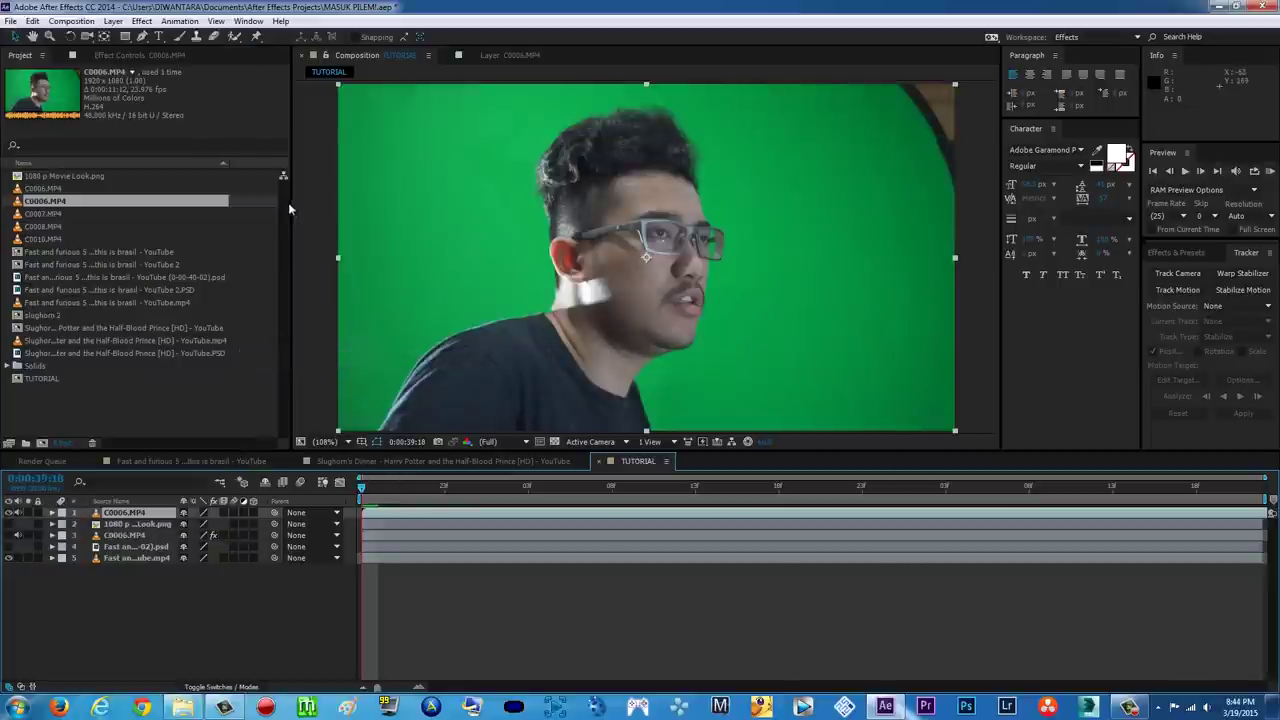
At 0:00:39:20, start a Pen tool mask on the top C0006.MP4 layer, curving around the green area behind, above and in front of the actor.
left_click_drag(362, 487, 403, 511)
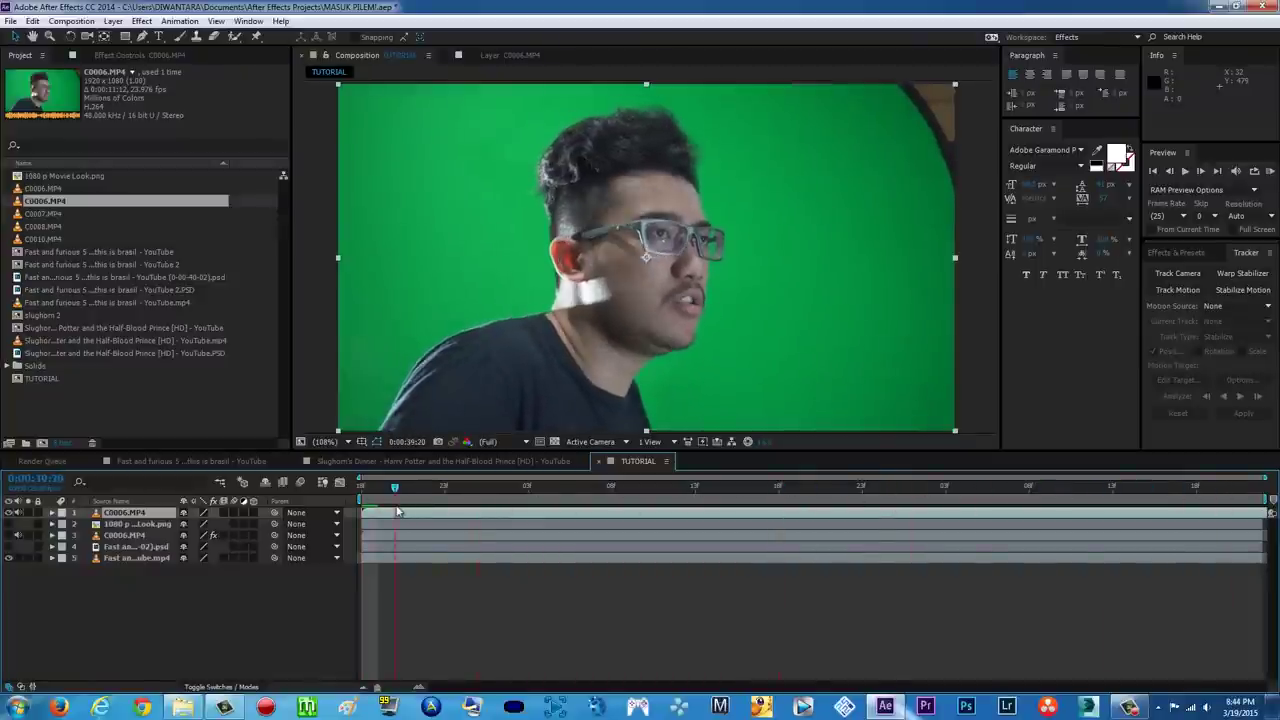
left_click(157, 37)
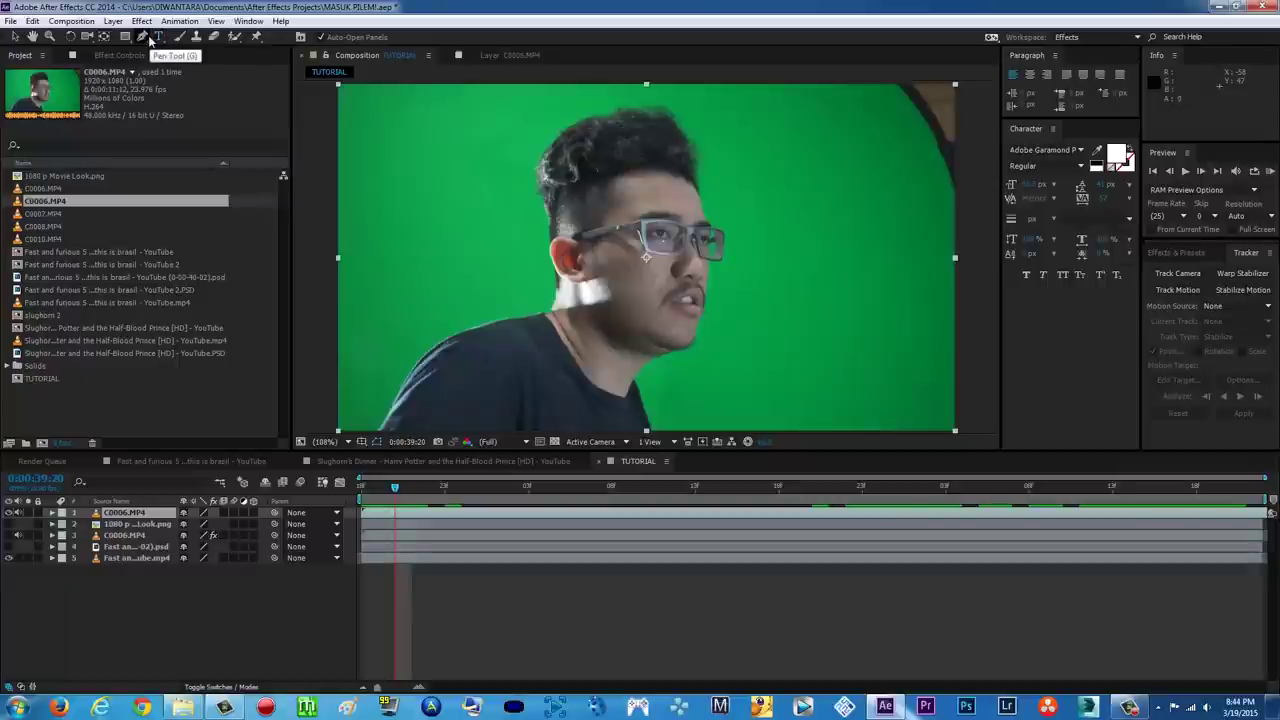
left_click(143, 37)
left_click(334, 369)
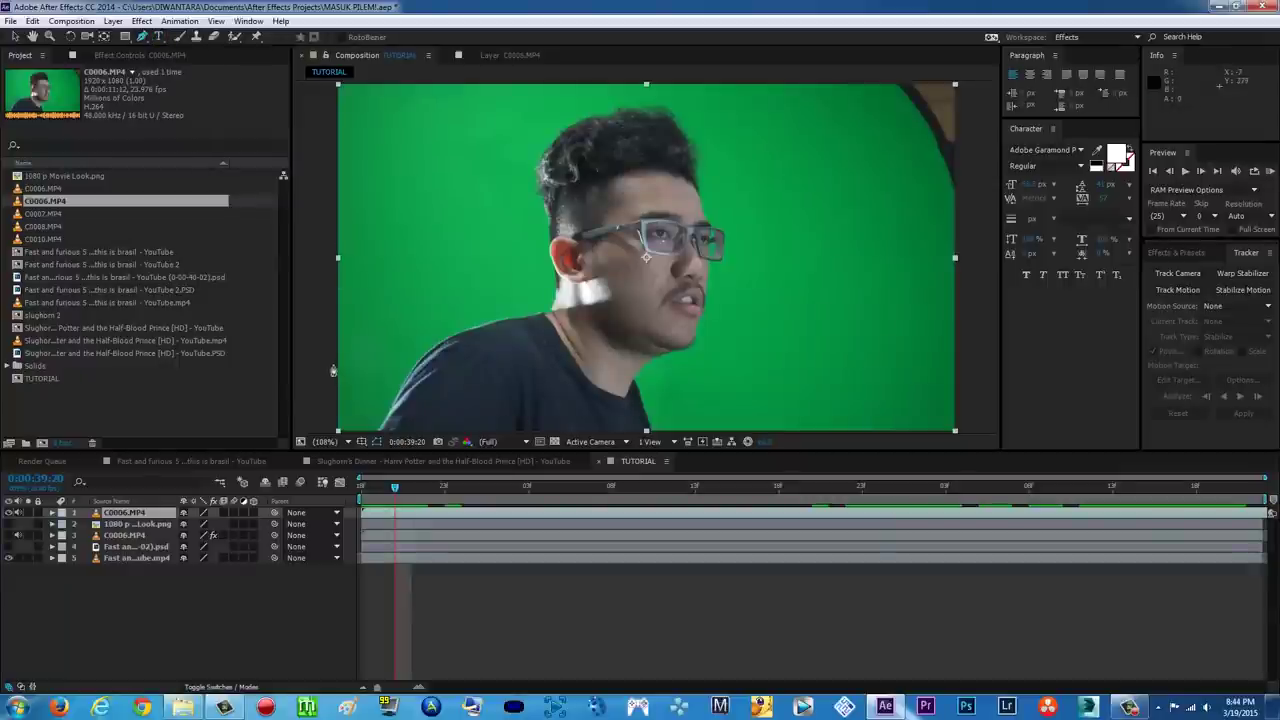
left_click_drag(388, 255, 393, 197)
left_click(431, 133)
left_click_drag(512, 84, 531, 84)
left_click_drag(772, 107, 795, 137)
left_click_drag(820, 211, 828, 240)
left_click_drag(852, 356, 817, 261)
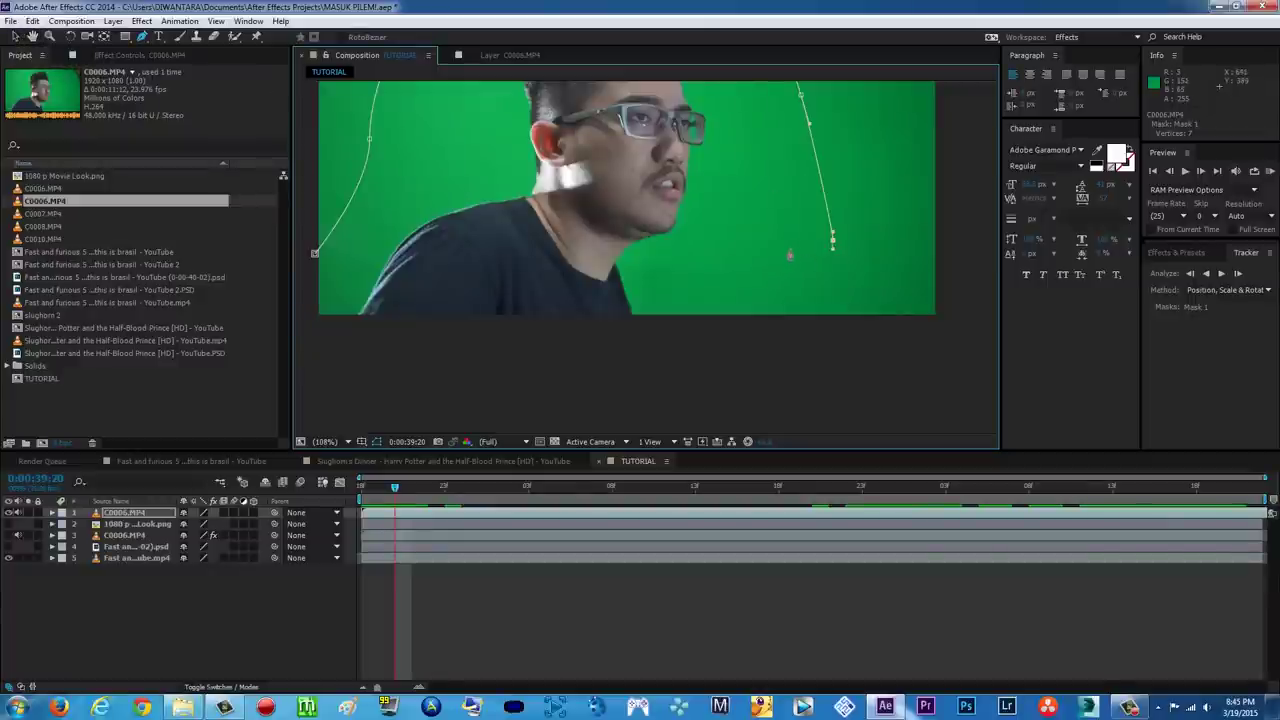
Close the mask with points below the frame's lower edge and beside the actor's back, and fit the composition view again.
left_click_drag(816, 270, 858, 237)
scroll(849, 291, "down", 1)
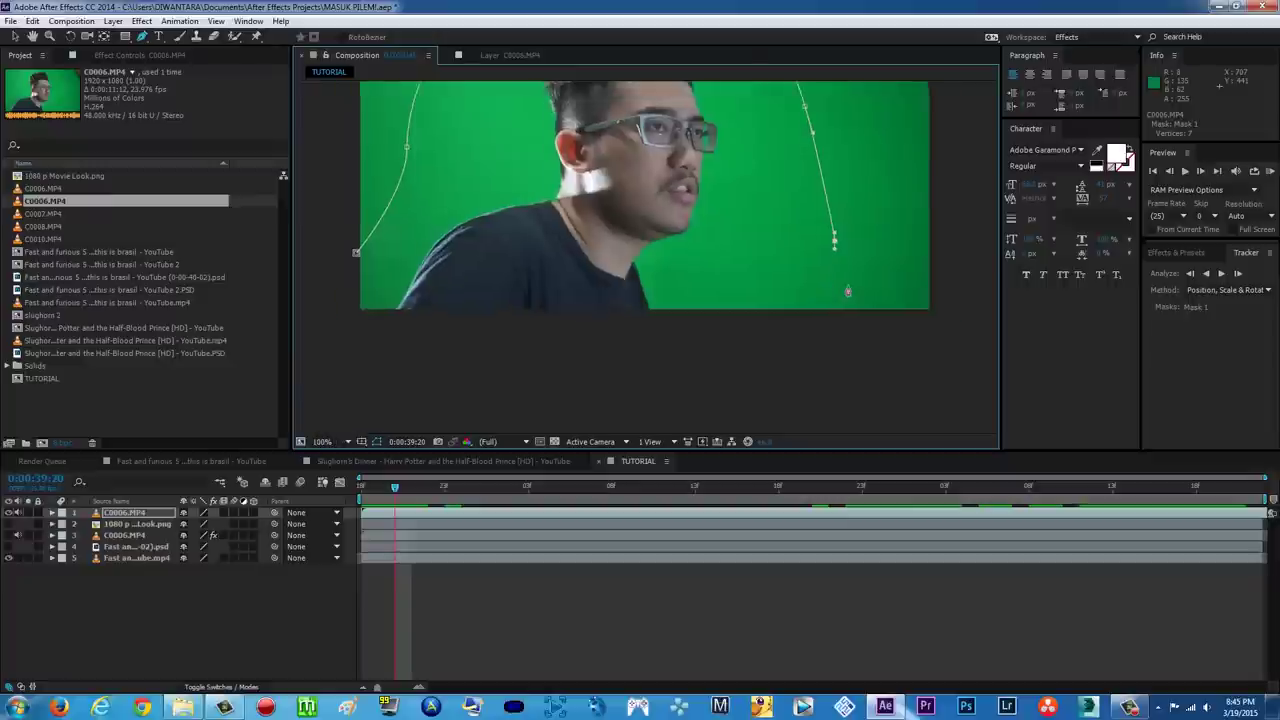
scroll(849, 291, "up", 2)
scroll(447, 215, "up", 4)
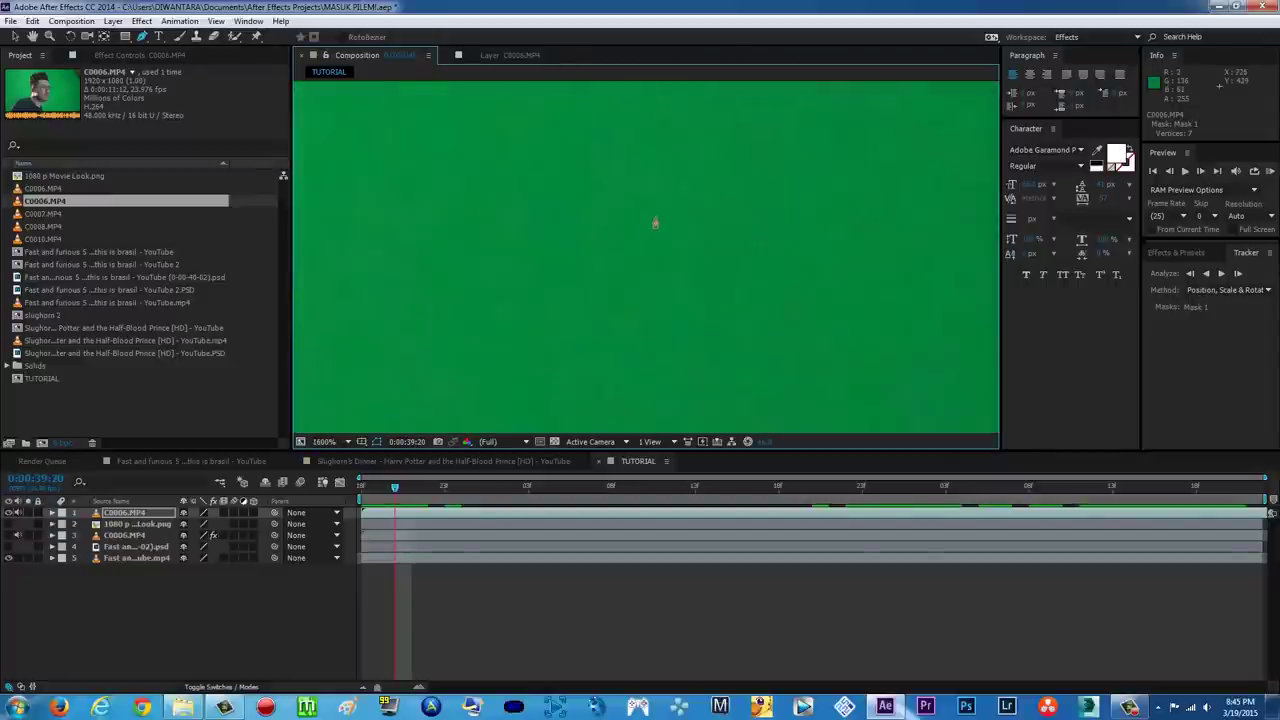
scroll(658, 185, "down", 6)
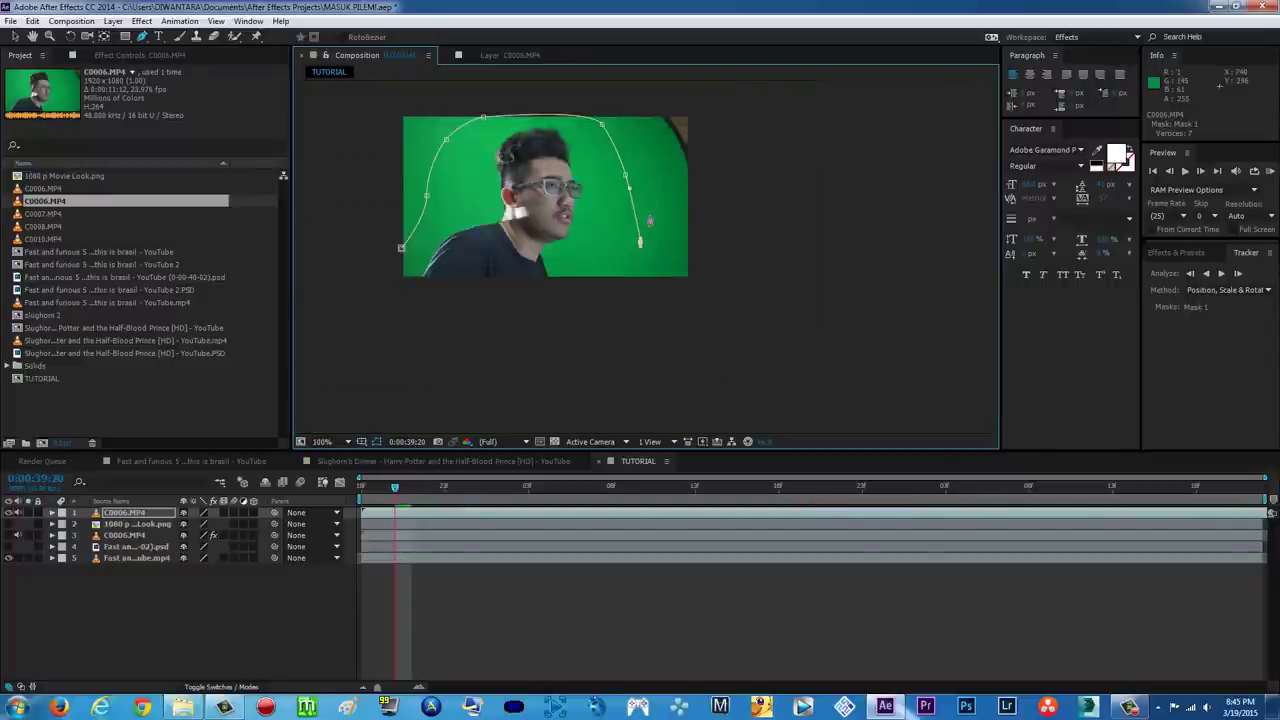
scroll(608, 297, "up", 3)
scroll(712, 305, "down", 4)
left_click(700, 298)
left_click(599, 310)
left_click(465, 309)
left_click(462, 278)
left_click(460, 264)
left_click_drag(470, 235, 541, 278)
scroll(540, 278, "up", 2)
scroll(540, 278, "down", 4)
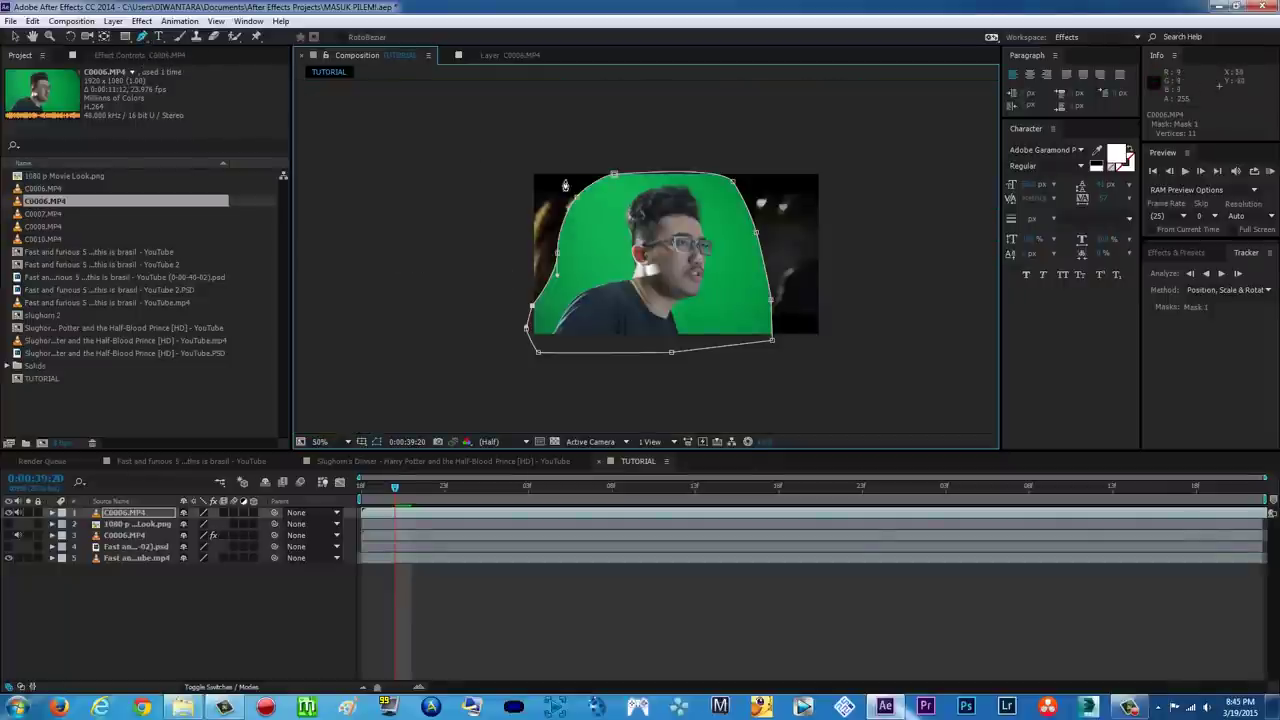
left_click(14, 38)
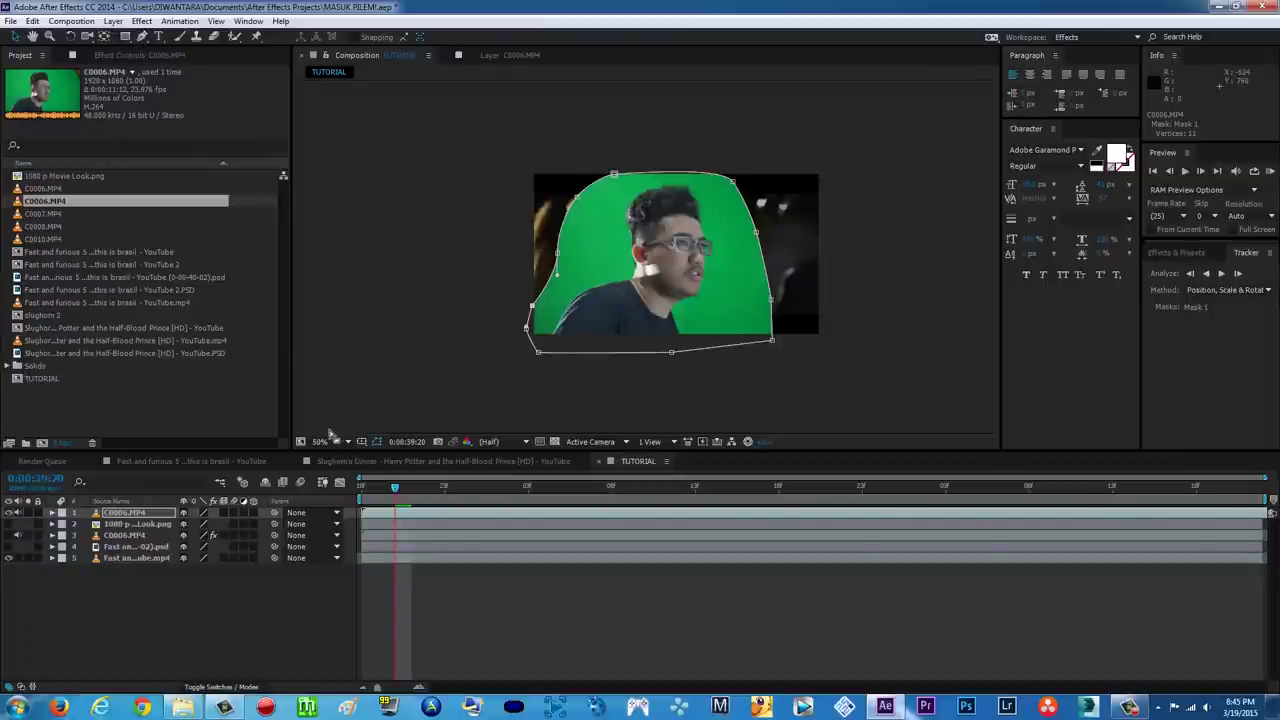
left_click(338, 442)
left_click(340, 594)
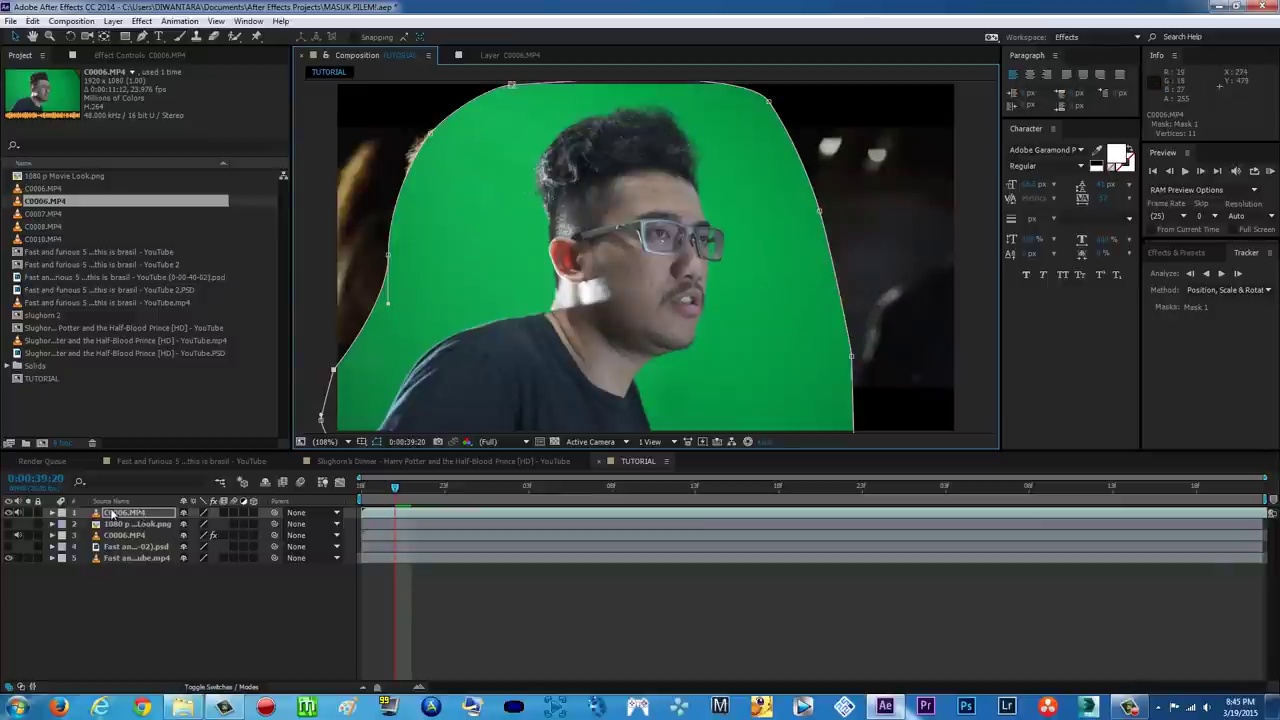
Apply Keylight (1.2) to the masked C0006.MP4 layer and sample the green backdrop beside the actor's face as the Screen Colour.
left_click(437, 515)
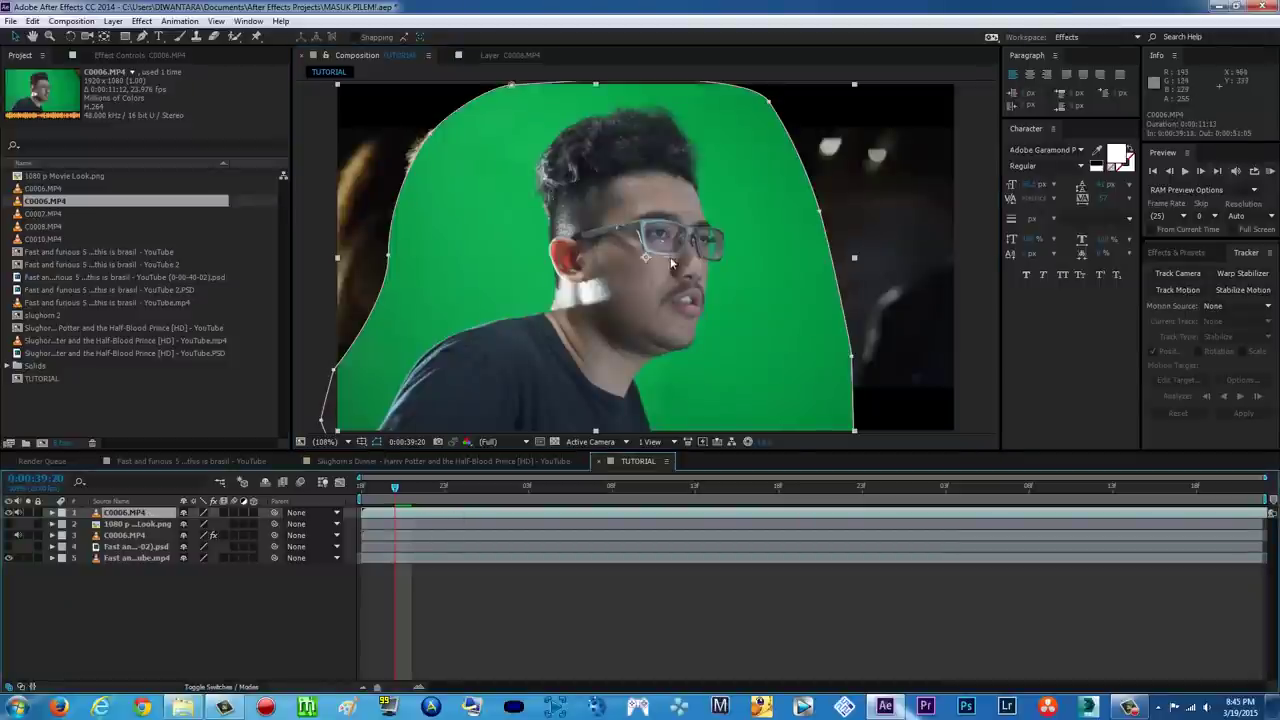
left_click(142, 22)
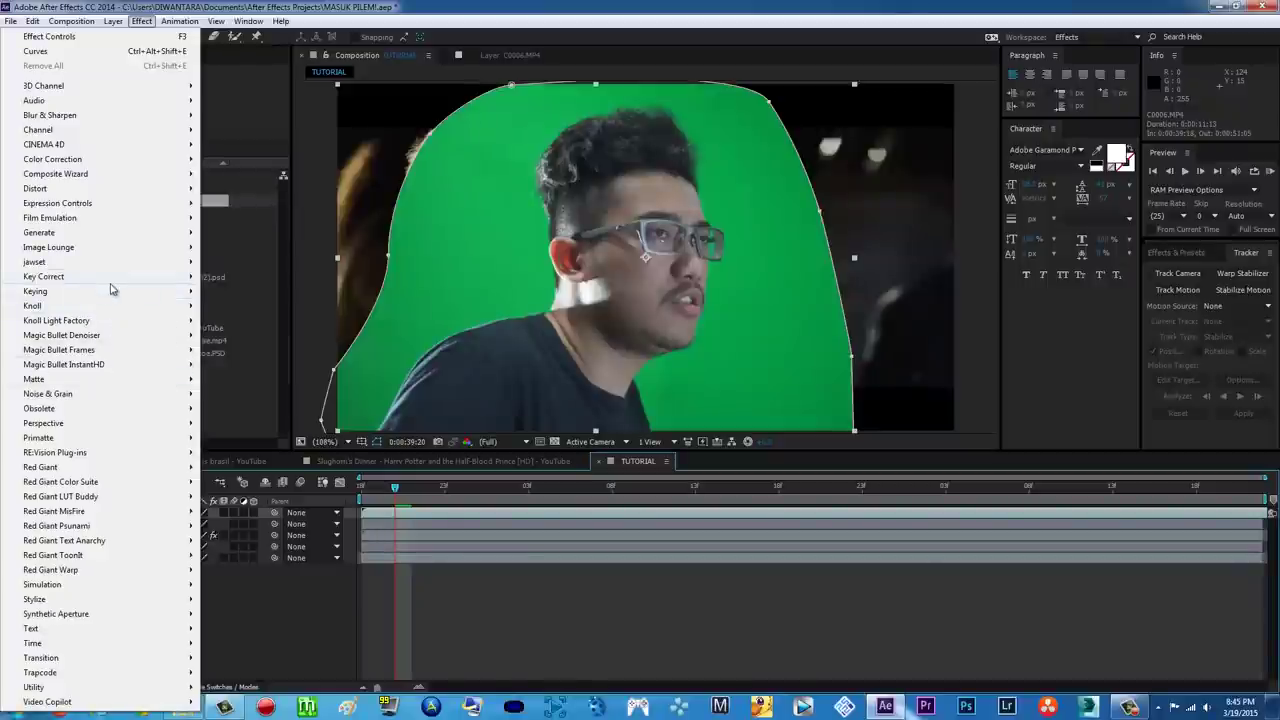
mouse_move(114, 291)
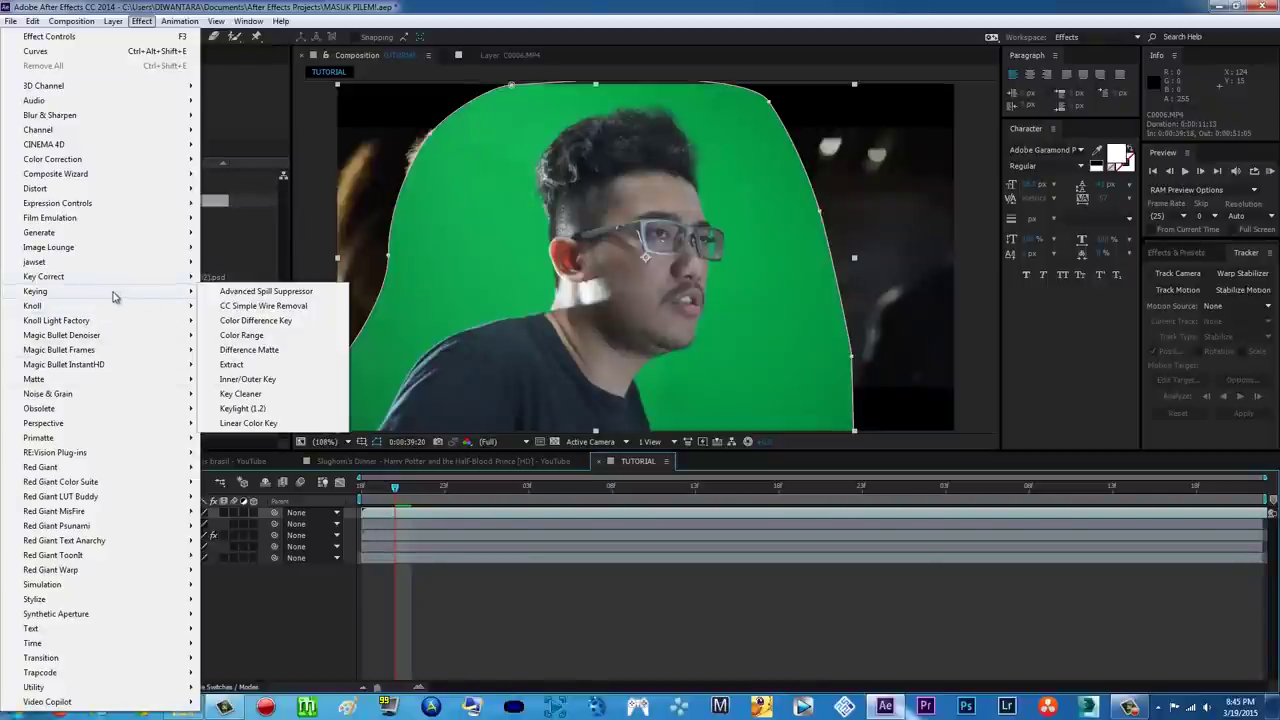
left_click(270, 408)
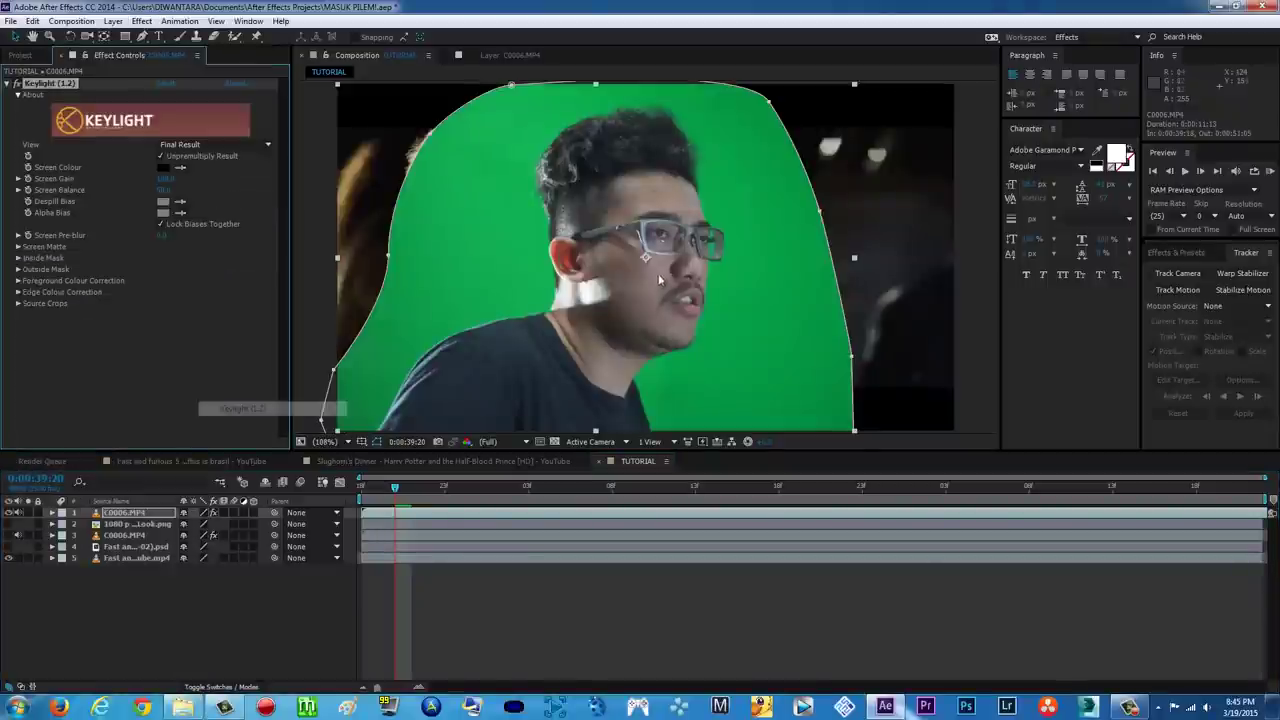
left_click(179, 167)
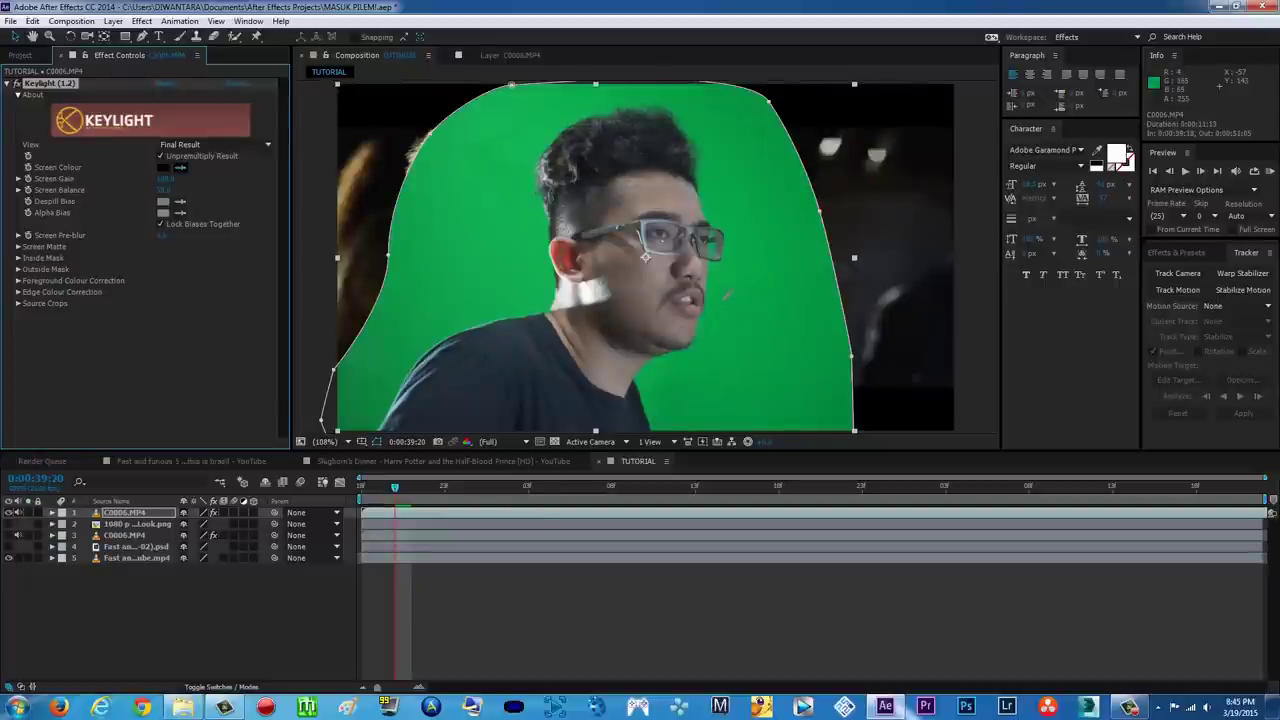
left_click(732, 292)
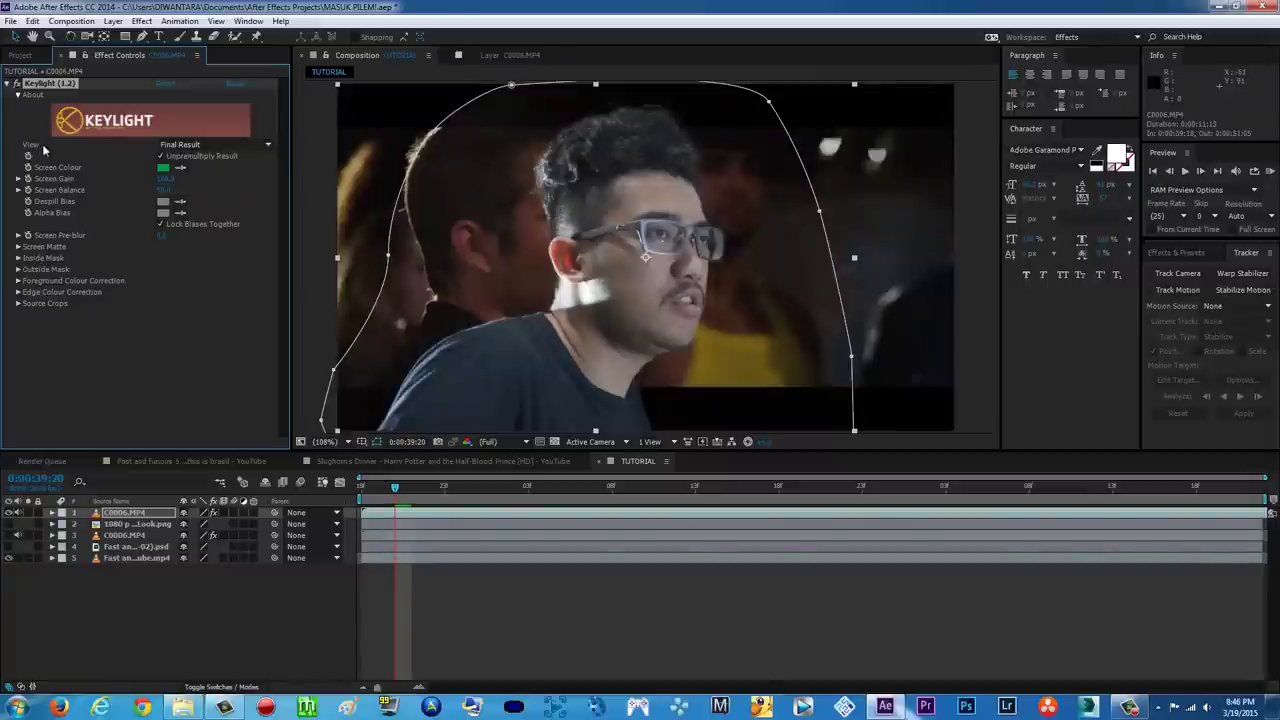
In Keylight's Screen Matte view, raise Clip Black and lower Clip White until the background is solid black and the actor solid white.
left_click(200, 145)
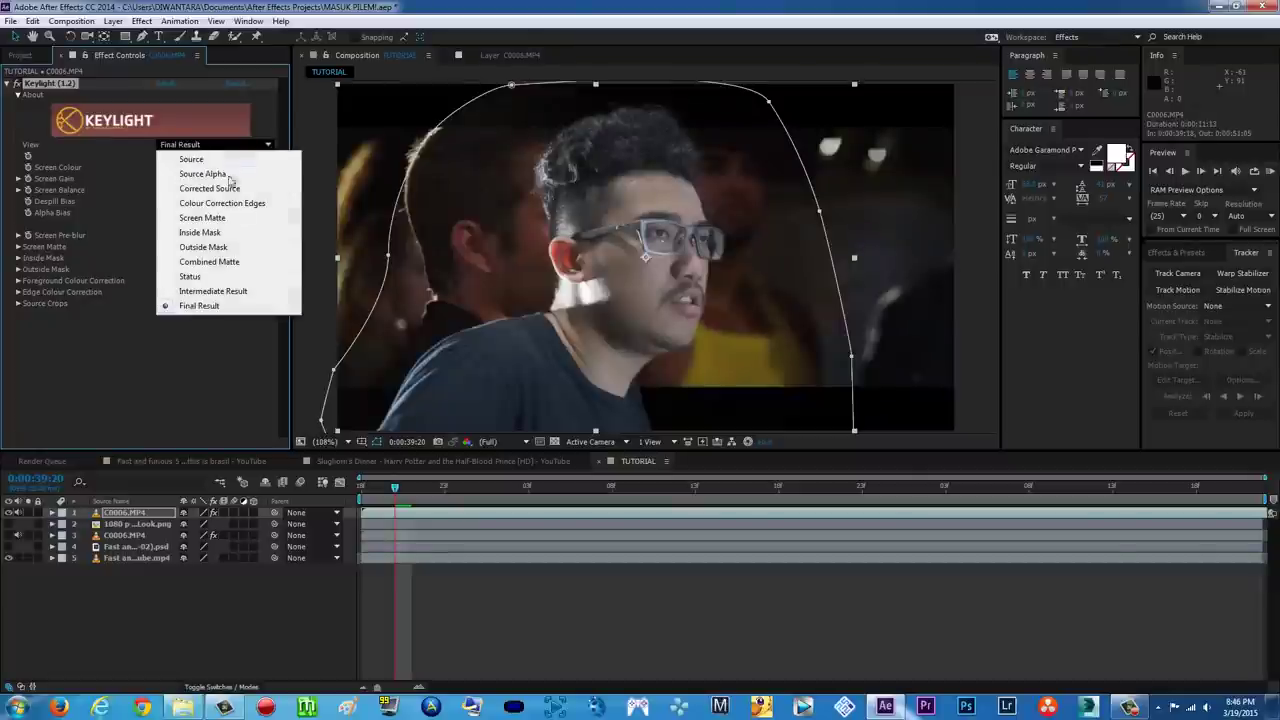
left_click(222, 218)
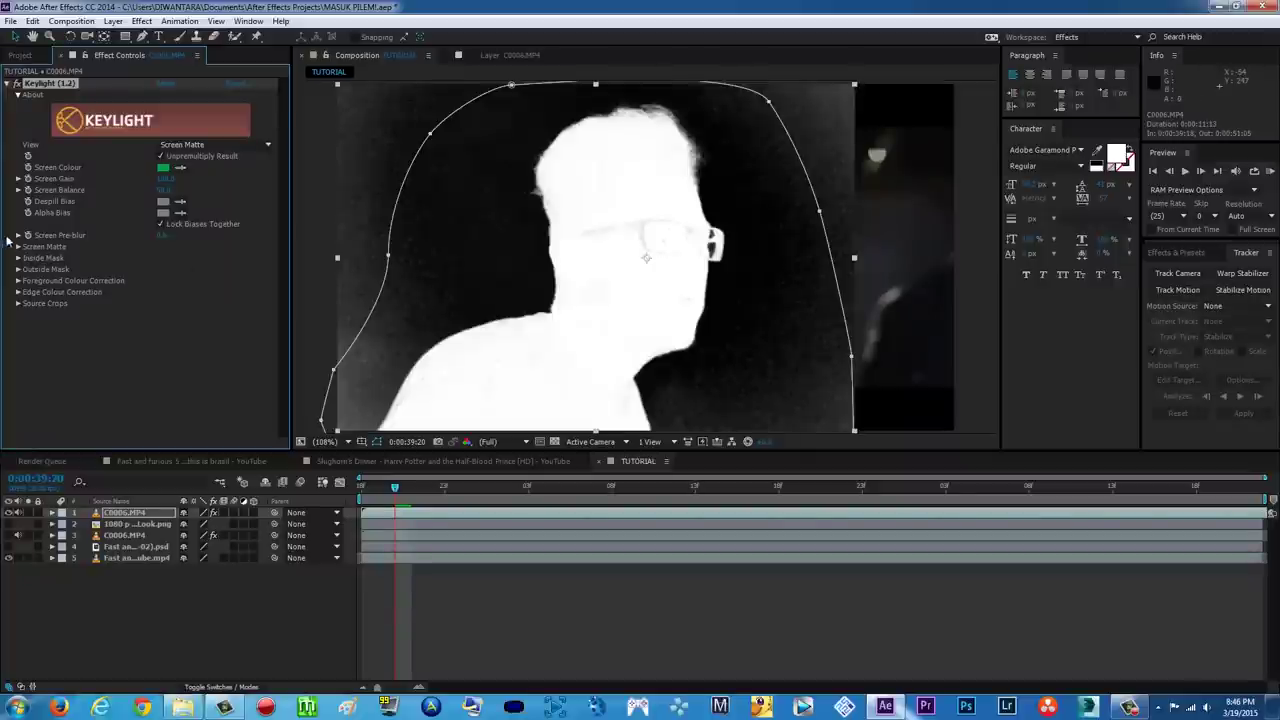
left_click(17, 247)
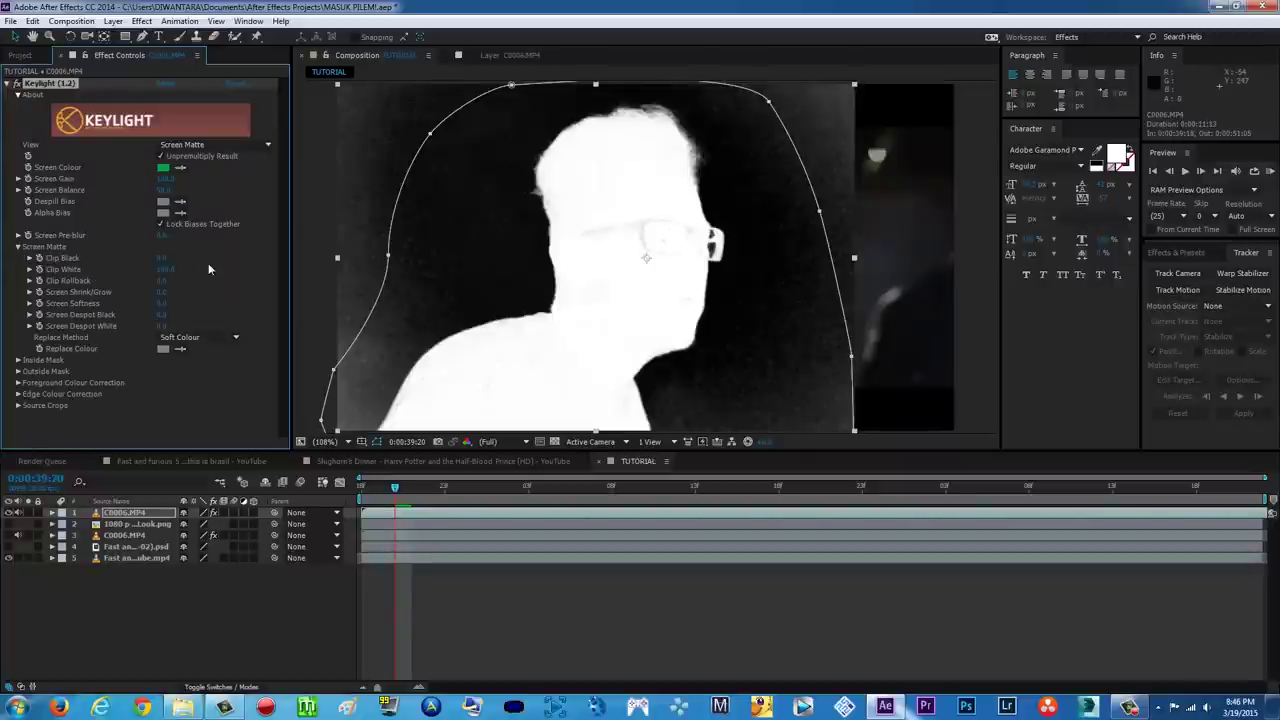
left_click_drag(168, 261, 183, 262)
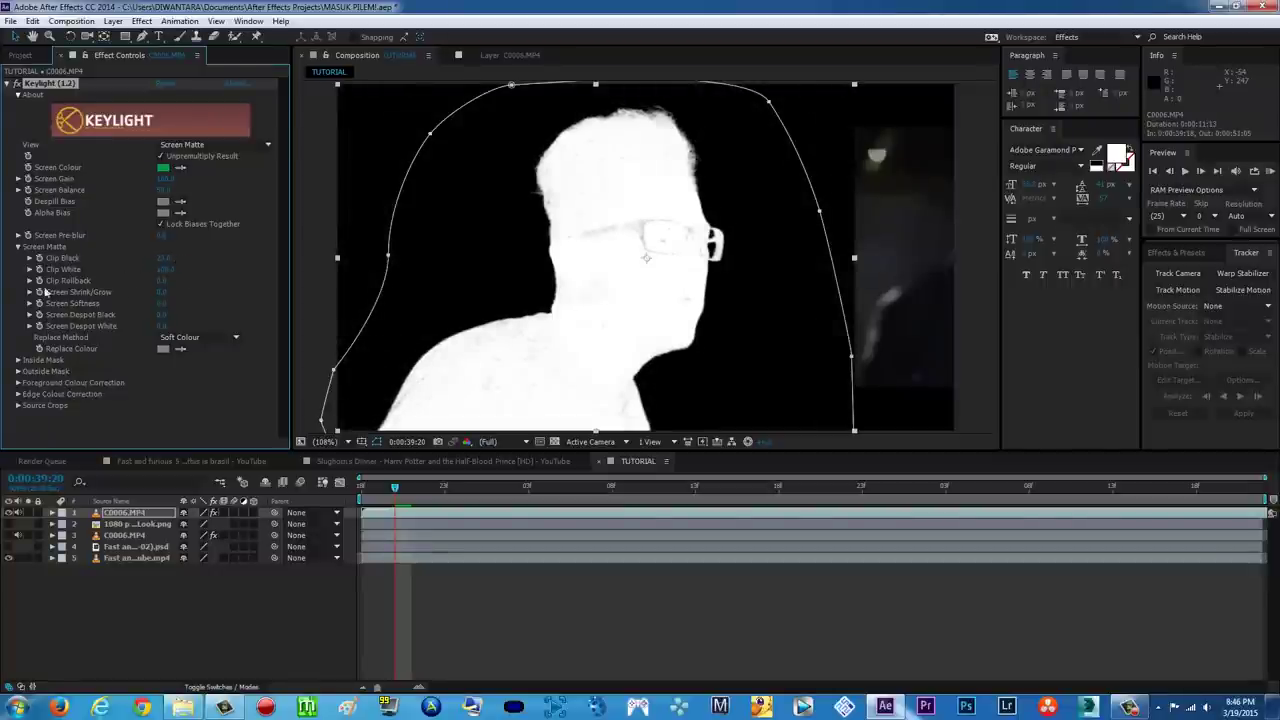
mouse_move(165, 269)
left_mouse_down()
mouse_move(133, 270)
mouse_move(167, 270)
mouse_move(151, 270)
left_mouse_up()
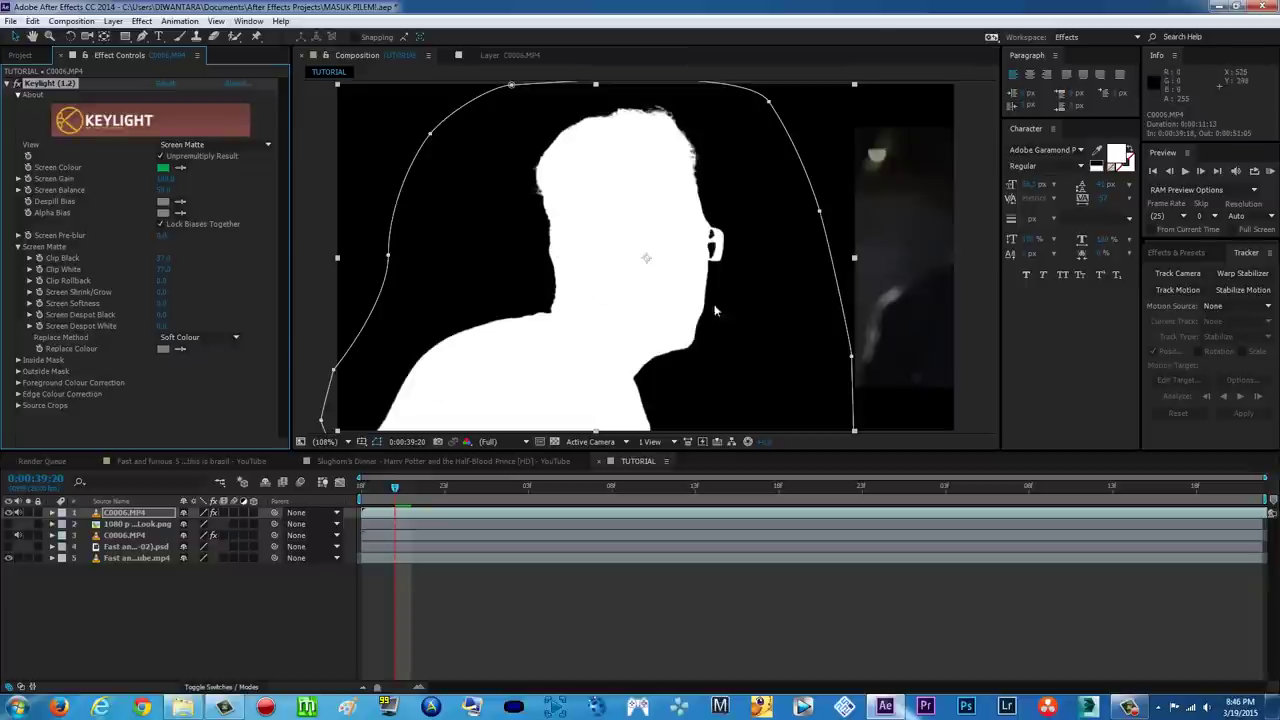
Return the Keylight view to Final Result, deselect the layer and collapse the effect's settings.
left_click(260, 145)
left_click(243, 309)
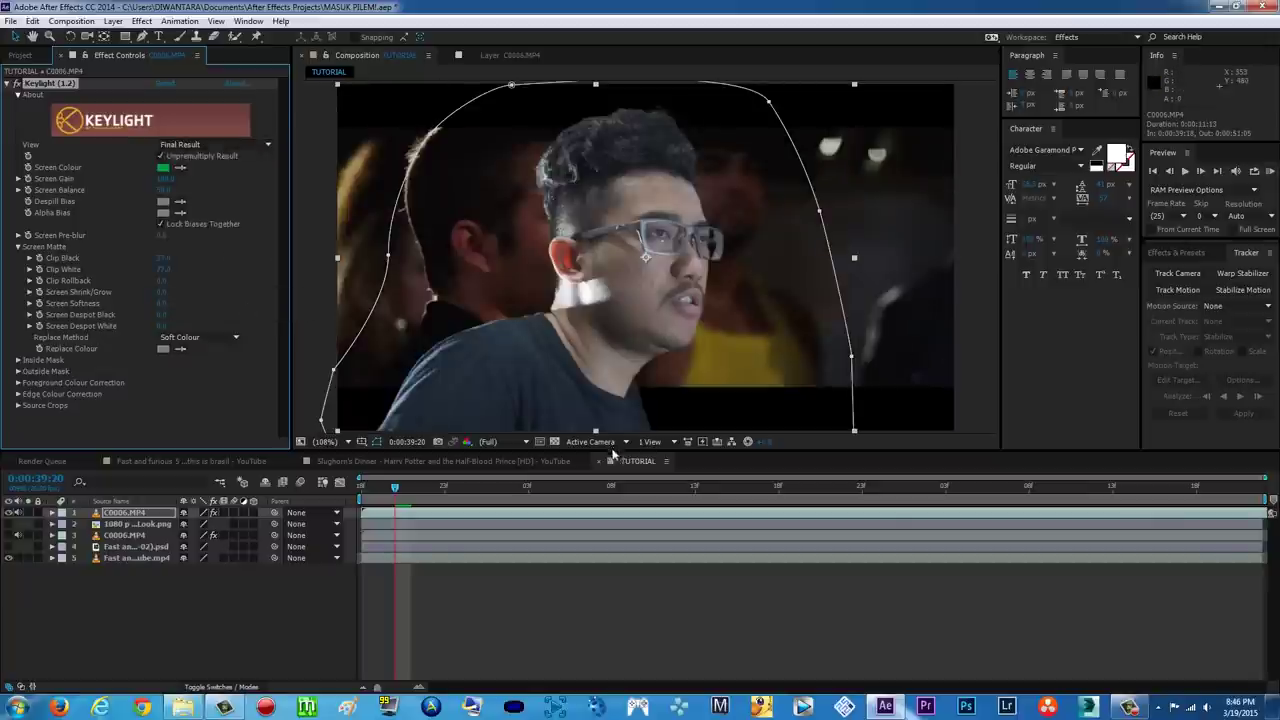
left_click(984, 230)
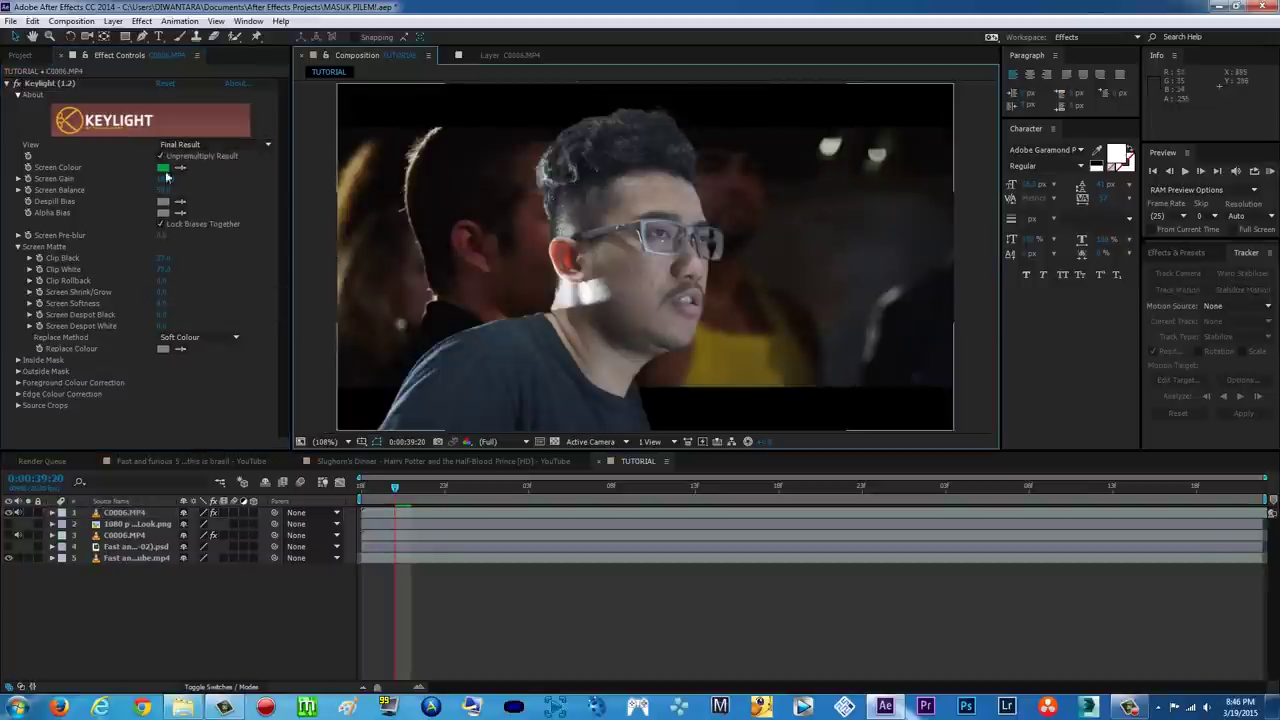
left_click(7, 85)
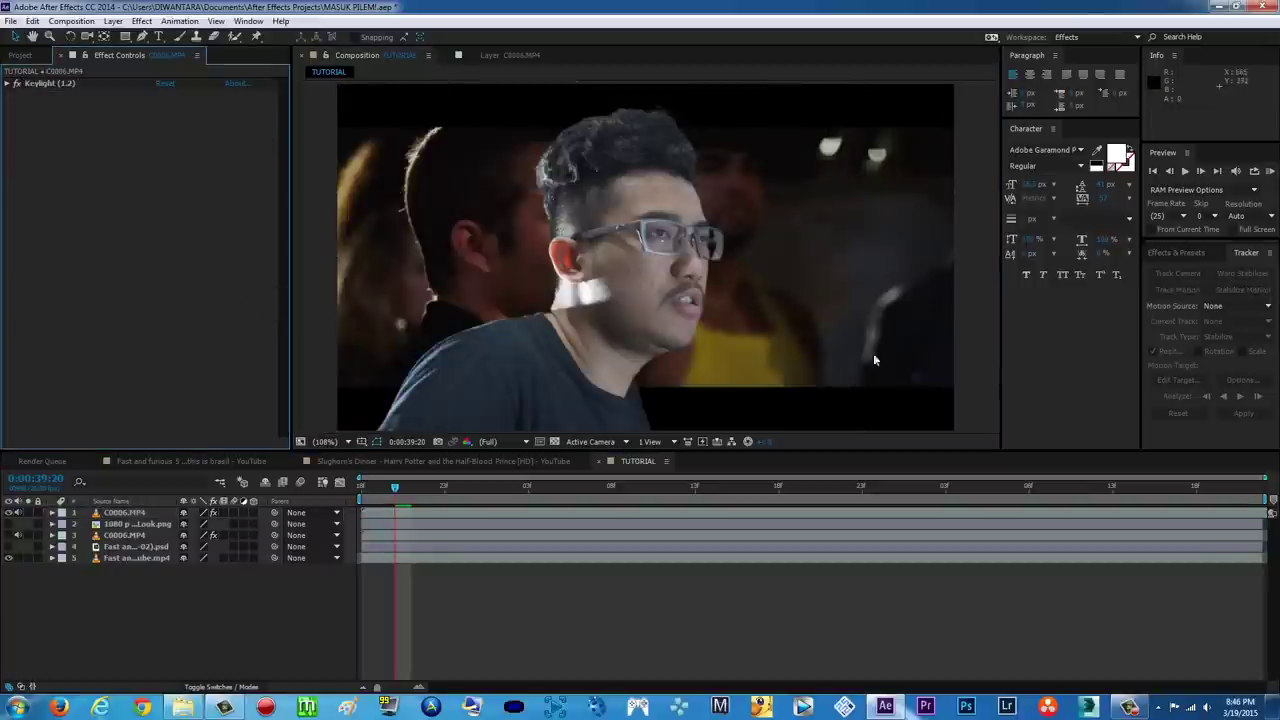
Hide the keyed C0006.MP4 layer, scrub through the film clip and set the current time to 0:00:40:07.
left_click_drag(9, 521, 9, 512)
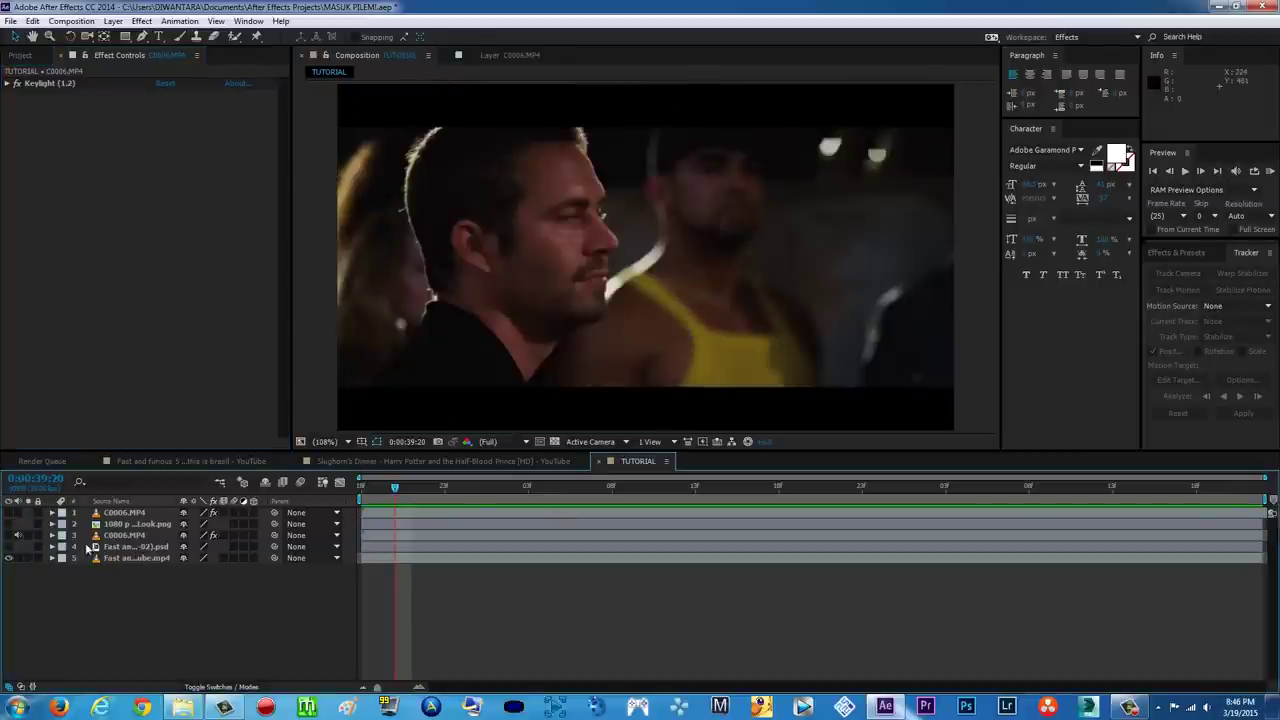
left_click_drag(396, 488, 741, 496)
left_click(811, 489)
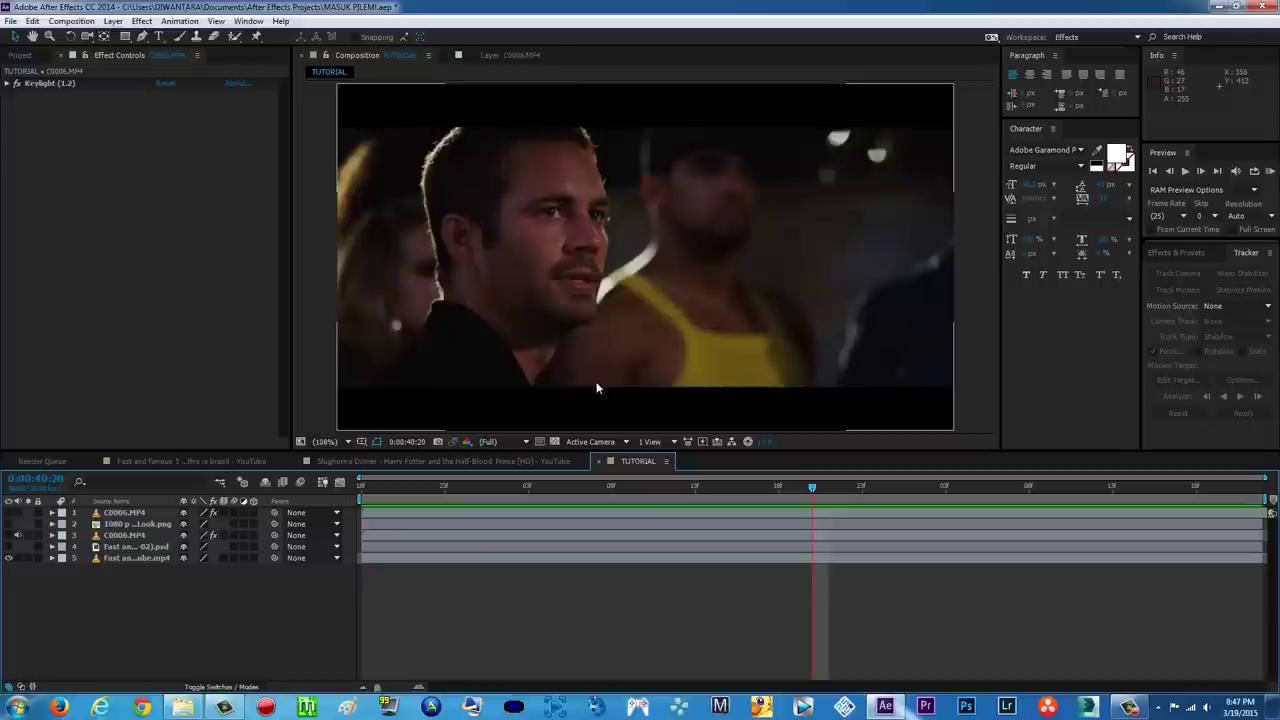
left_click_drag(529, 490, 1170, 524)
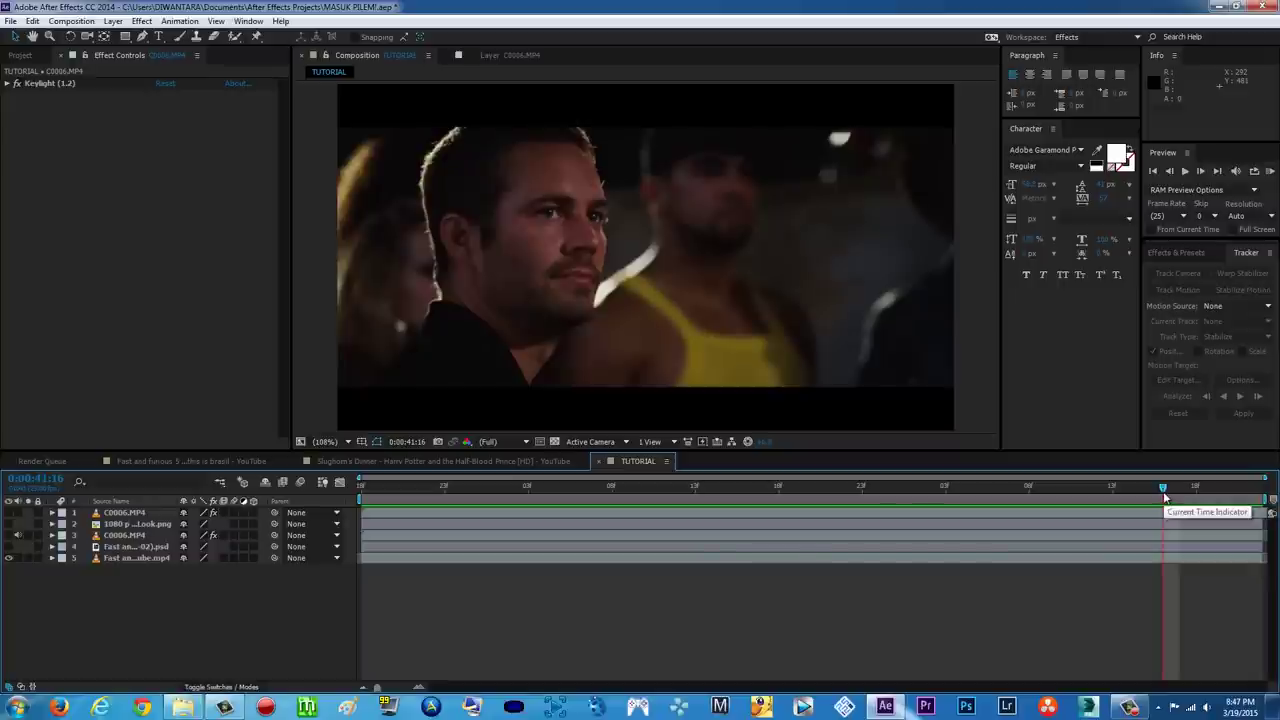
left_click_drag(1163, 492, 428, 487)
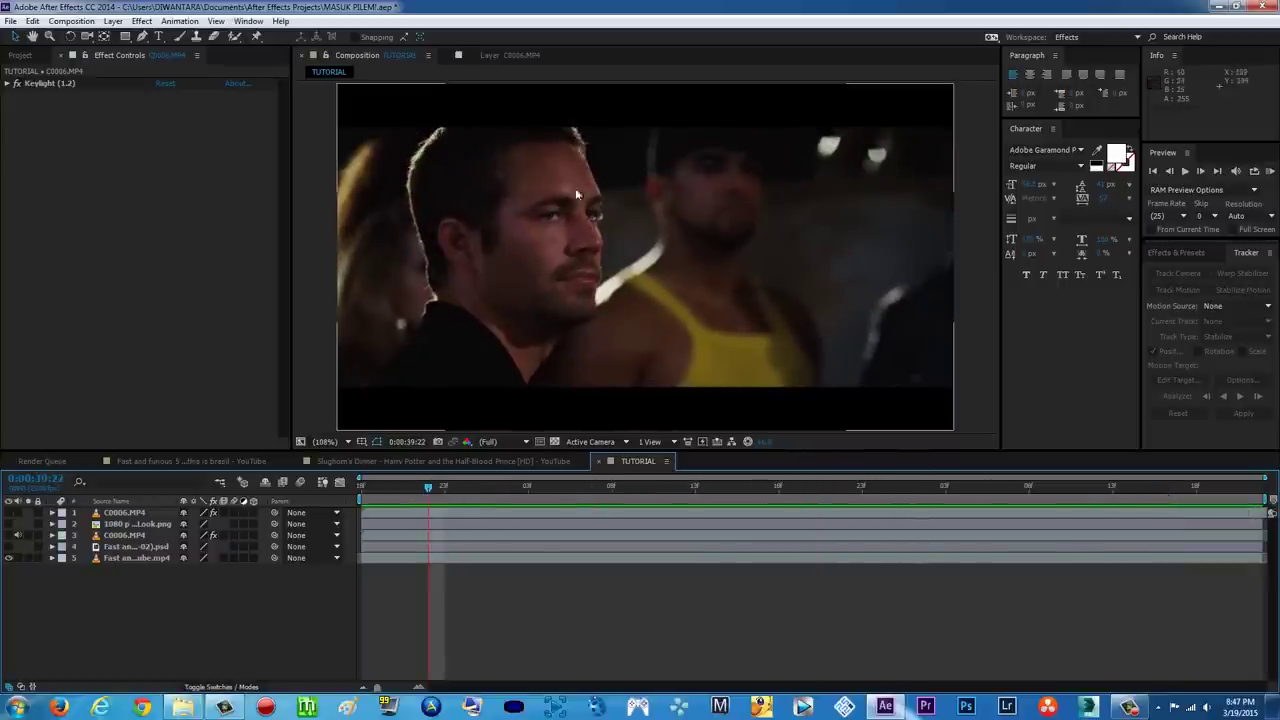
left_click_drag(427, 486, 596, 487)
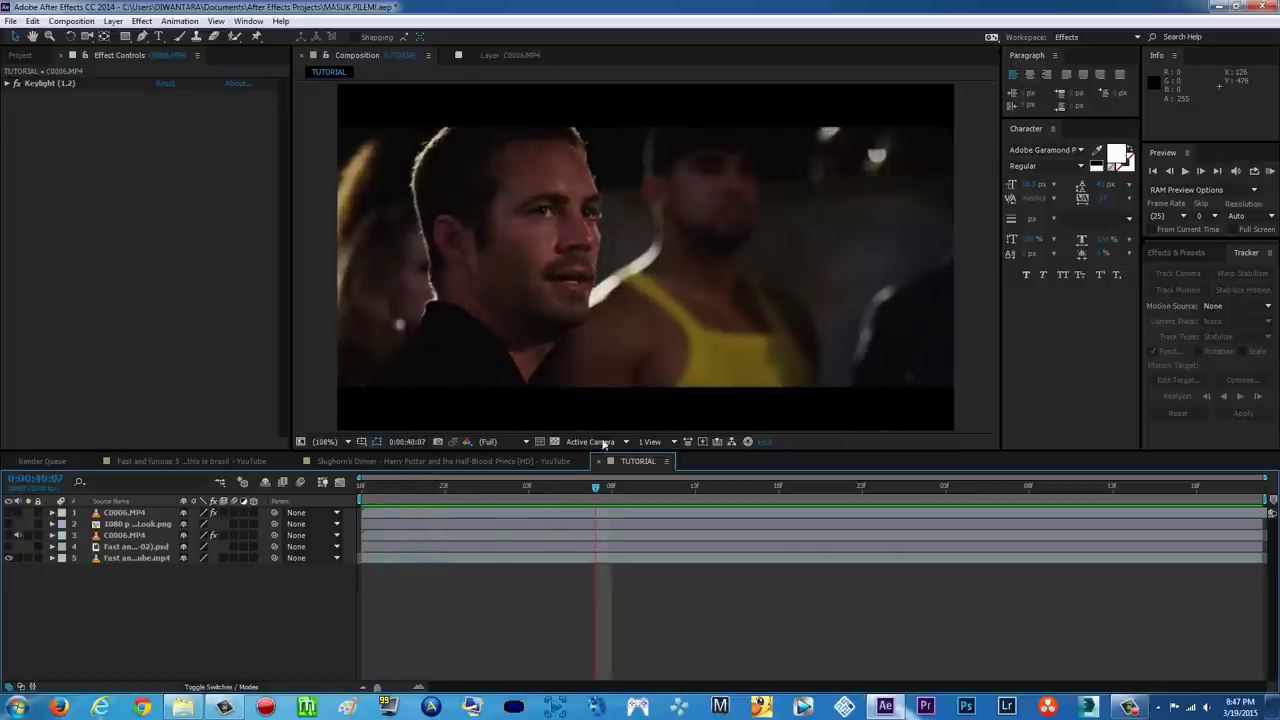
Select the Fast and furious film clip layer and save the current frame as Photoshop layers under the name TUTORIAL.
left_click(107, 560)
right_click(518, 560)
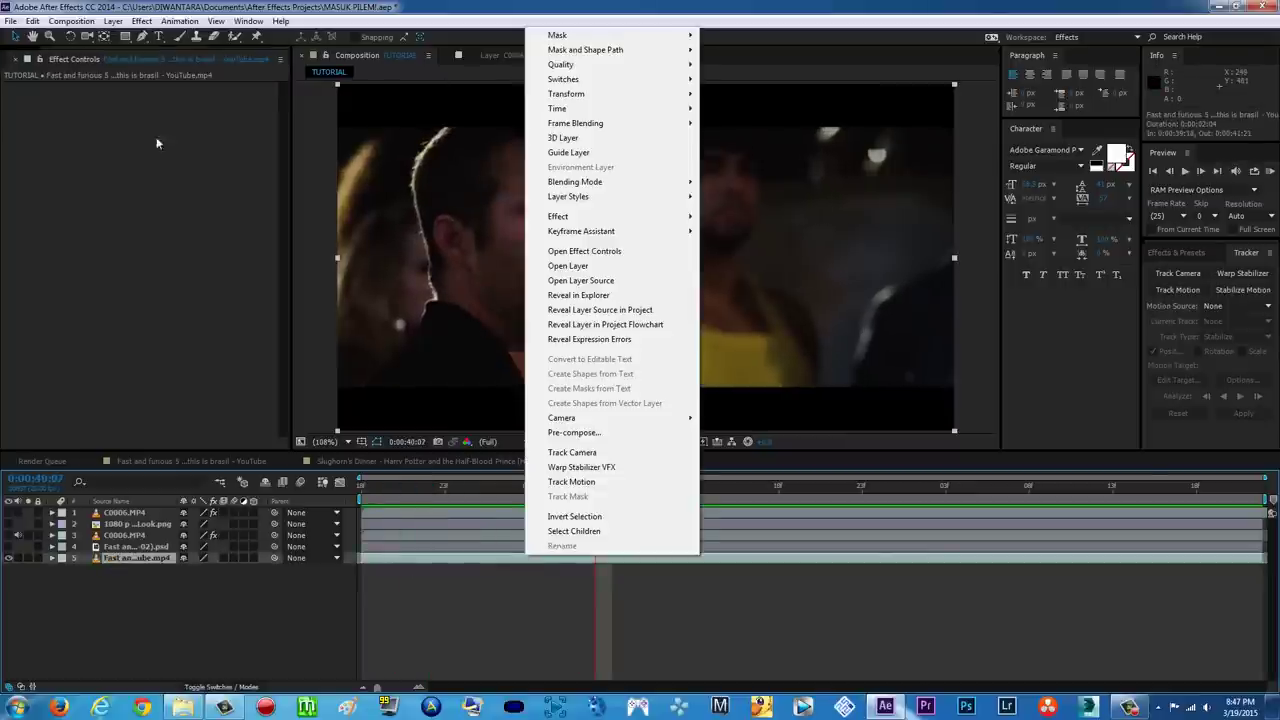
left_click(131, 563)
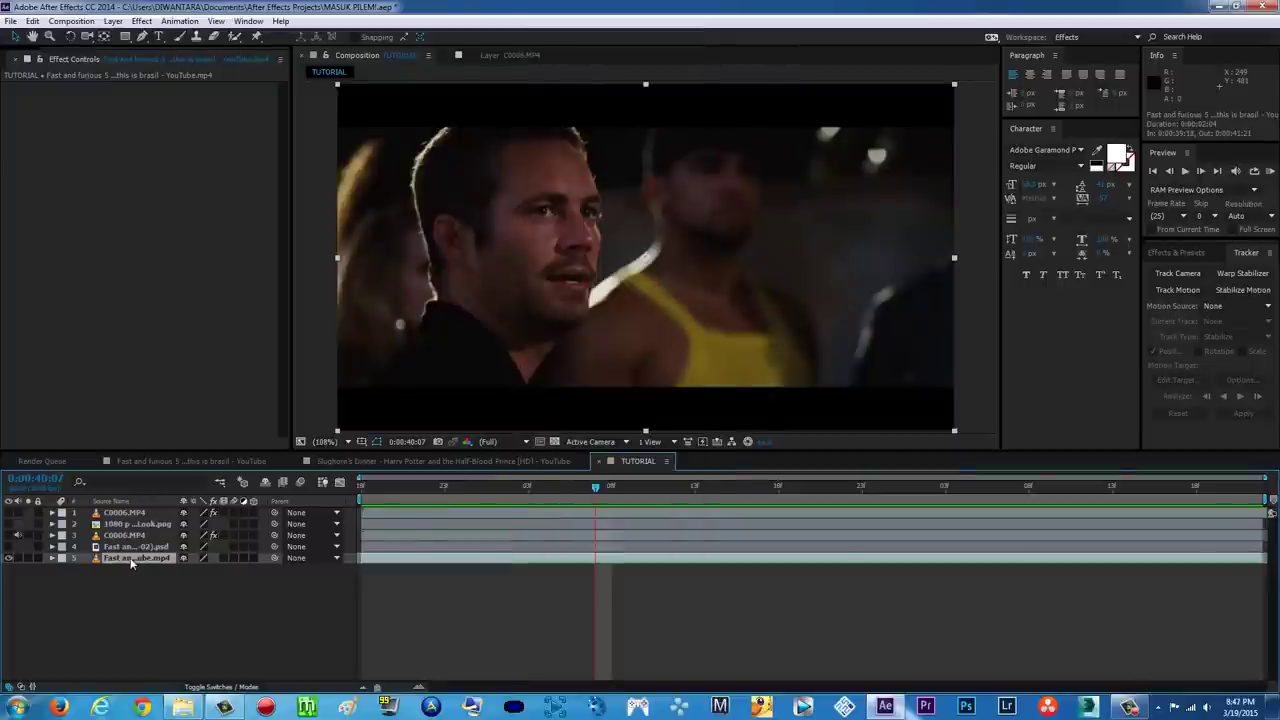
left_click(80, 22)
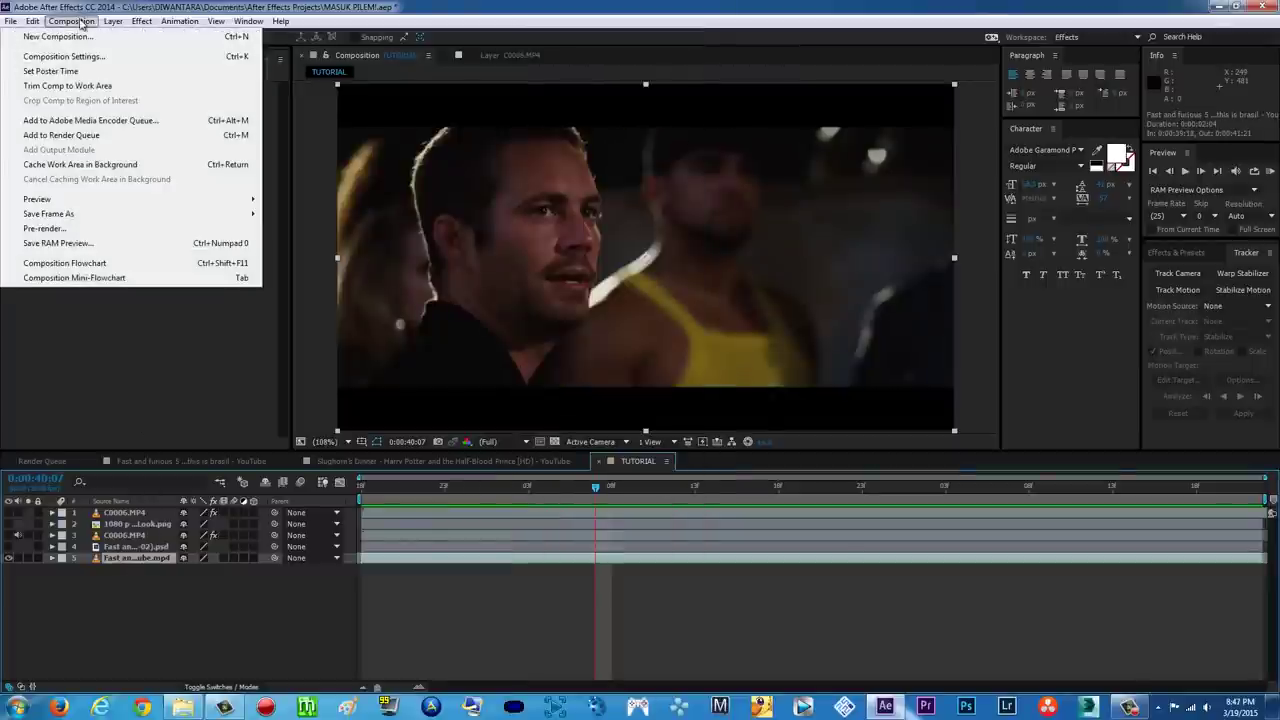
mouse_move(177, 219)
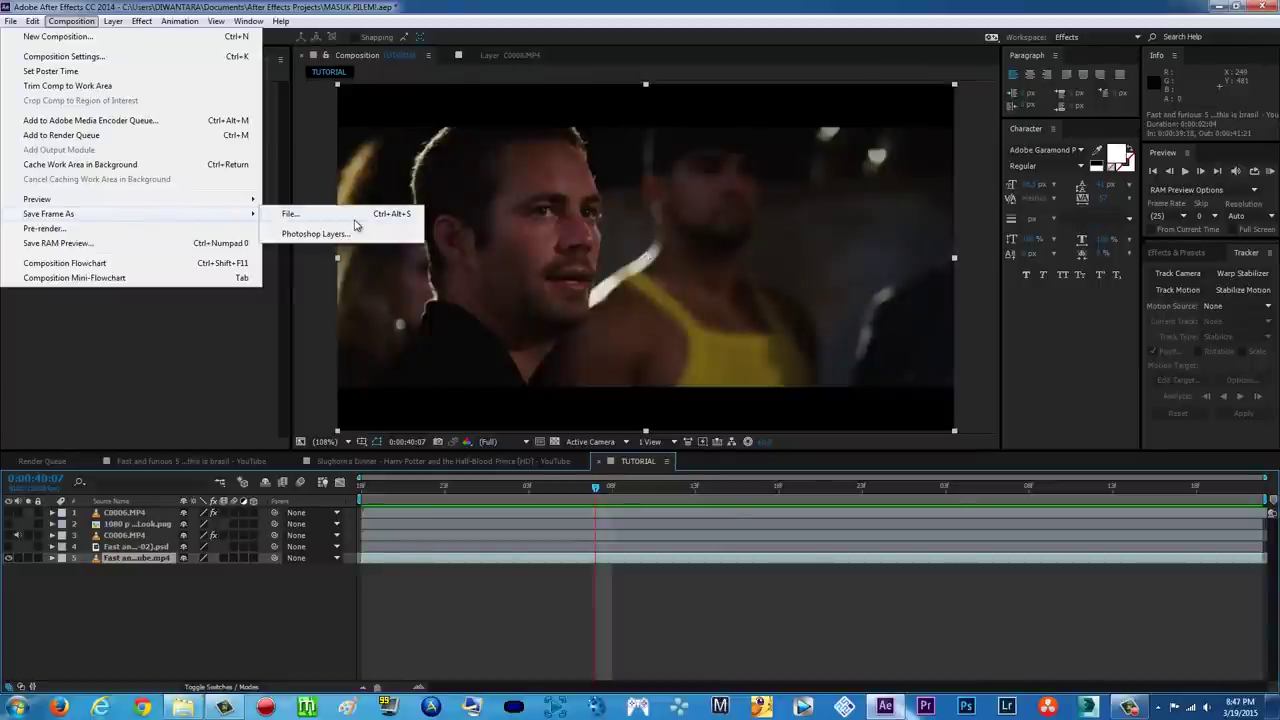
left_click(318, 235)
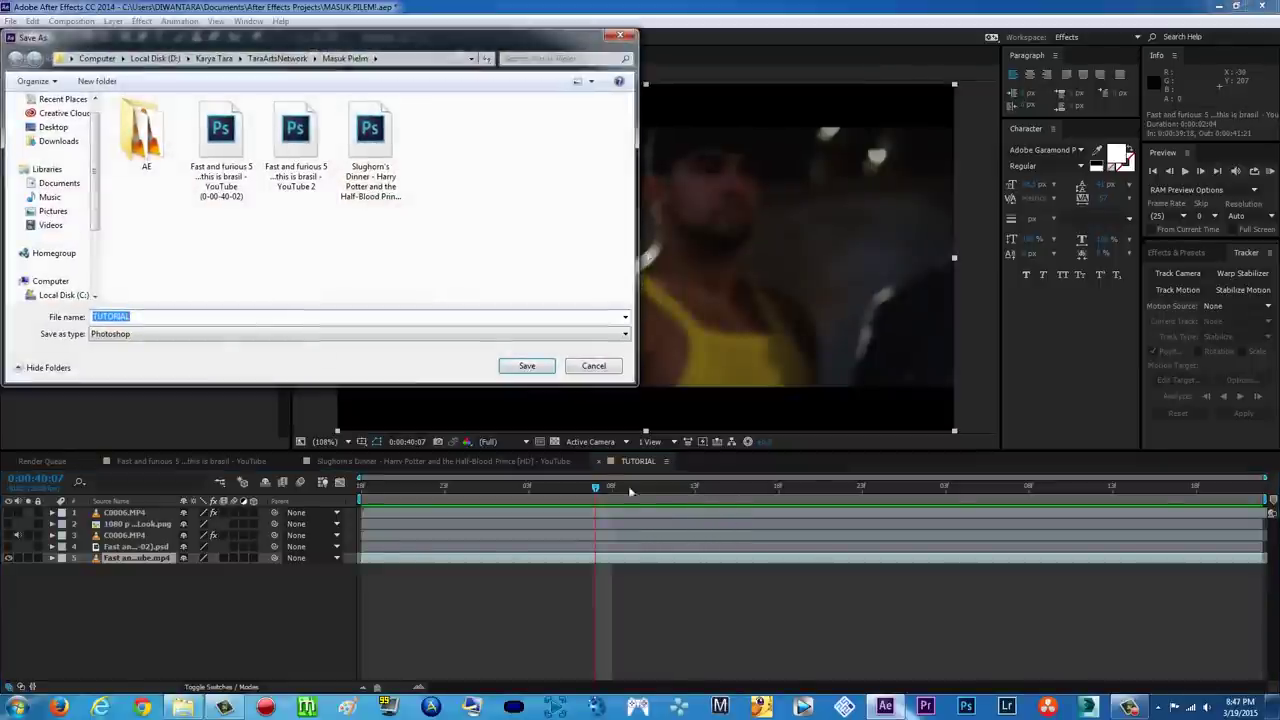
left_click(541, 369)
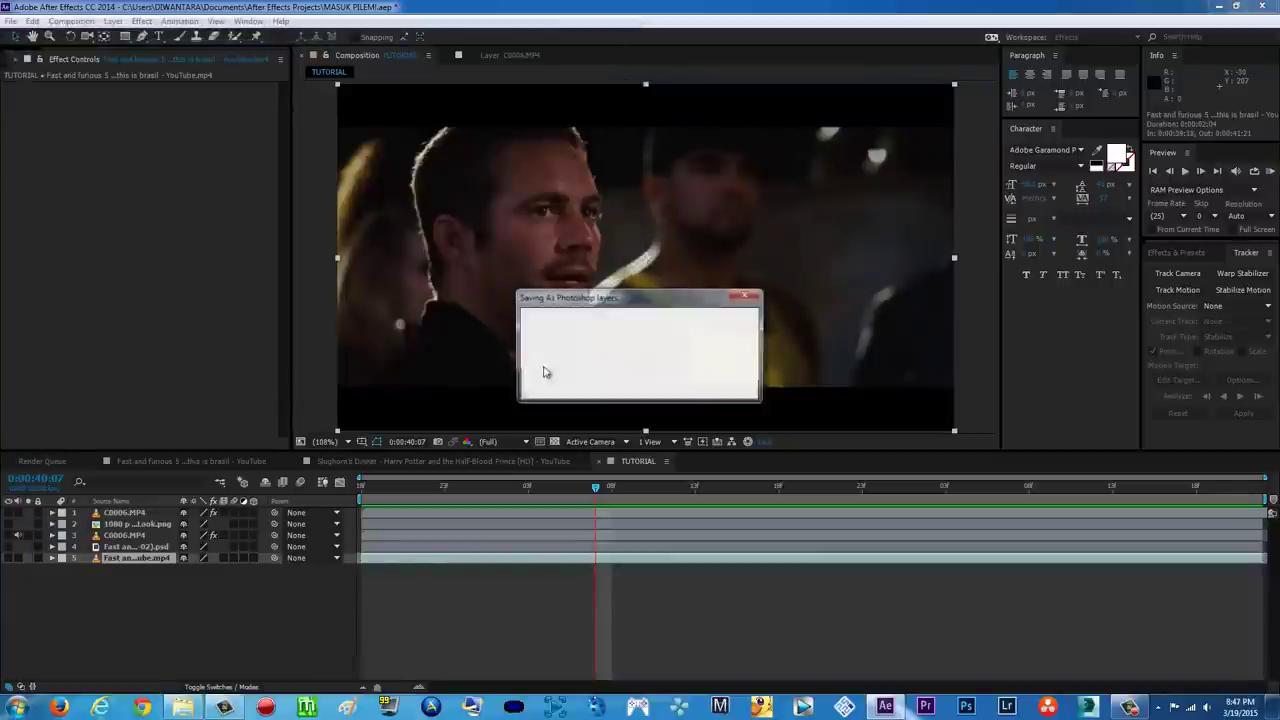
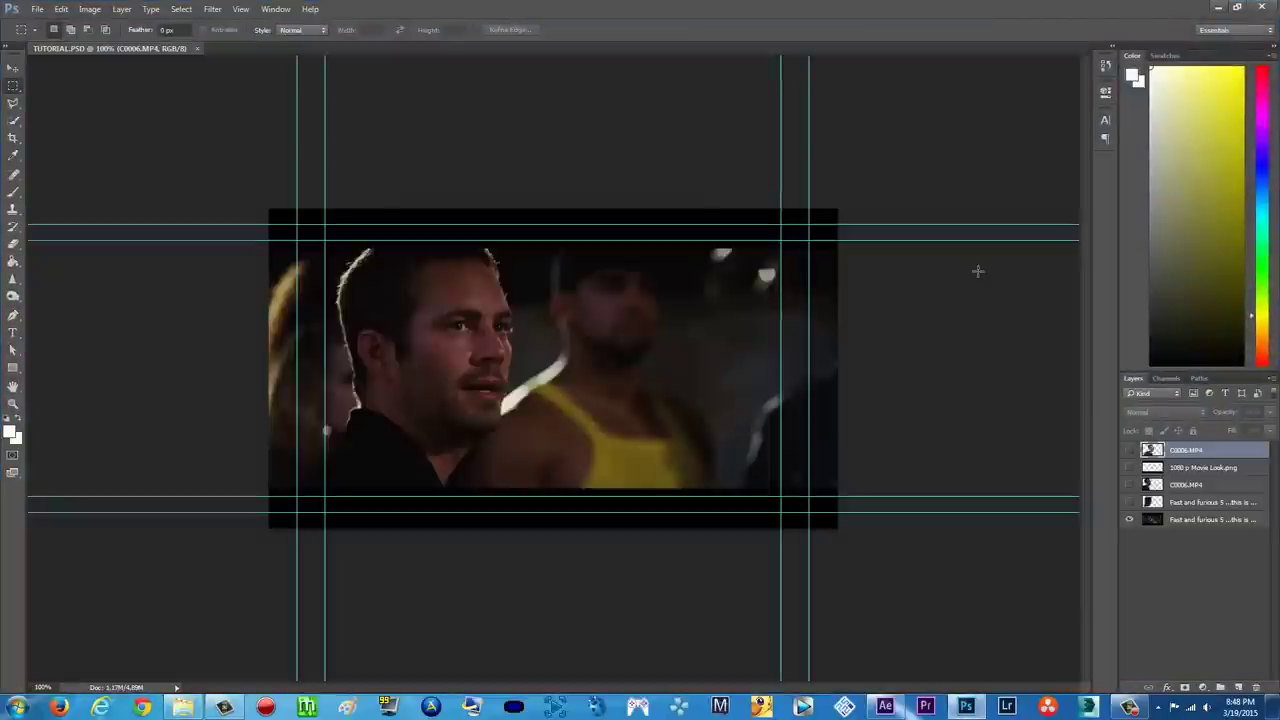
Outline the foreground man's head and shoulders on the bottom film-frame layer with the Polygonal Lasso.
left_click(1200, 521)
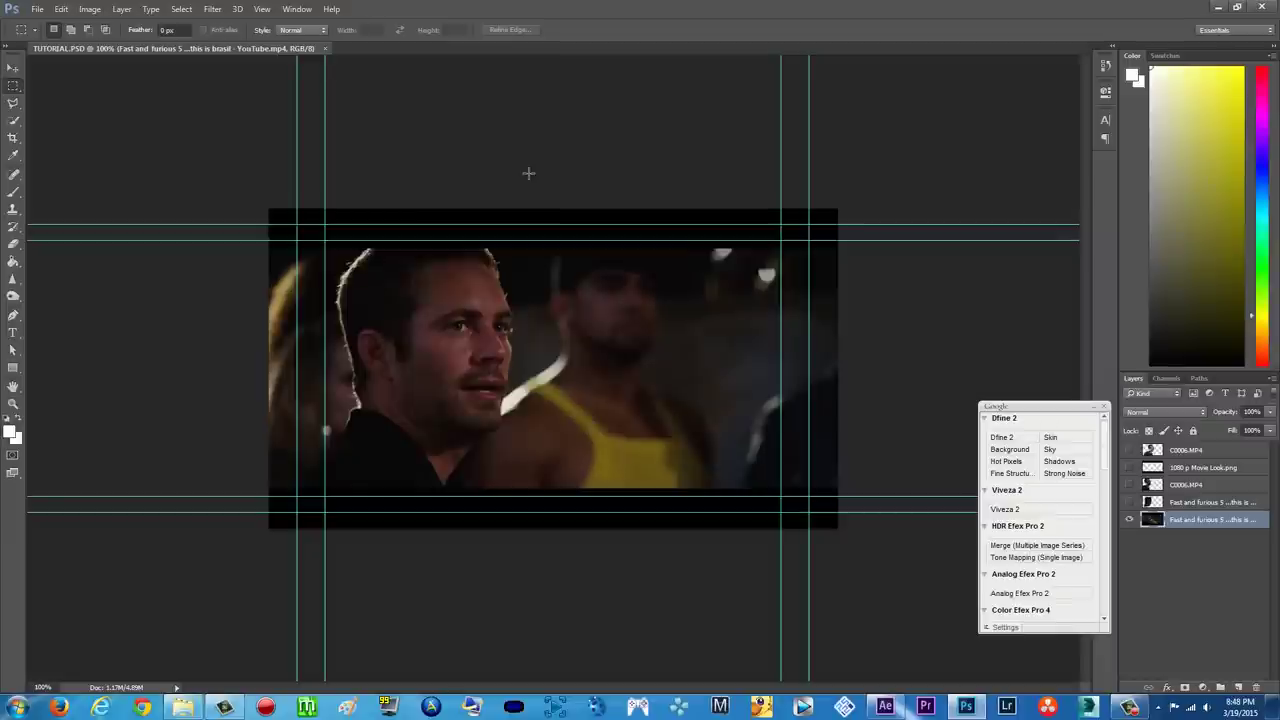
left_click(13, 102)
mouse_move(496, 248)
left_mouse_down()
mouse_move(364, 251)
mouse_move(345, 270)
mouse_move(331, 296)
mouse_move(344, 432)
mouse_move(285, 495)
mouse_move(450, 504)
mouse_move(467, 492)
mouse_move(512, 420)
mouse_move(524, 346)
mouse_move(514, 268)
mouse_move(494, 245)
left_mouse_up()
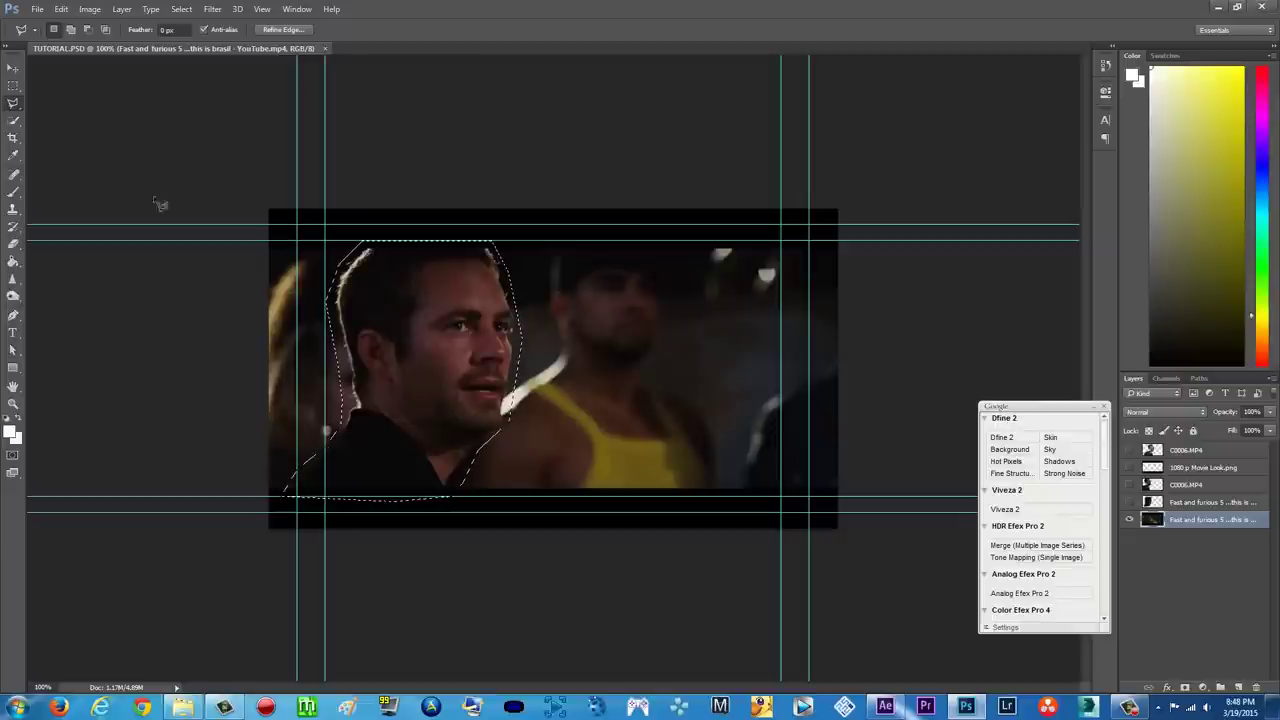
right_click(13, 103)
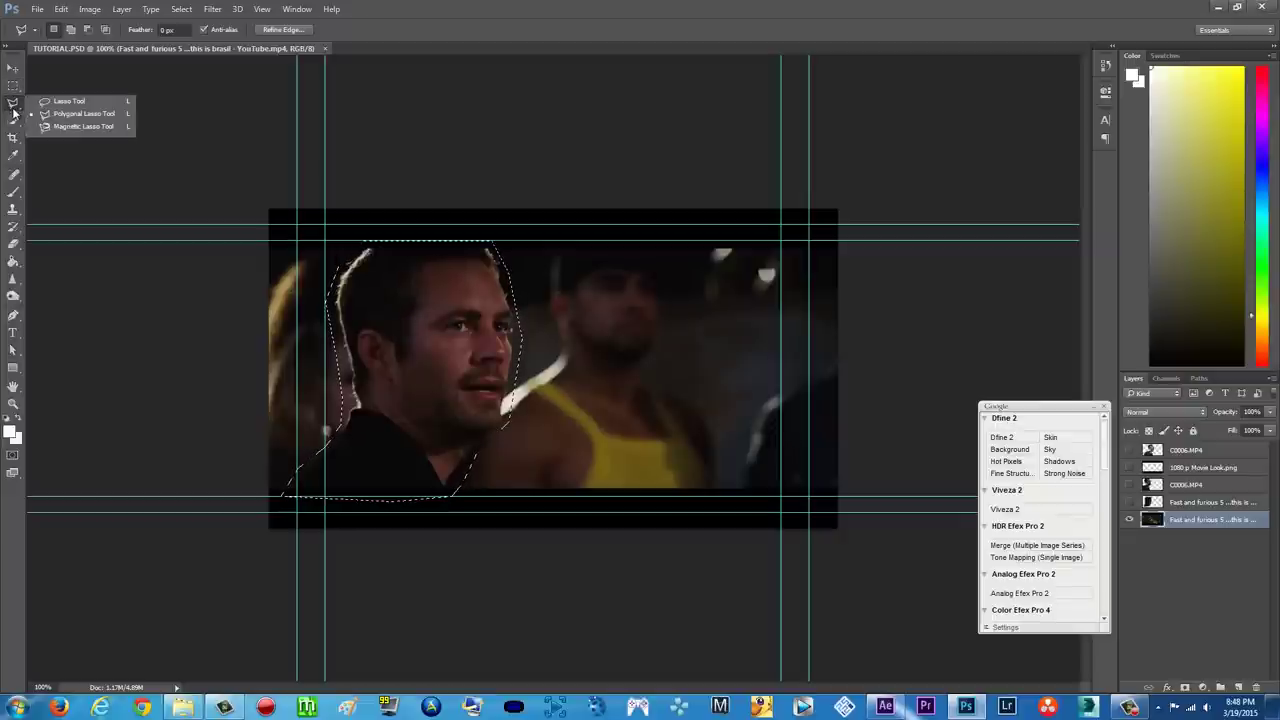
left_click(74, 116)
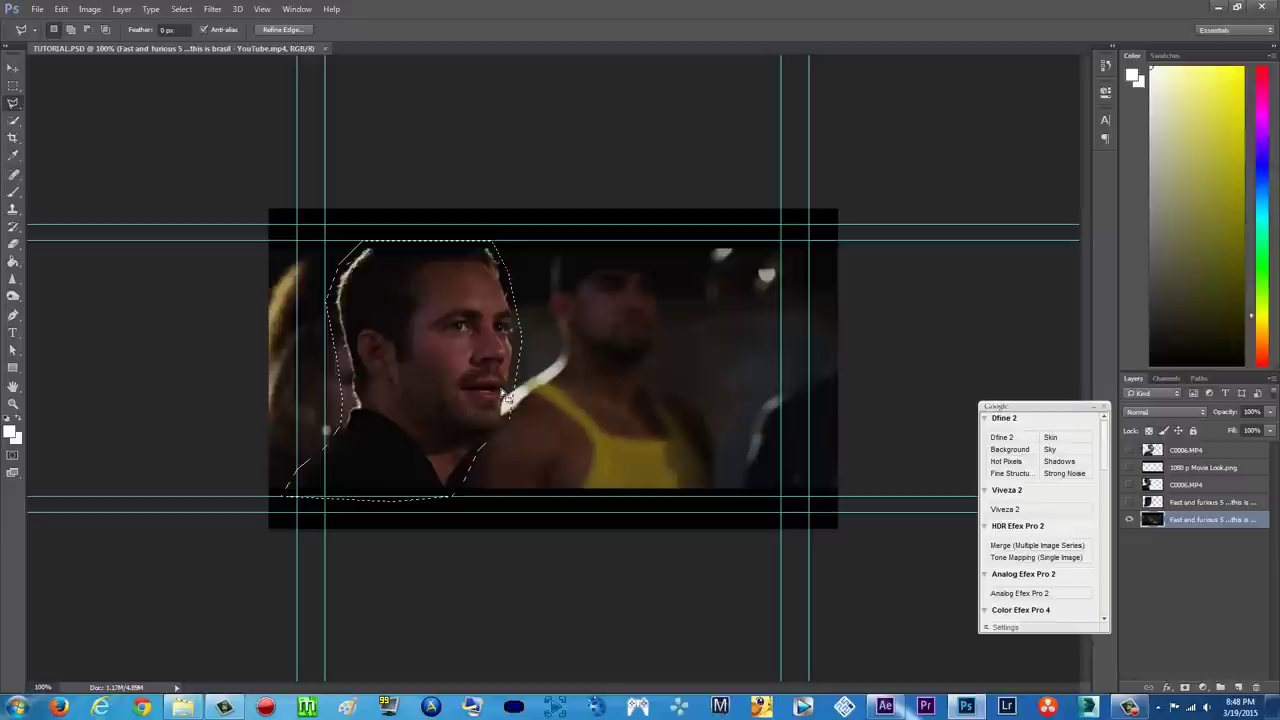
Fill the selected man with Content-Aware at Normal mode and 100% opacity, and deselect the area.
right_click(422, 312)
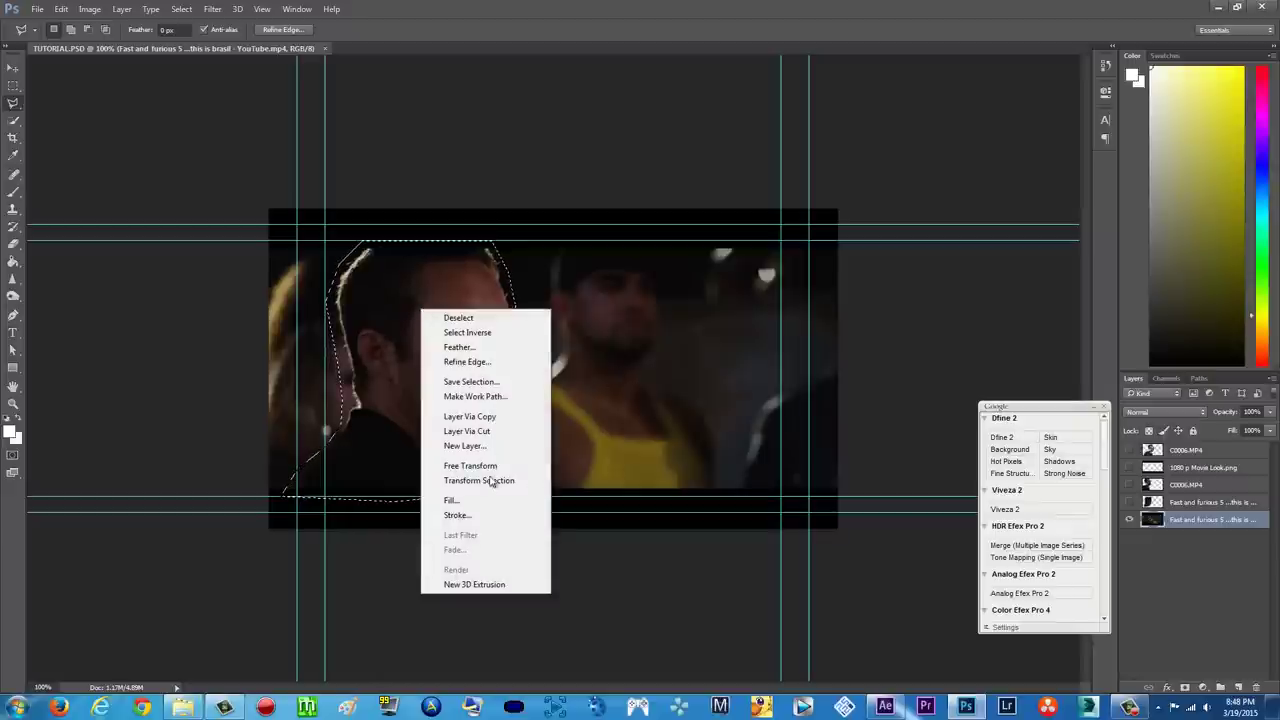
left_click(463, 502)
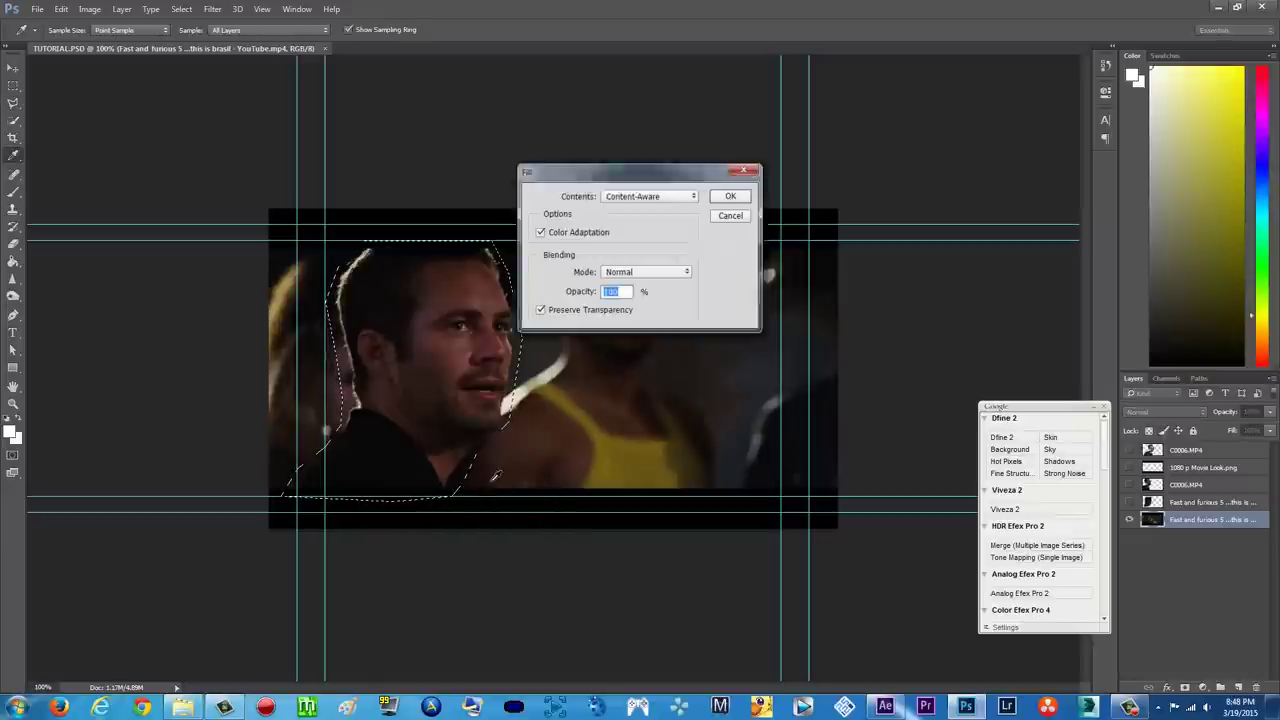
left_click(674, 204)
left_click(674, 204)
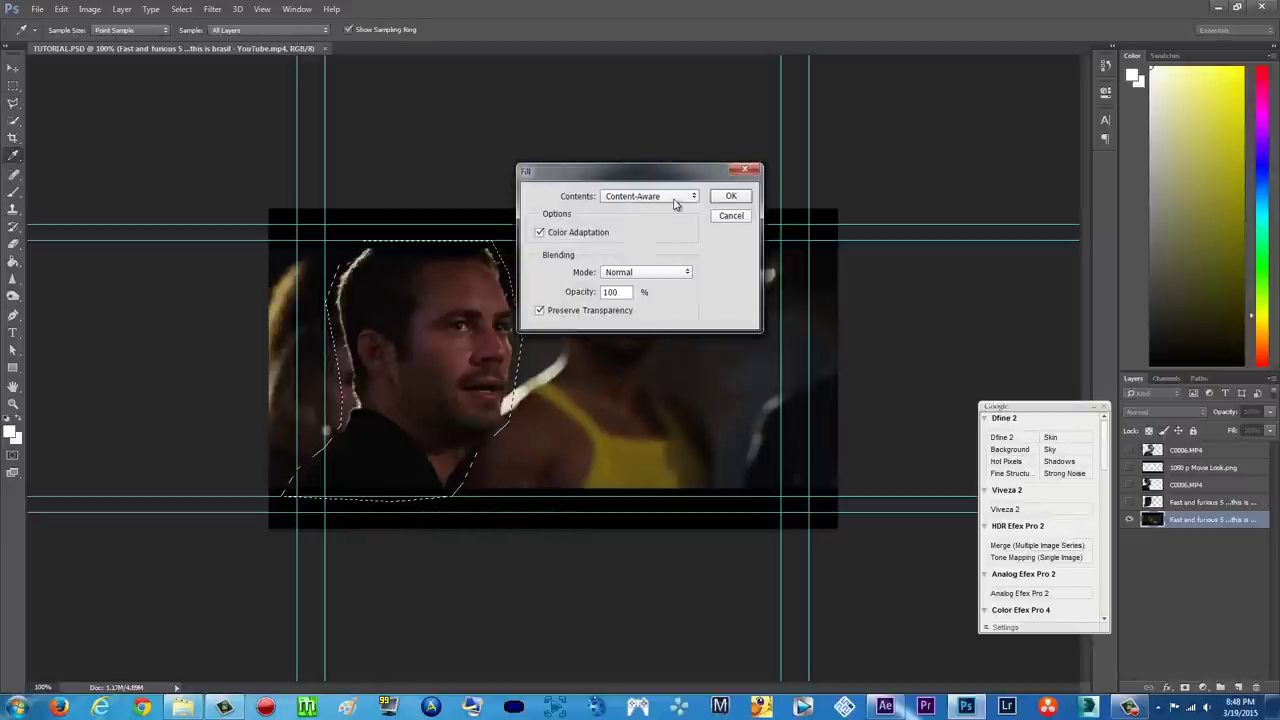
left_click(731, 196)
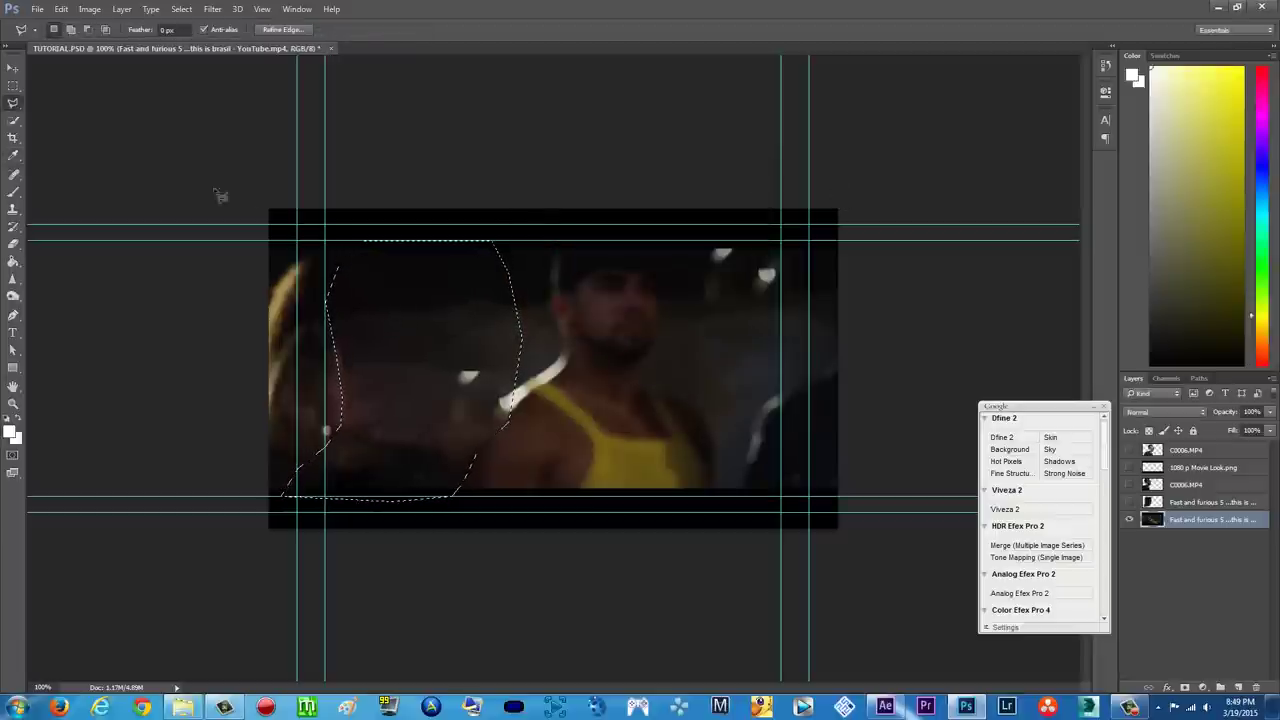
left_click(13, 85)
left_click(55, 90)
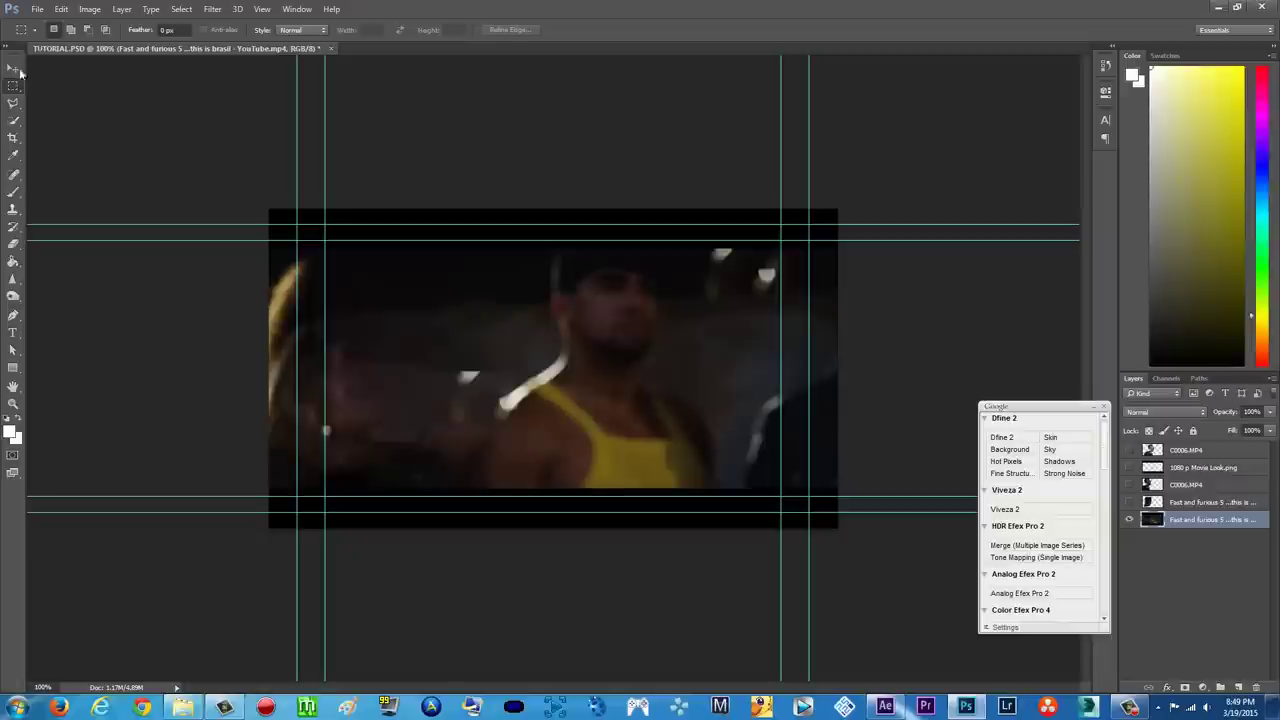
Save TUTORIAL.PSD, close Photoshop and switch back to After Effects.
left_click(38, 12)
left_click(51, 143)
left_click(1271, 6)
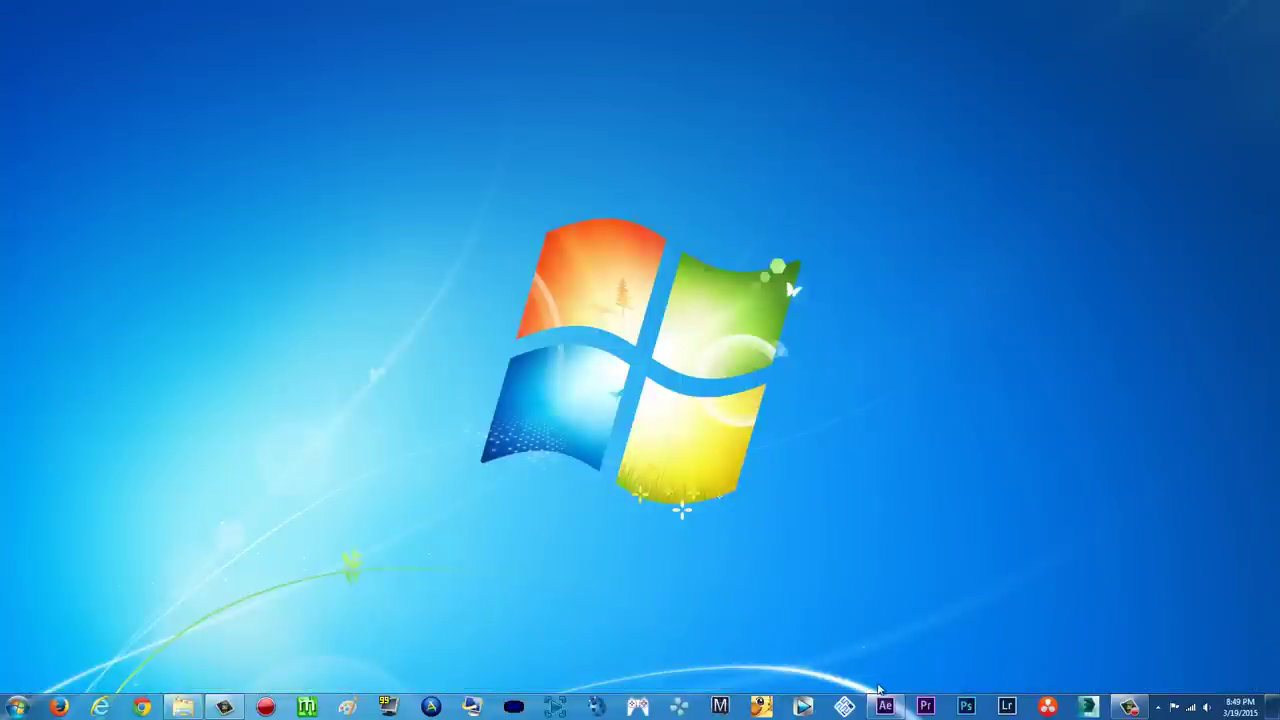
left_click(885, 706)
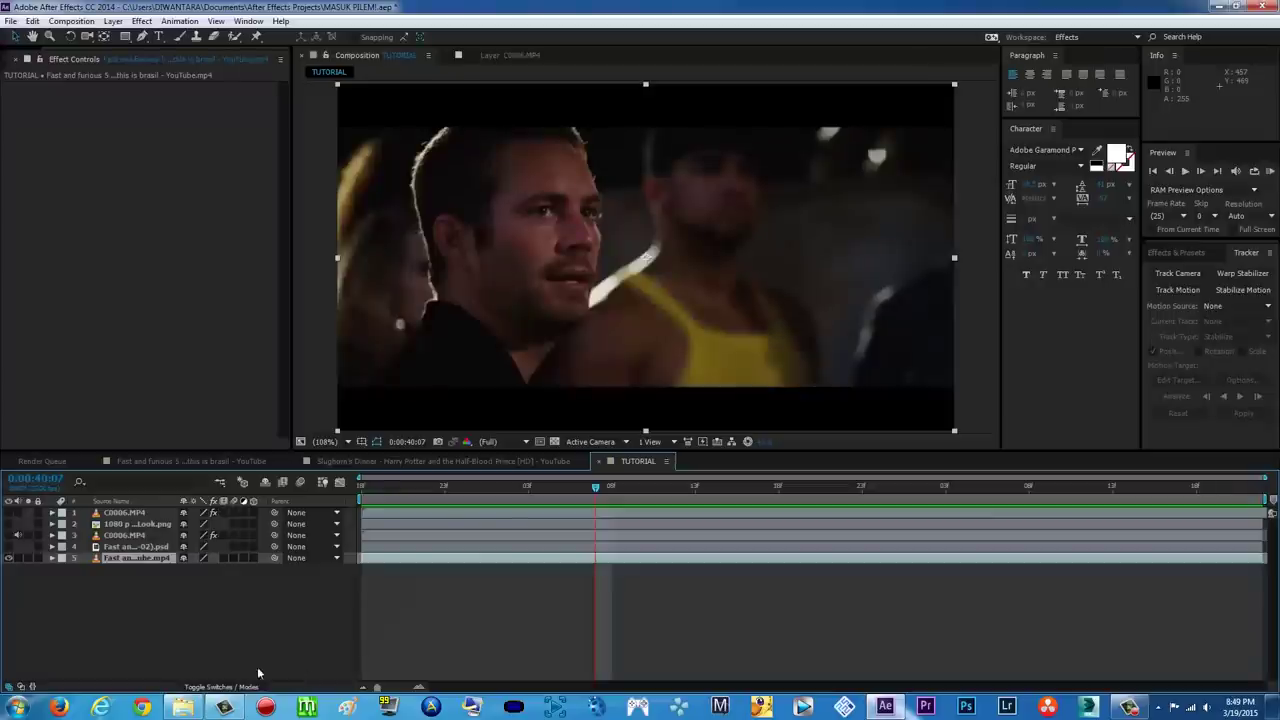
Import TUTORIAL.PSD from the Masuk Pielm folder into the project as footage with merged layers.
left_click(186, 708)
left_click(1087, 400)
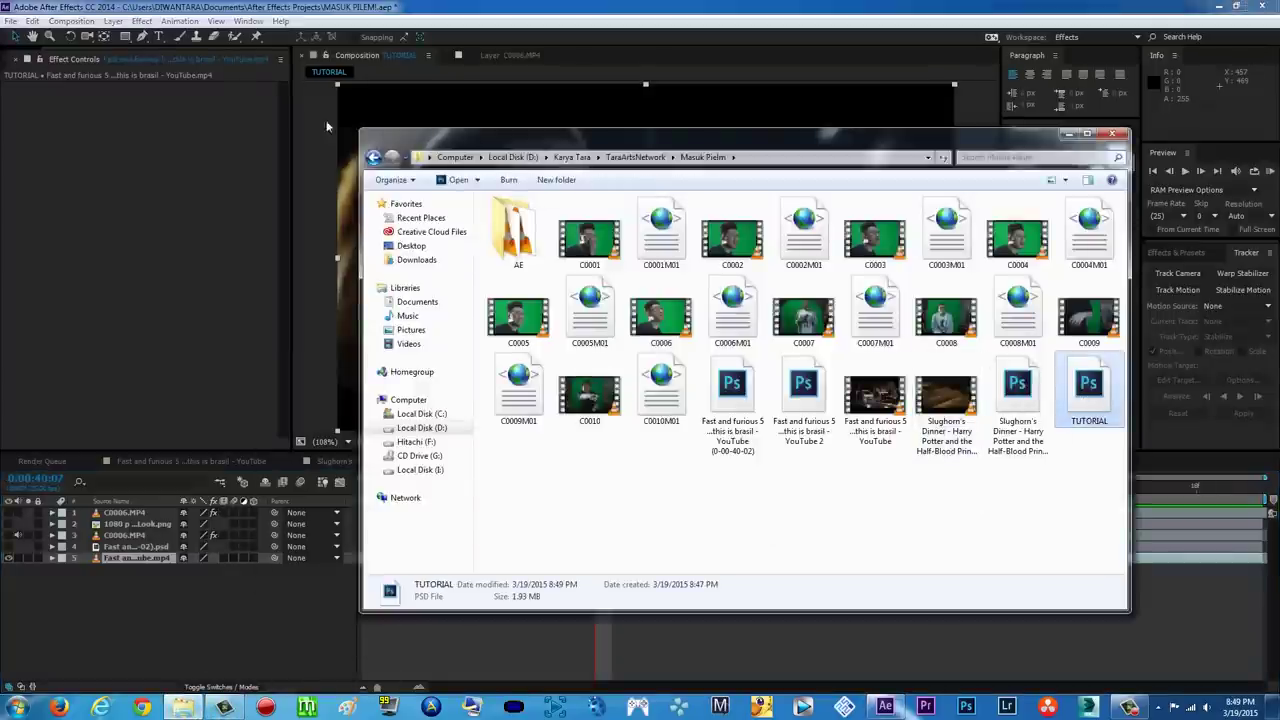
left_click(56, 55)
left_click(20, 60)
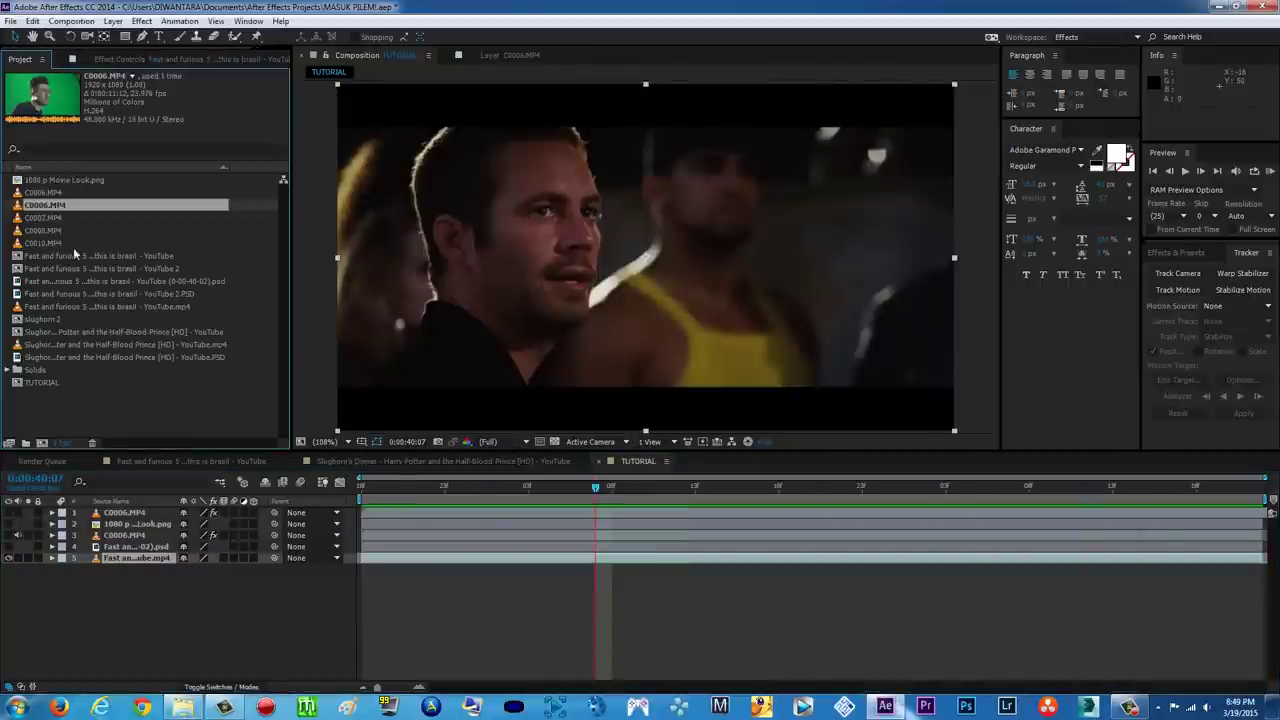
left_click(184, 708)
left_click_drag(1089, 390, 98, 230)
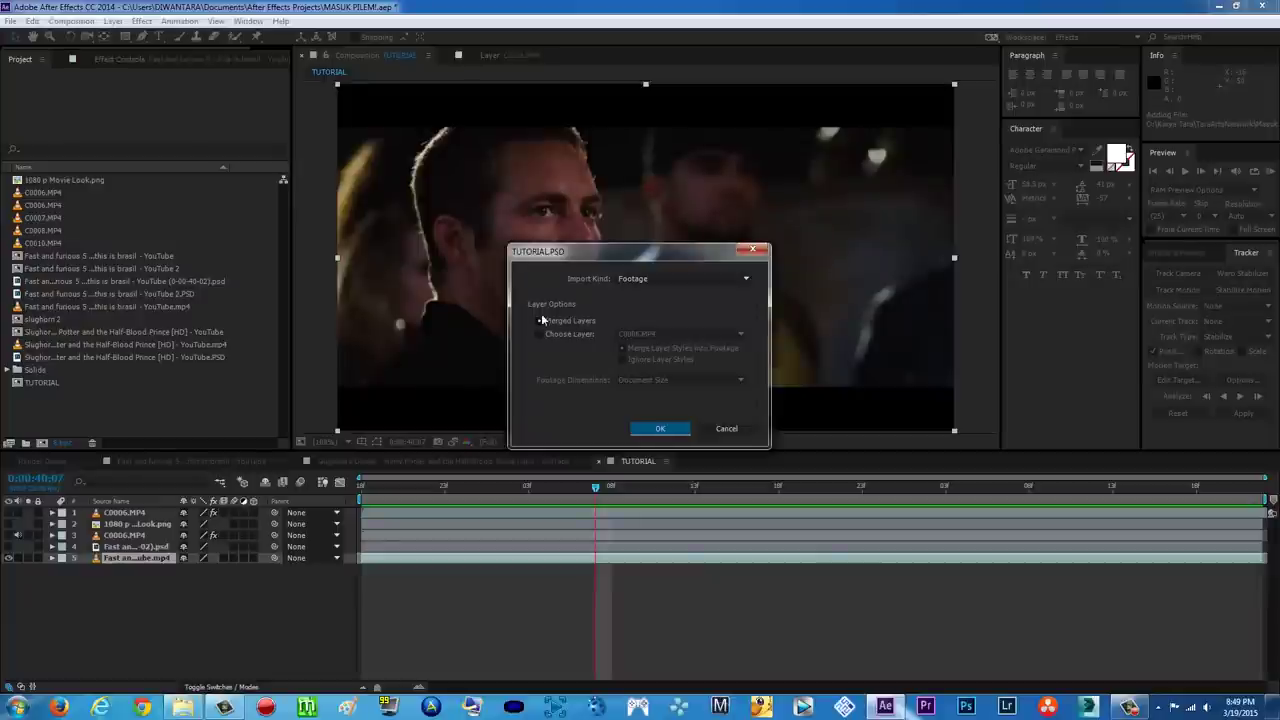
left_click(652, 430)
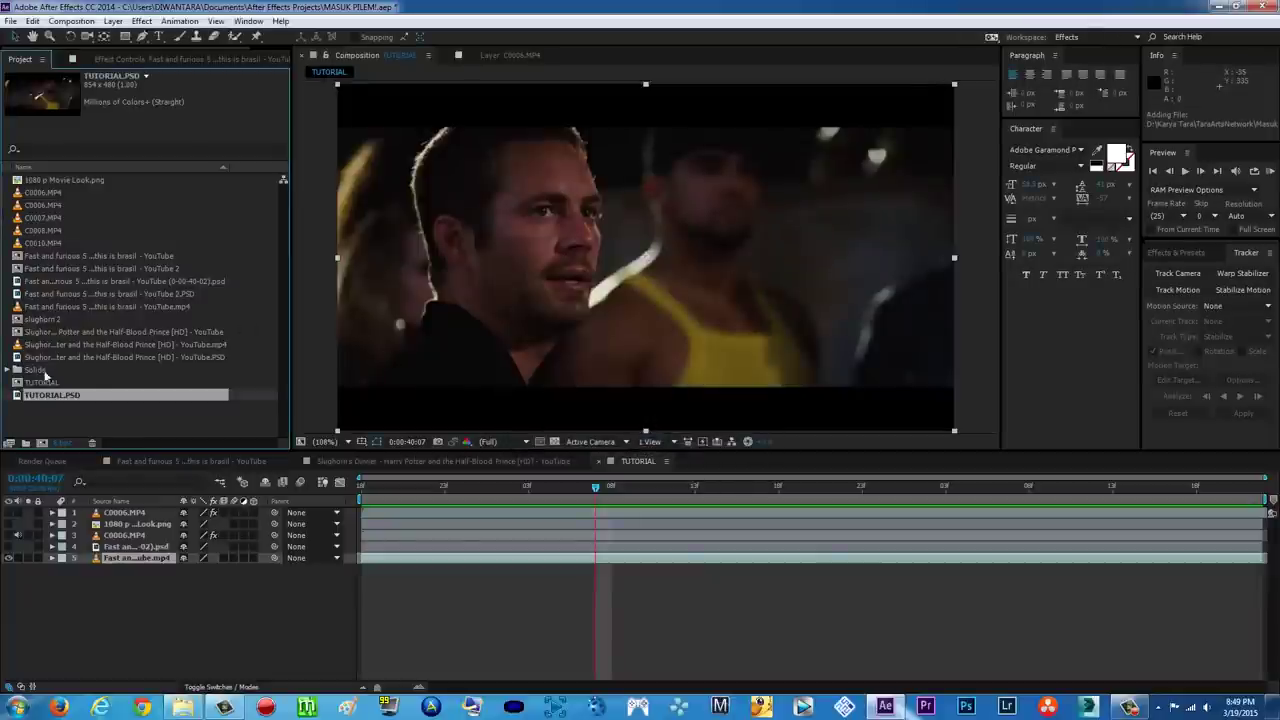
Place TUTORIAL.PSD directly above the film clip layer in the TUTORIAL composition and set the current time to 0:00:40:03.
left_click_drag(55, 400, 365, 560)
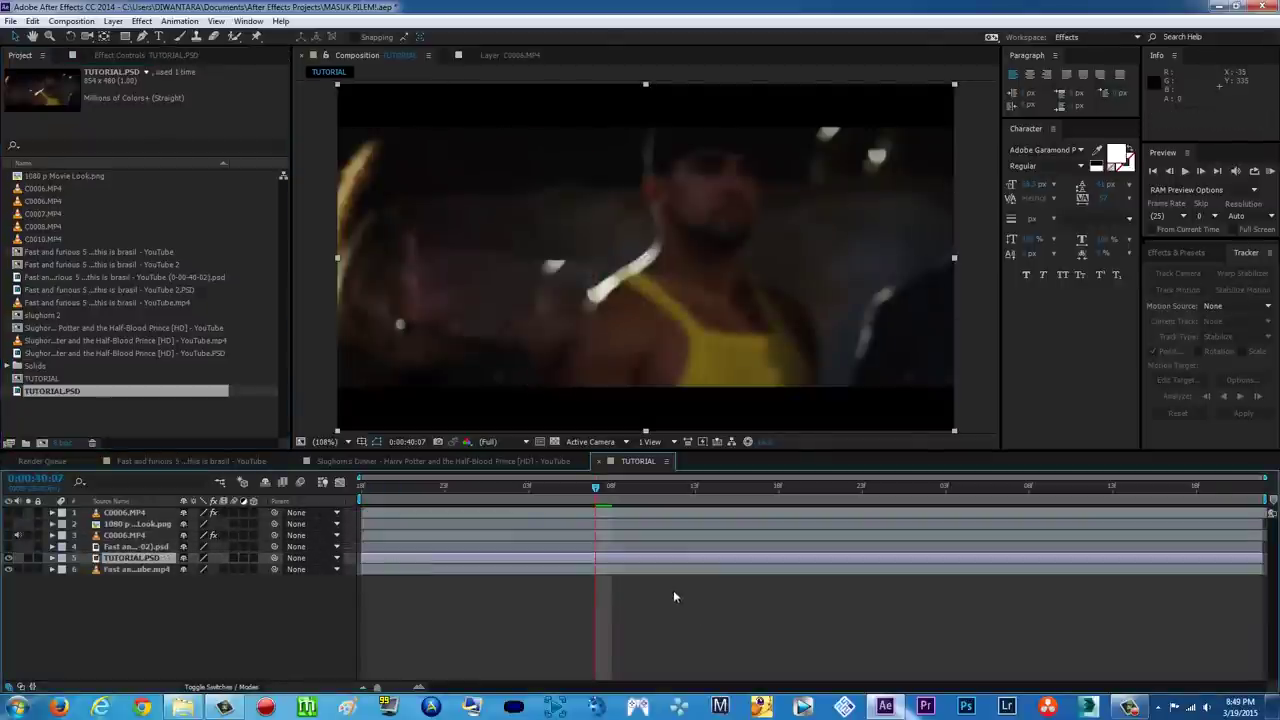
left_click_drag(586, 487, 1246, 516)
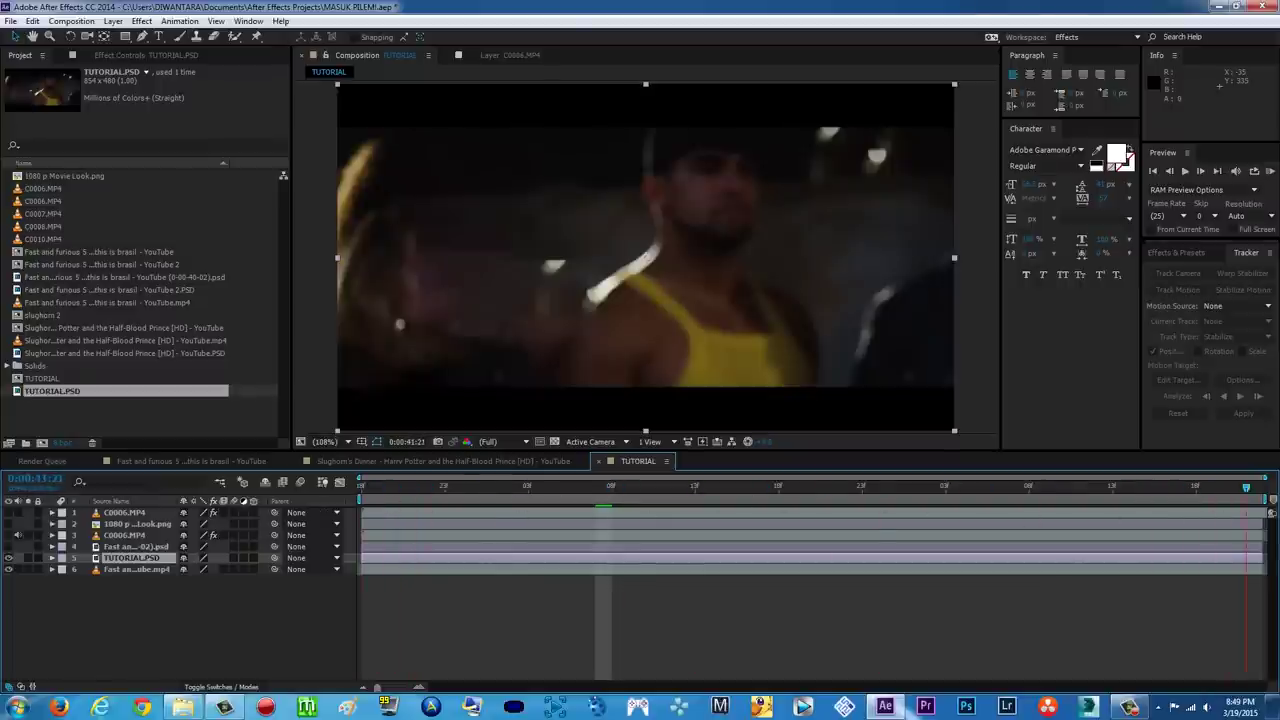
left_click_drag(386, 522, 443, 524)
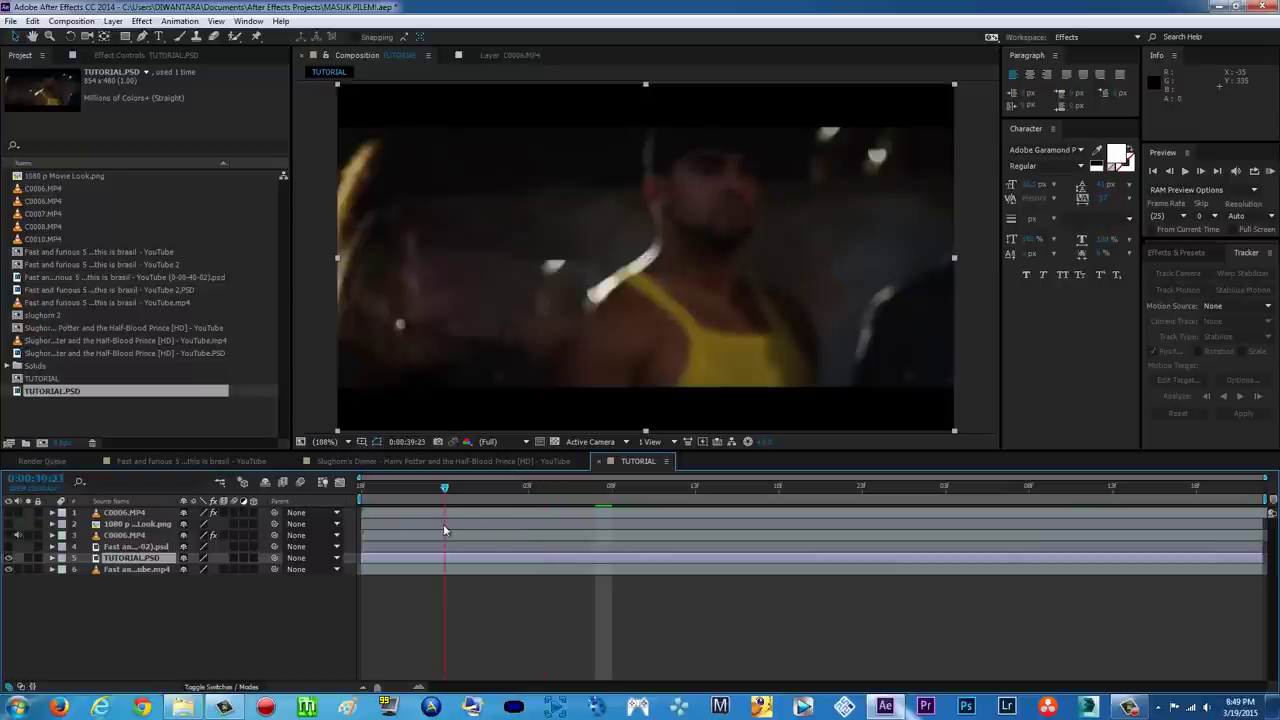
left_click_drag(550, 531, 530, 527)
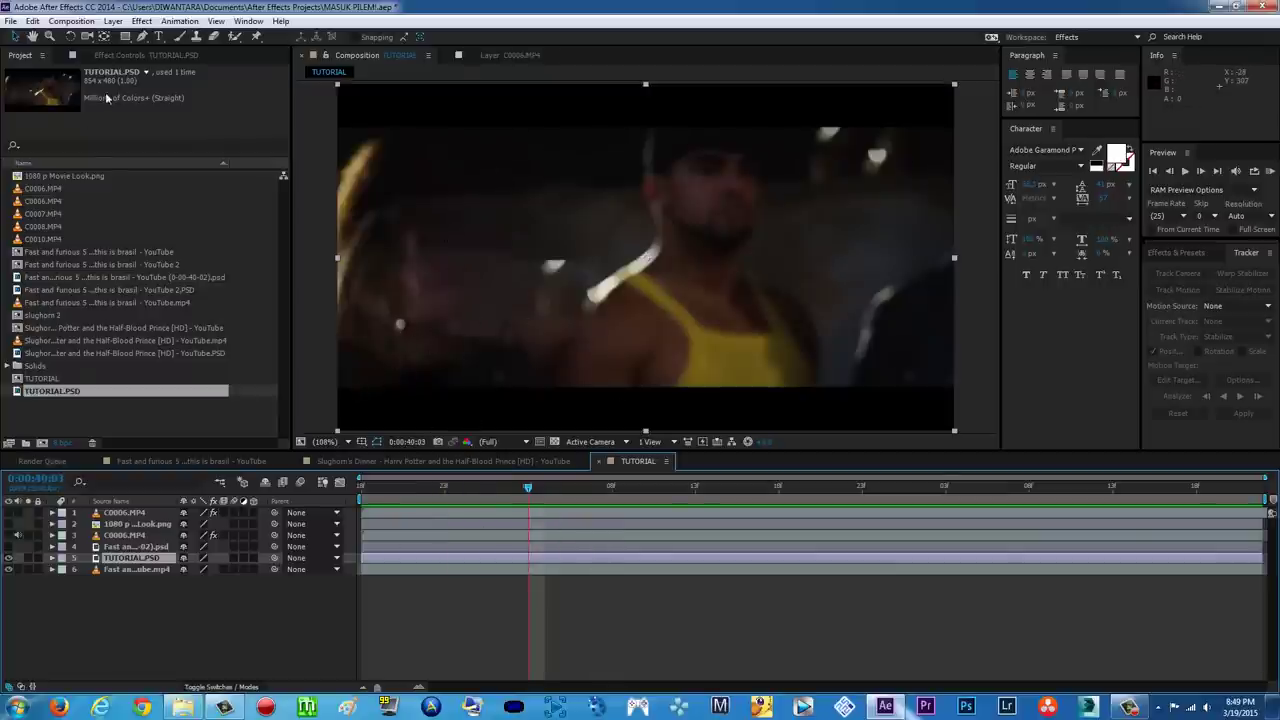
Draw a closed nine-point Pen mask on the TUTORIAL.PSD layer around the area where the foreground man was removed.
left_click(142, 37)
left_click(378, 409)
left_click(397, 337)
left_click(416, 221)
left_click(434, 149)
left_click(477, 121)
left_click(631, 118)
left_click(672, 182)
left_click(660, 366)
left_click(665, 427)
left_click(379, 411)
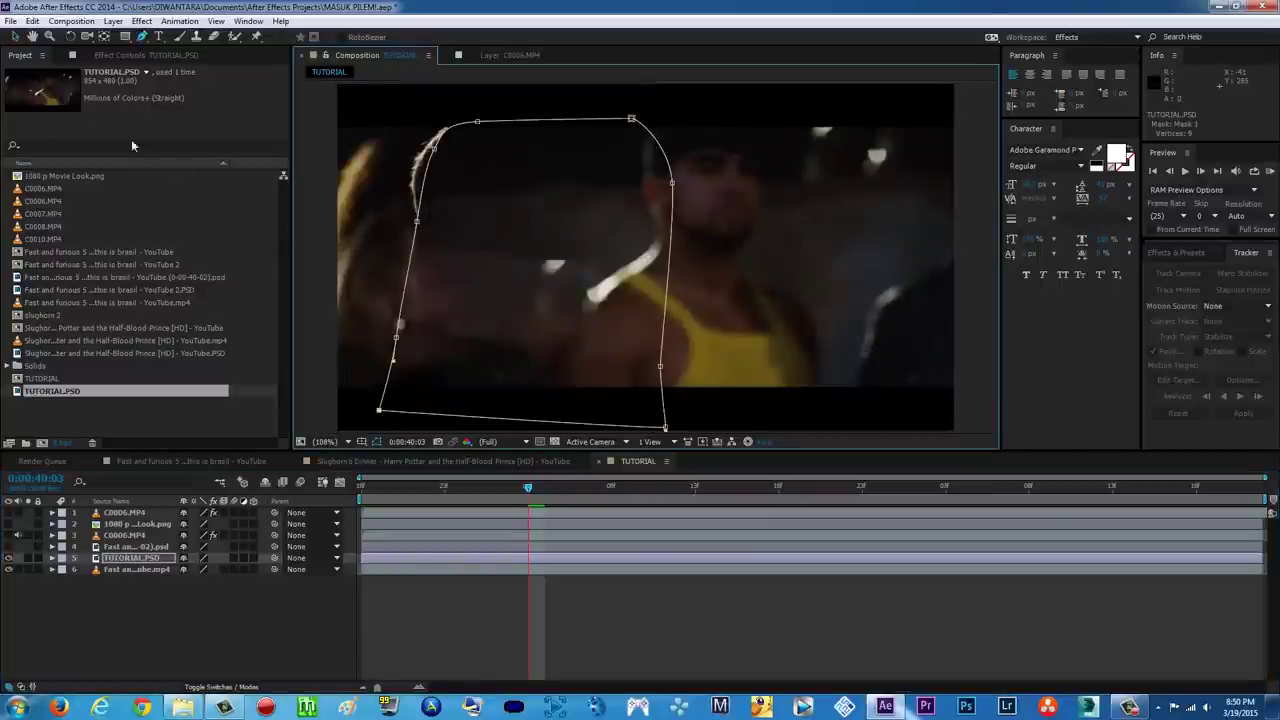
Reshape the mask by widening its upper-left curve and lower-left corner and pulling its right side inward, and deselect the layer.
left_click(15, 36)
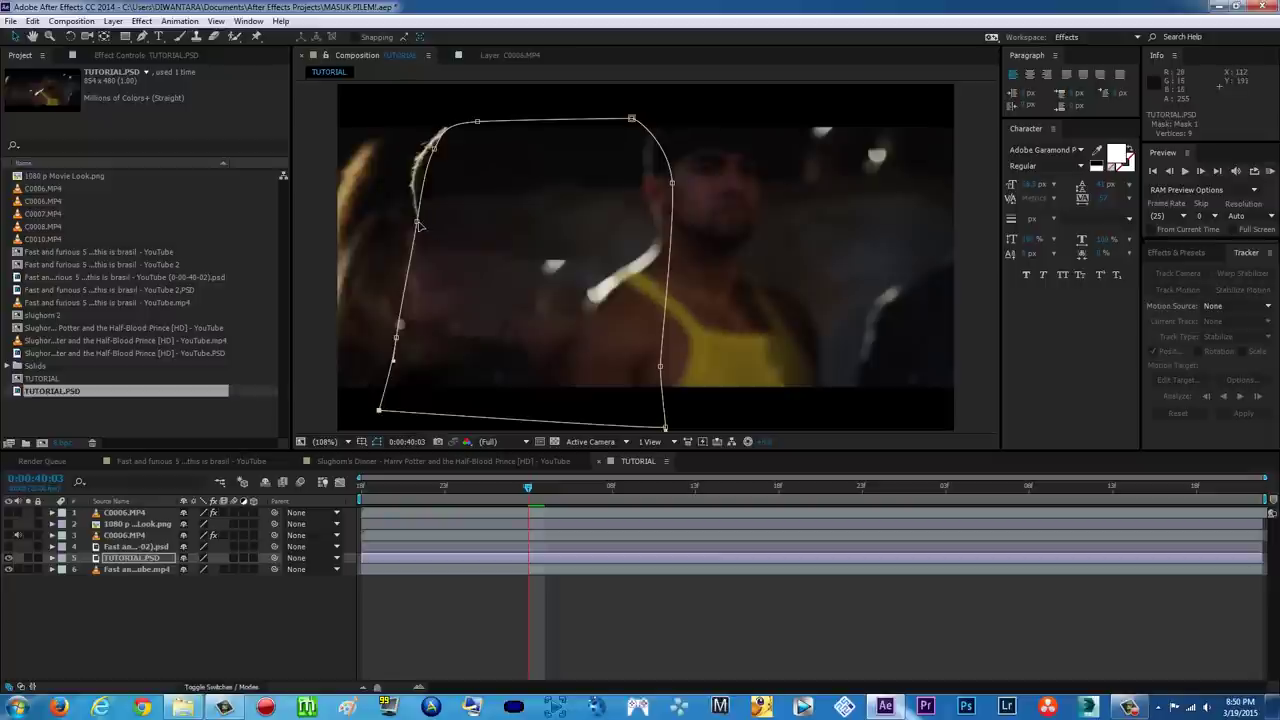
left_click_drag(416, 221, 528, 257)
key("ctrl+z")
left_click_drag(433, 149, 404, 146)
left_click_drag(477, 121, 464, 111)
left_click_drag(631, 119, 563, 109)
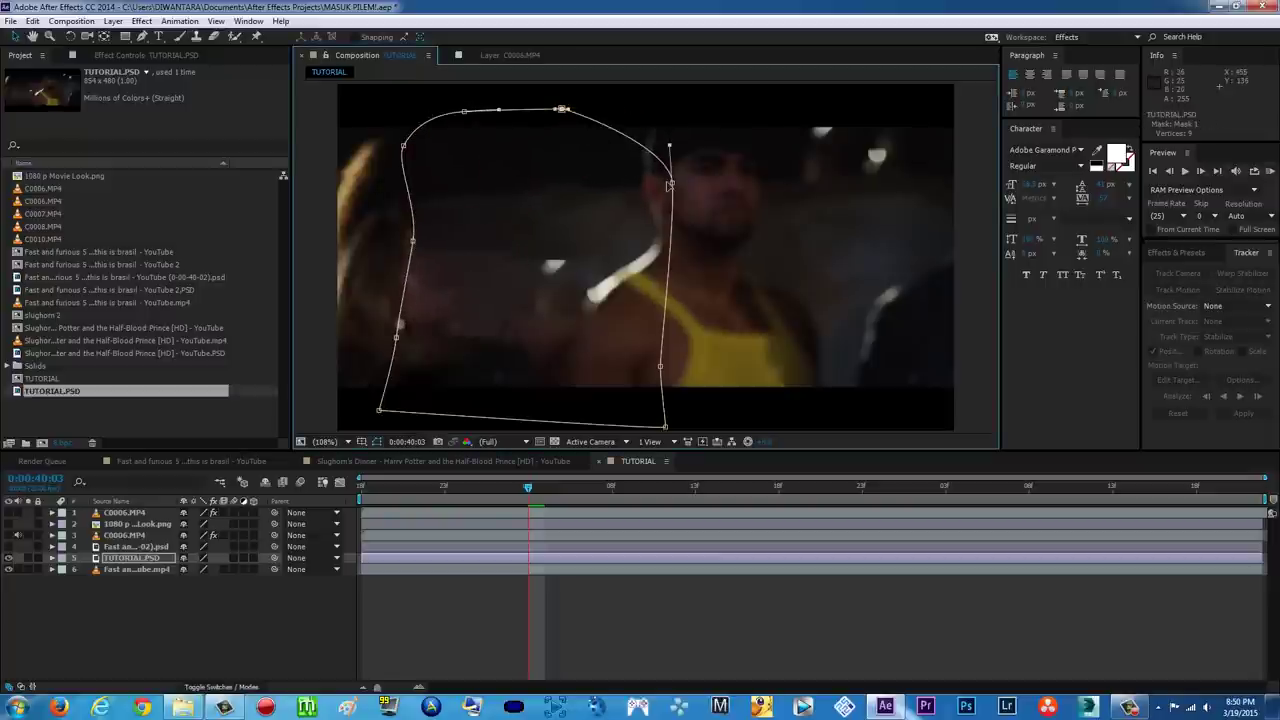
left_click_drag(672, 185, 613, 204)
left_click_drag(660, 366, 606, 319)
left_click_drag(666, 427, 554, 401)
left_click_drag(378, 409, 337, 406)
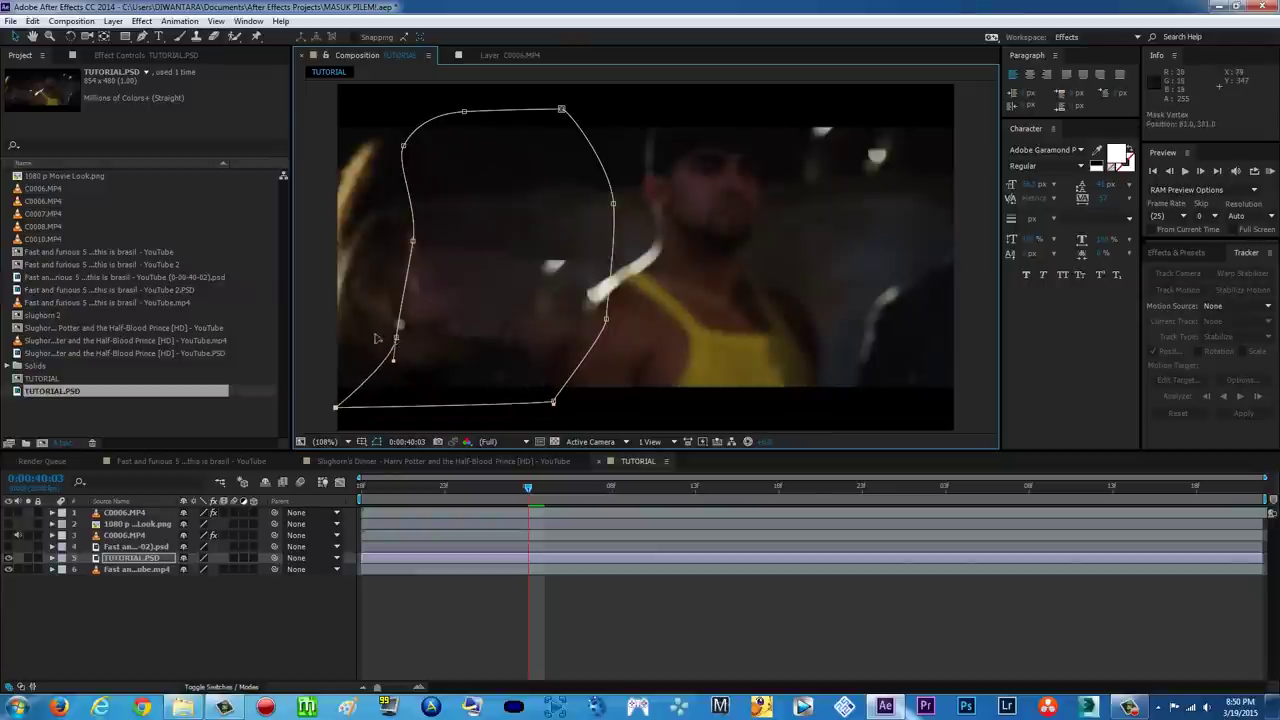
left_click(319, 332)
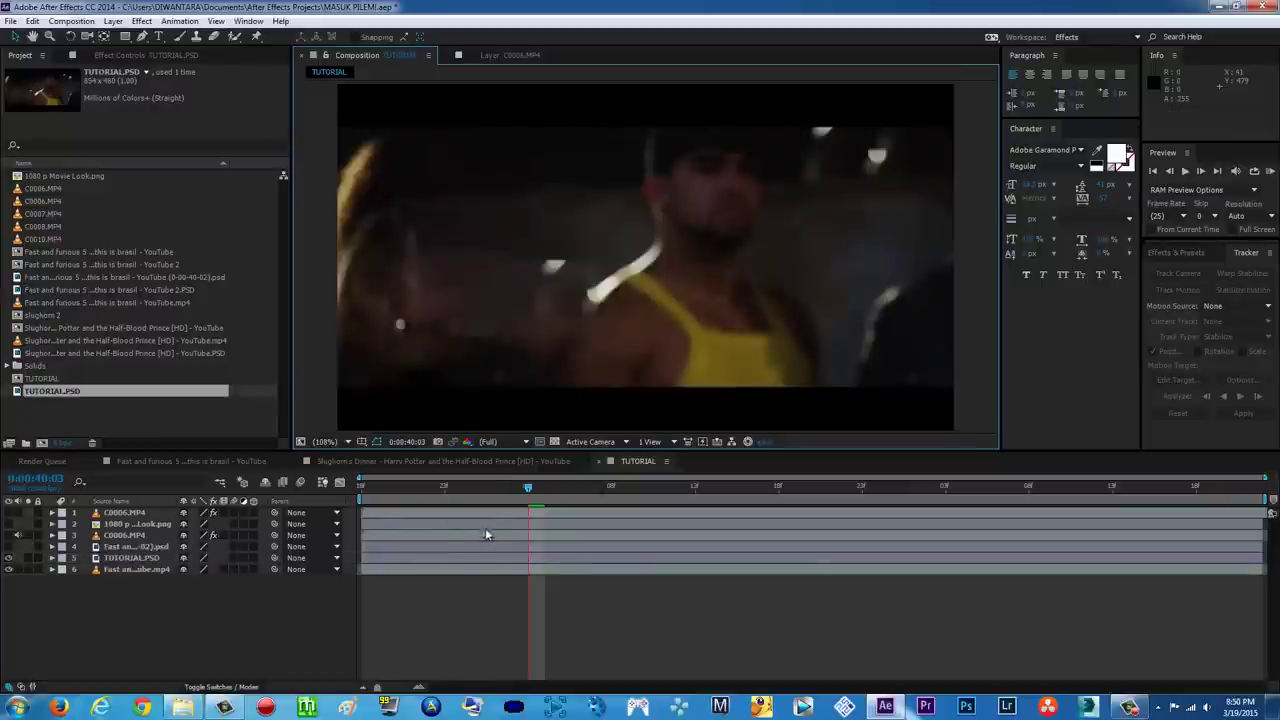
Preview the masked patch from the composition's start, expand Mask 1 on TUTORIAL.PSD and add a Mask Path keyframe at 0:00:39:23.
left_click(614, 487)
left_click_drag(621, 485, 358, 485)
key("space")
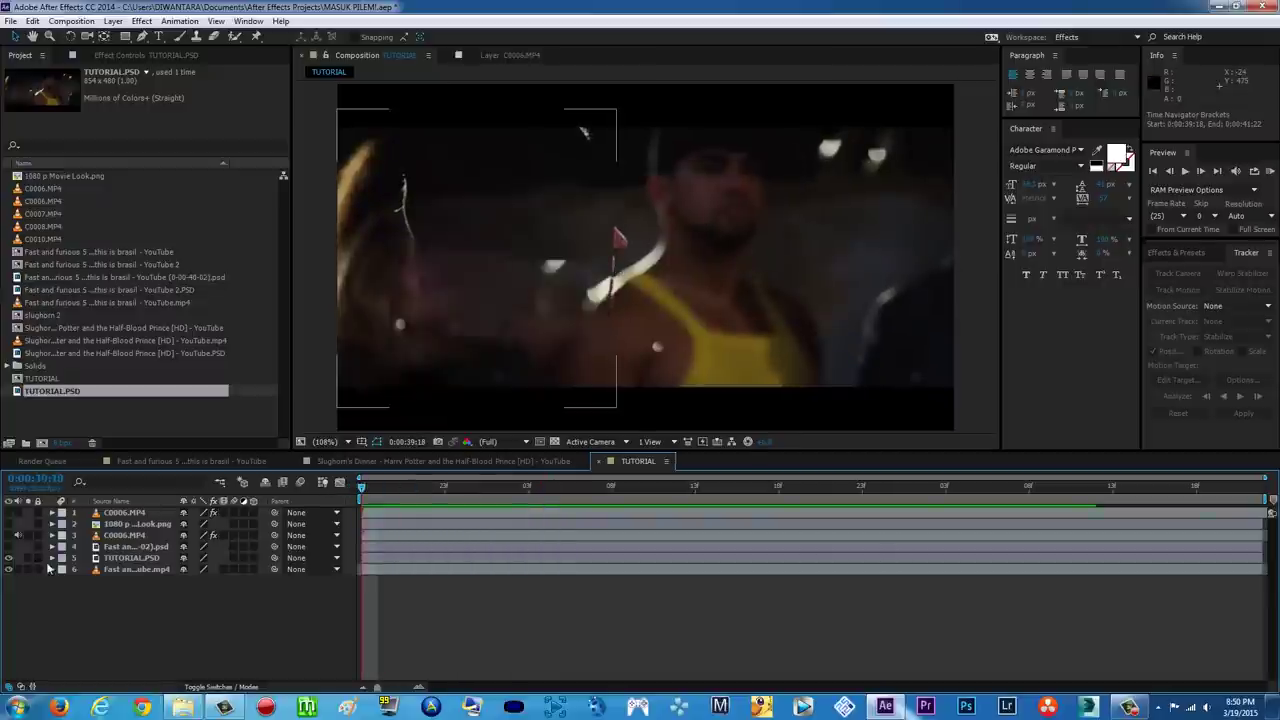
left_click(122, 560)
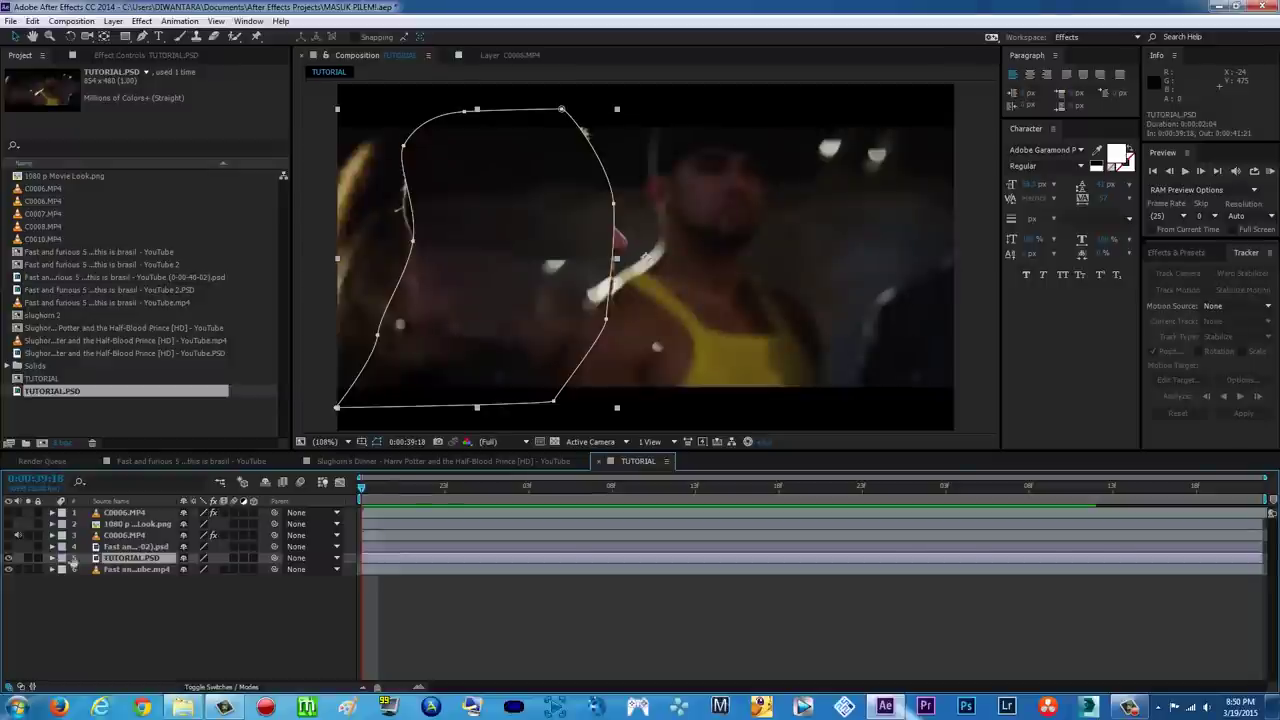
left_click(53, 558)
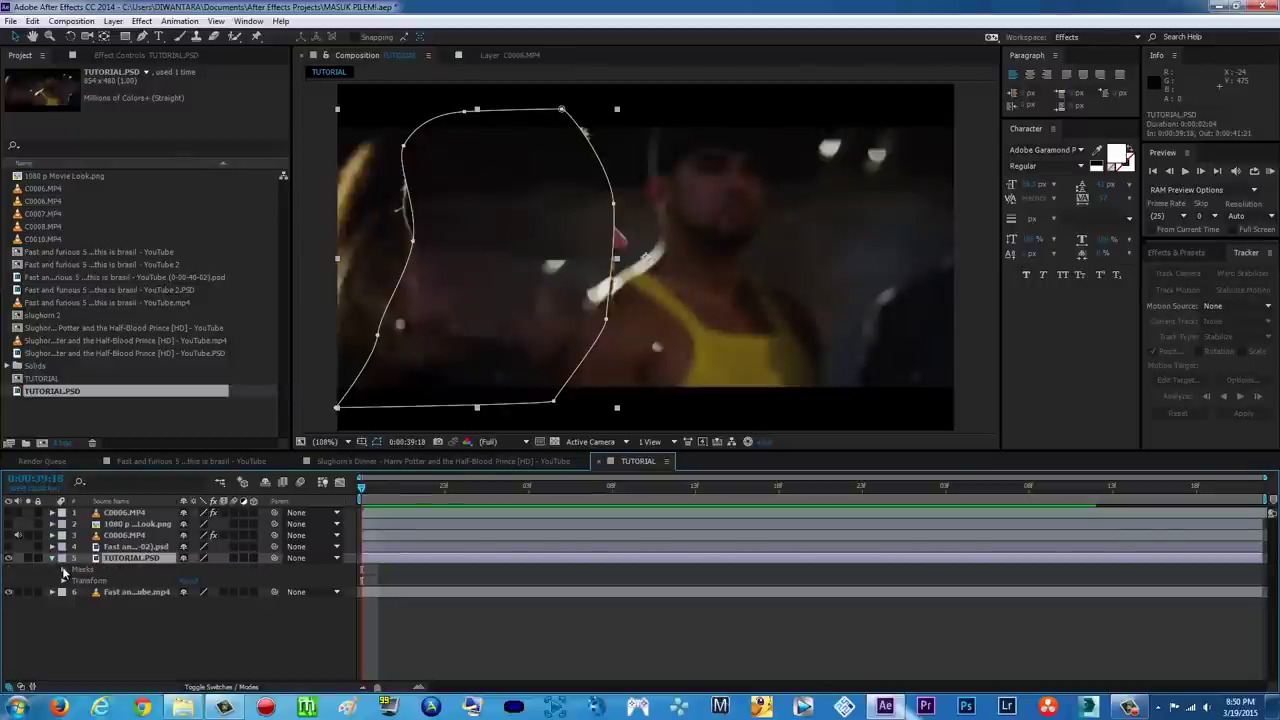
left_click(63, 569)
left_click(75, 583)
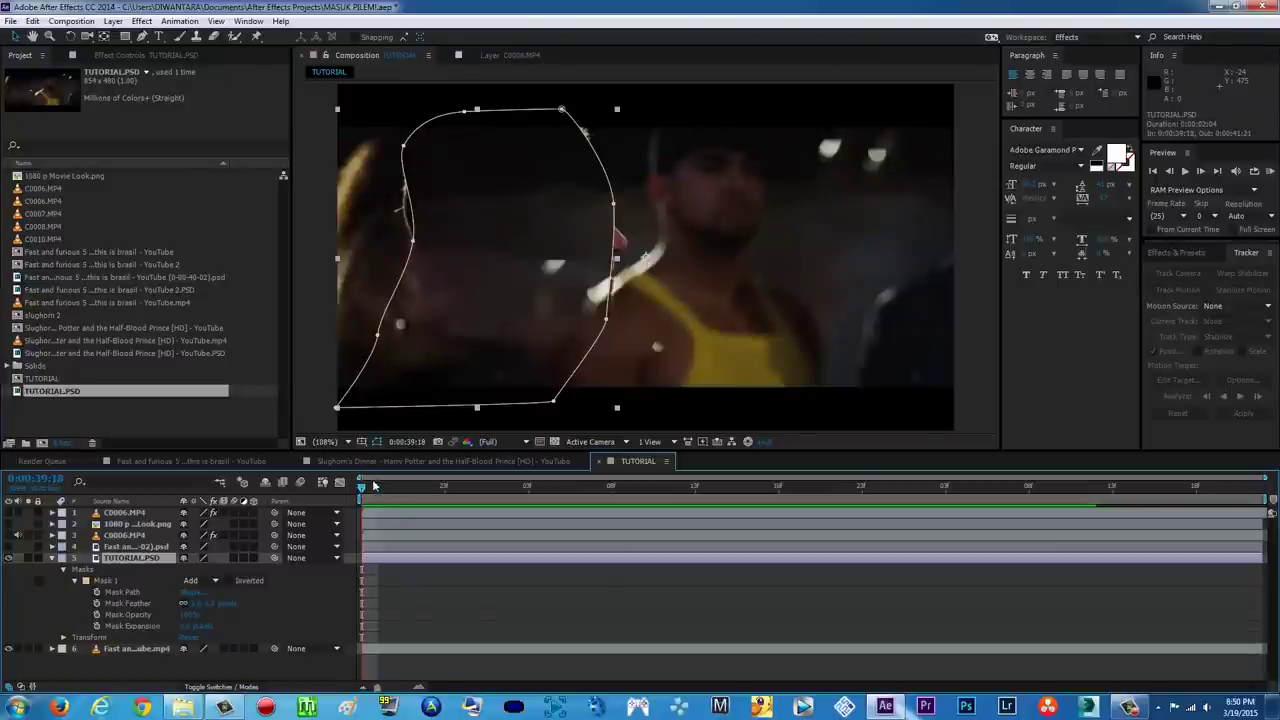
left_click_drag(362, 489, 446, 497)
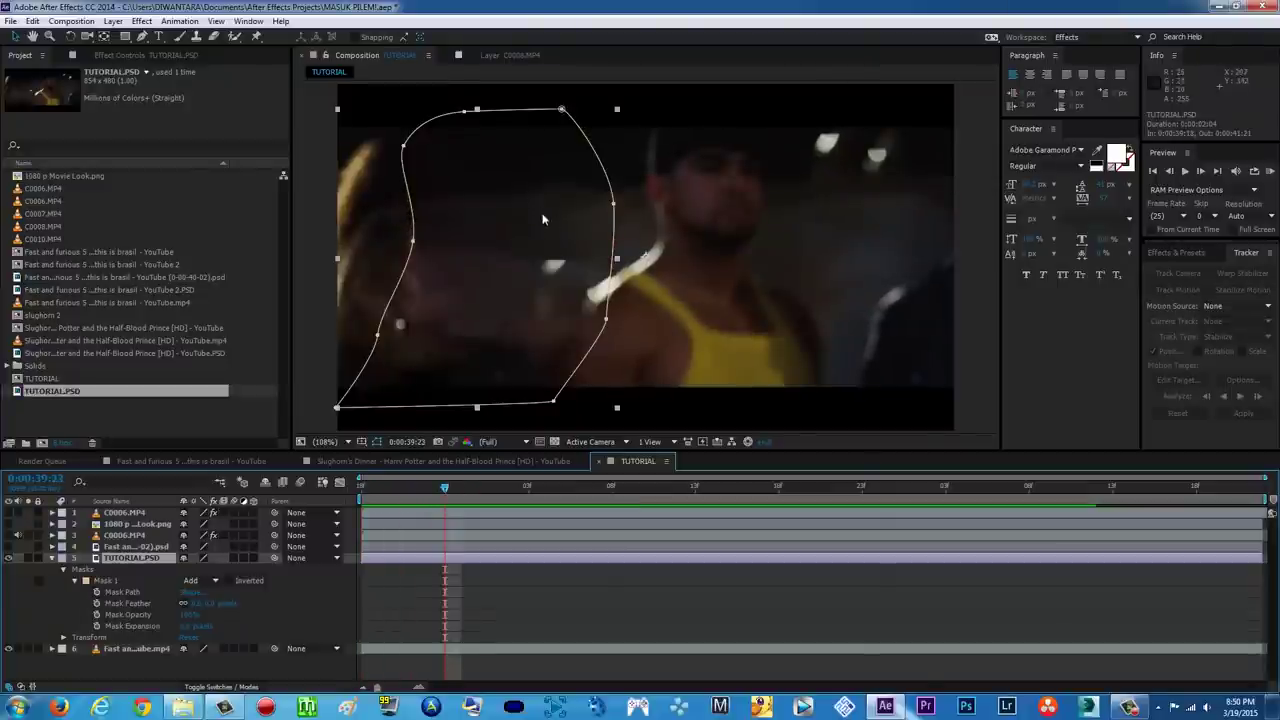
left_click(96, 593)
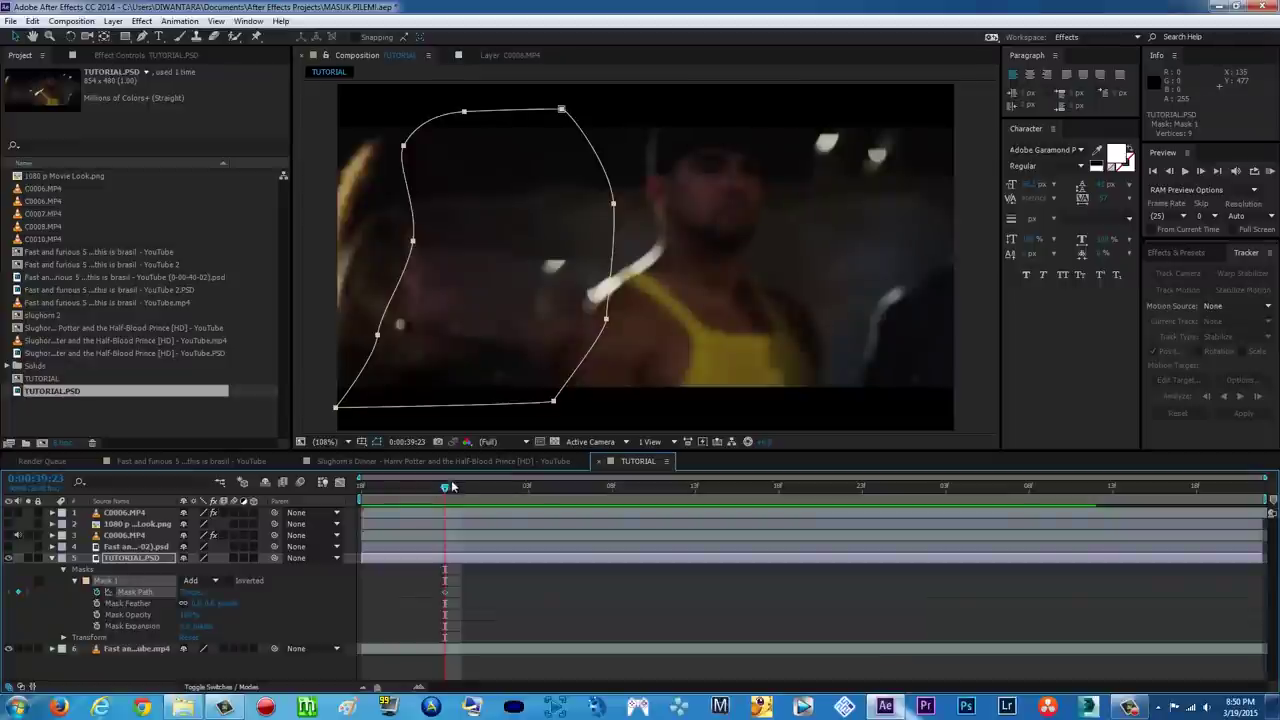
At 0:00:39:18, reshape Mask 1 on TUTORIAL.PSD by pulling its right-side points outward and its left-middle point up and to the left.
left_click_drag(445, 484, 361, 490)
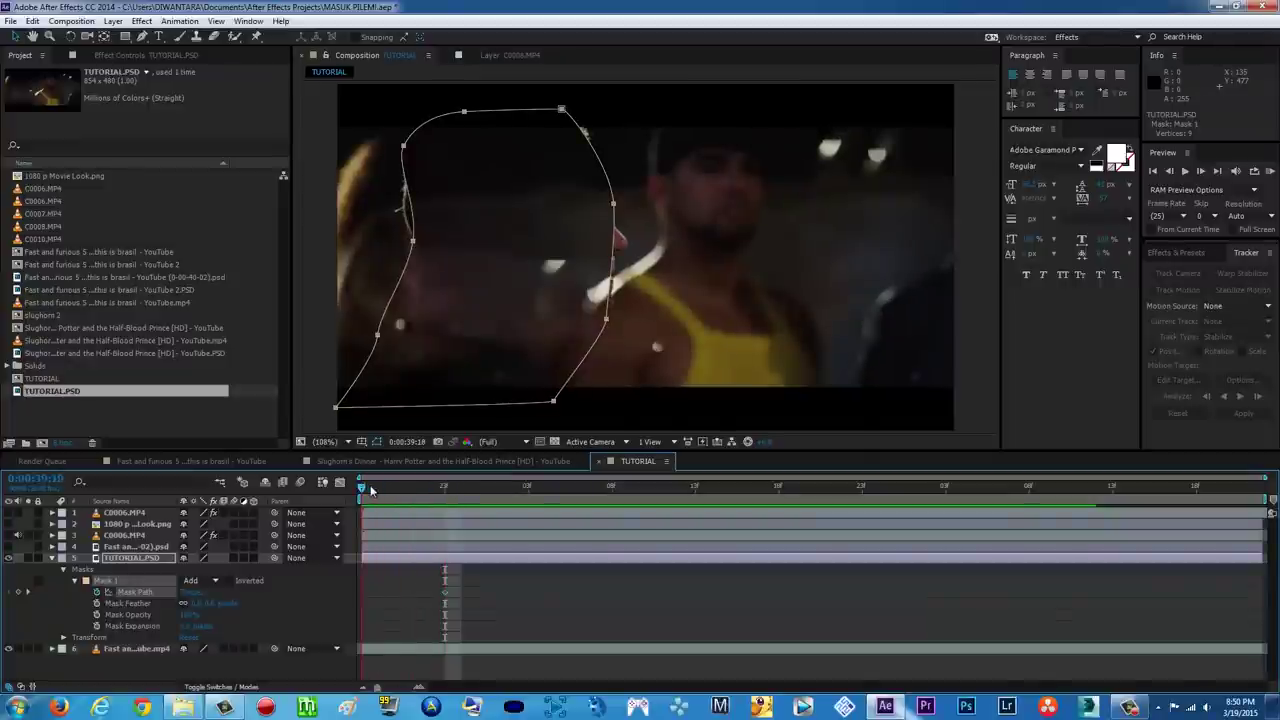
left_click_drag(615, 210, 627, 210)
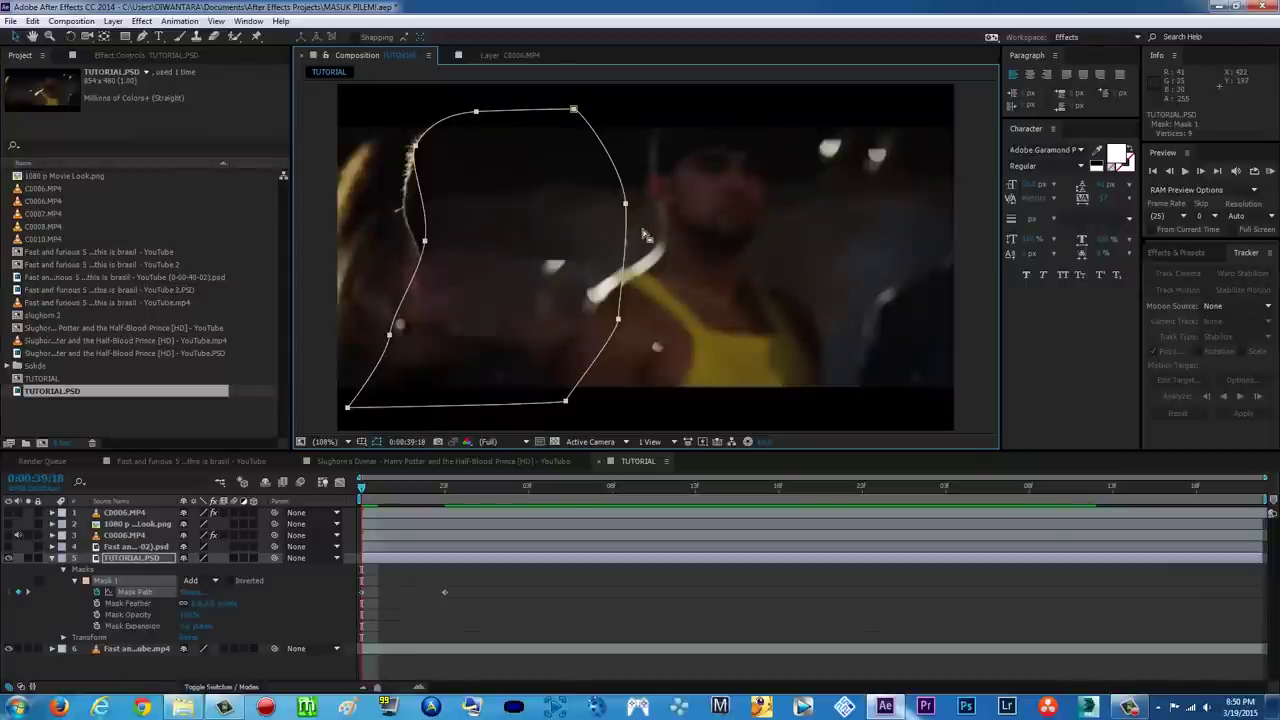
key("ctrl+z")
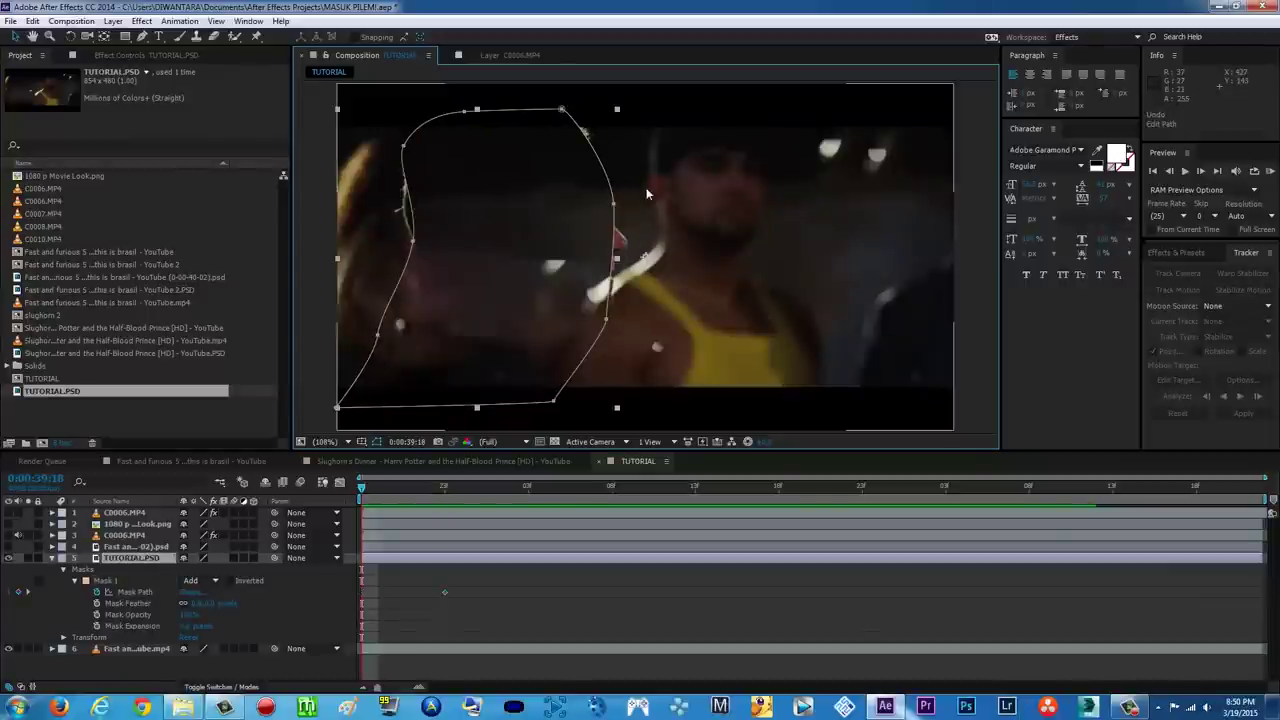
left_click_drag(615, 207, 632, 203)
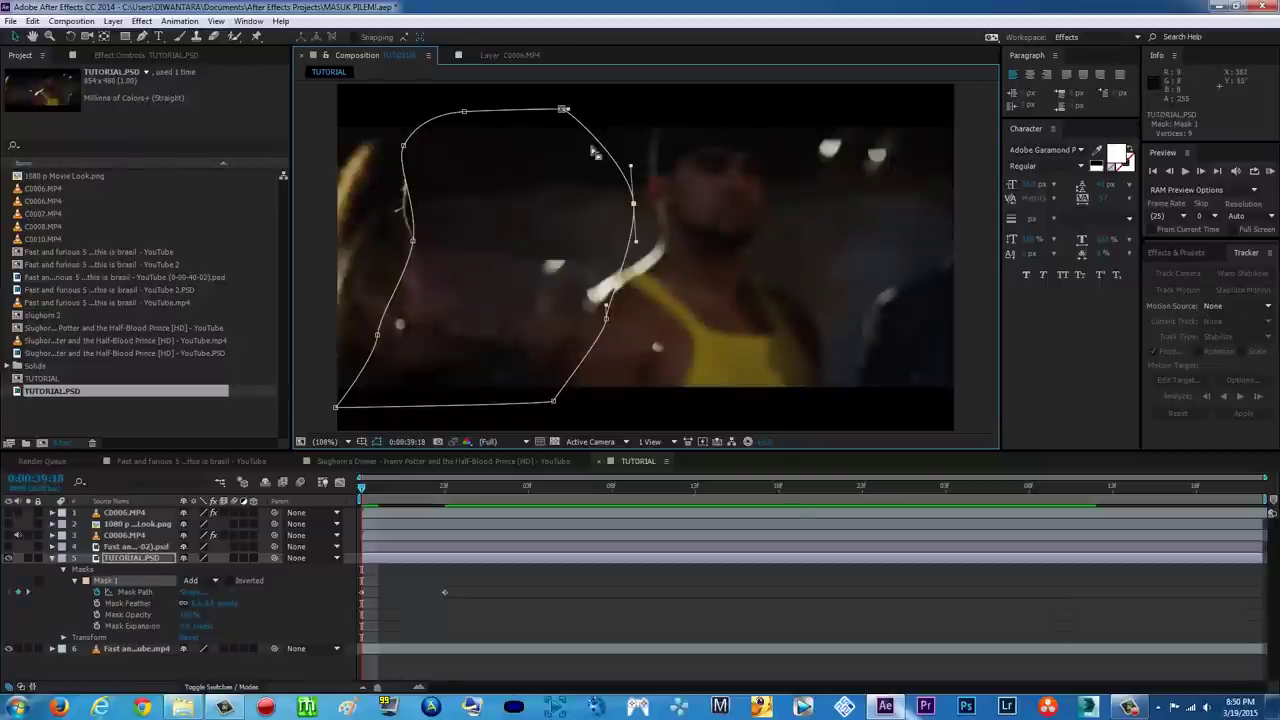
left_click_drag(606, 319, 617, 326)
left_click_drag(415, 242, 388, 221)
Check the patch through the shot and add a Mask Path keyframe with the current shape at 0:00:40:14.
left_click_drag(367, 487, 945, 488)
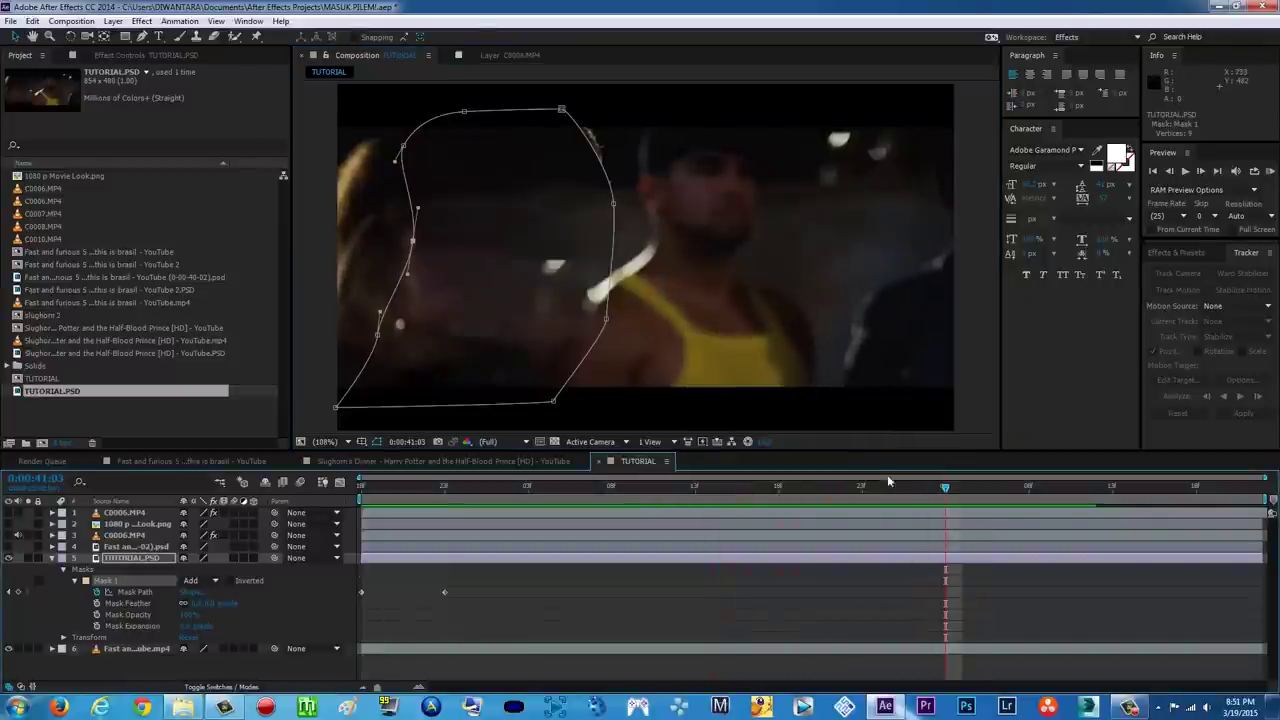
left_click_drag(740, 487, 722, 486)
left_click(20, 592)
At 0:00:41:03, move the mask's upper-right point outward and nudge its right-middle point slightly to the right.
left_click_drag(718, 489, 945, 487)
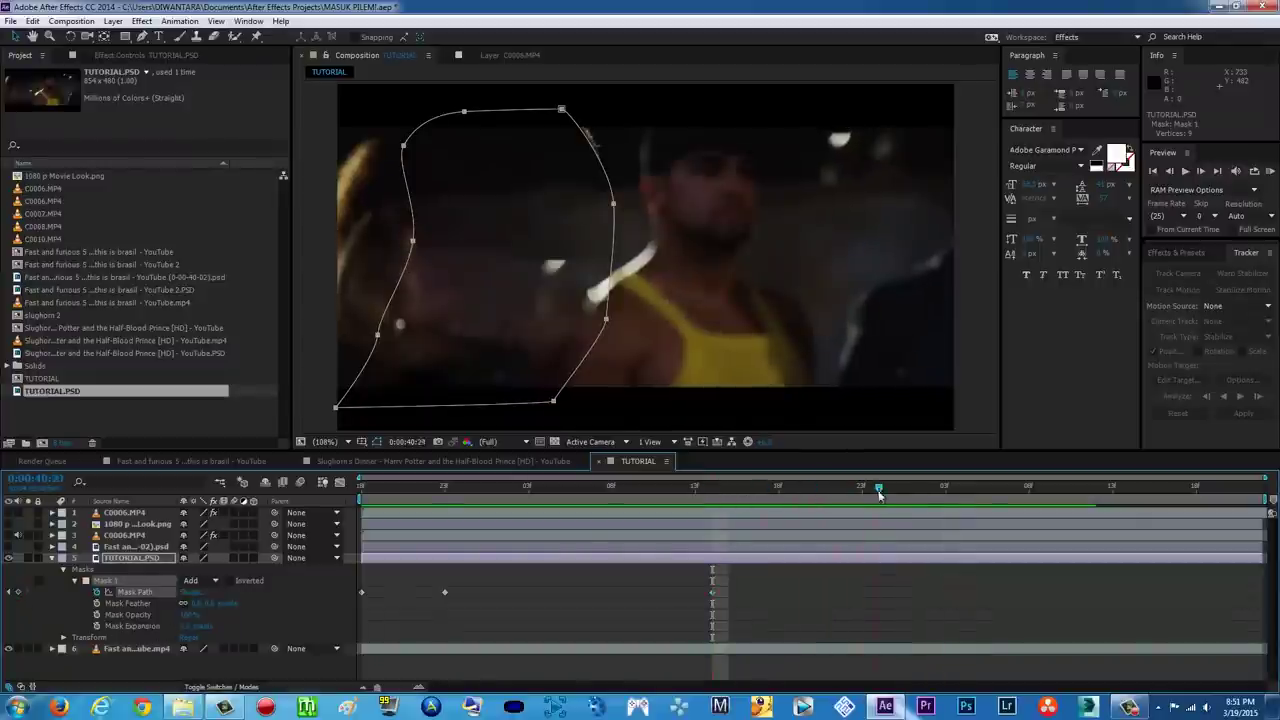
left_click_drag(562, 111, 576, 110)
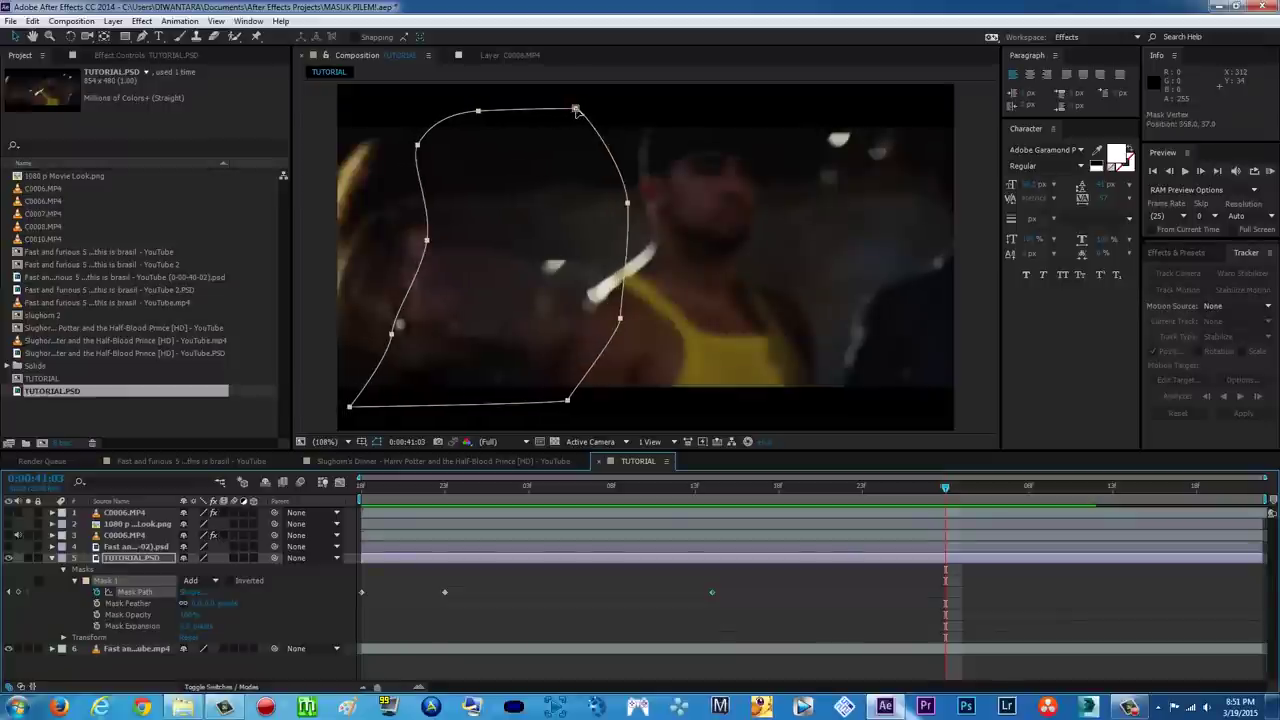
key("ctrl+z")
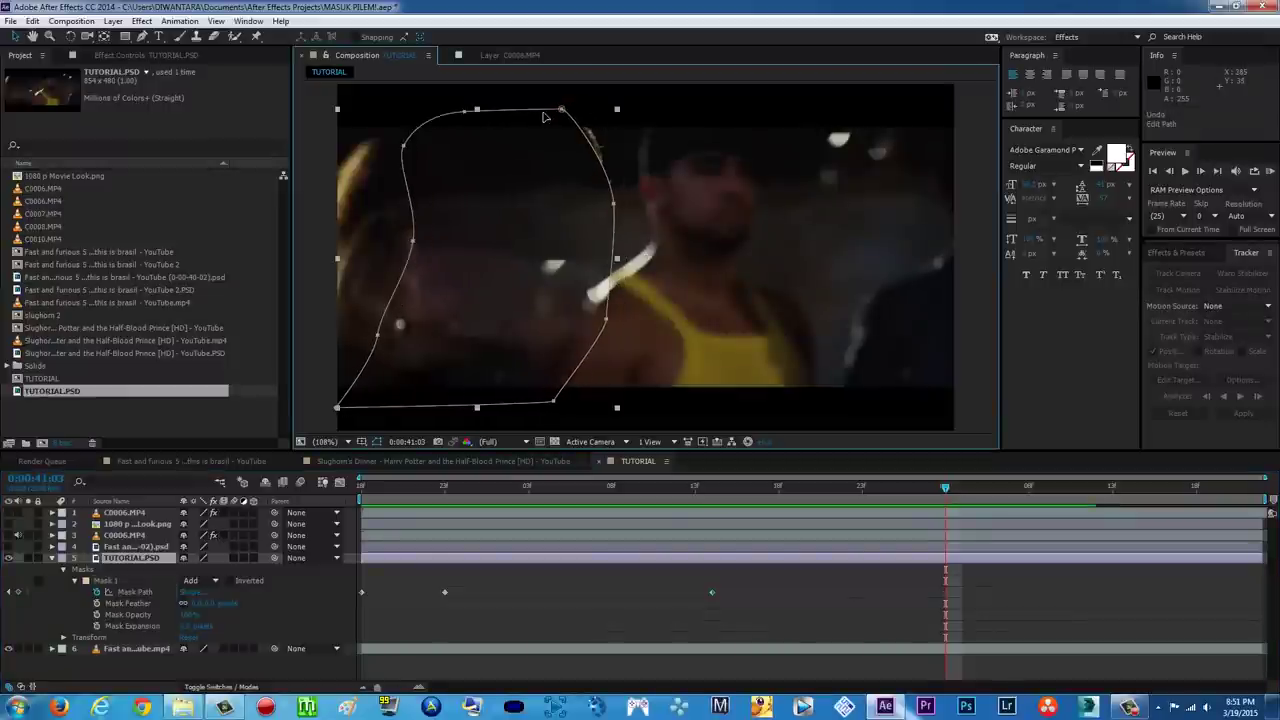
left_click_drag(563, 111, 590, 107)
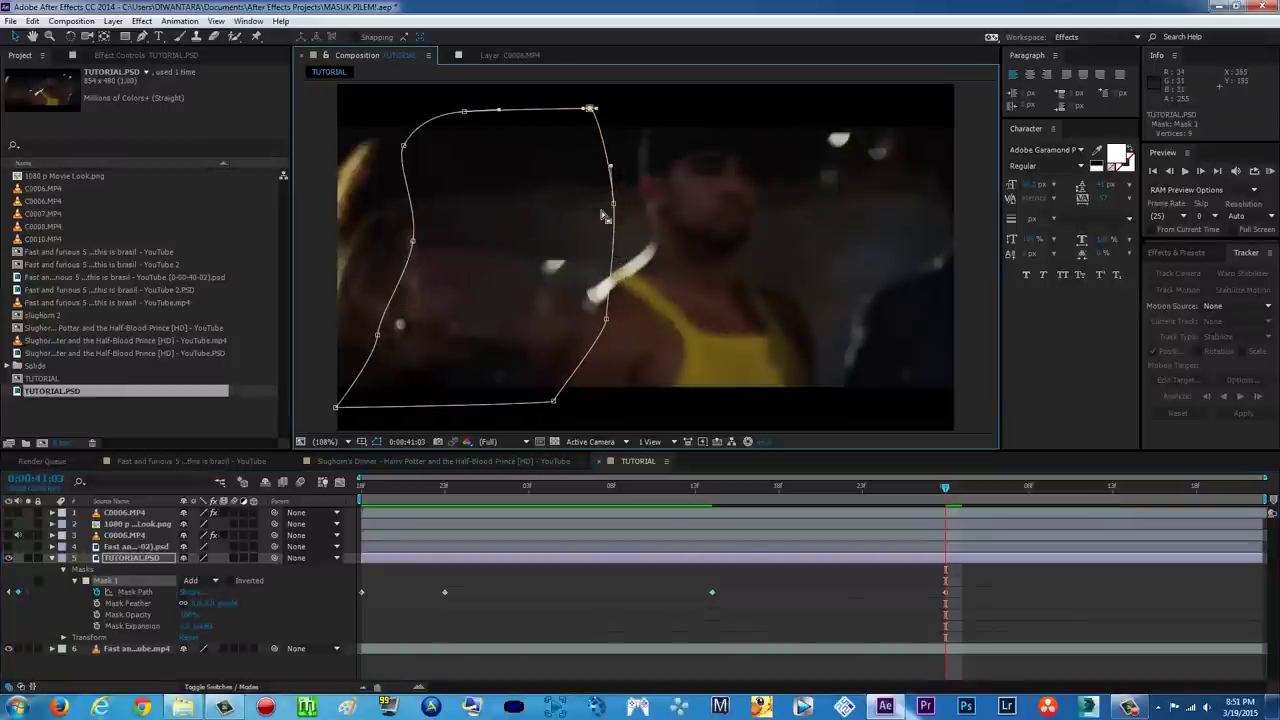
left_click_drag(613, 206, 617, 205)
Set Mask 1's feather to 11 pixels with the current time at 0:00:41:12 and deselect the layer.
left_click_drag(950, 487, 1096, 488)
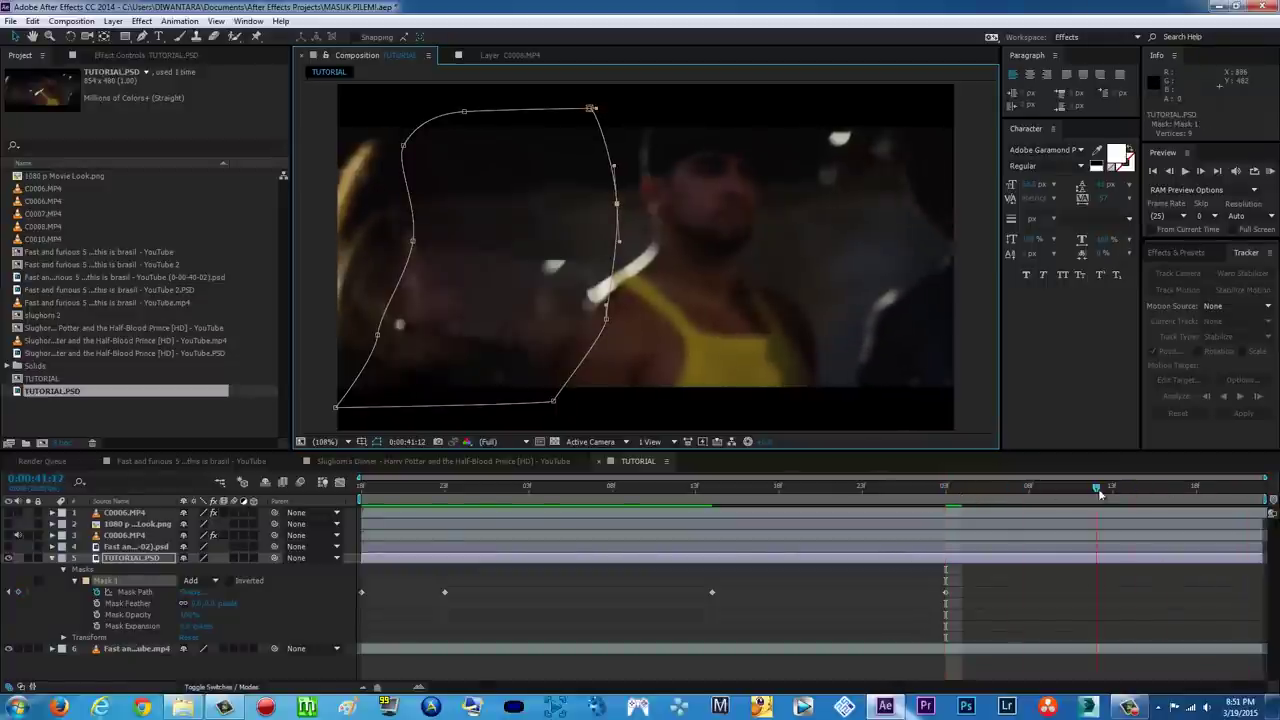
left_click(986, 352)
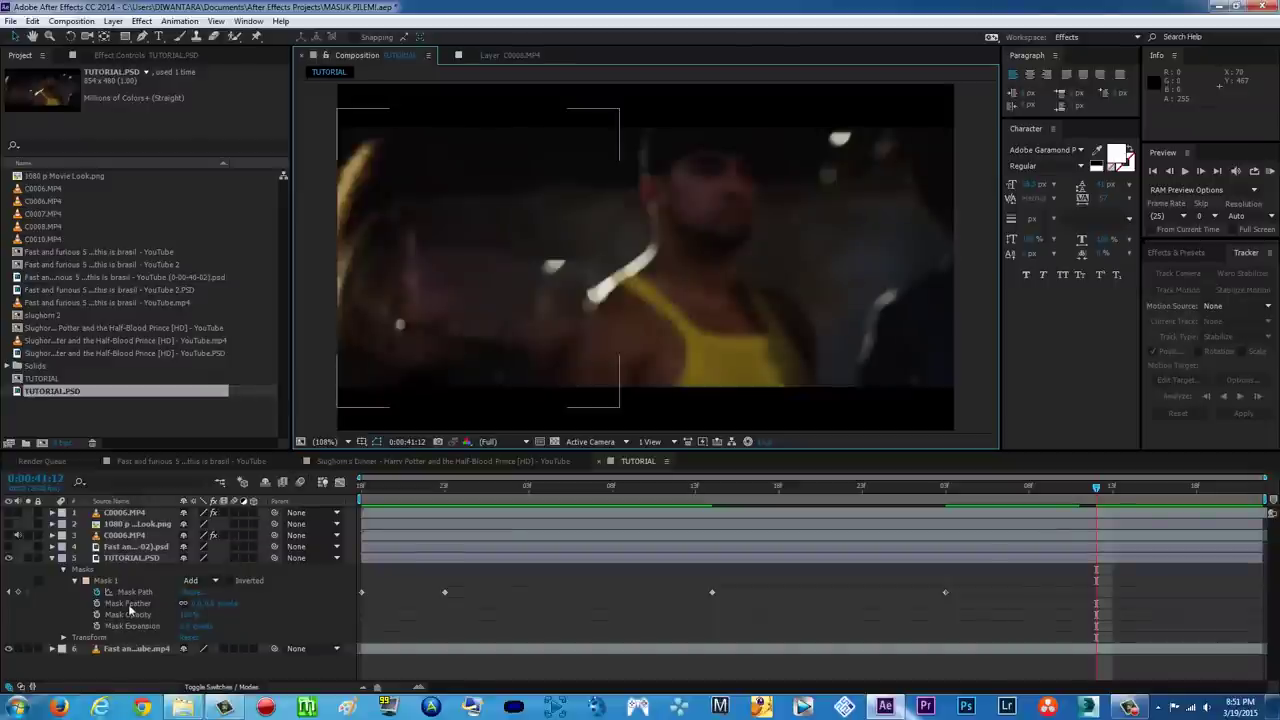
left_click_drag(204, 610, 212, 604)
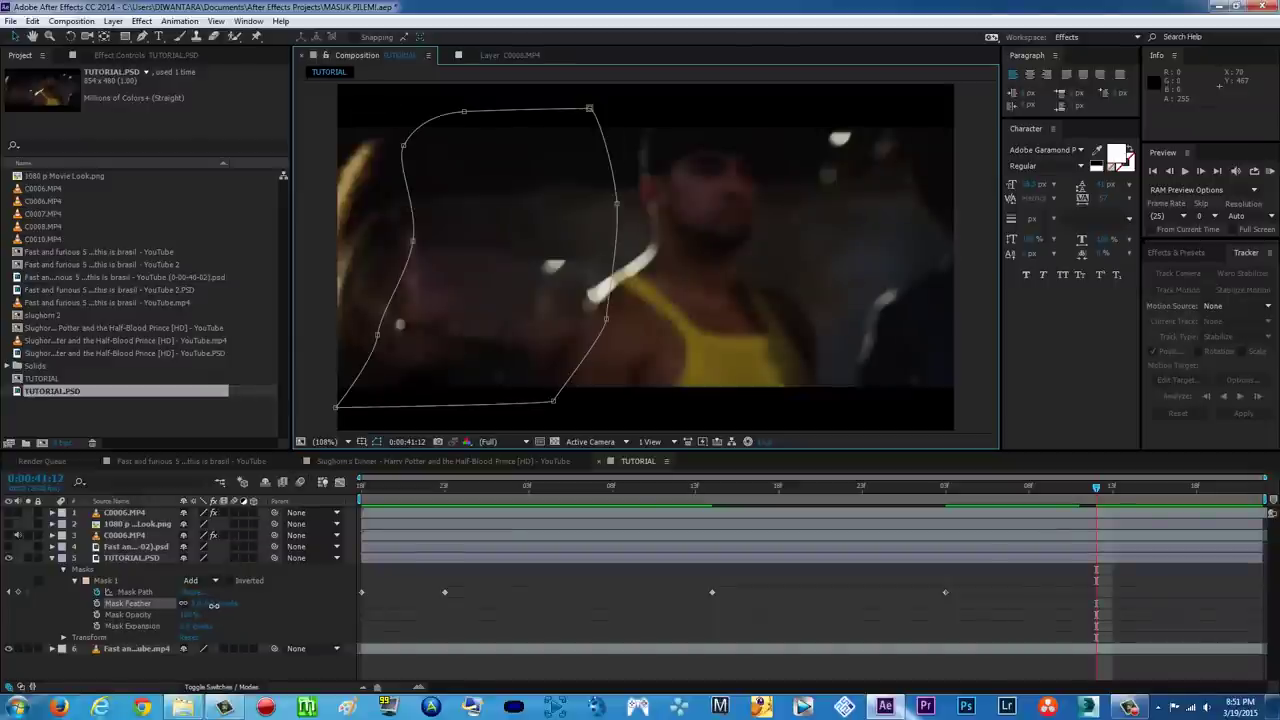
left_click(971, 317)
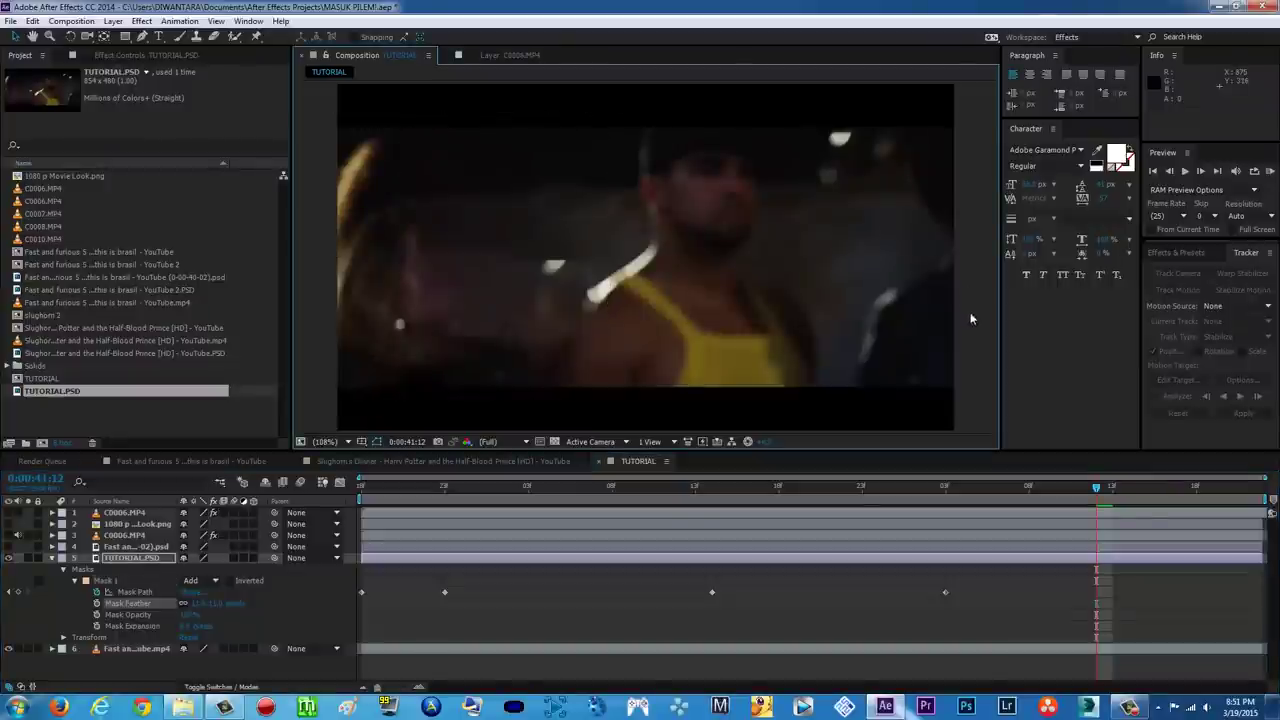
At 0:00:40:07, pull the mask's left-middle point outward to the left and deselect the layer.
left_click_drag(543, 488, 595, 486)
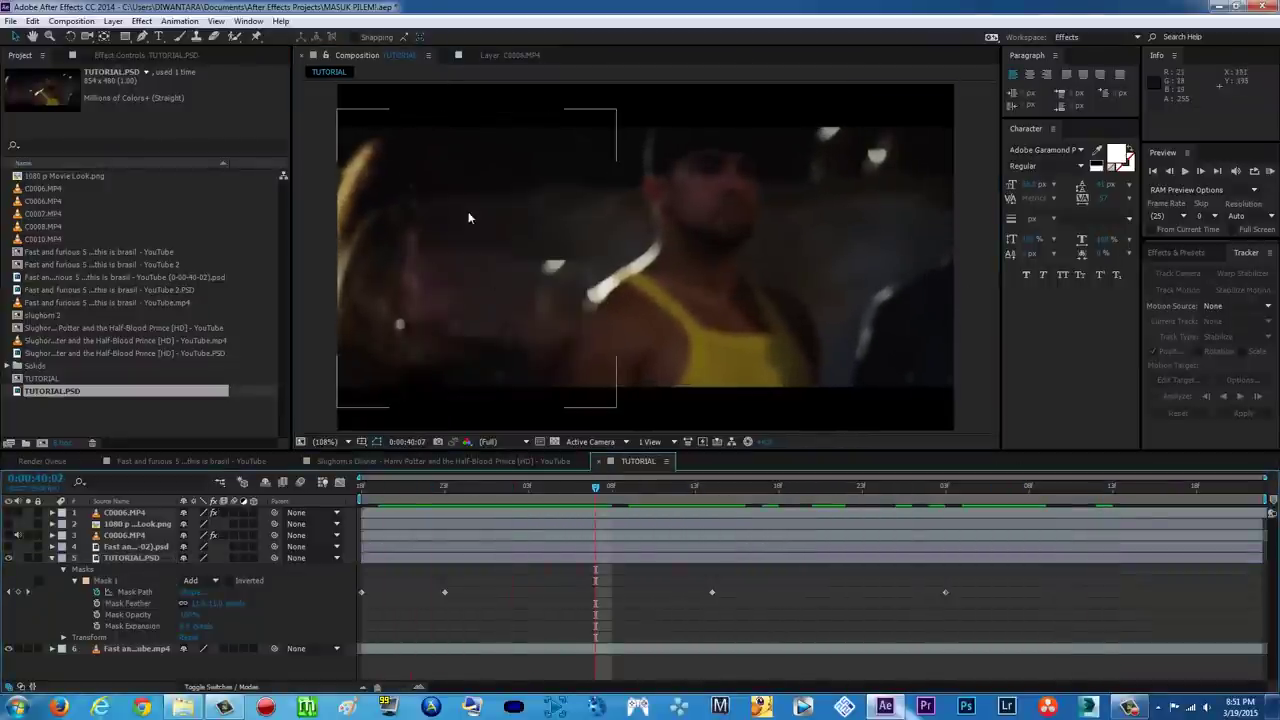
left_click(591, 560)
left_click_drag(414, 242, 397, 241)
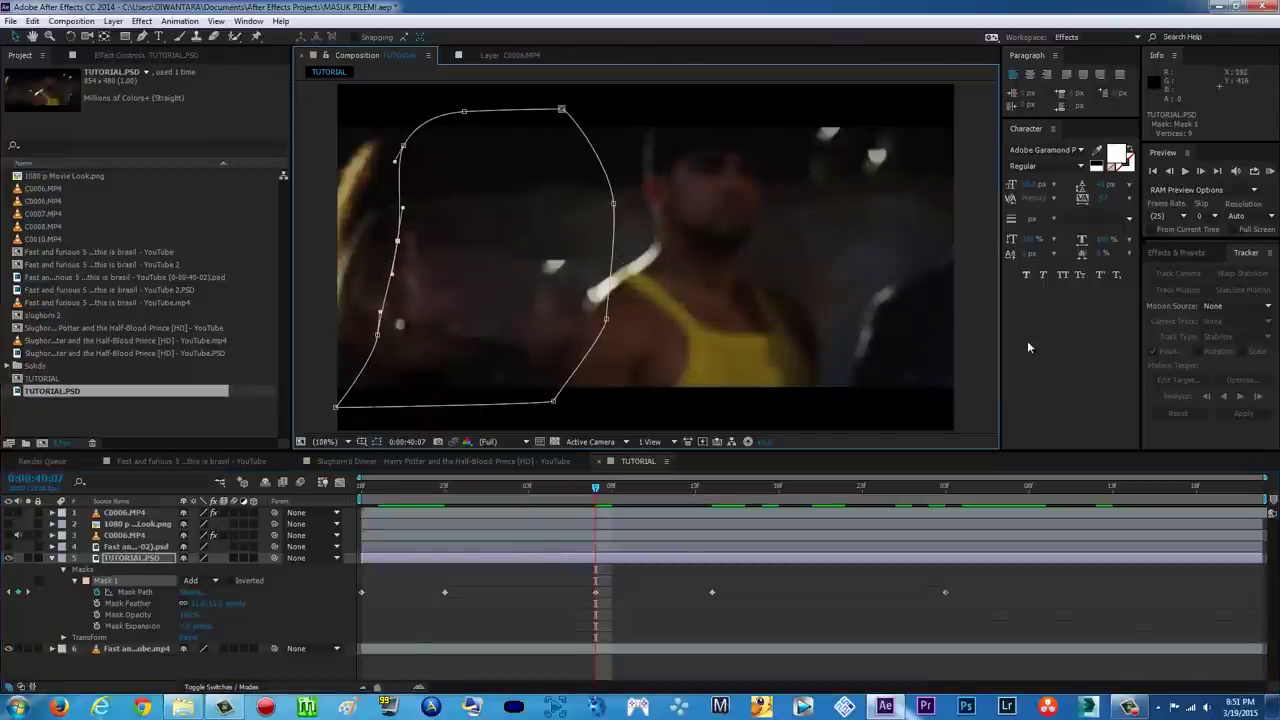
left_click(975, 327)
At 0:00:41:06, nudge the mask's right-middle point outward to the right and deselect the layer.
left_click_drag(610, 490, 995, 486)
left_click(619, 216)
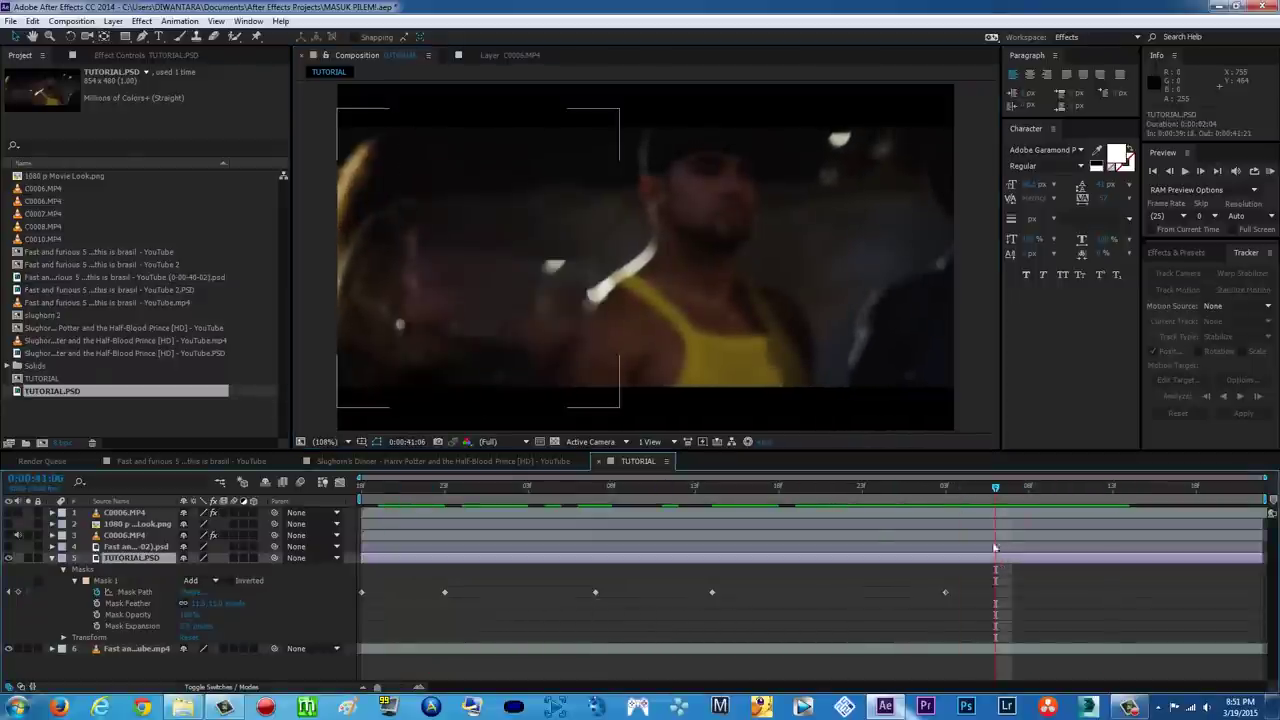
left_click_drag(618, 205, 623, 205)
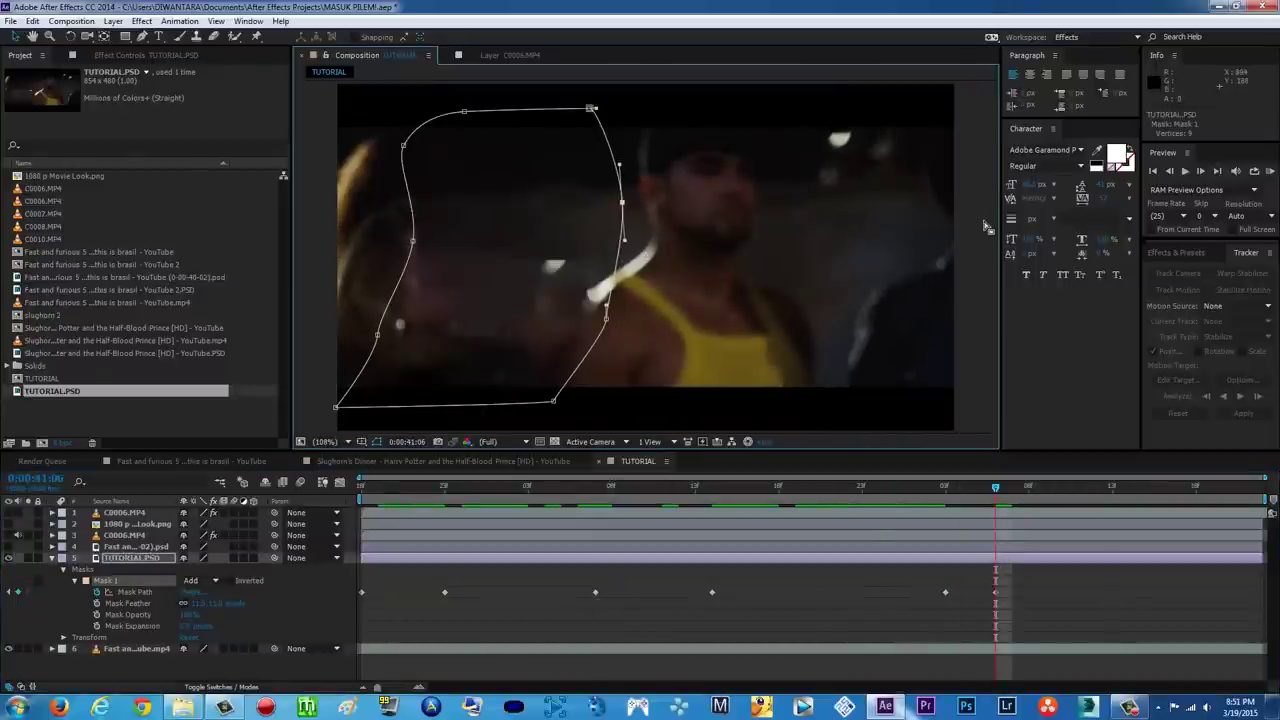
left_click(983, 262)
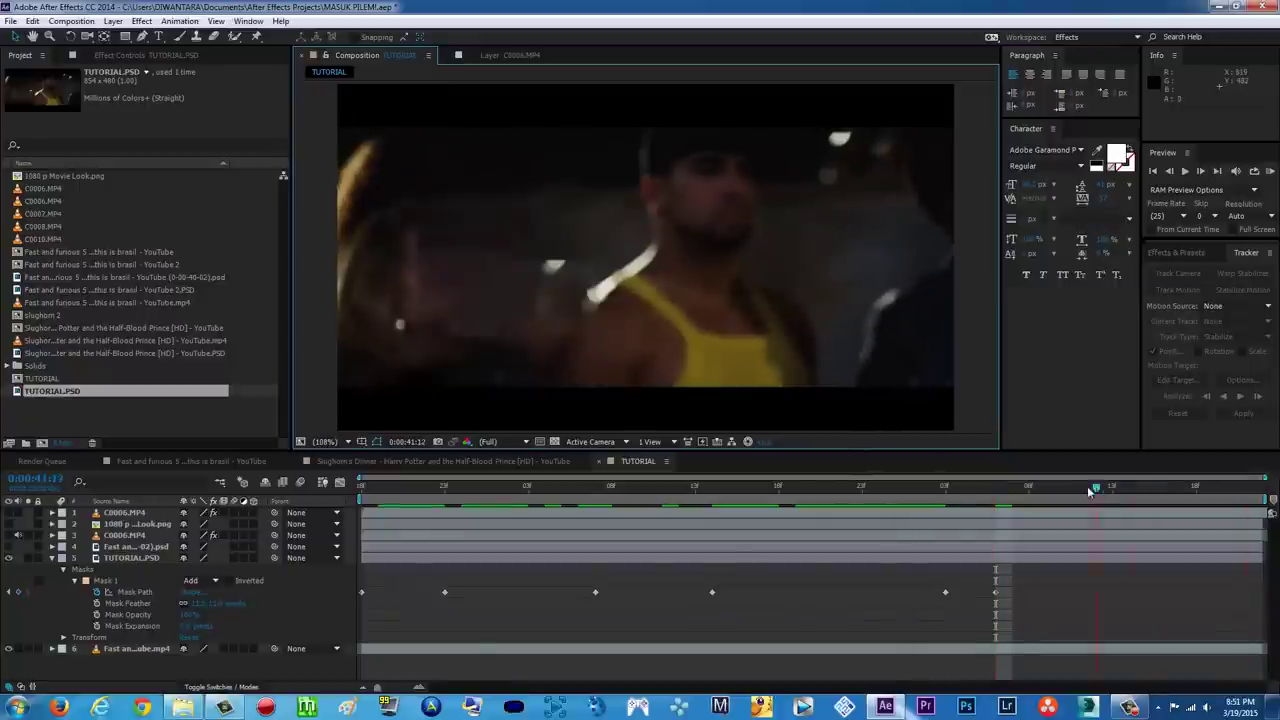
At 0:00:41:02, pull the mask's lower-right and right-middle points outward to the right and deselect the layer.
left_click(925, 480)
left_click(783, 560)
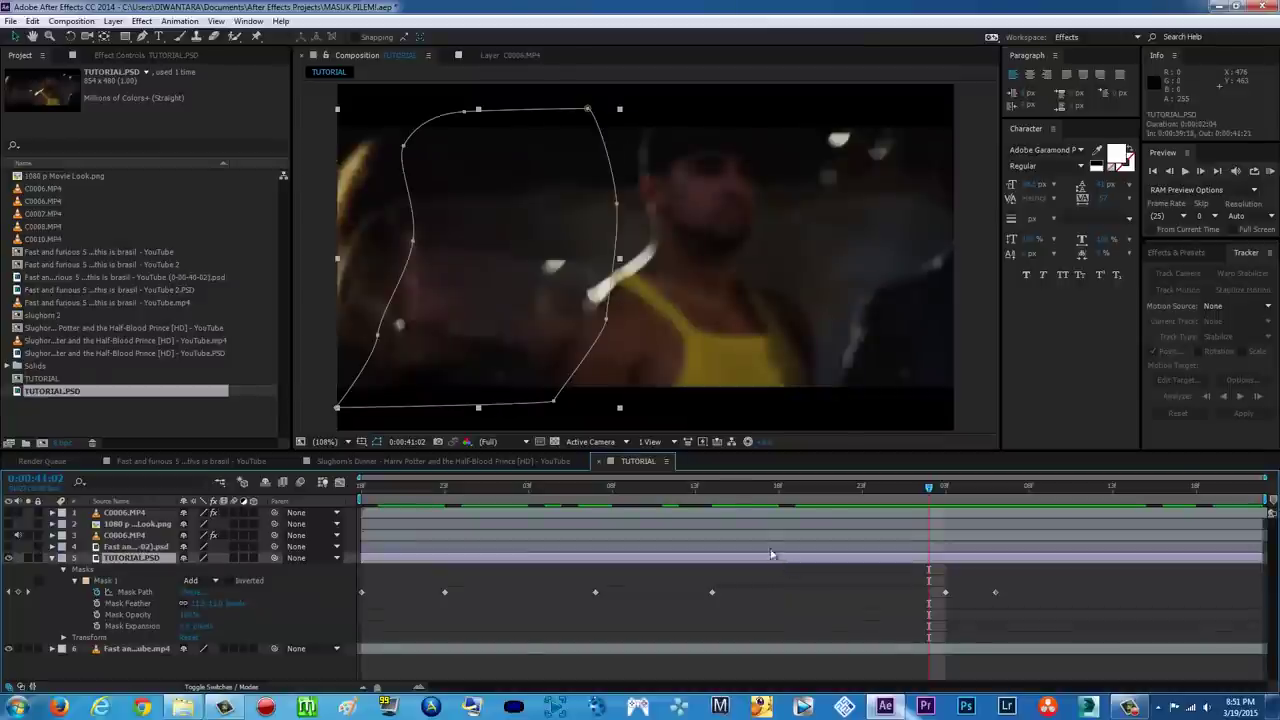
left_click_drag(606, 320, 616, 320)
left_click_drag(617, 204, 630, 205)
left_click(982, 257)
left_click(982, 257)
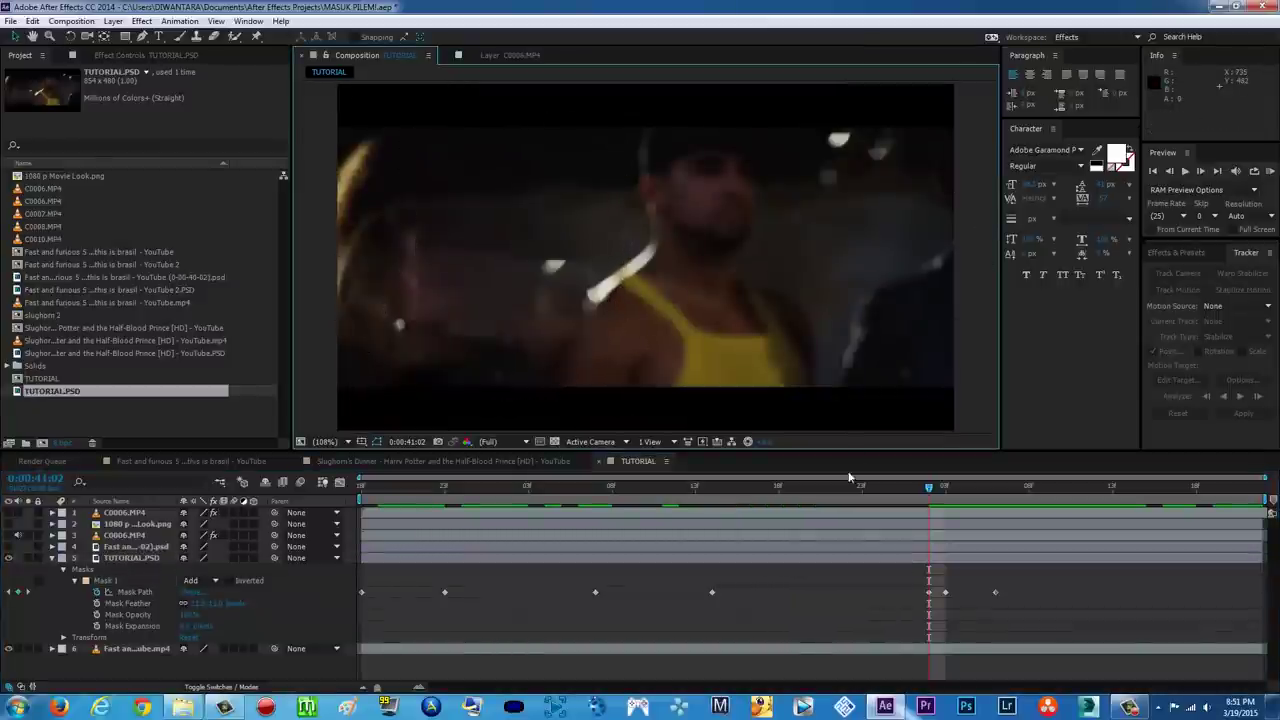
At 0:00:40:14, move the mask's upper-right point outward to the right and deselect the layer.
left_click_drag(848, 495, 715, 490)
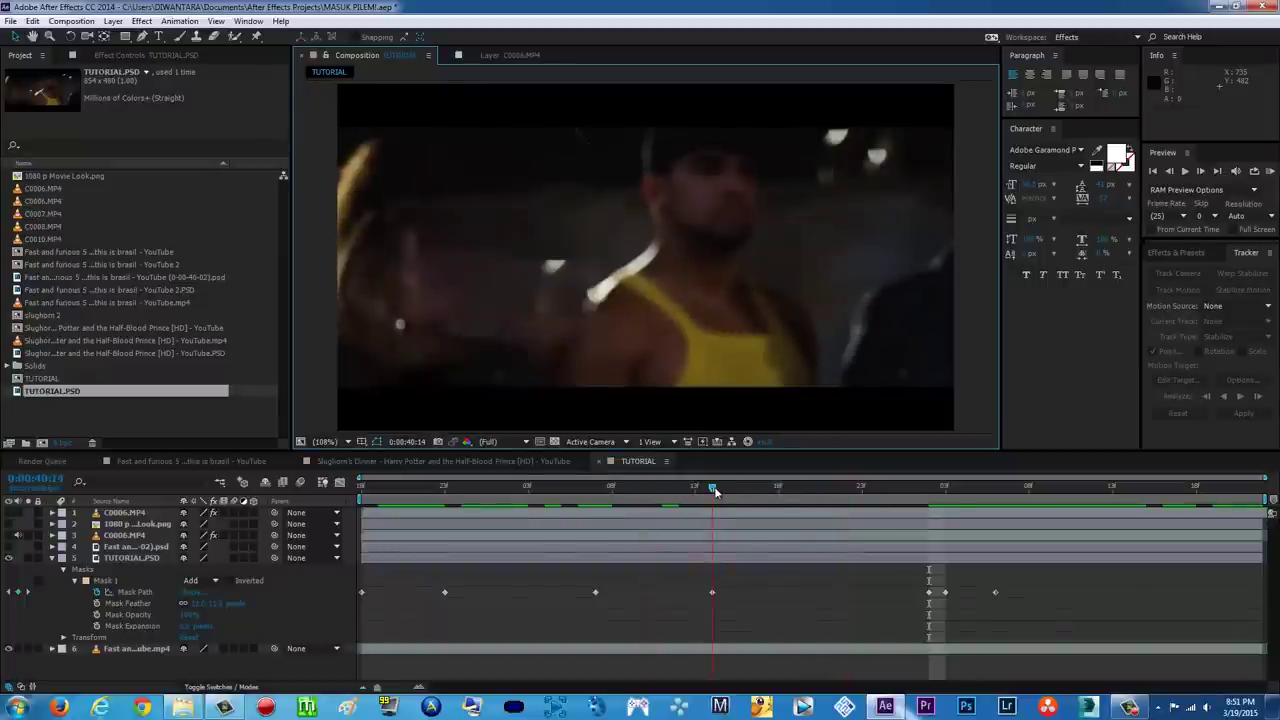
left_click(646, 558)
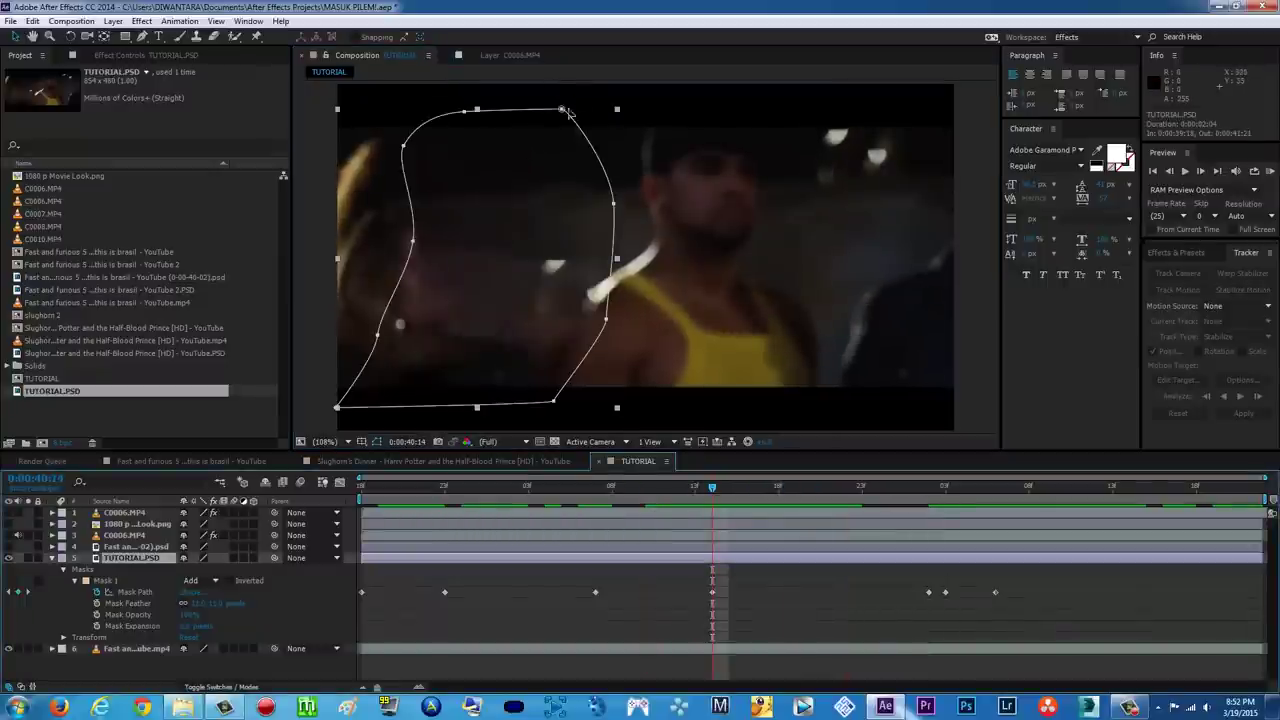
left_click_drag(563, 110, 581, 107)
left_click(897, 383)
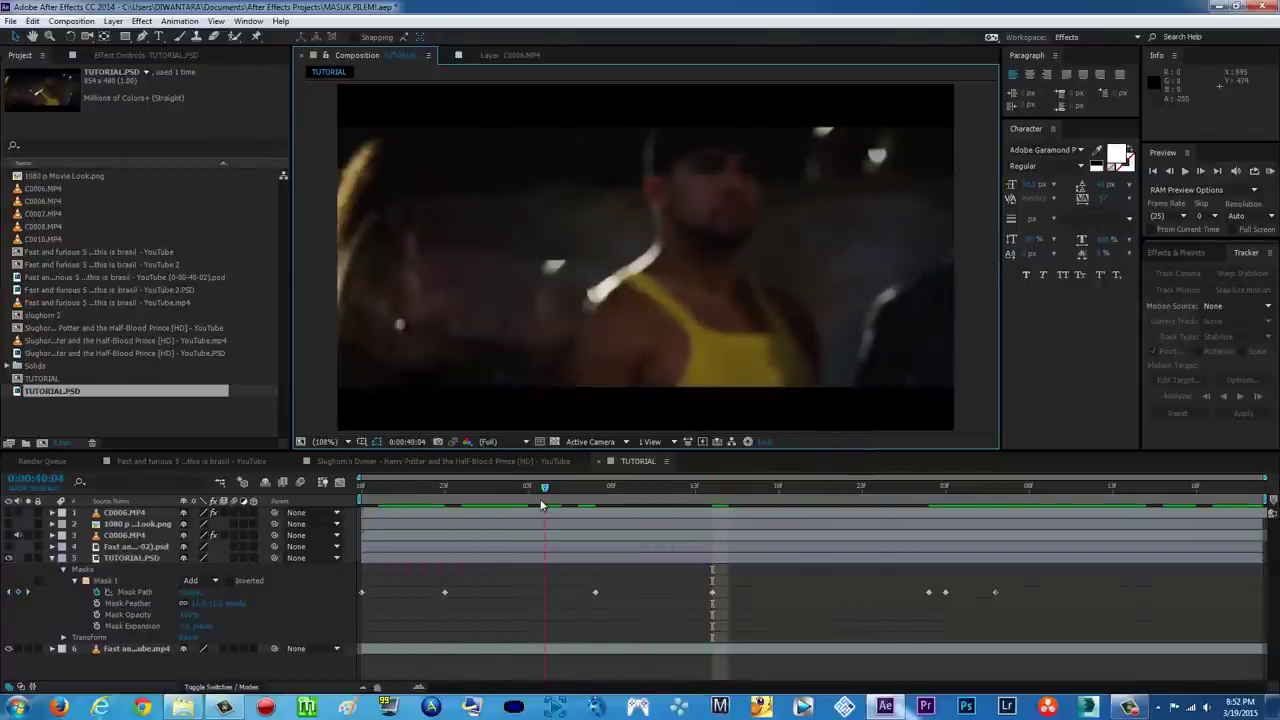
At 0:00:40:03, widen the mask's upper-right corner, adjust its left-middle point and deselect the layer.
left_click(531, 503)
left_click(542, 560)
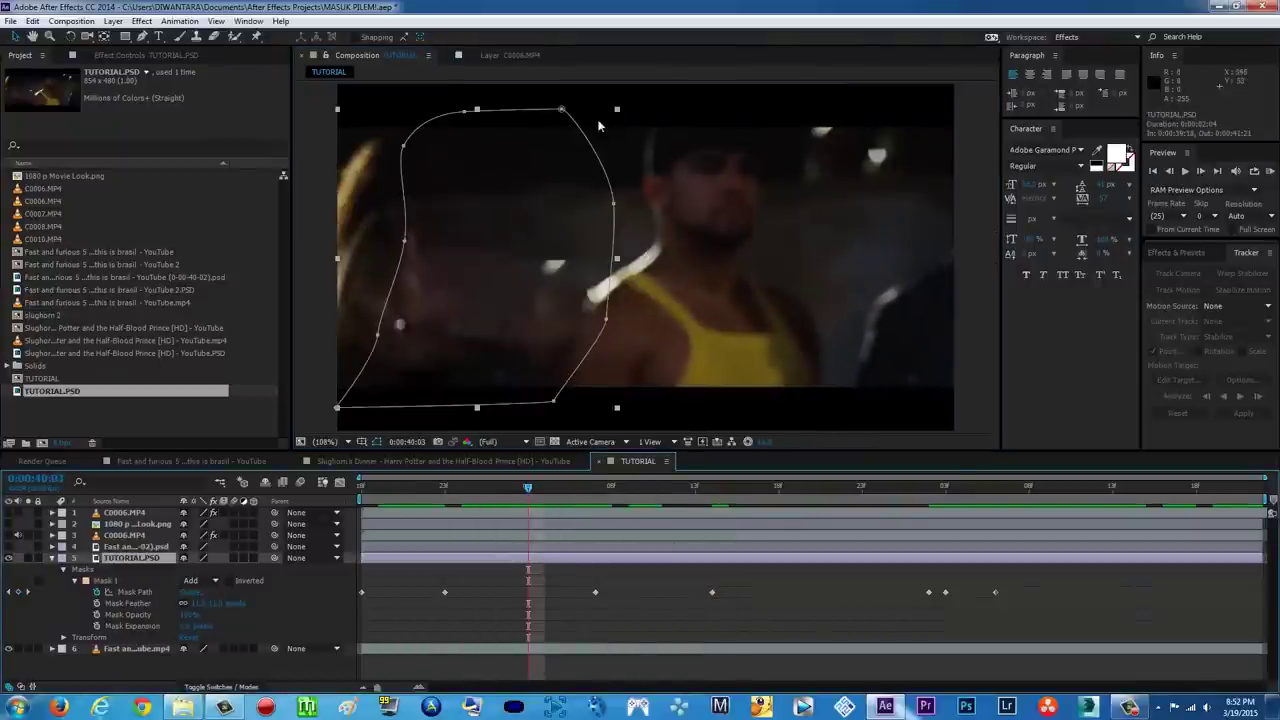
left_click_drag(560, 112, 572, 108)
left_click_drag(404, 243, 412, 242)
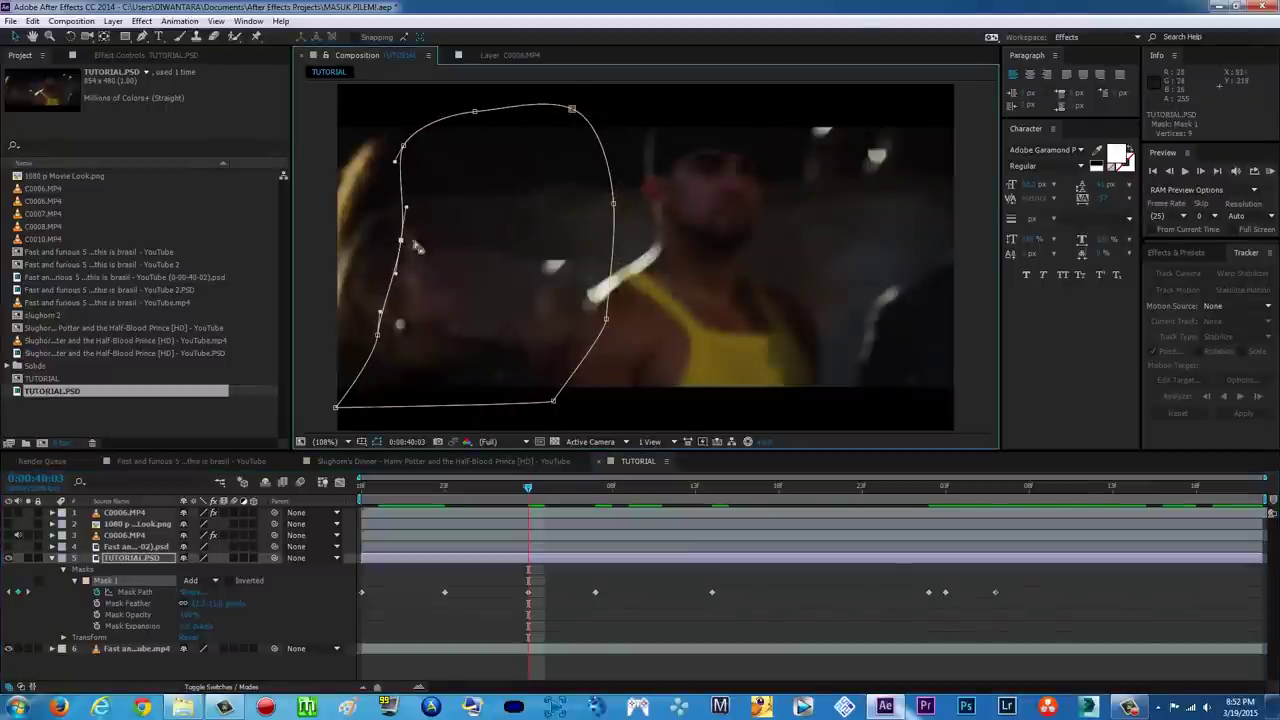
left_click(990, 222)
At 0:00:39:23, pull the mask's left-middle point outward to the left and deselect the layer.
left_click_drag(508, 488, 450, 487)
left_click(425, 560)
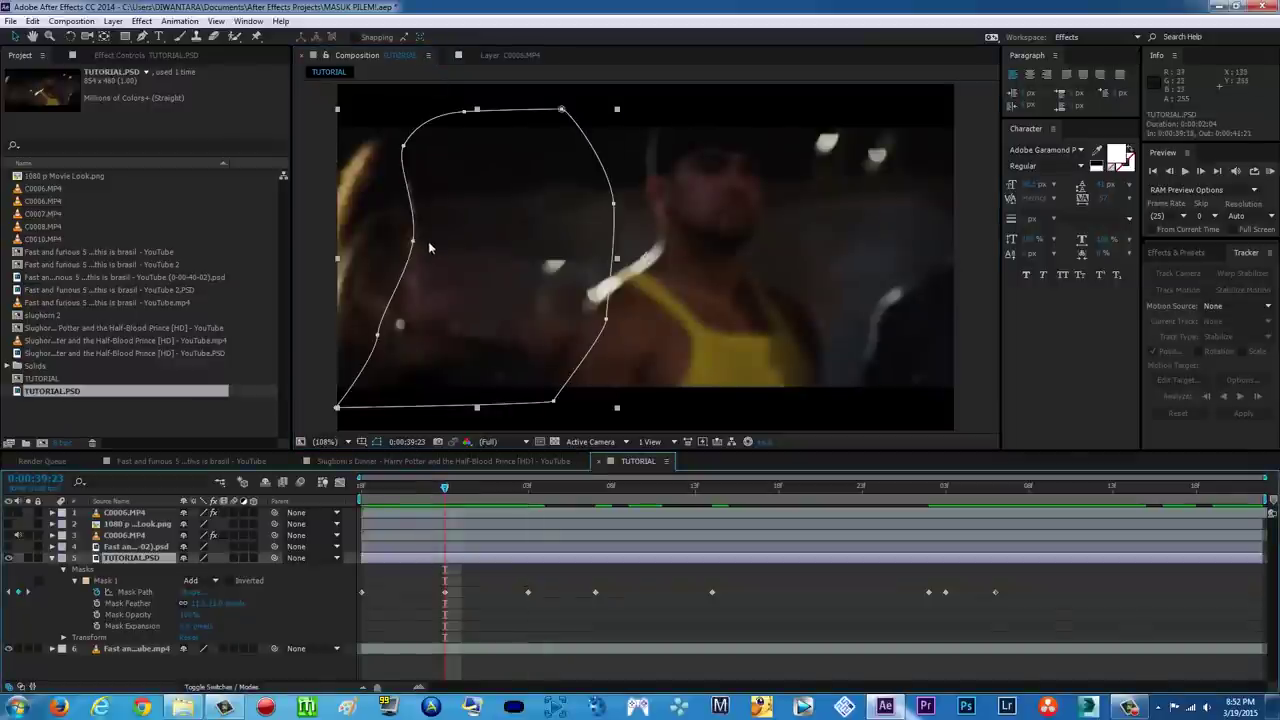
left_click_drag(413, 244, 398, 243)
left_click(312, 276)
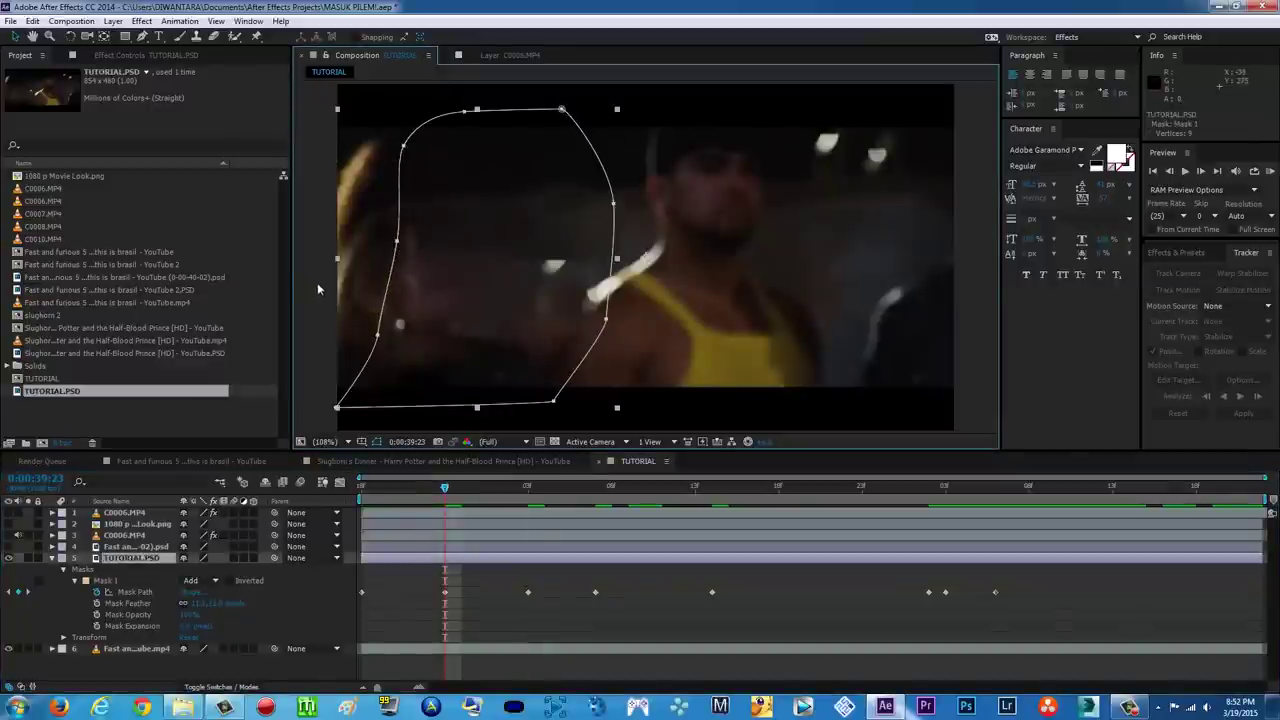
left_click(318, 283)
At 0:00:39:18, pull the mask's left-middle and upper-left points farther outward to the left.
left_click_drag(414, 488, 360, 488)
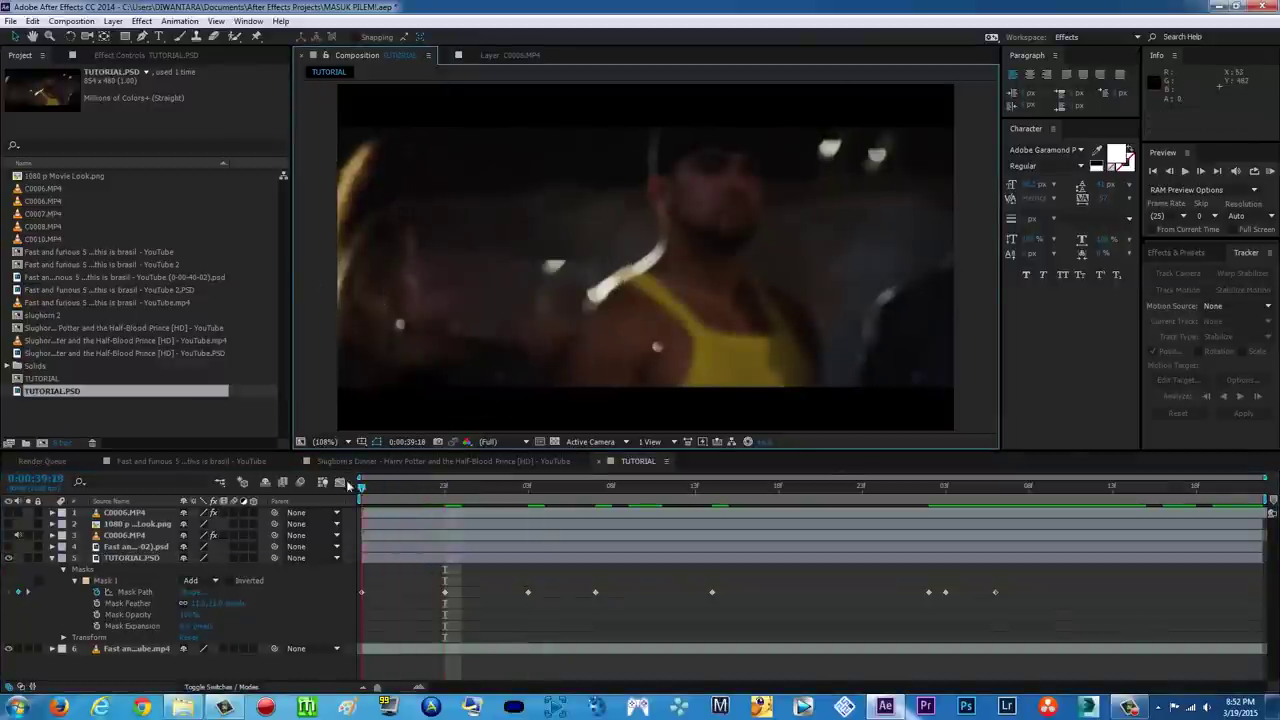
left_click(417, 560)
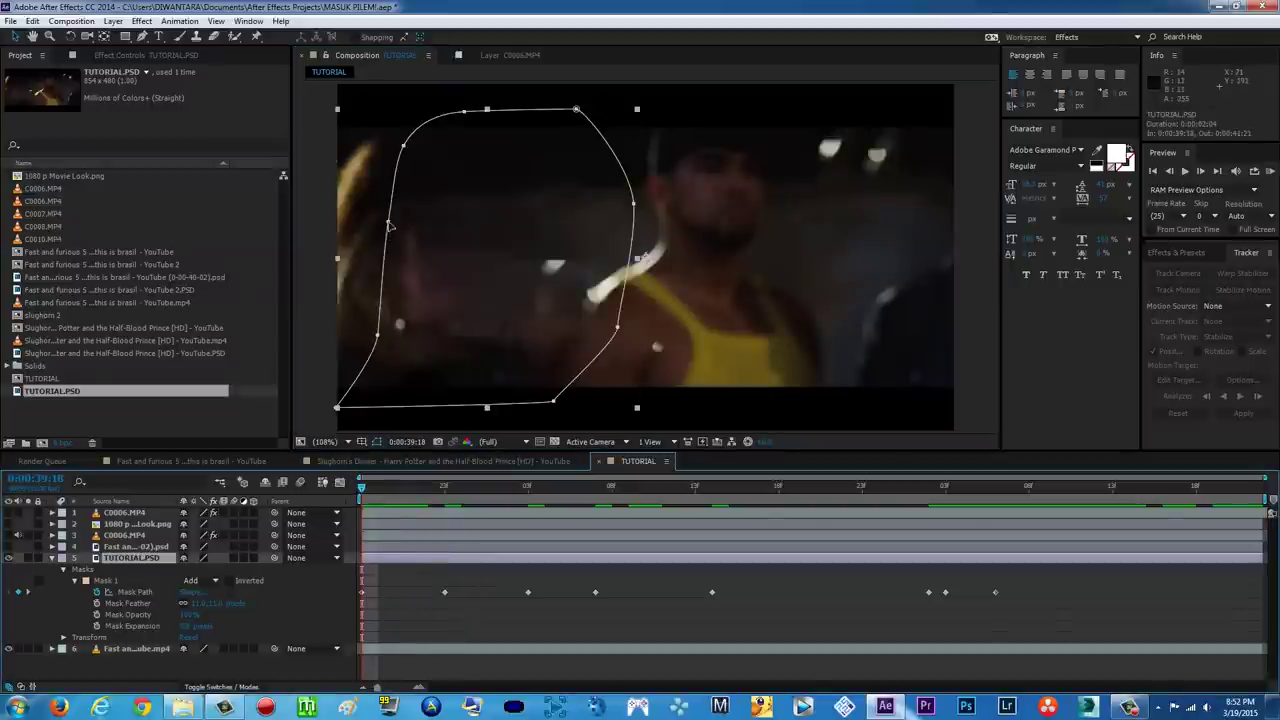
left_click_drag(389, 223, 376, 219)
left_click_drag(404, 146, 394, 136)
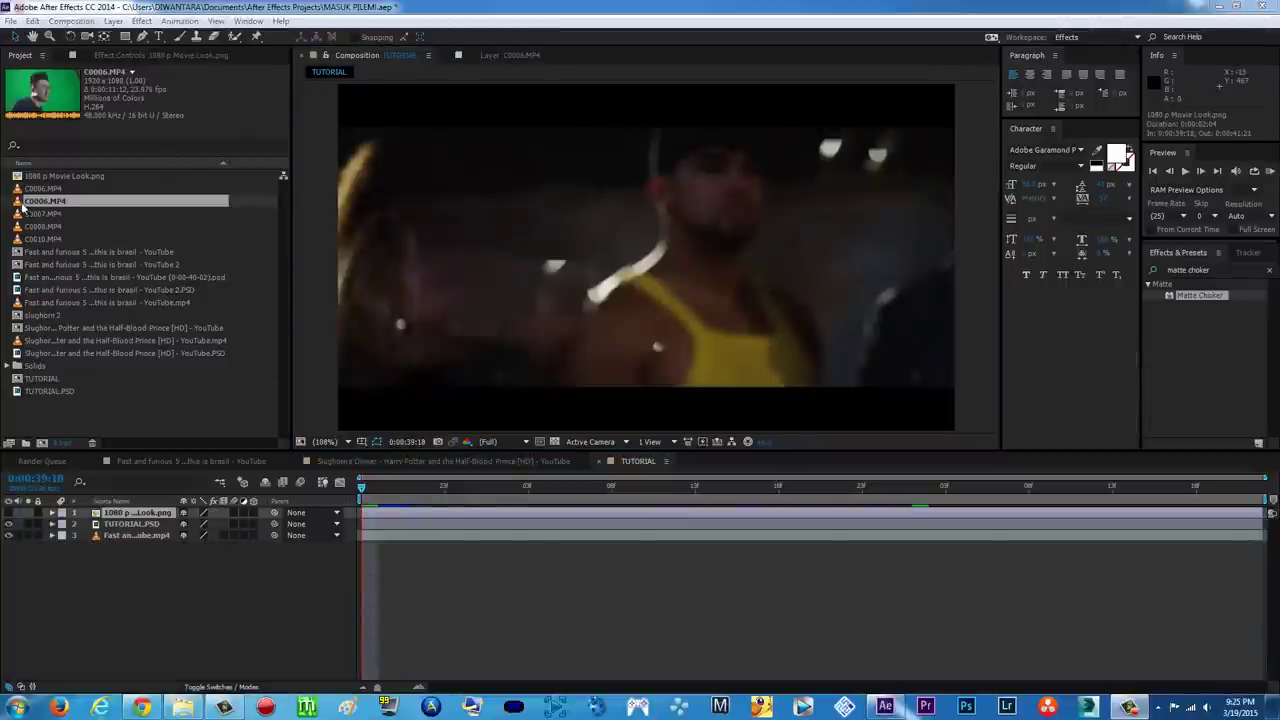
Place the green-screen clip C0006.MP4 in the TUTORIAL composition between the 1080 p Movie Look.png and TUTORIAL.PSD layers.
left_click_drag(44, 202, 349, 524)
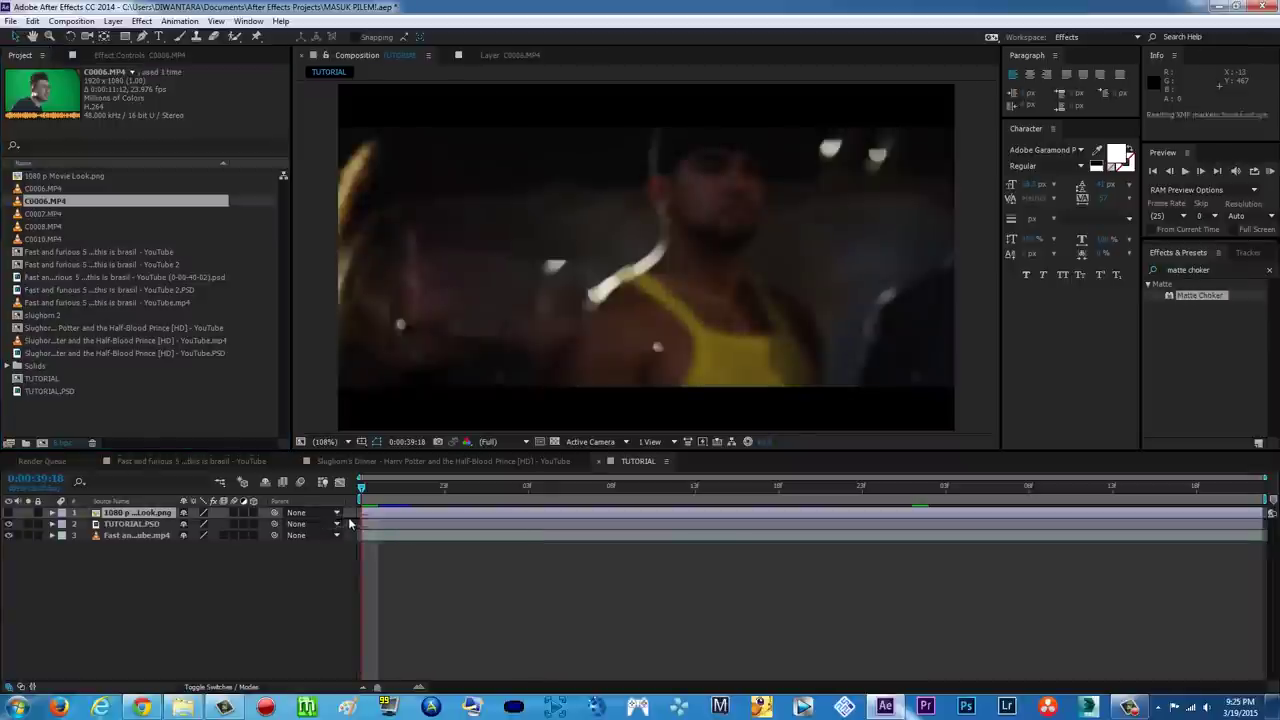
left_click_drag(350, 524, 348, 523)
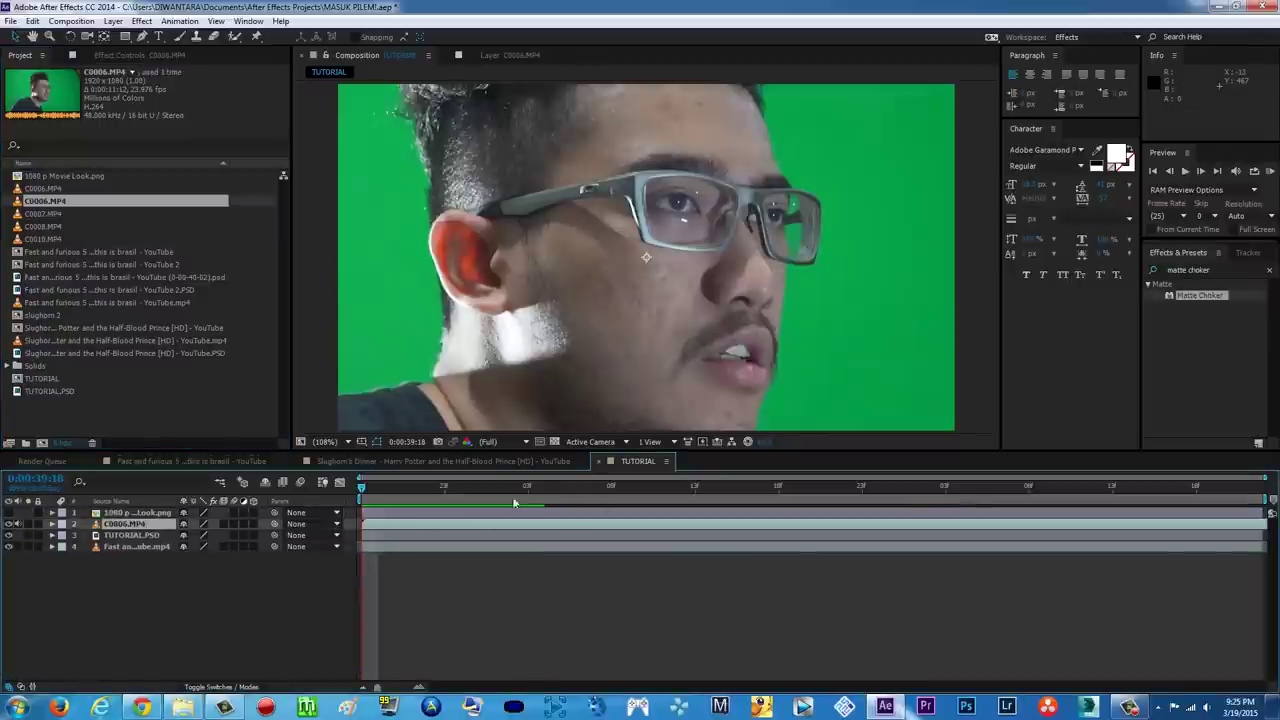
Fit the C0006.MP4 green-screen layer to the composition size.
left_click(134, 548)
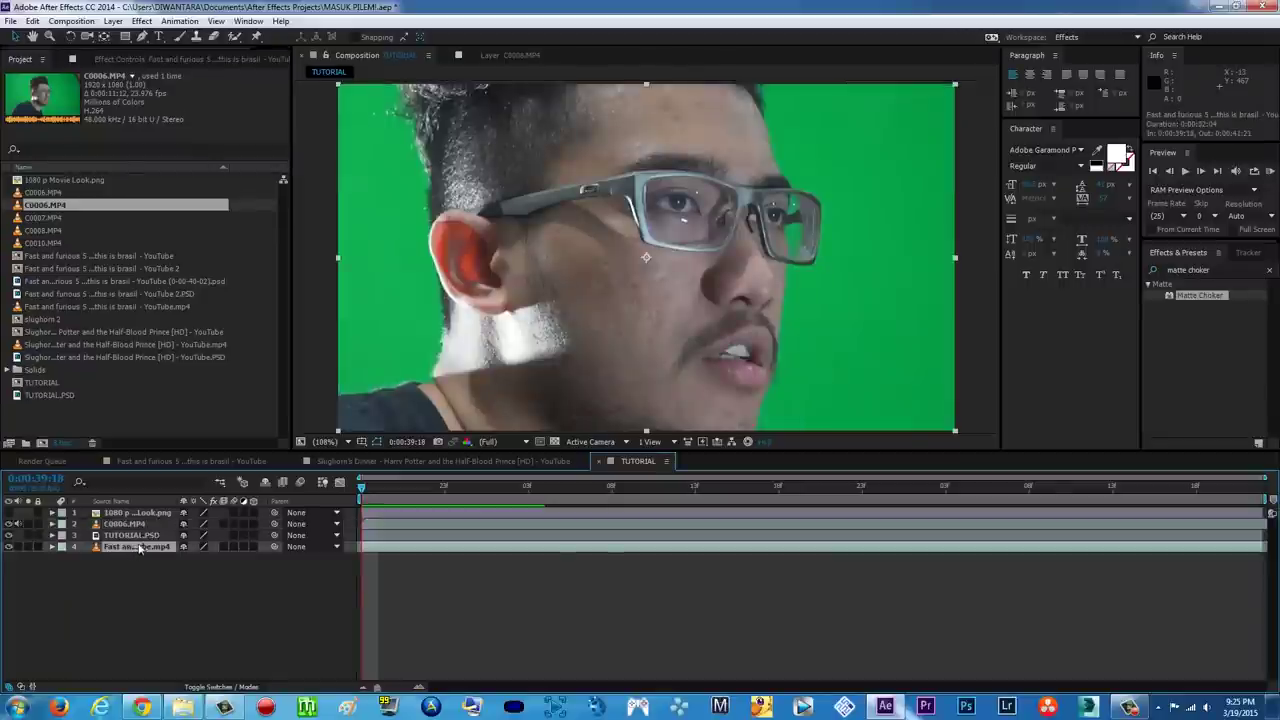
left_click(140, 524)
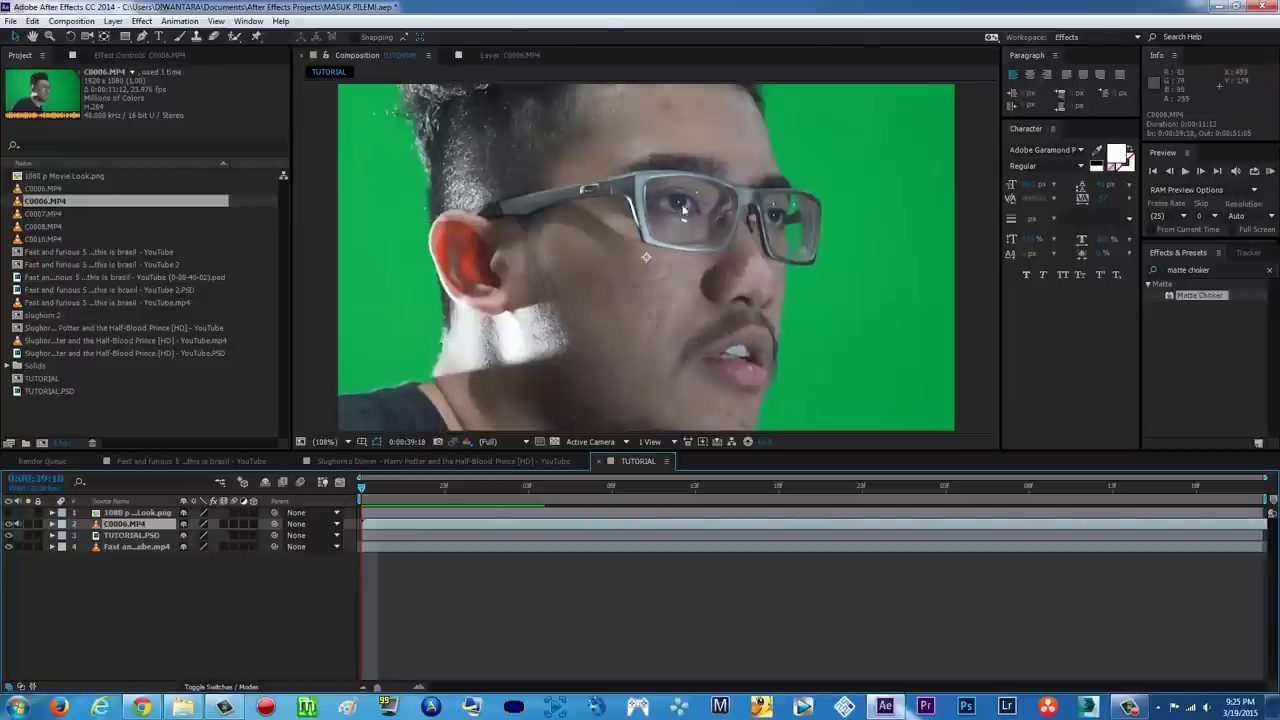
left_click(113, 21)
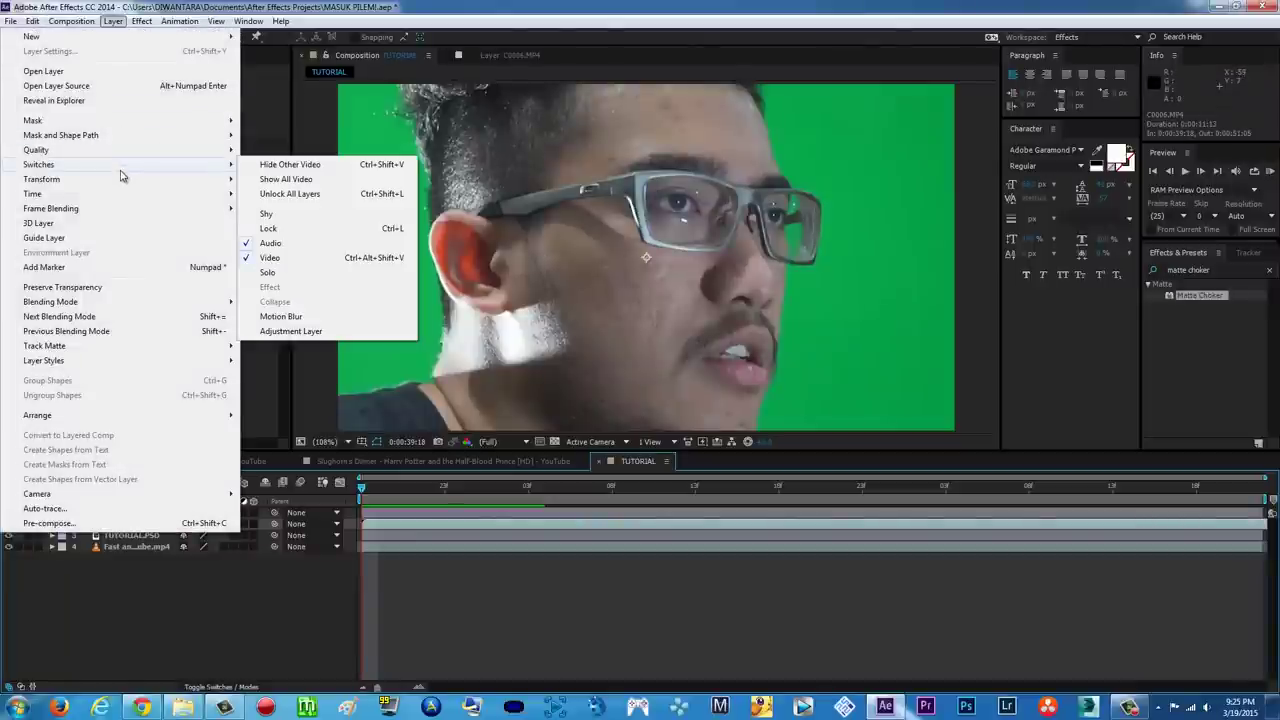
mouse_move(120, 182)
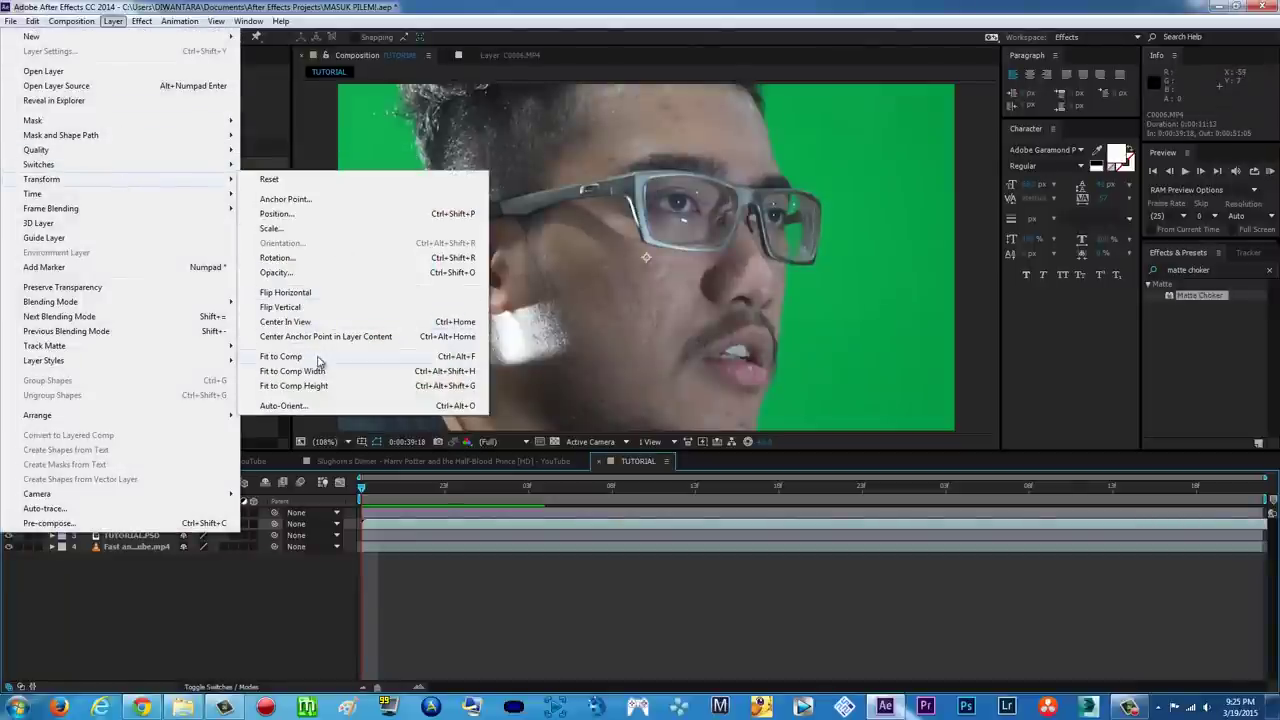
left_click(320, 363)
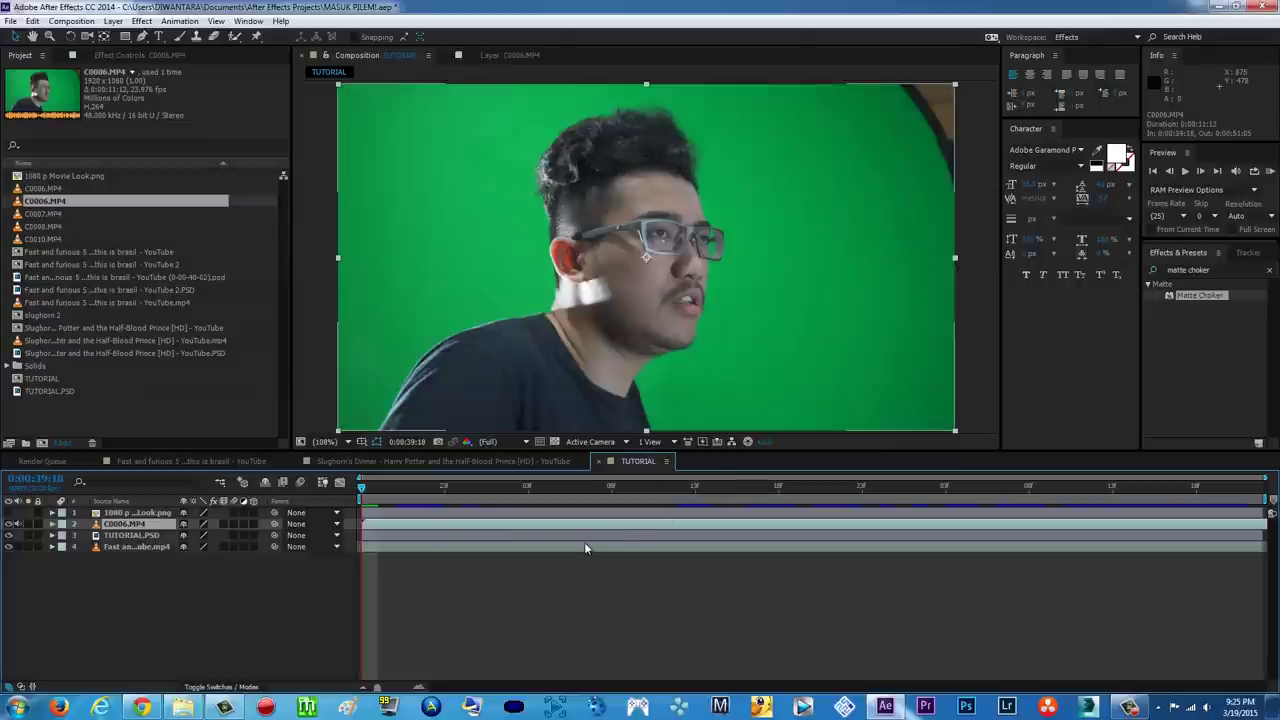
Draw a closed, curved Pen tool mask on C0006.MP4 loosely around the actor, excluding the outer edges of the green screen.
left_click(142, 37)
left_click(326, 329)
left_click_drag(394, 263, 436, 183)
left_click_drag(465, 118, 526, 210)
left_click_drag(526, 156, 681, 150)
left_click_drag(743, 210, 752, 223)
left_click_drag(786, 293, 789, 300)
left_click_drag(808, 415, 799, 228)
left_click(747, 339)
left_click_drag(716, 371, 695, 374)
left_click_drag(503, 378, 476, 380)
left_click_drag(441, 323, 559, 307)
left_click(484, 353)
left_click(409, 251)
left_click(418, 215)
Apply Keylight (1.2) to the masked C0006.MP4 layer and sample the green backdrop beside the actor's face as the Screen Colour.
left_click_drag(773, 125, 690, 199)
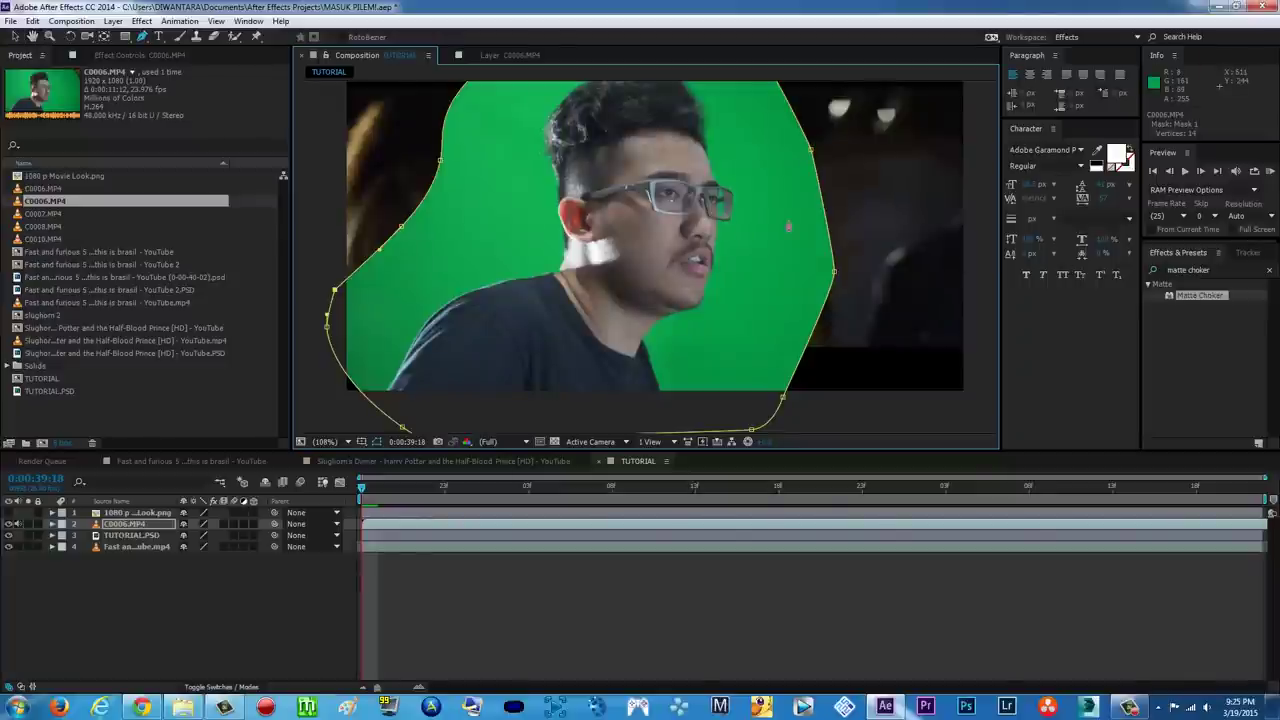
scroll(788, 220, "up", 4)
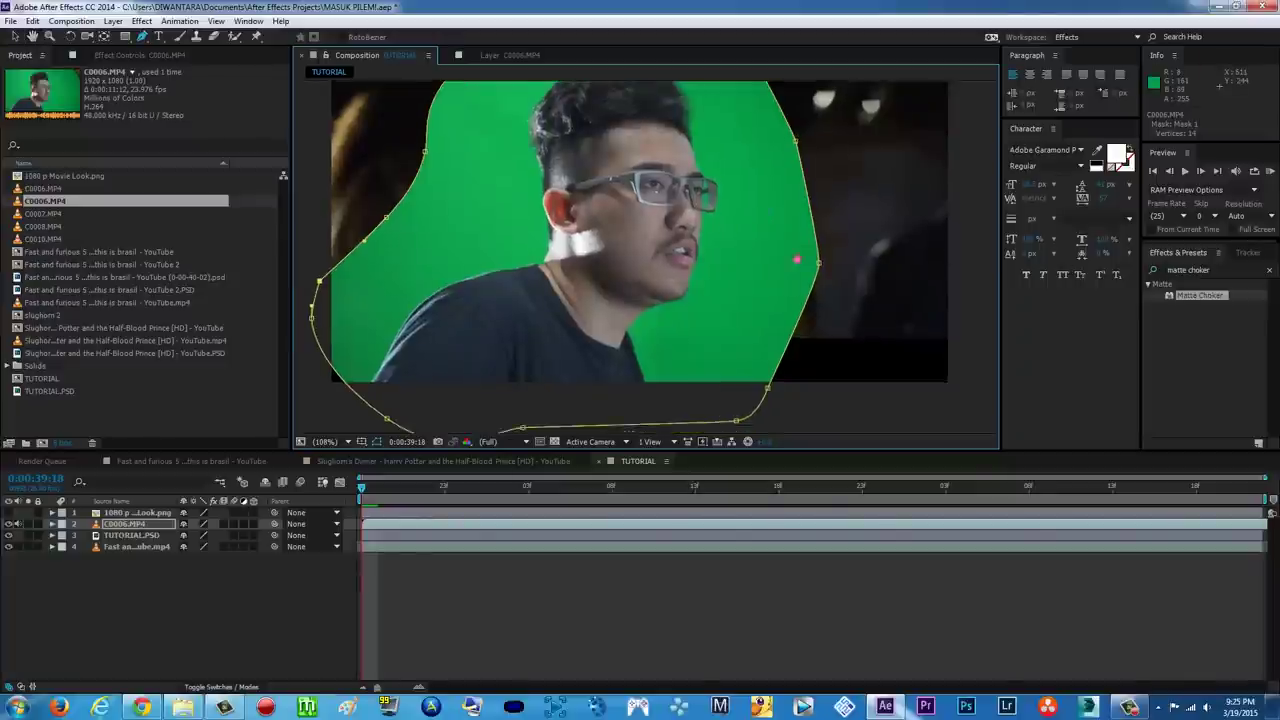
scroll(717, 235, "down", 3)
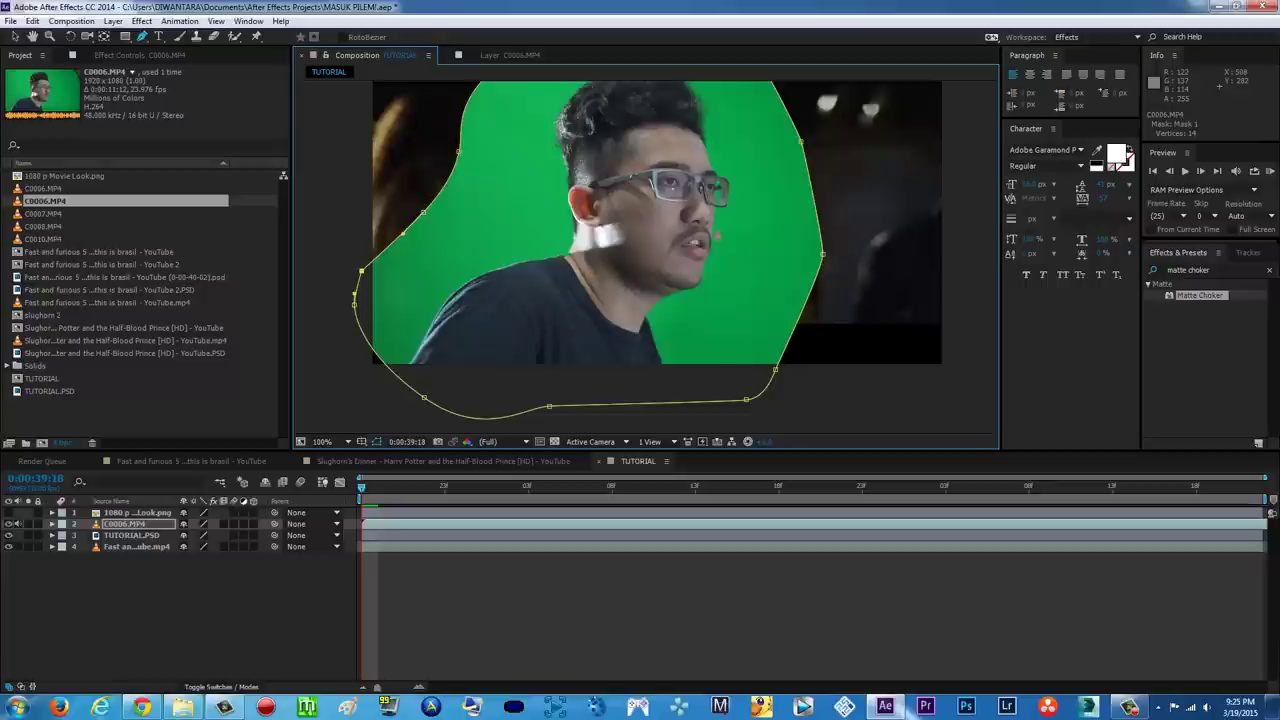
scroll(717, 235, "up", 2)
scroll(755, 222, "down", 2)
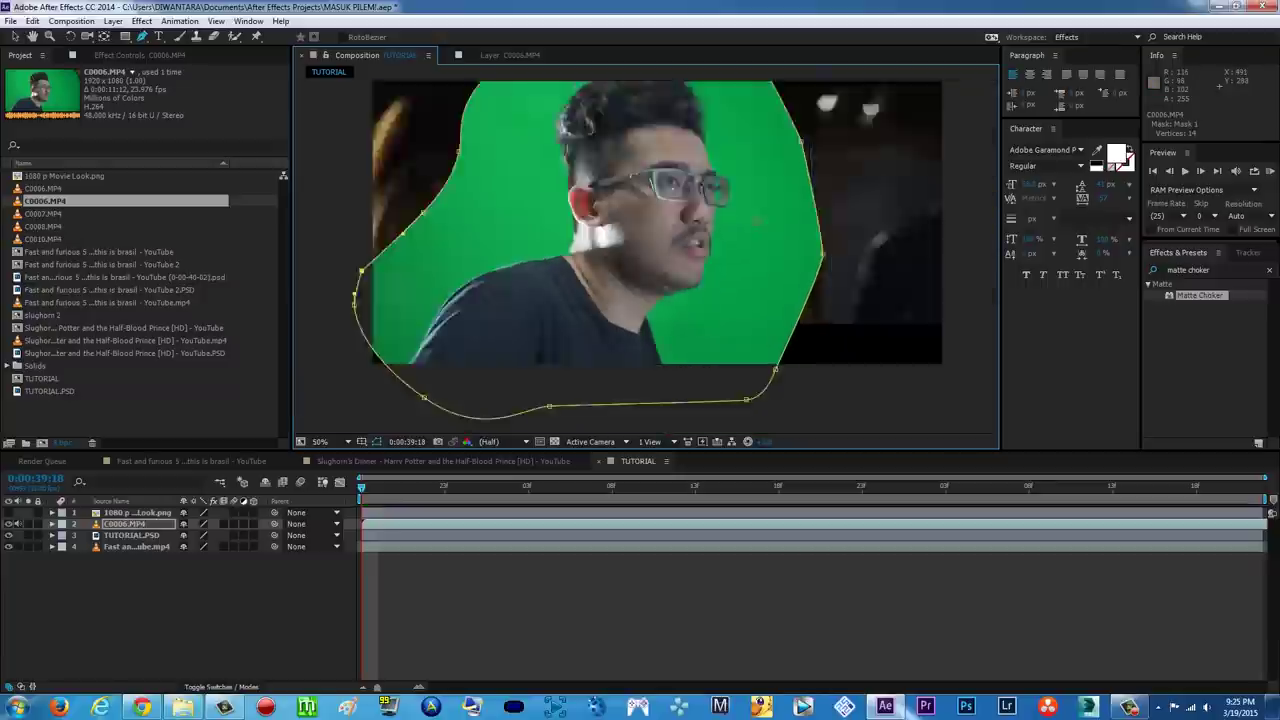
left_click(347, 442)
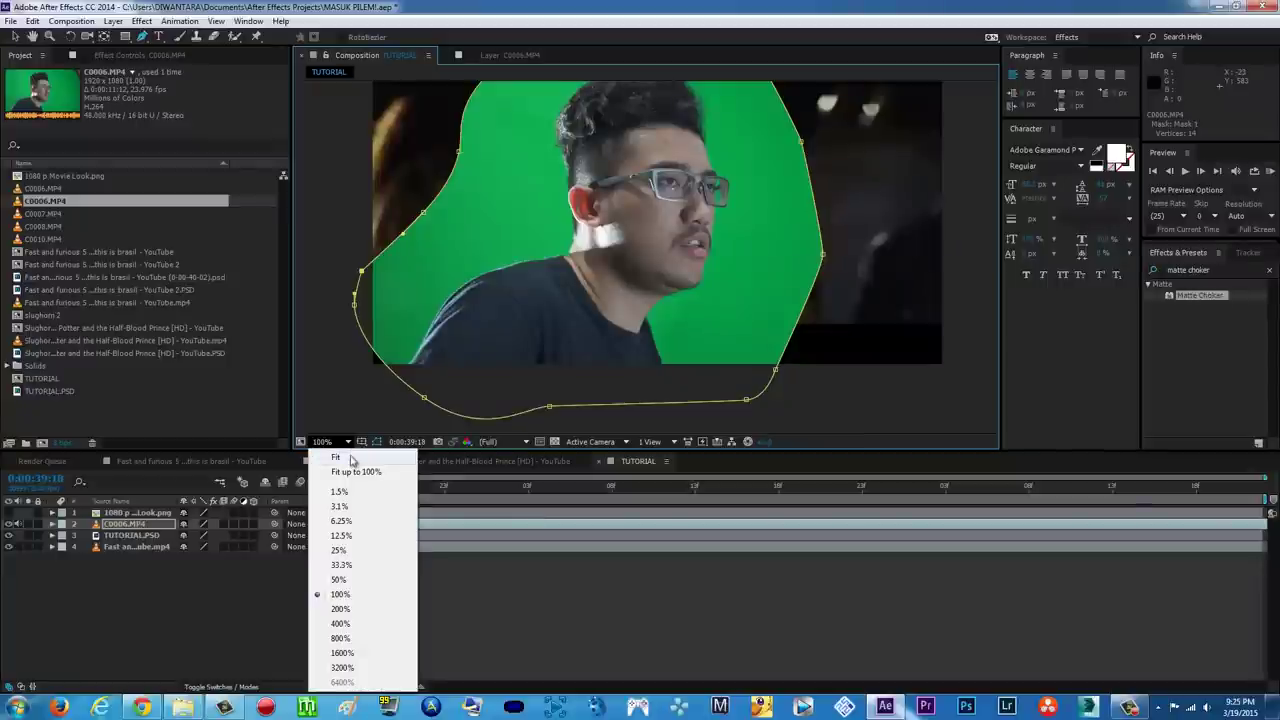
left_click(350, 460)
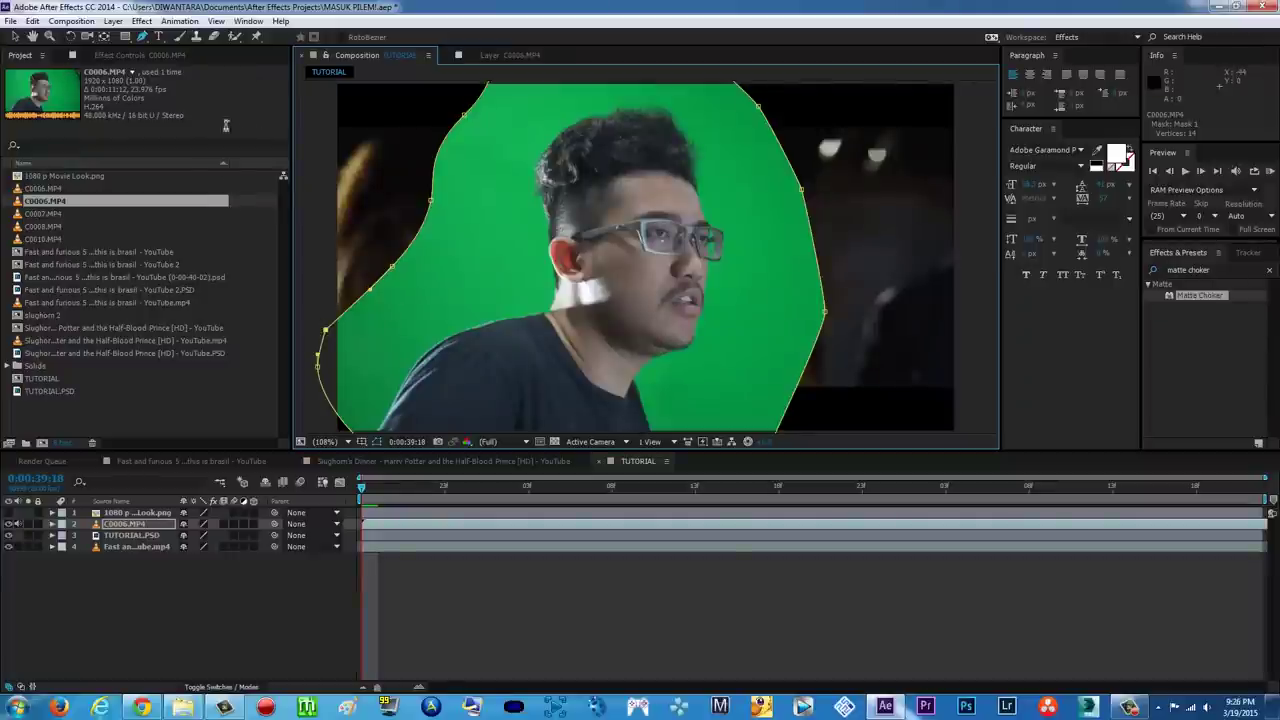
left_click(141, 21)
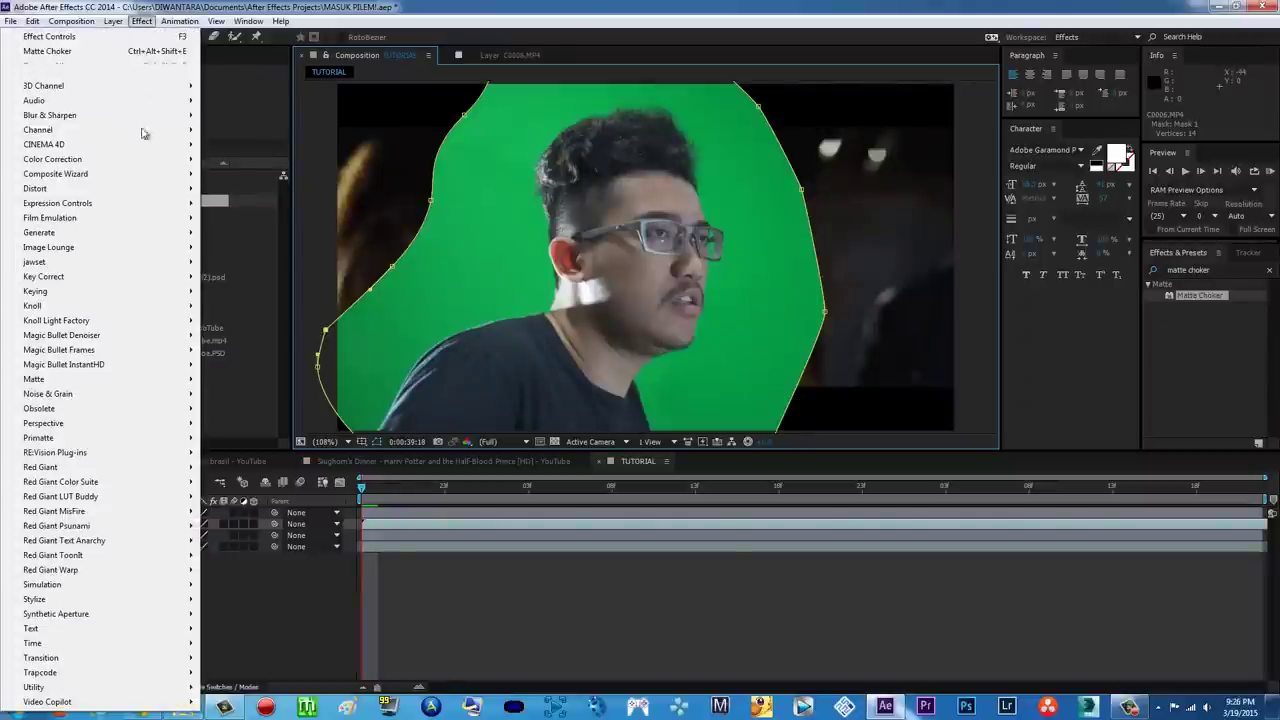
mouse_move(101, 298)
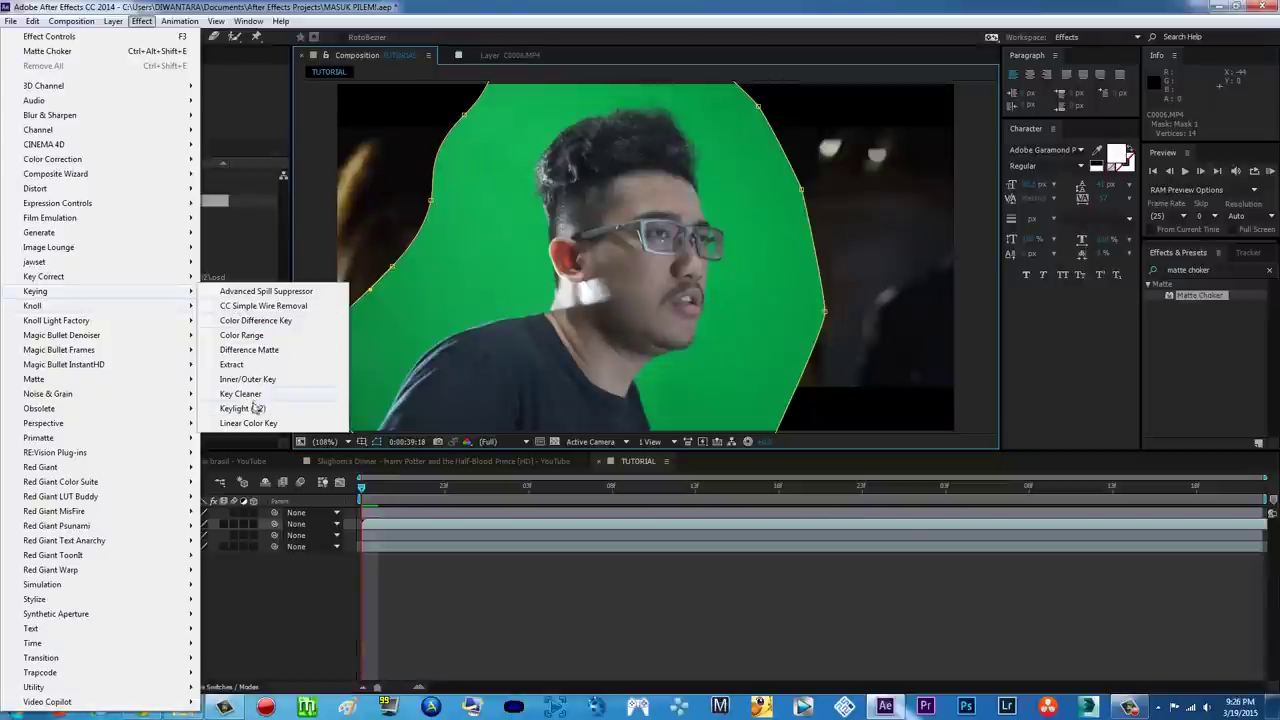
left_click(247, 408)
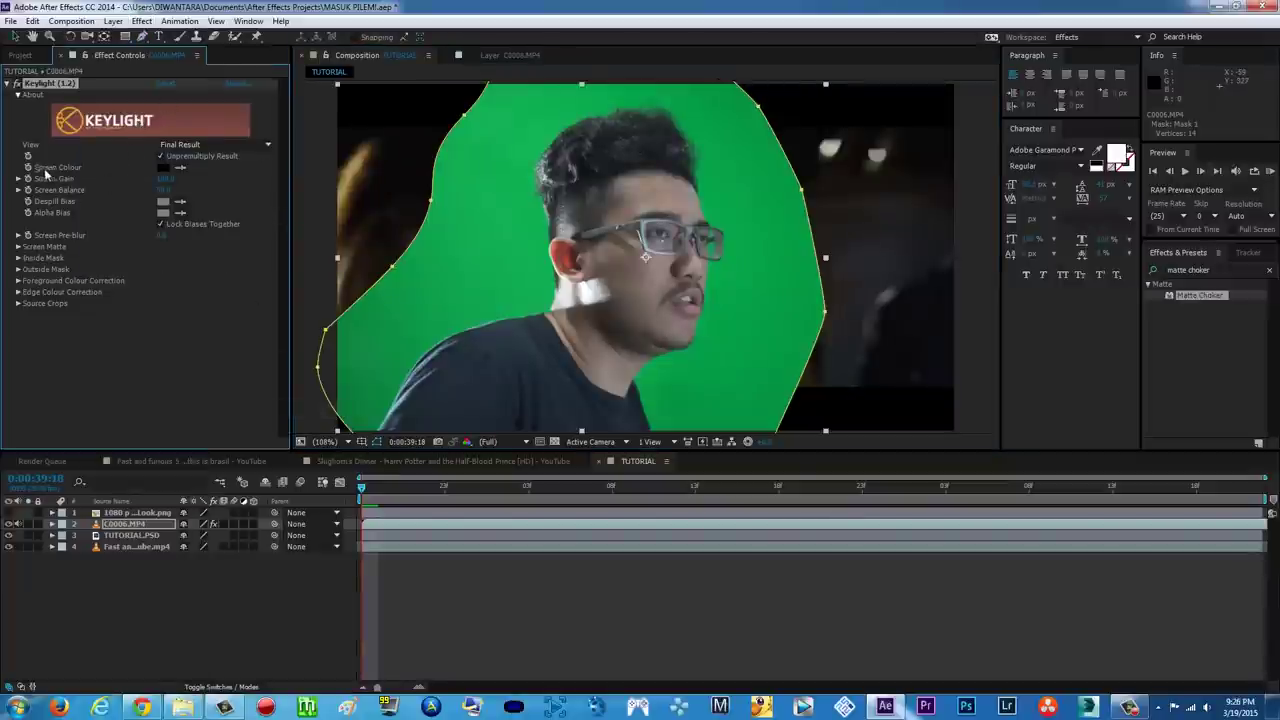
left_click(181, 167)
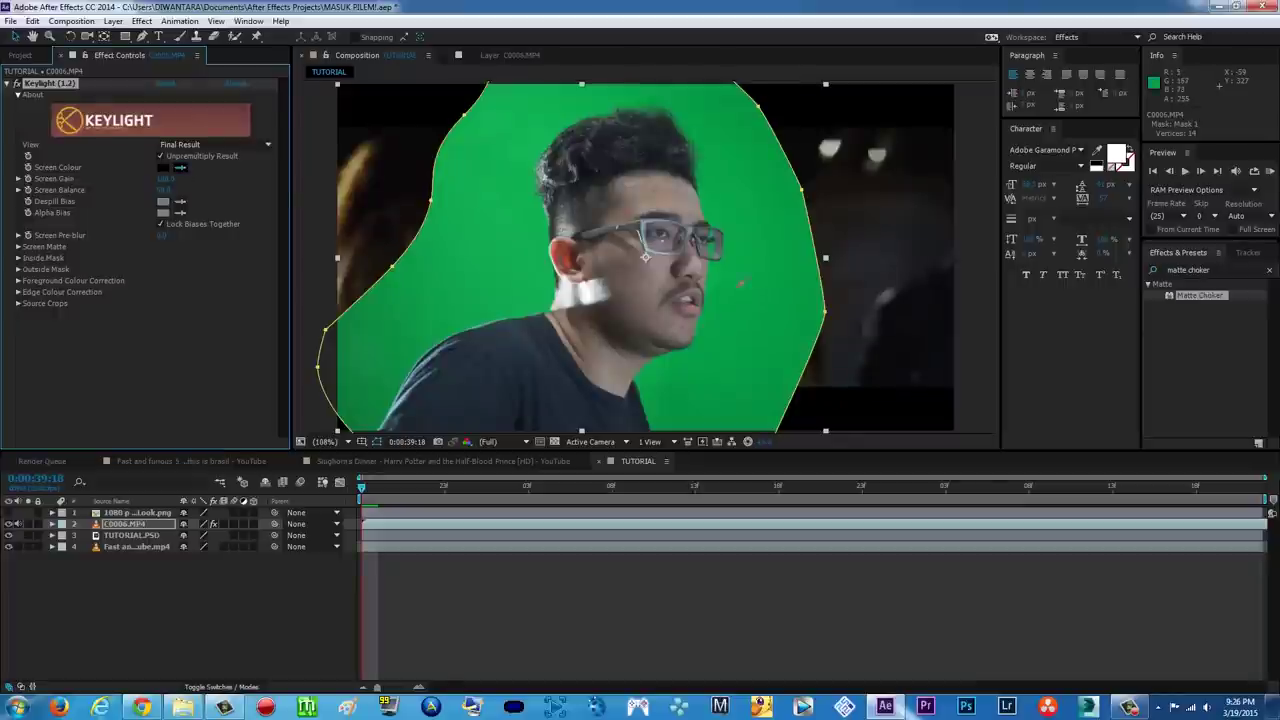
left_click(740, 283)
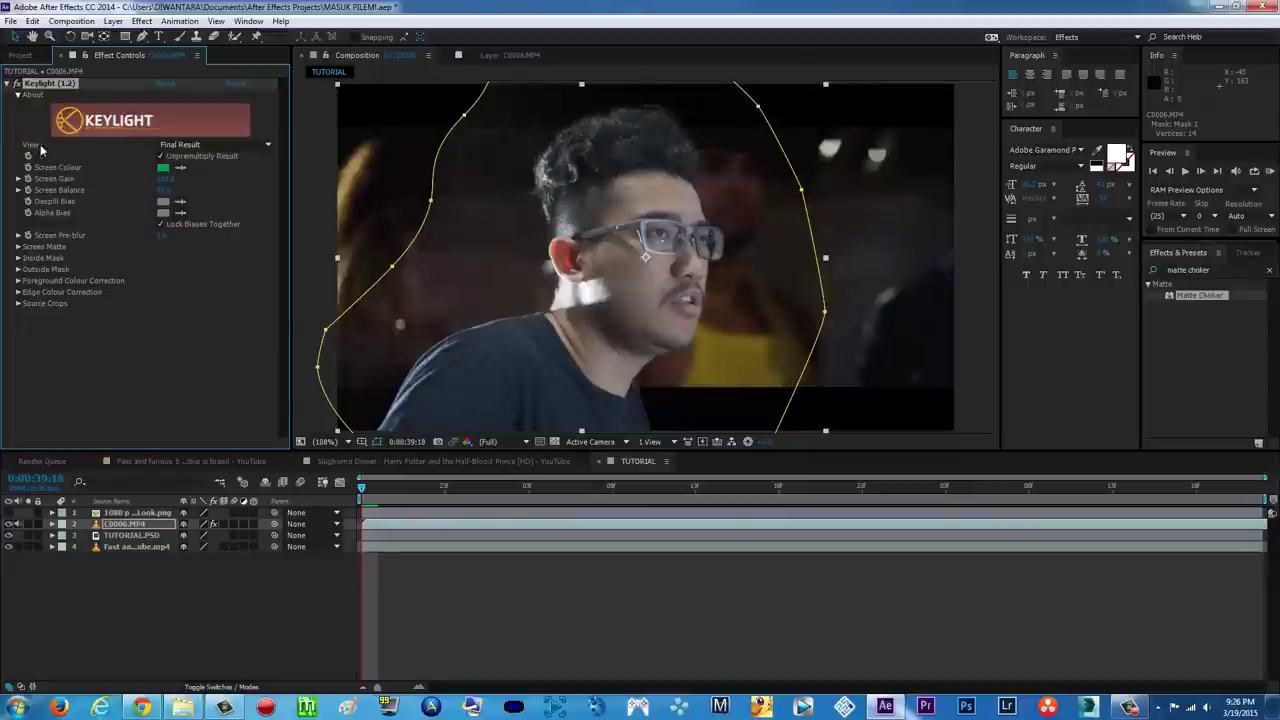
In Keylight's Screen Matte view, raise Clip Black and lower Clip White for a solid black-and-white matte, and return to Final Result.
left_click(200, 146)
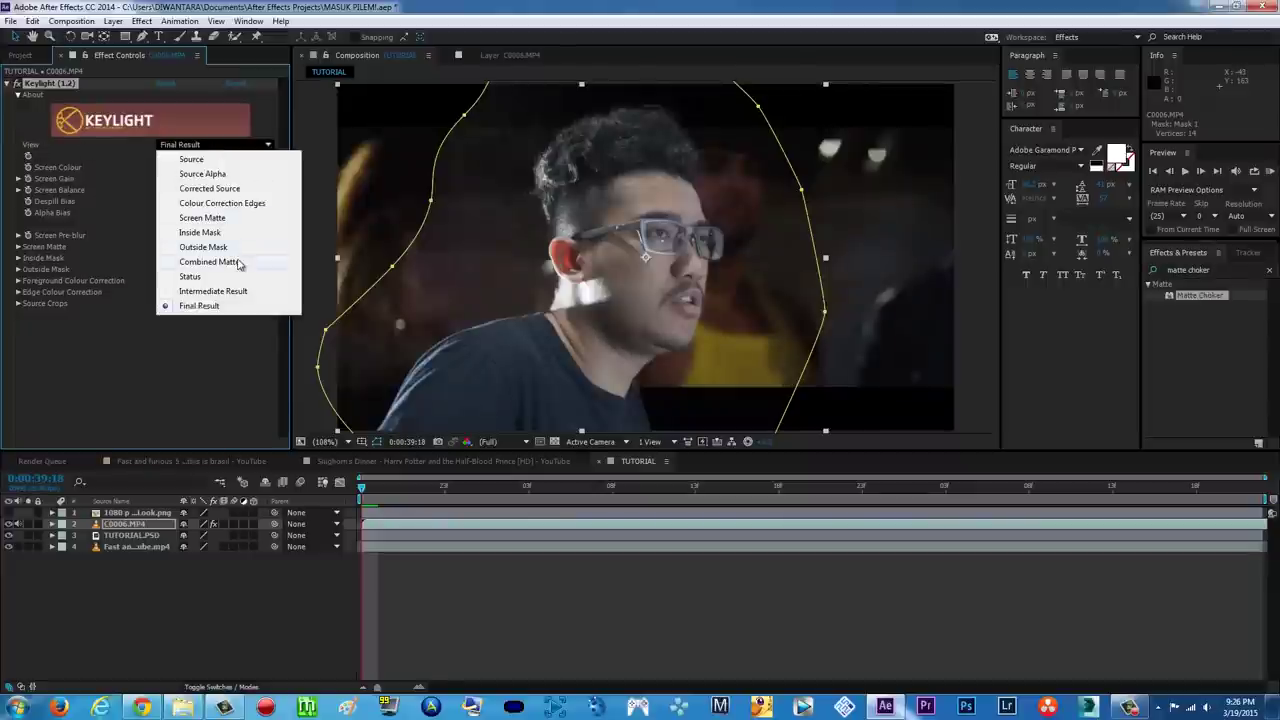
left_click(214, 217)
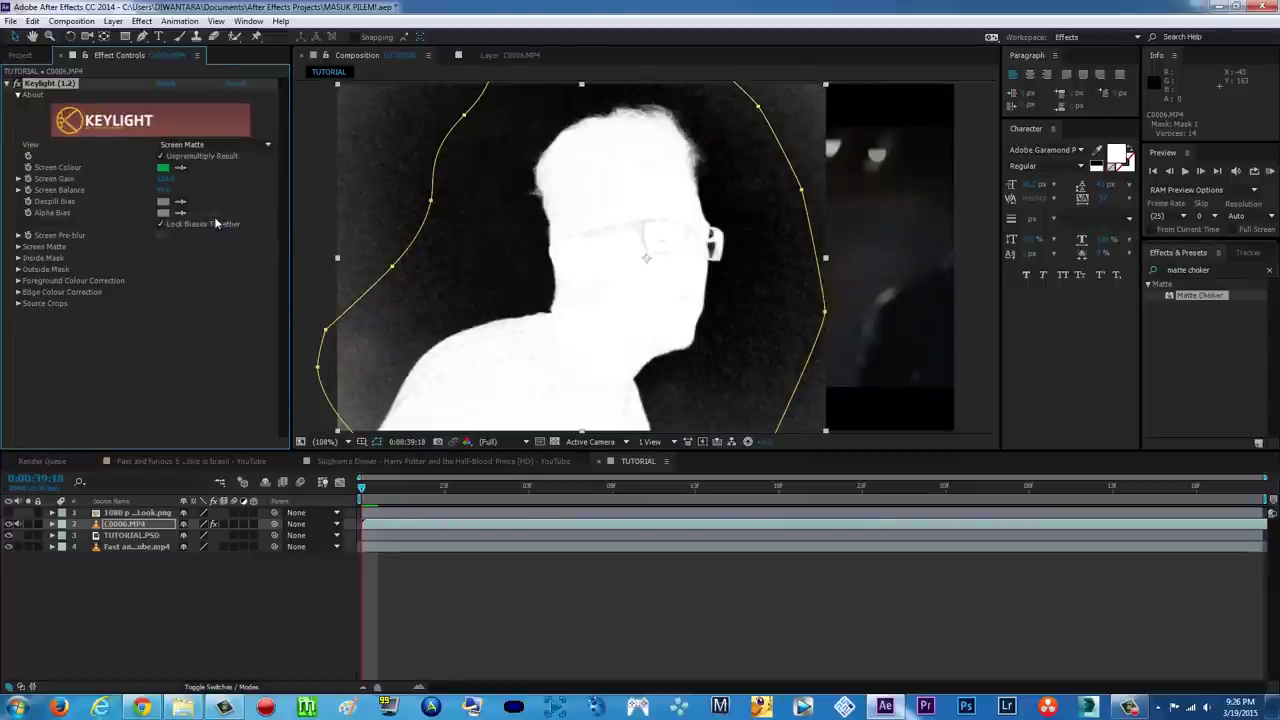
left_click(17, 247)
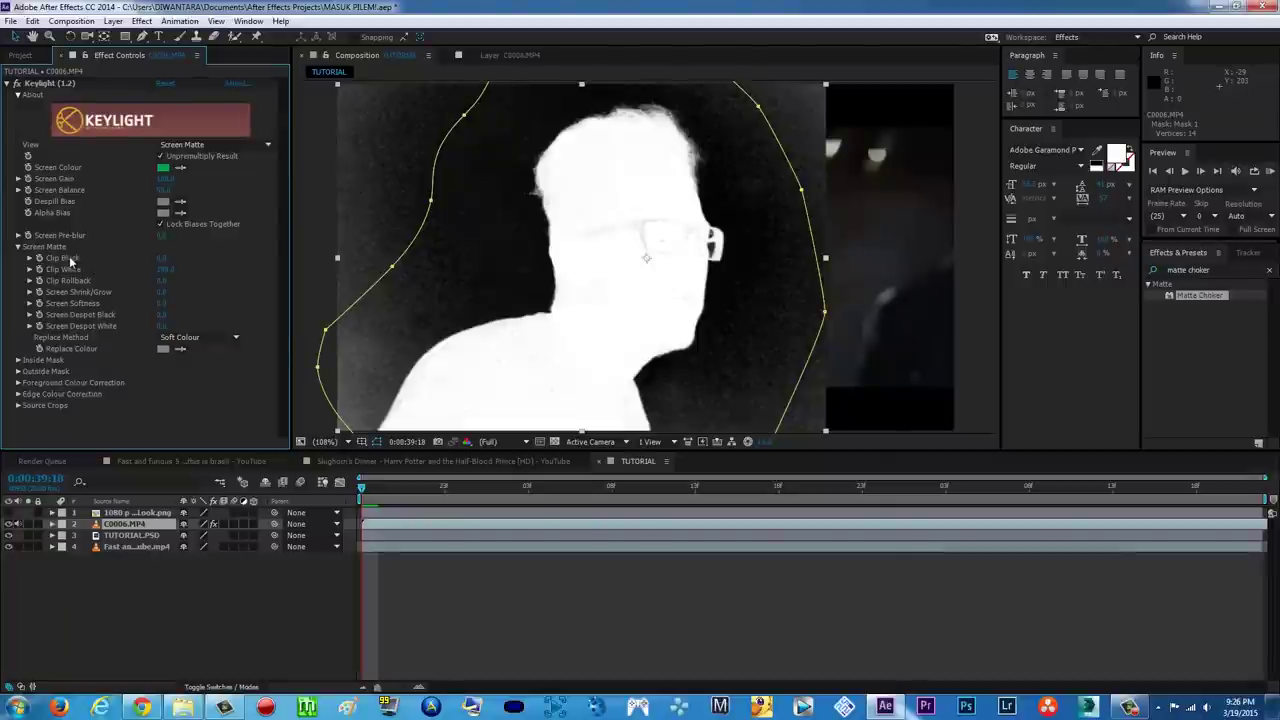
left_click_drag(161, 262, 190, 257)
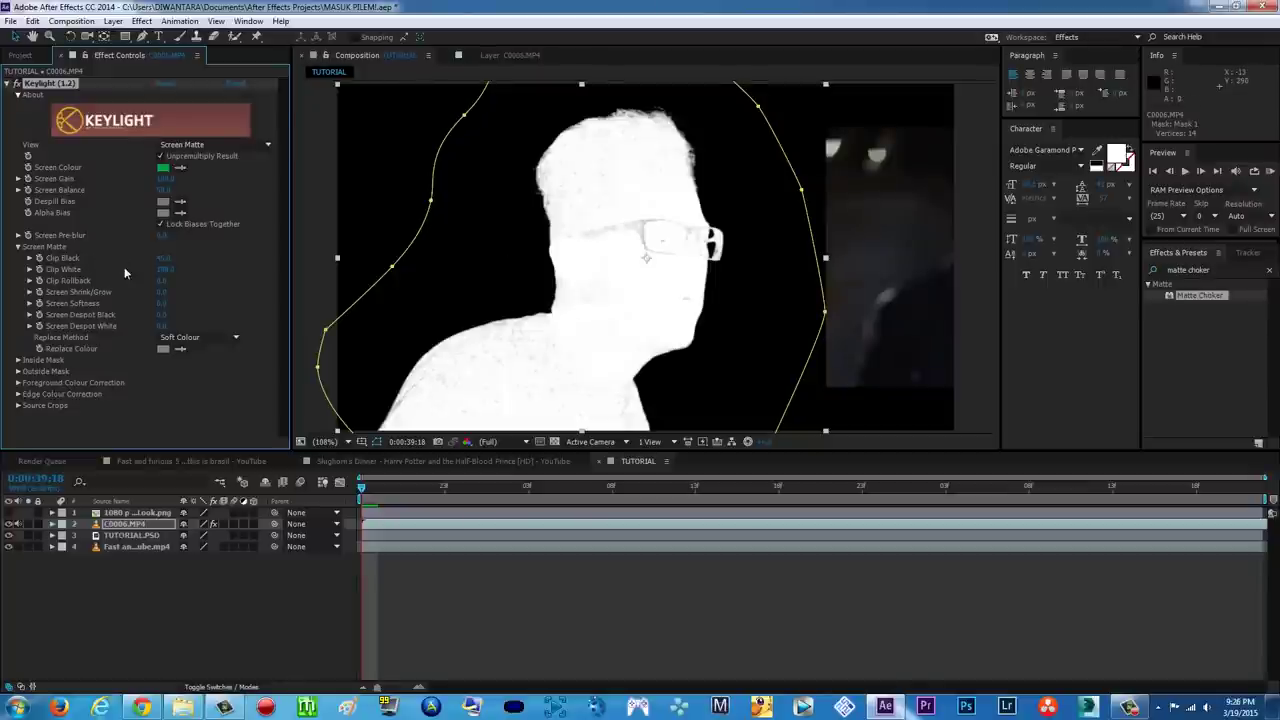
left_click_drag(159, 268, 150, 268)
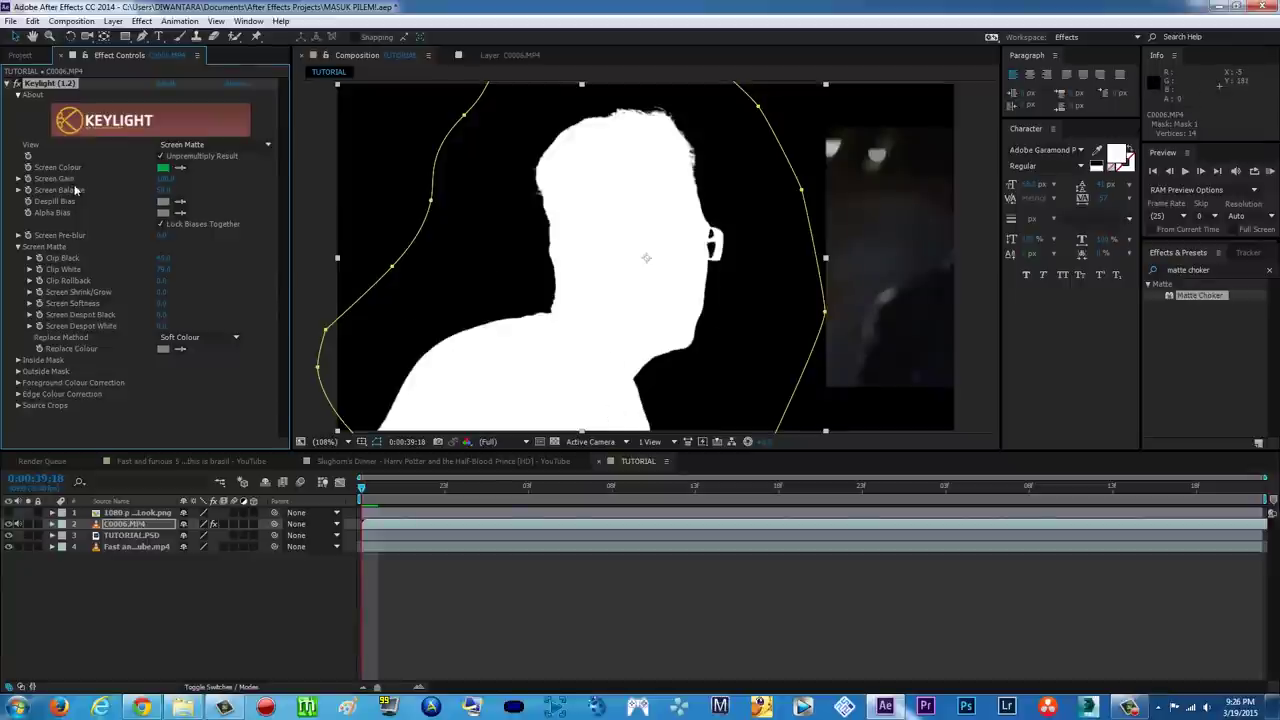
left_click(250, 144)
left_click(209, 305)
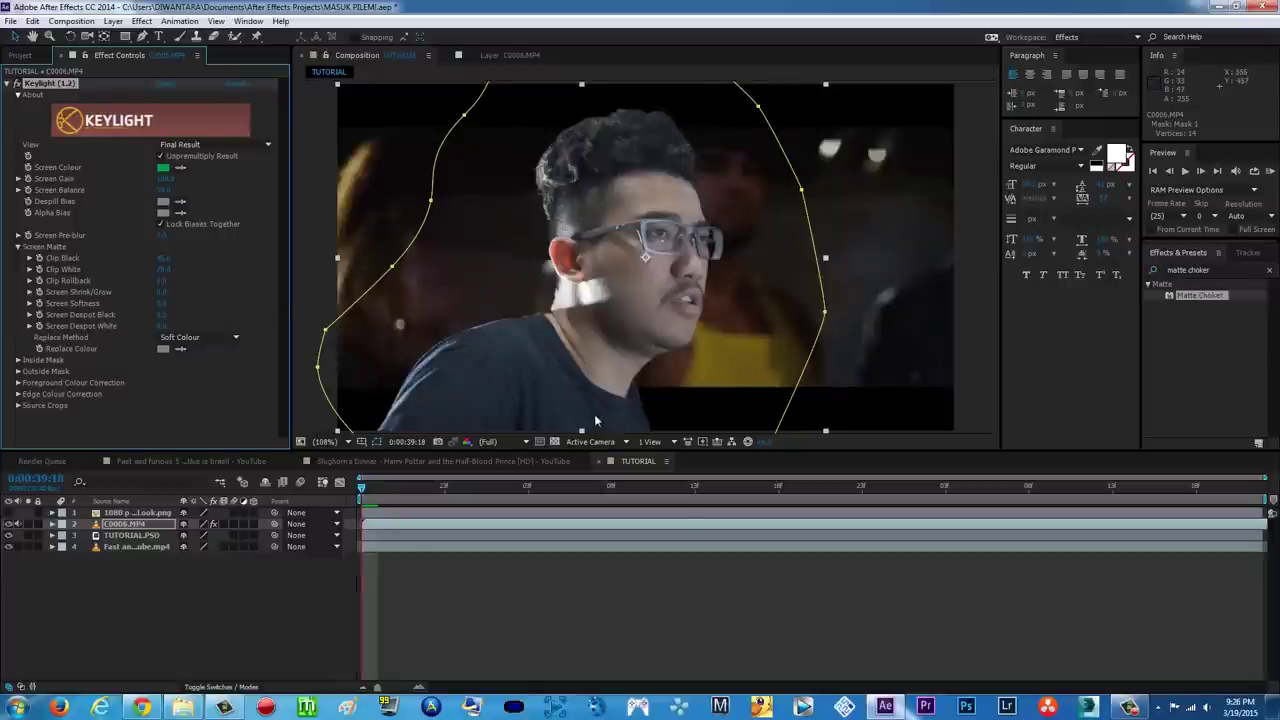
Try Source as Keylight's Replace Method, restore Soft Colour and collapse the effect's settings.
left_click(234, 339)
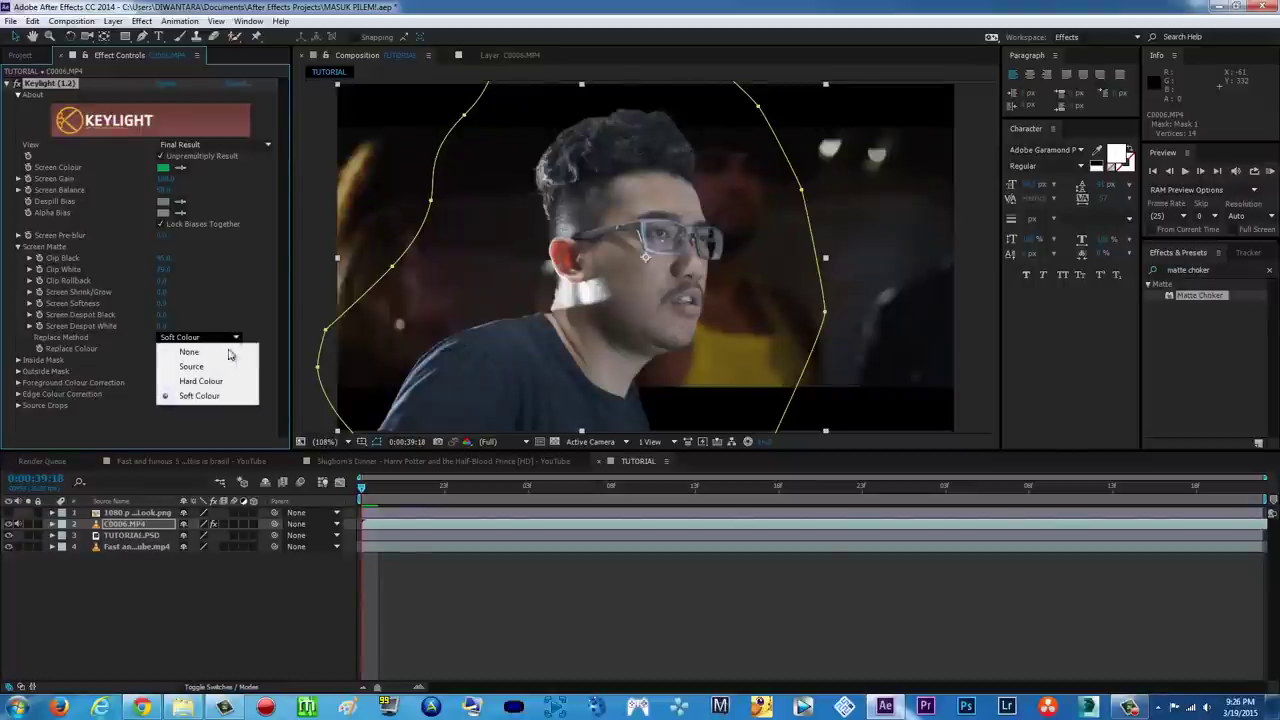
left_click(204, 367)
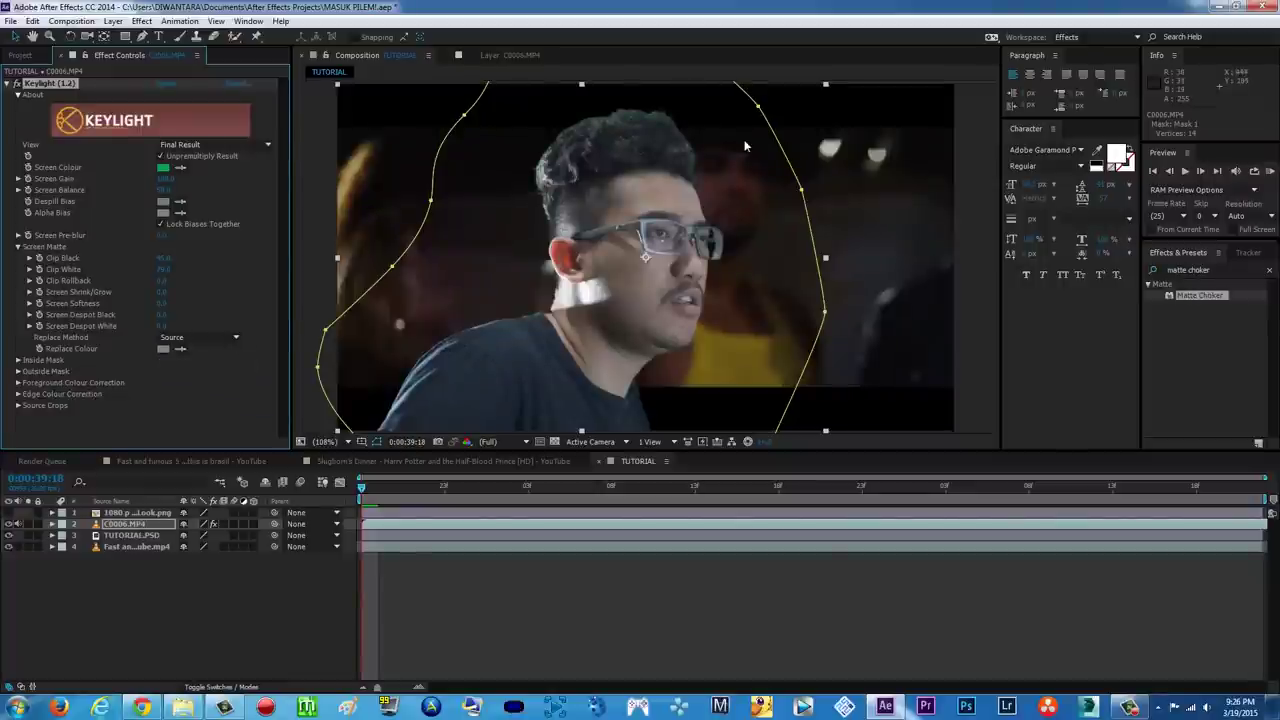
left_click(200, 338)
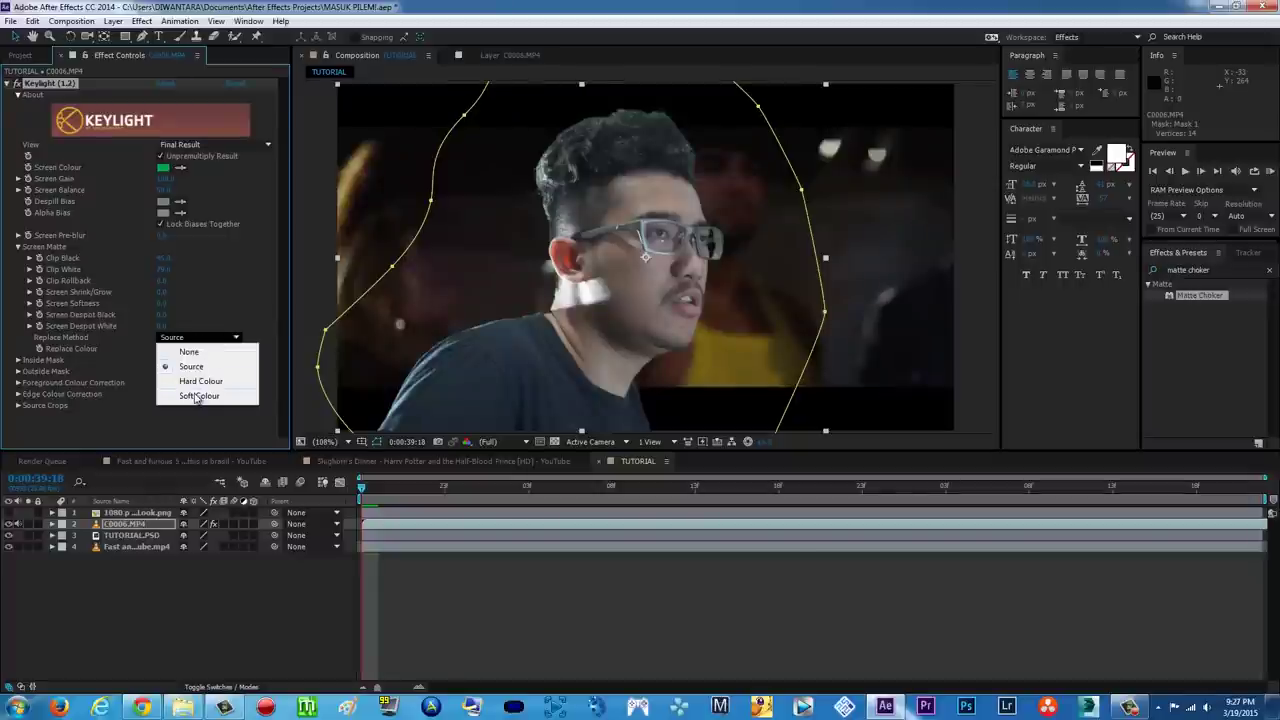
left_click(197, 397)
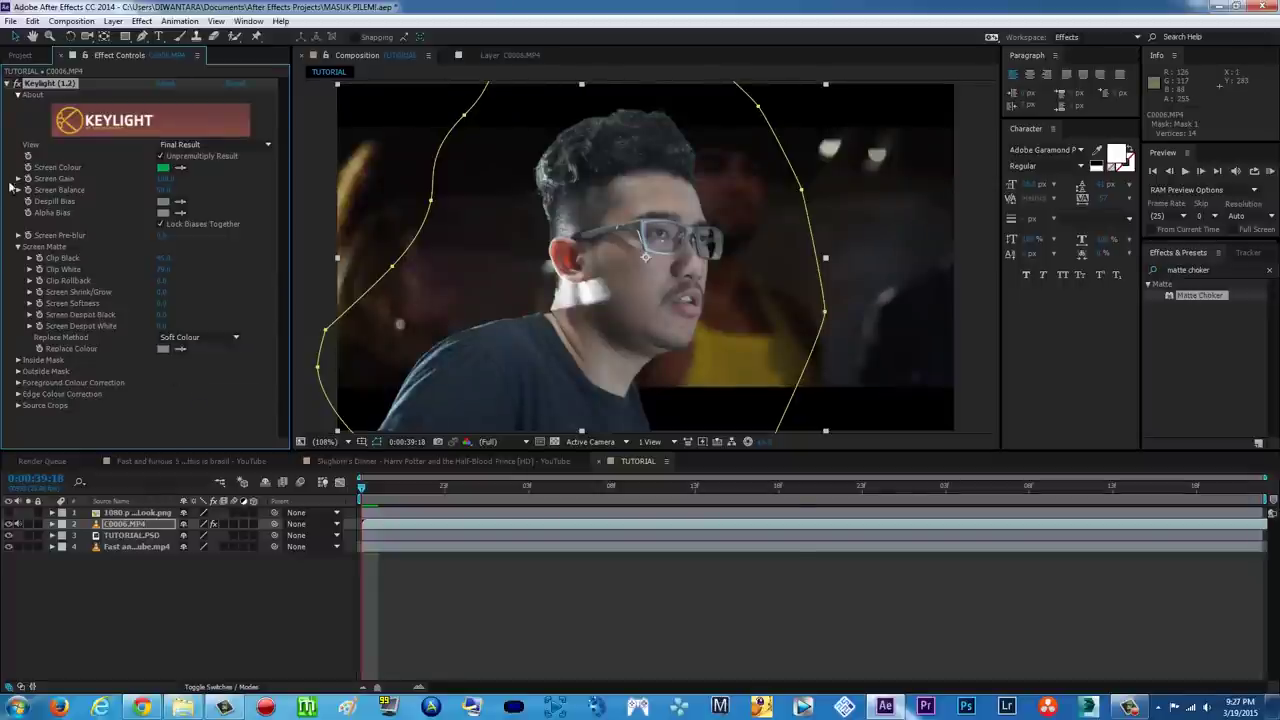
left_click(9, 85)
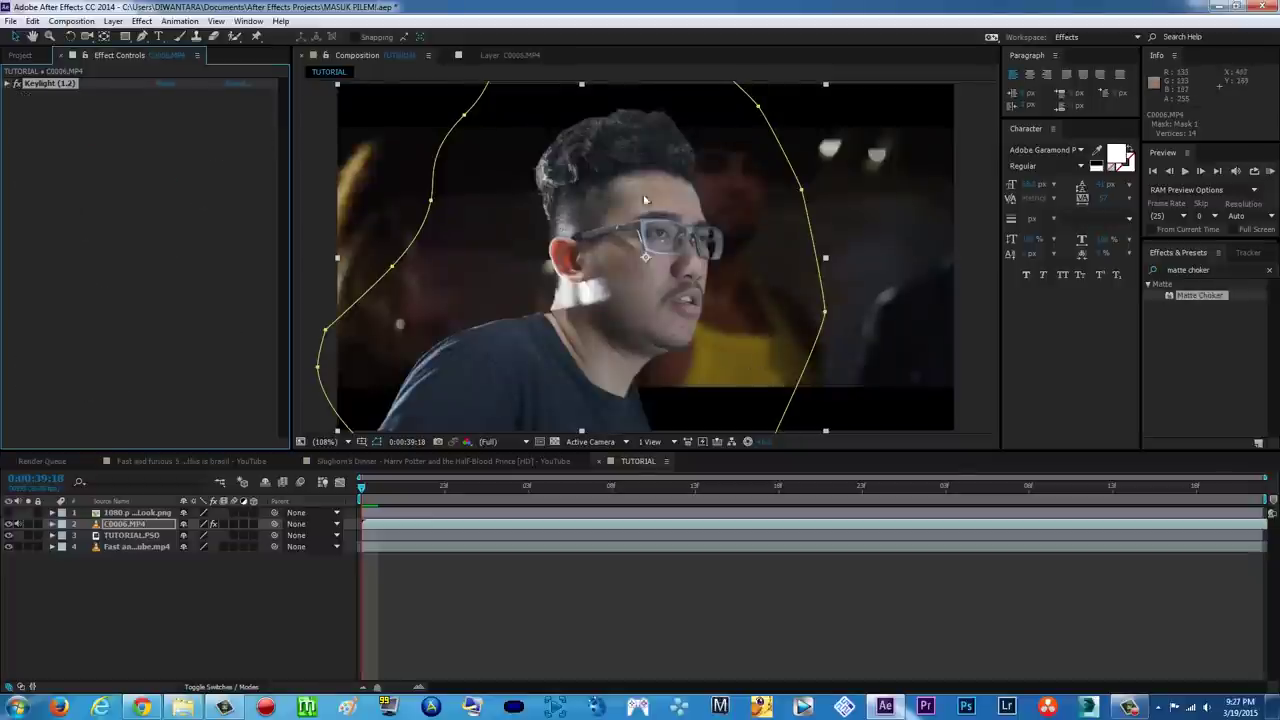
Move the keyed actor to the left side of the frame at about 281, 225 and enlarge his layer to about 50% scale.
left_click_drag(628, 245, 518, 236)
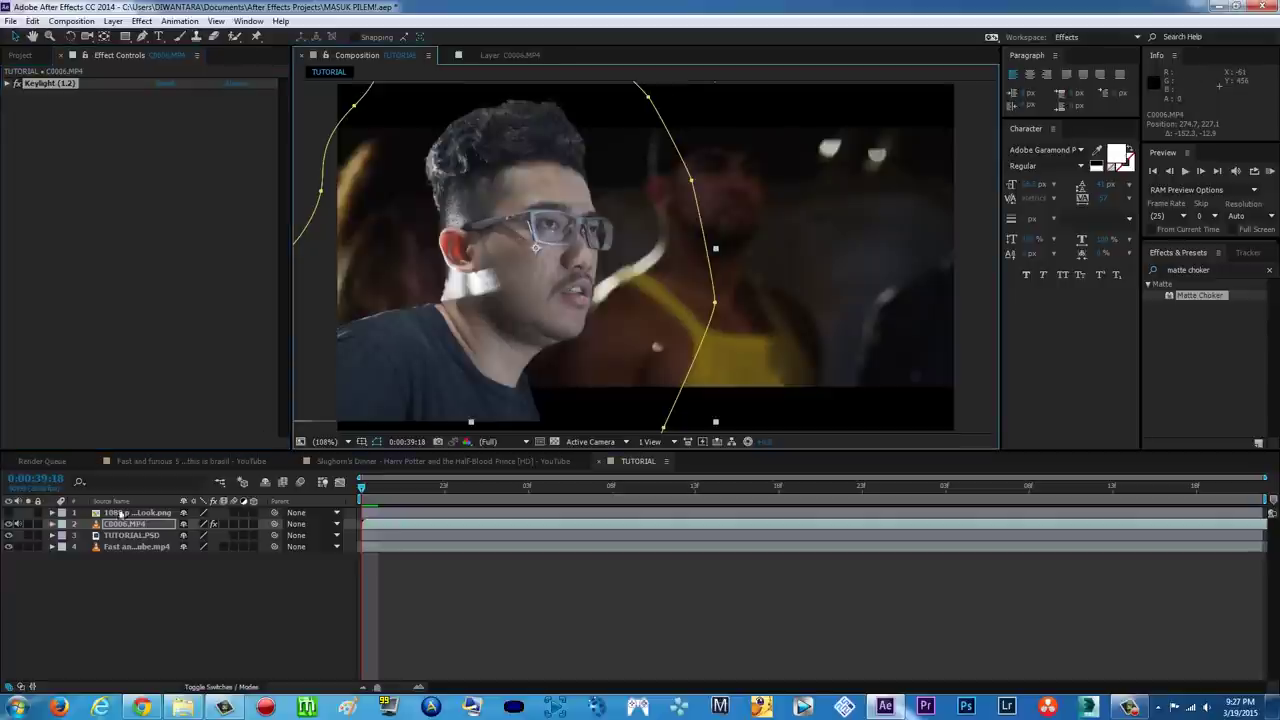
left_click(52, 525)
left_click(52, 524)
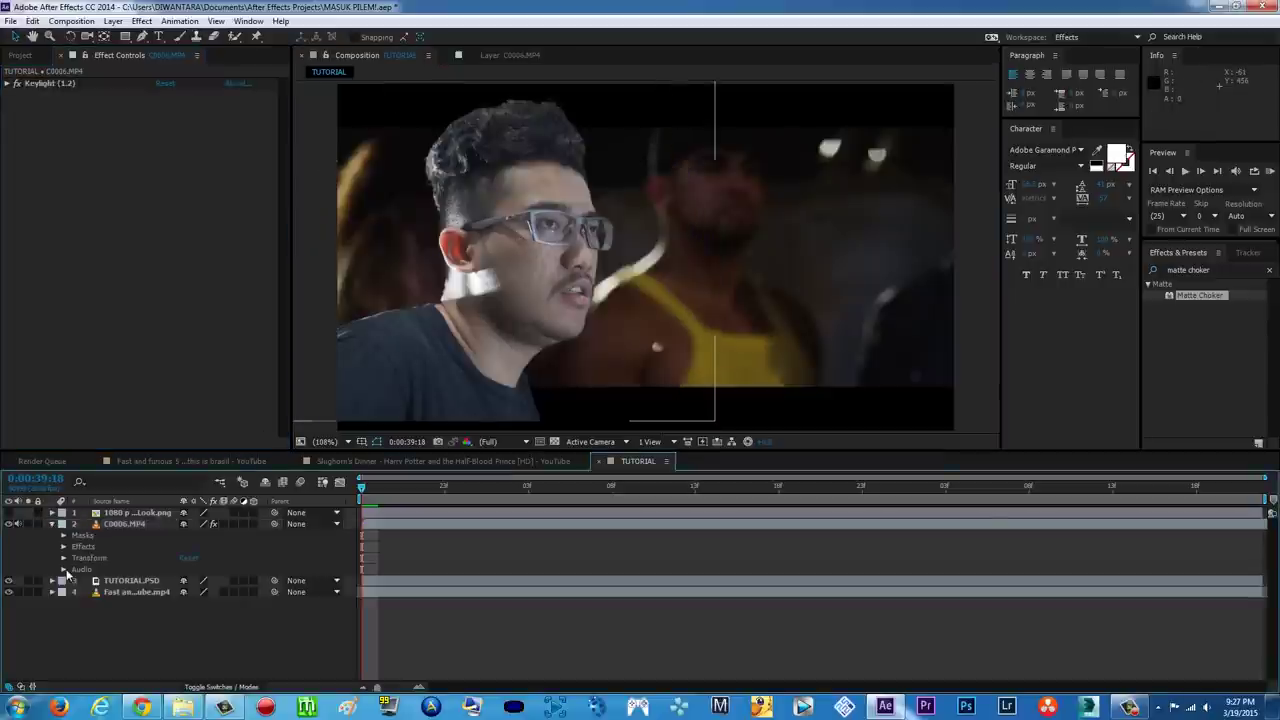
left_click(64, 558)
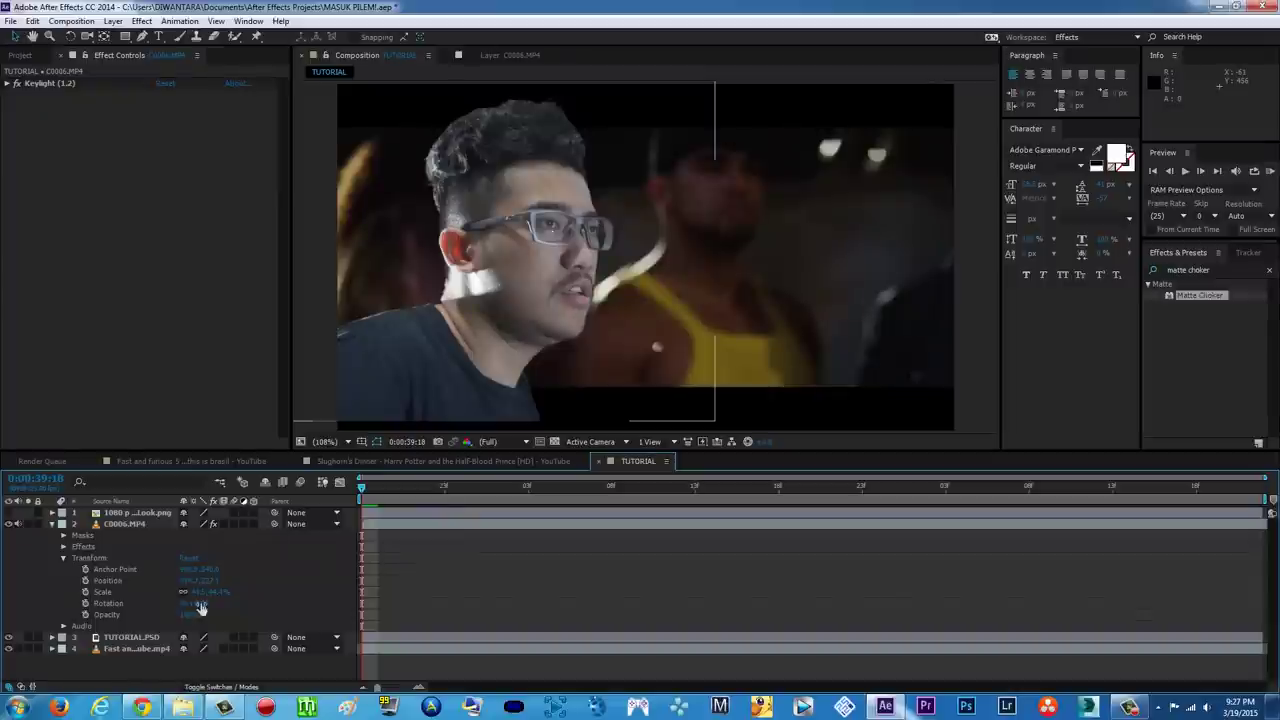
left_click_drag(220, 591, 219, 590)
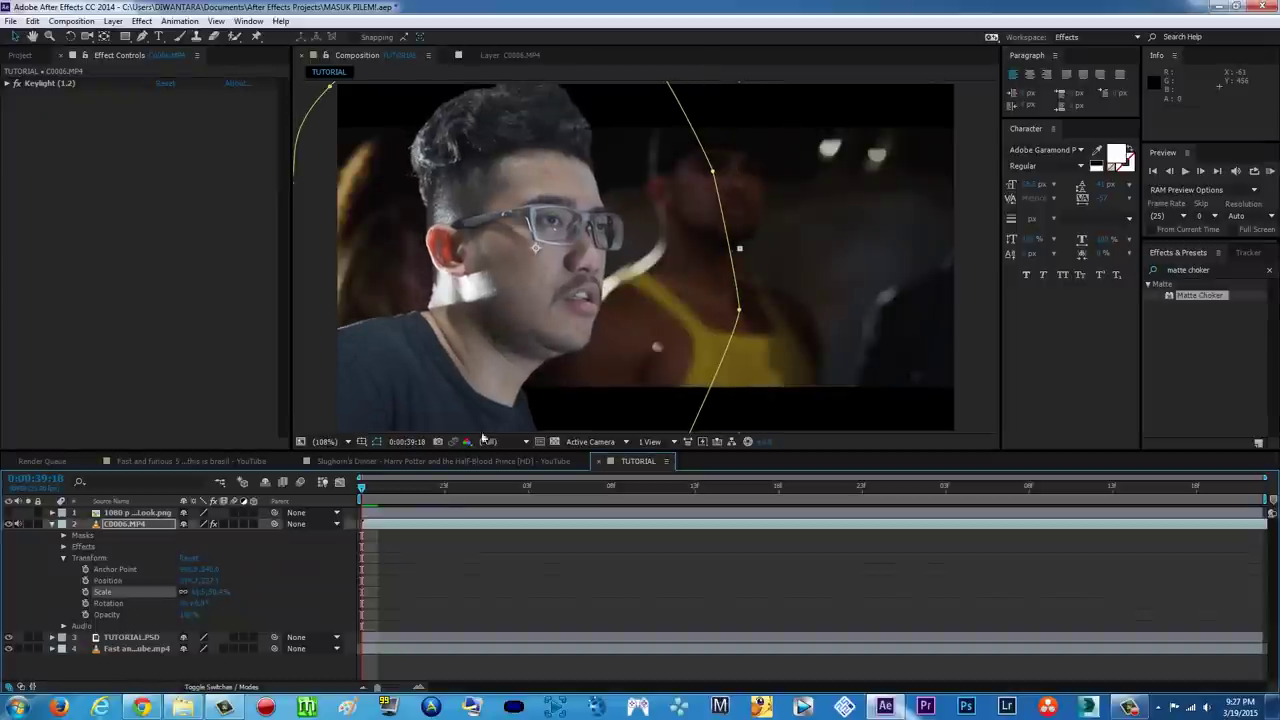
left_click_drag(494, 412, 499, 410)
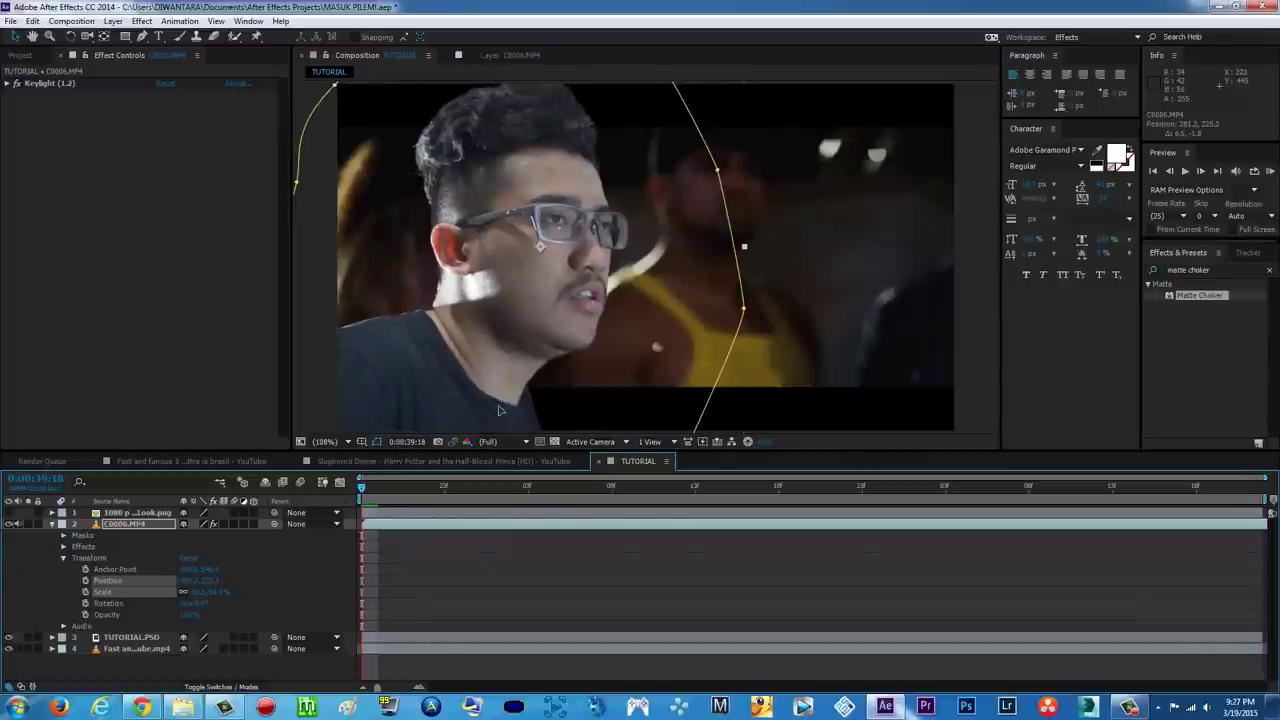
Show the 1080 p Movie Look.png layer, toggling its visibility to compare the frame with and without the letterbox bars.
left_click(968, 330)
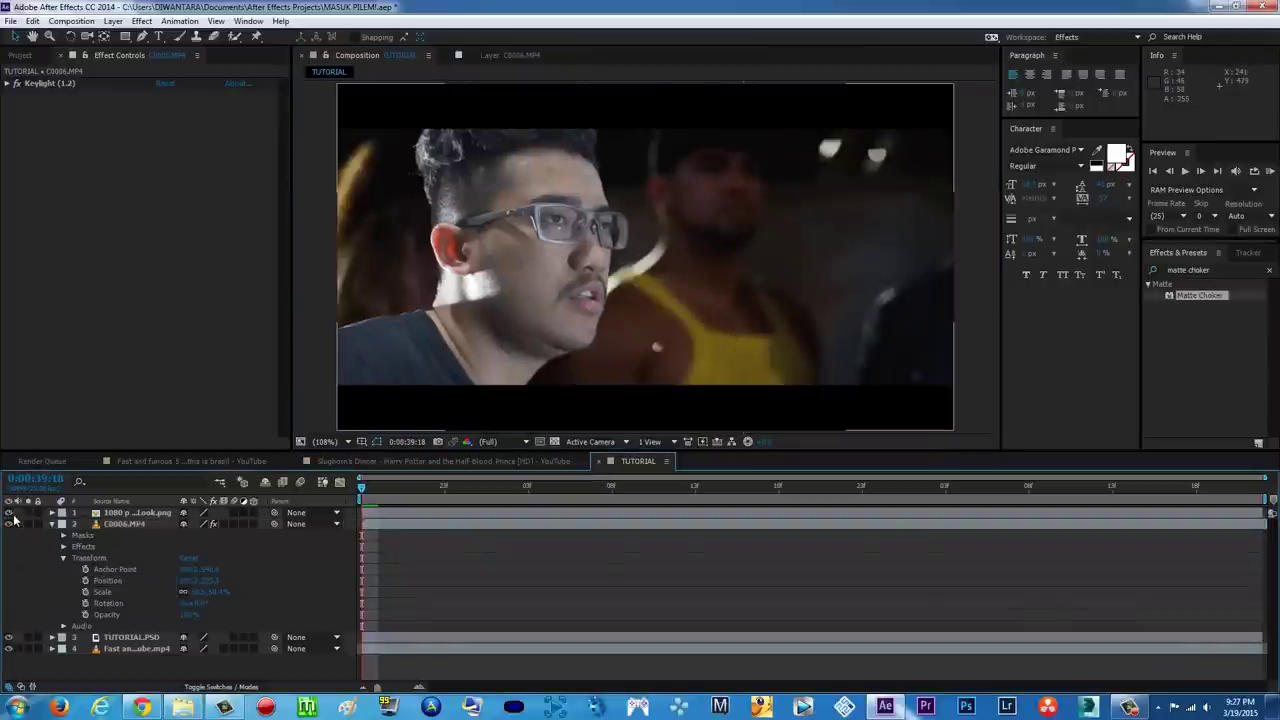
left_click(416, 515)
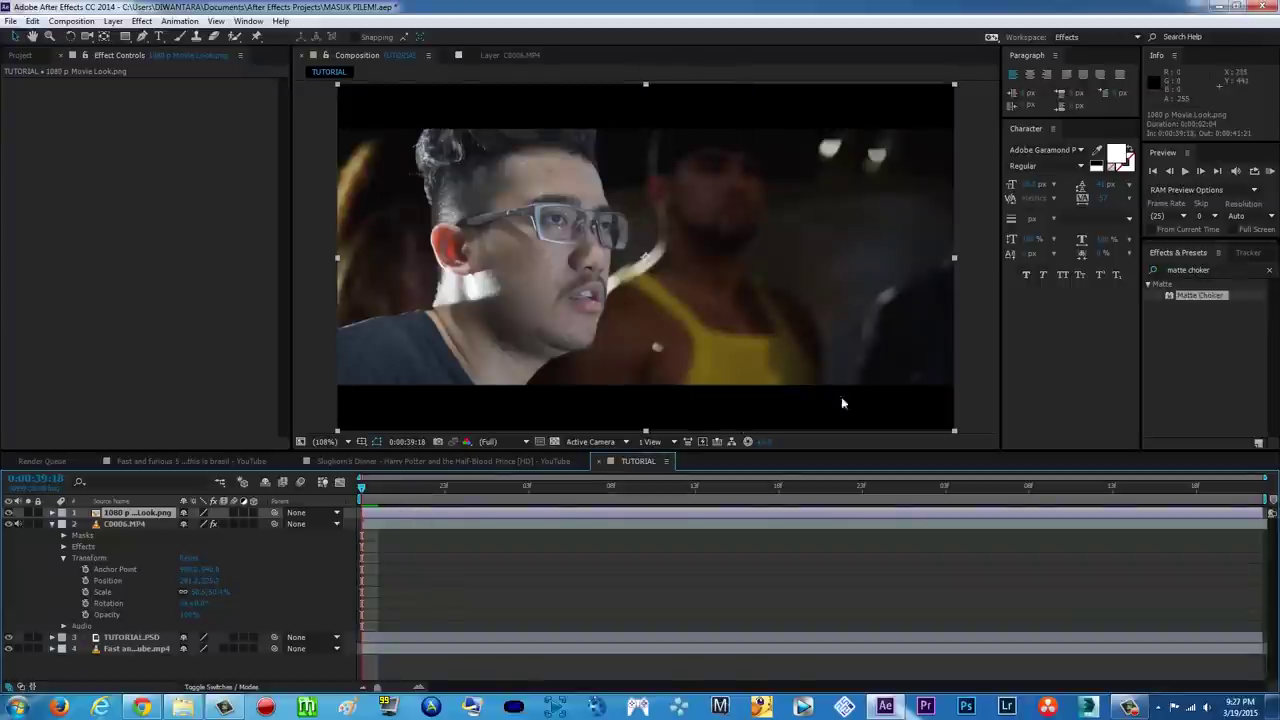
left_click(9, 513)
left_click(9, 513)
left_click(9, 513)
left_click(9, 513)
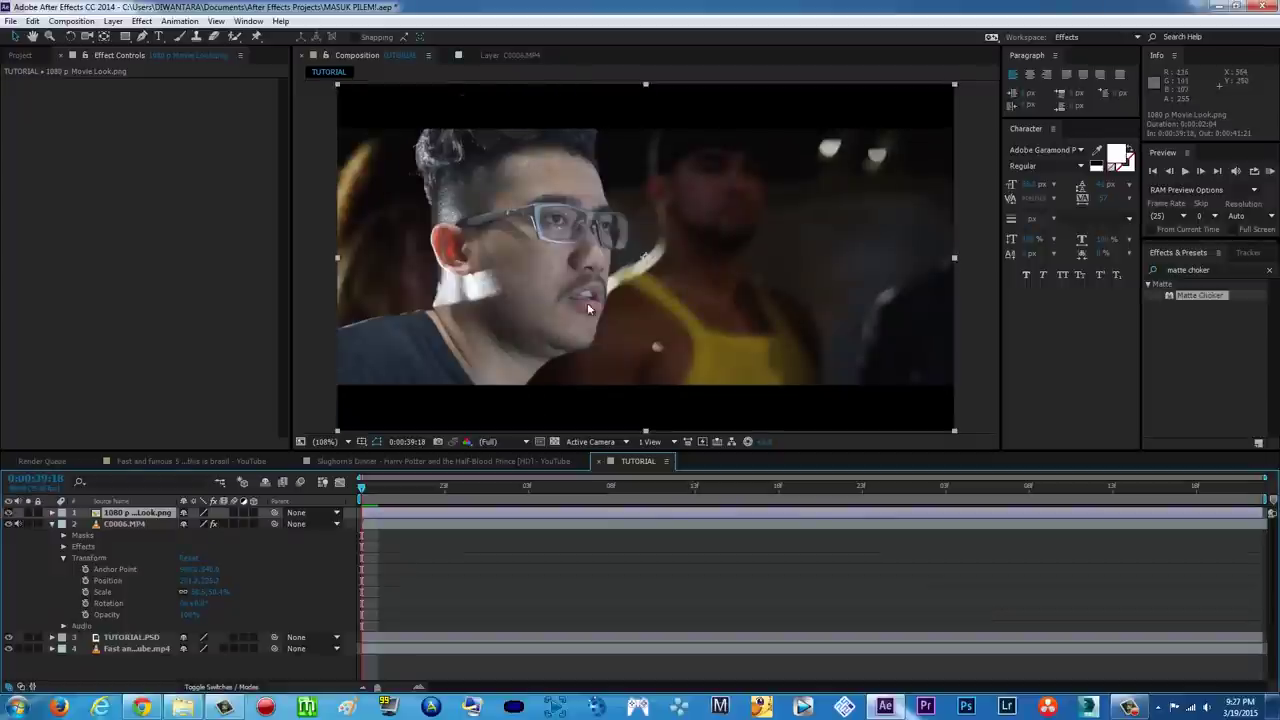
Apply the Curves colour correction effect to the keyed actor layer C0006.MP4.
left_click(120, 525)
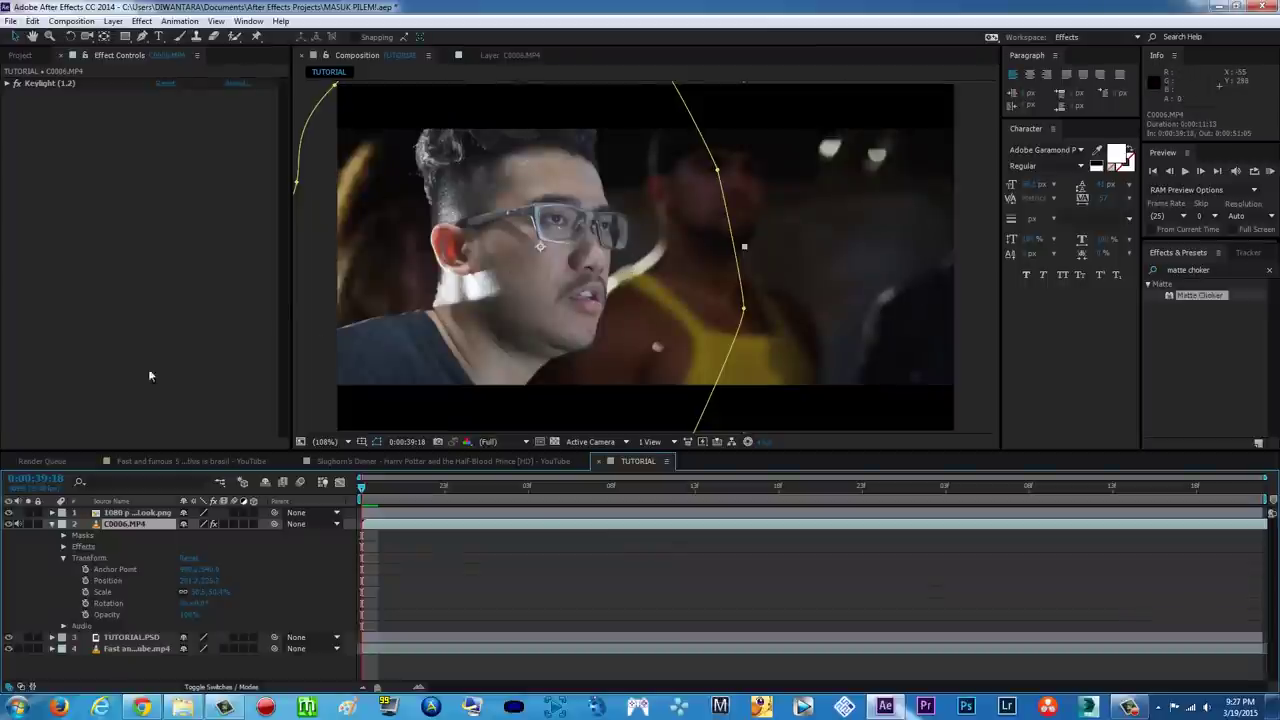
left_click(150, 514)
left_click(143, 524)
left_click(146, 21)
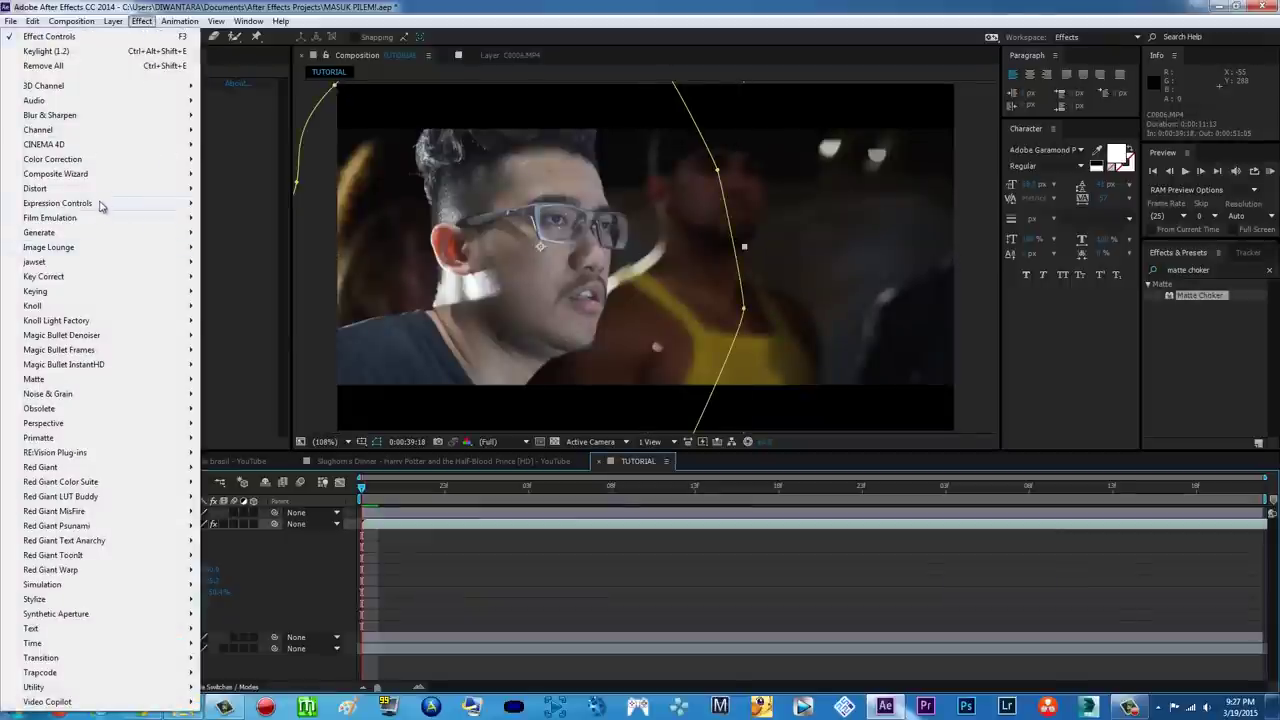
mouse_move(100, 160)
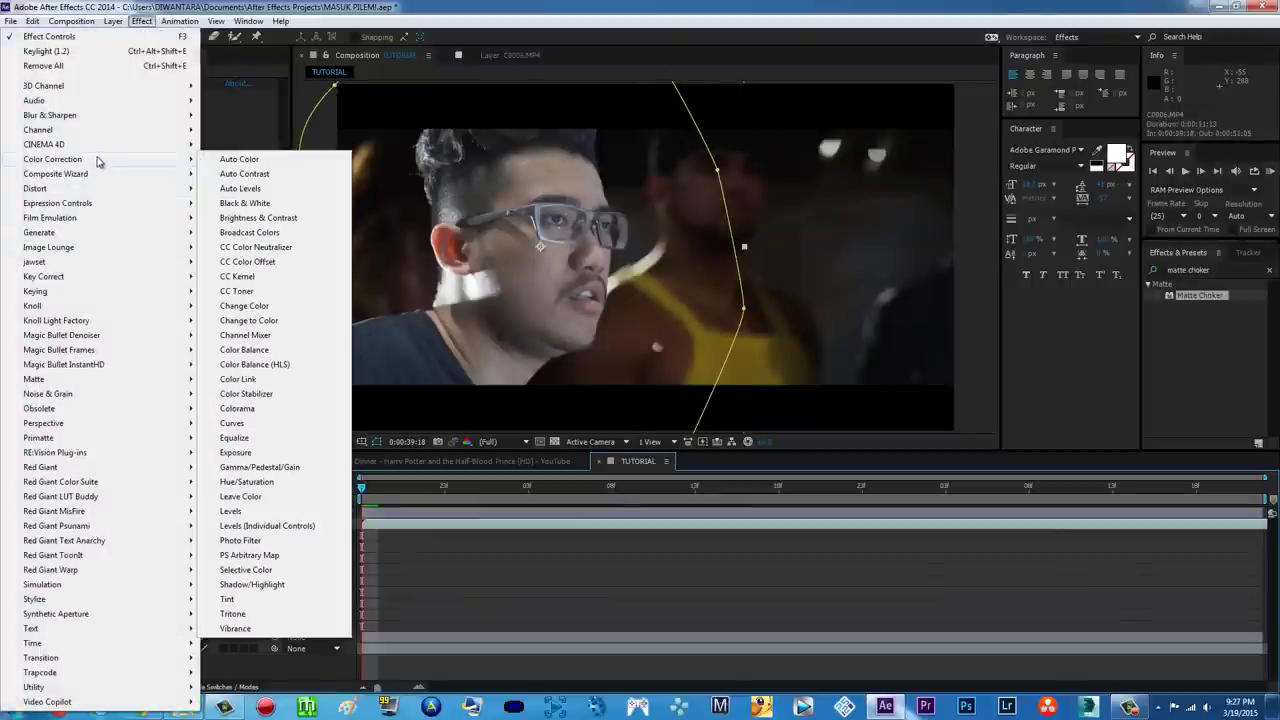
left_click(262, 425)
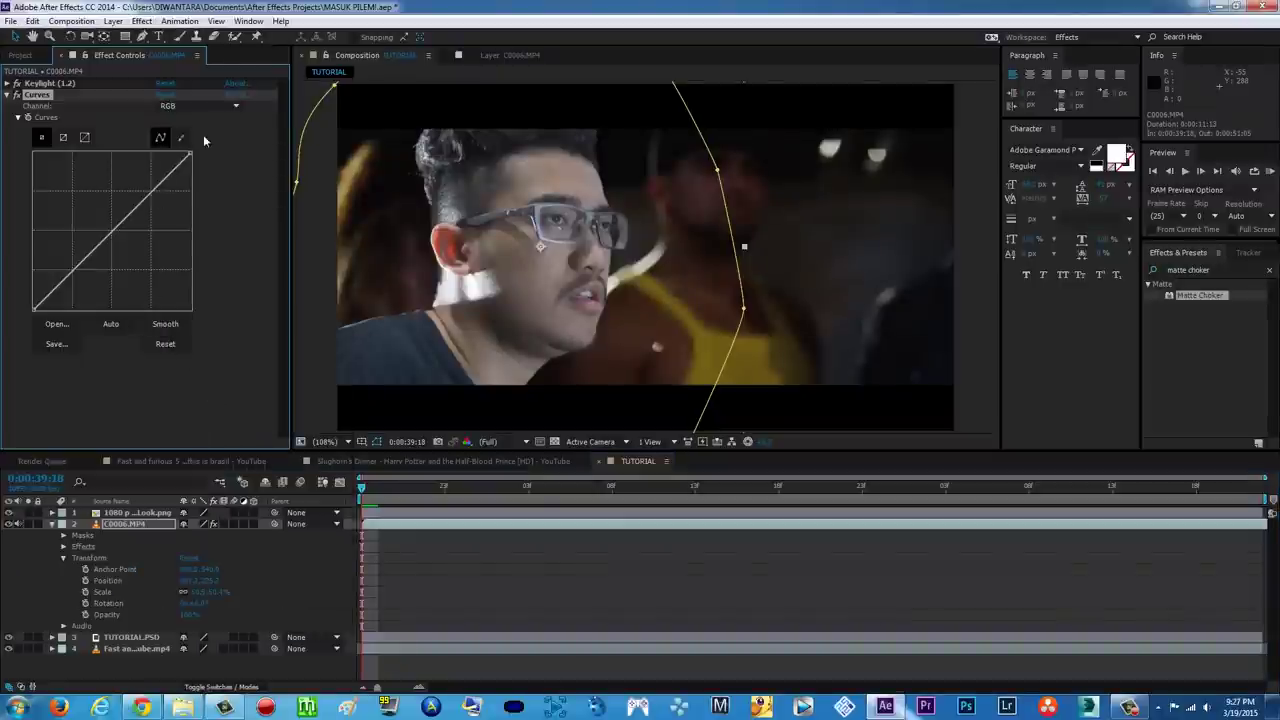
Darken the actor with the RGB curve by pulling its midpoint down, and move both endpoints slightly inward for more contrast.
left_click(216, 106)
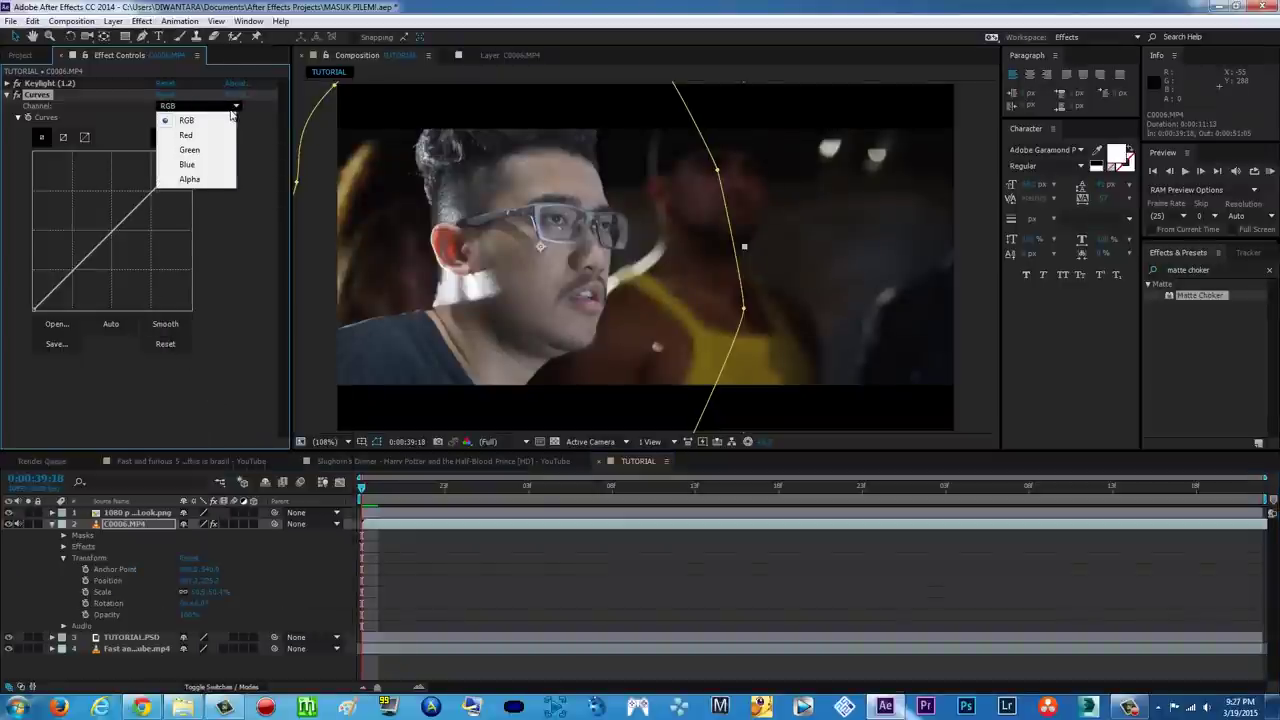
left_click(111, 236)
left_click_drag(111, 235, 123, 250)
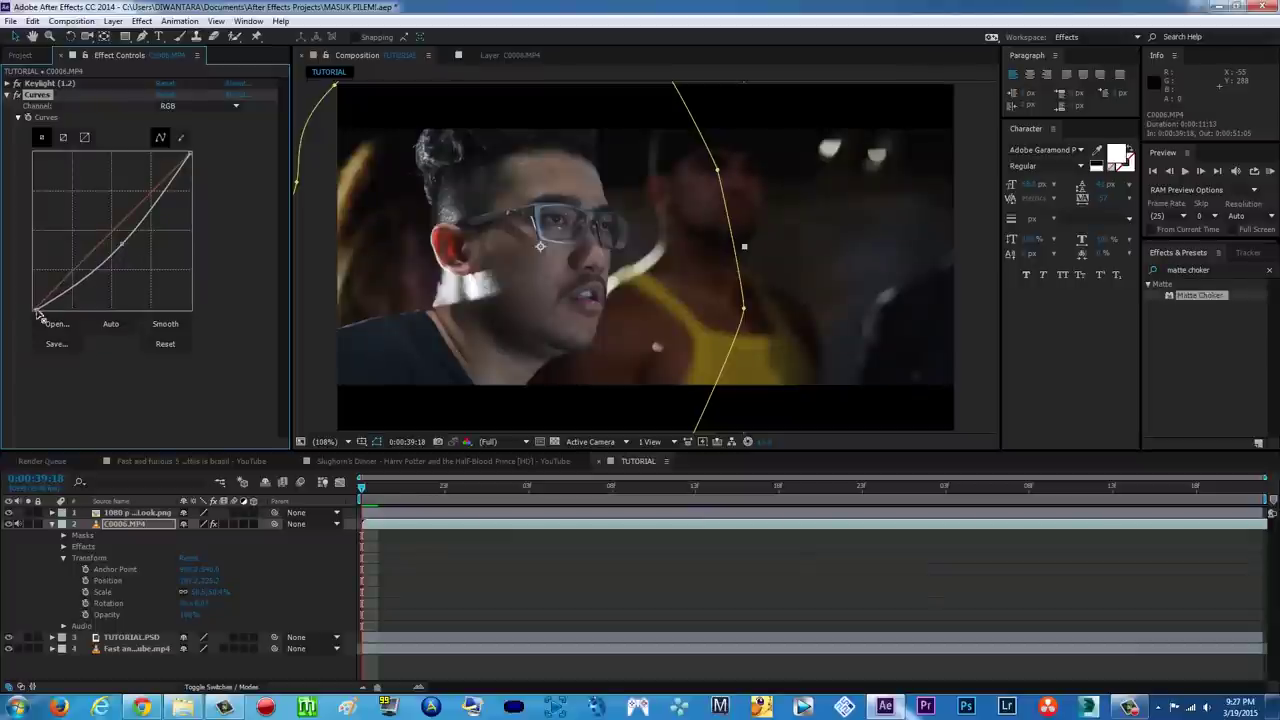
left_click_drag(36, 312, 41, 314)
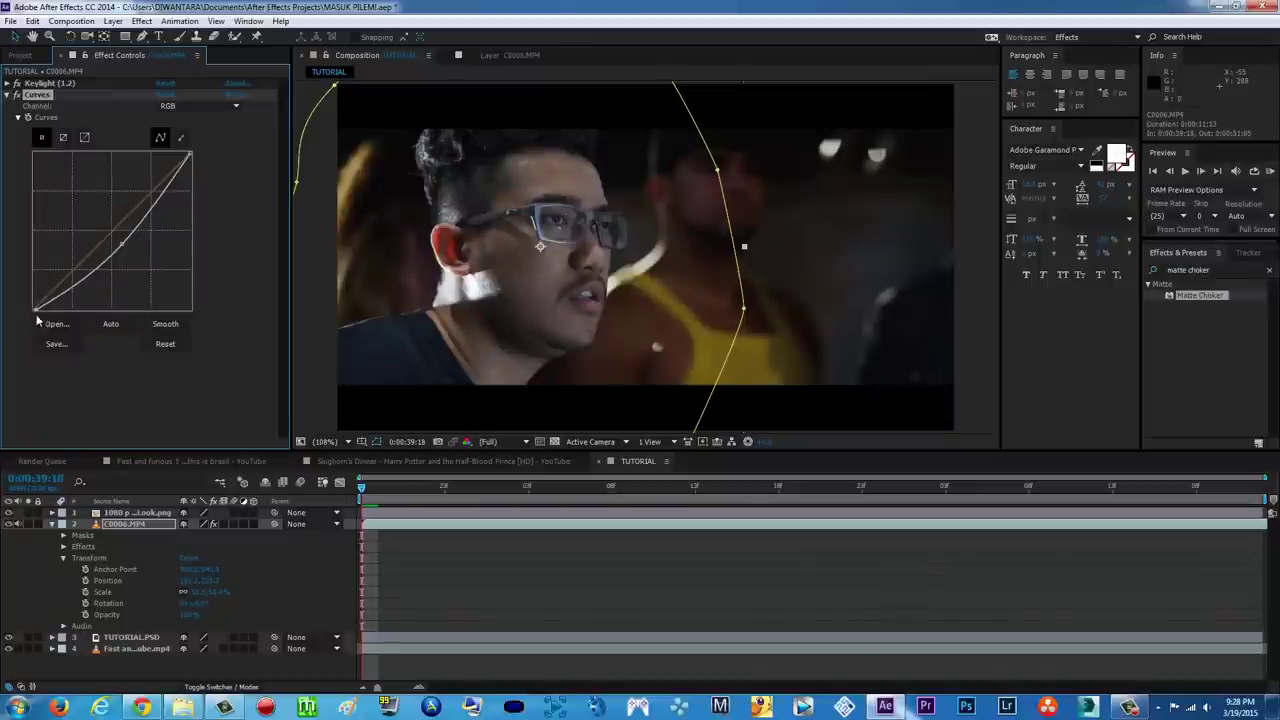
left_click_drag(36, 310, 39, 311)
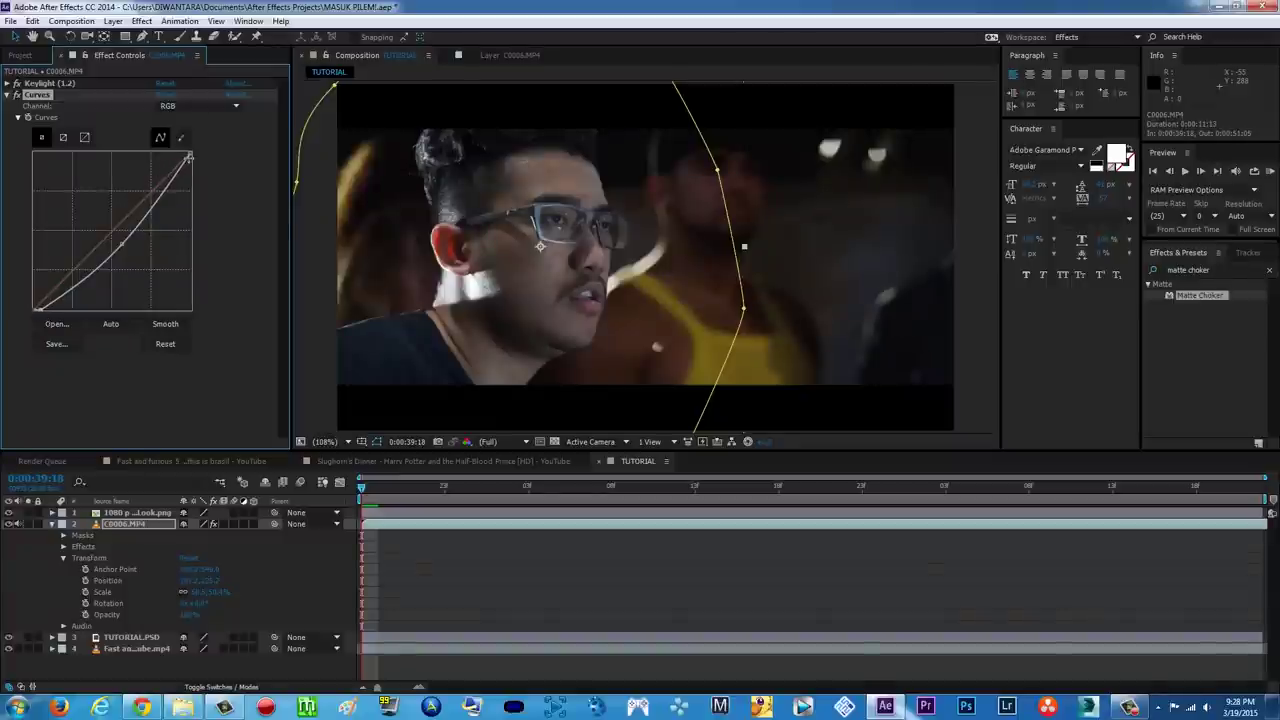
left_click_drag(190, 155, 184, 156)
left_click_drag(121, 241, 130, 254)
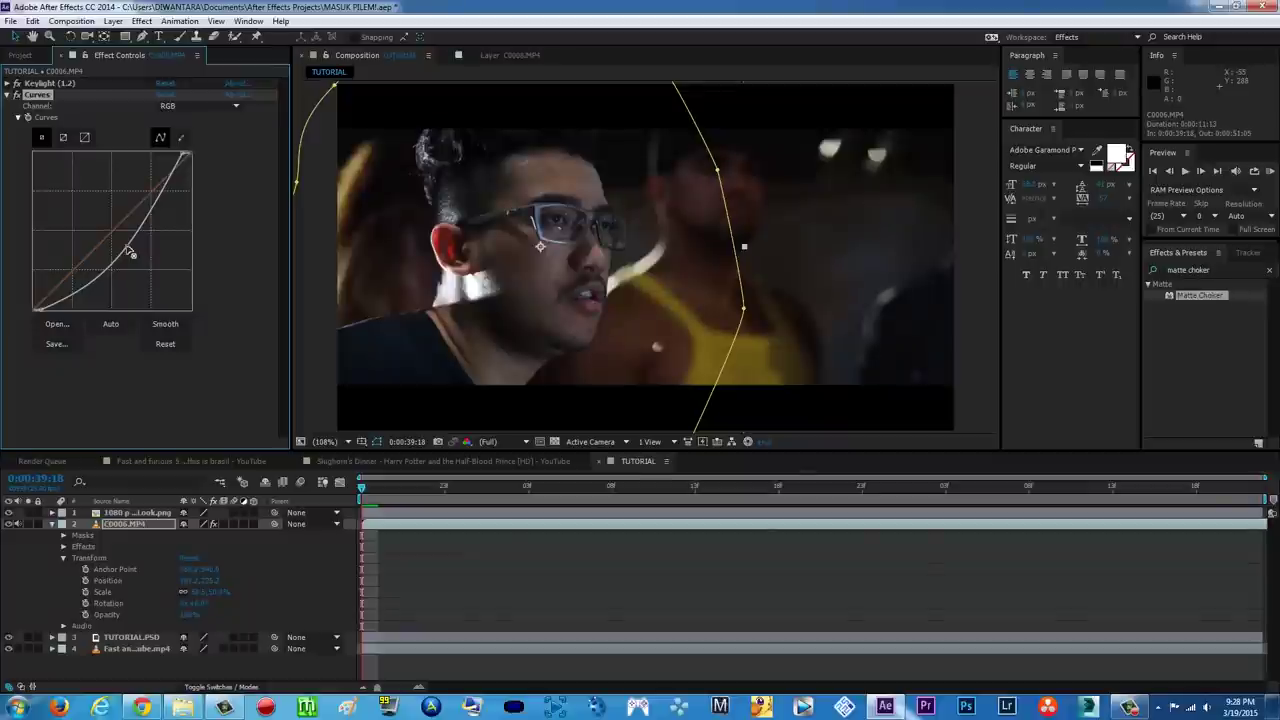
left_click_drag(125, 245, 129, 253)
Raise the midpoint of the Red curve slightly and place a midpoint on the Green curve close to the diagonal.
left_click(221, 110)
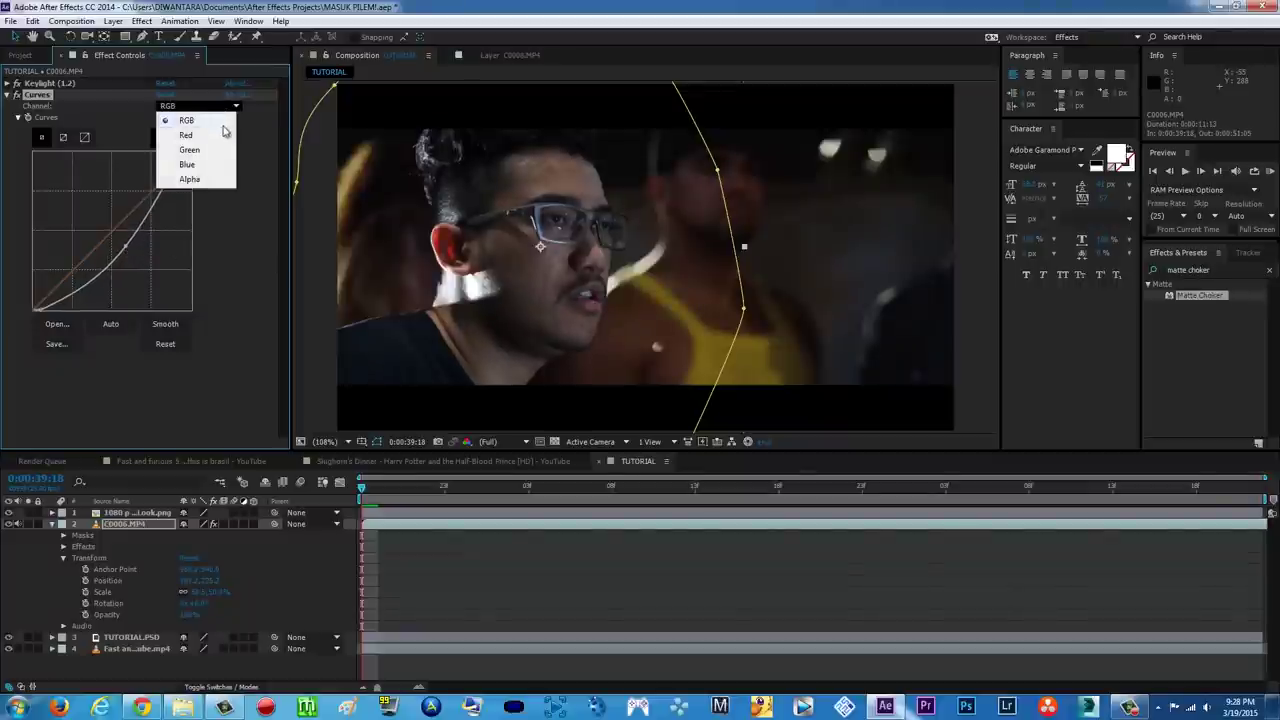
left_click(220, 131)
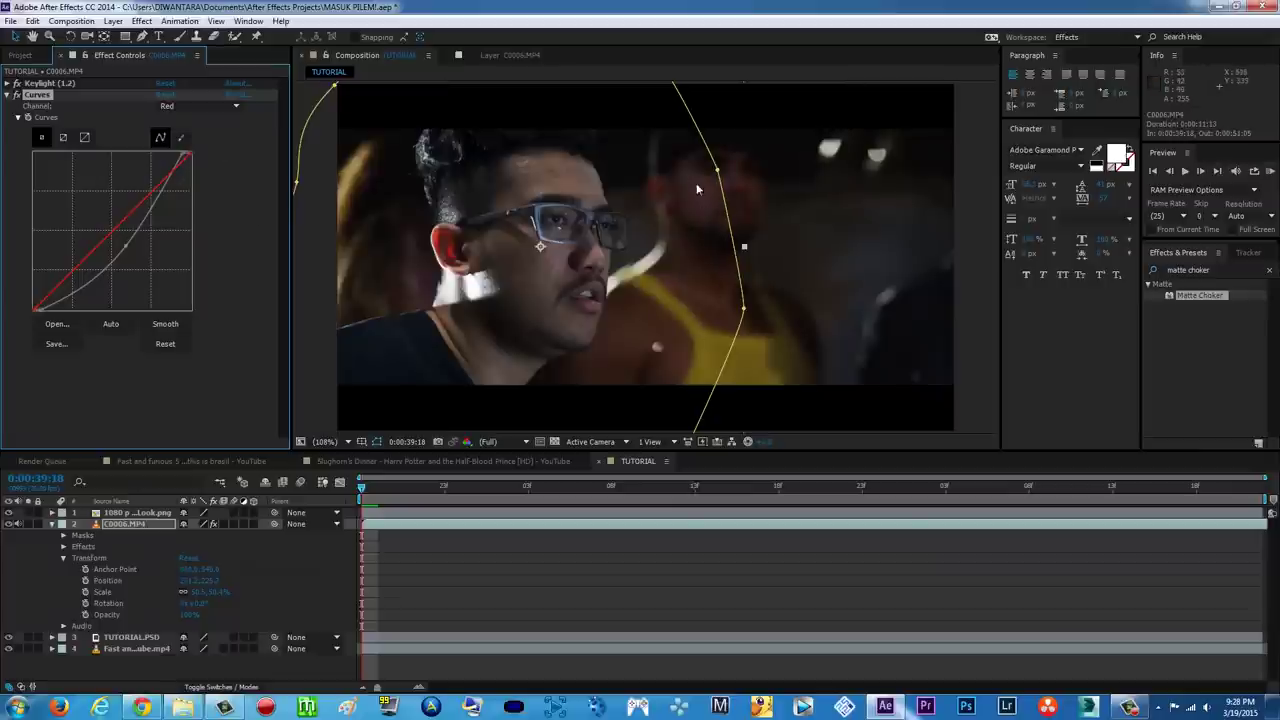
left_click_drag(114, 229, 111, 230)
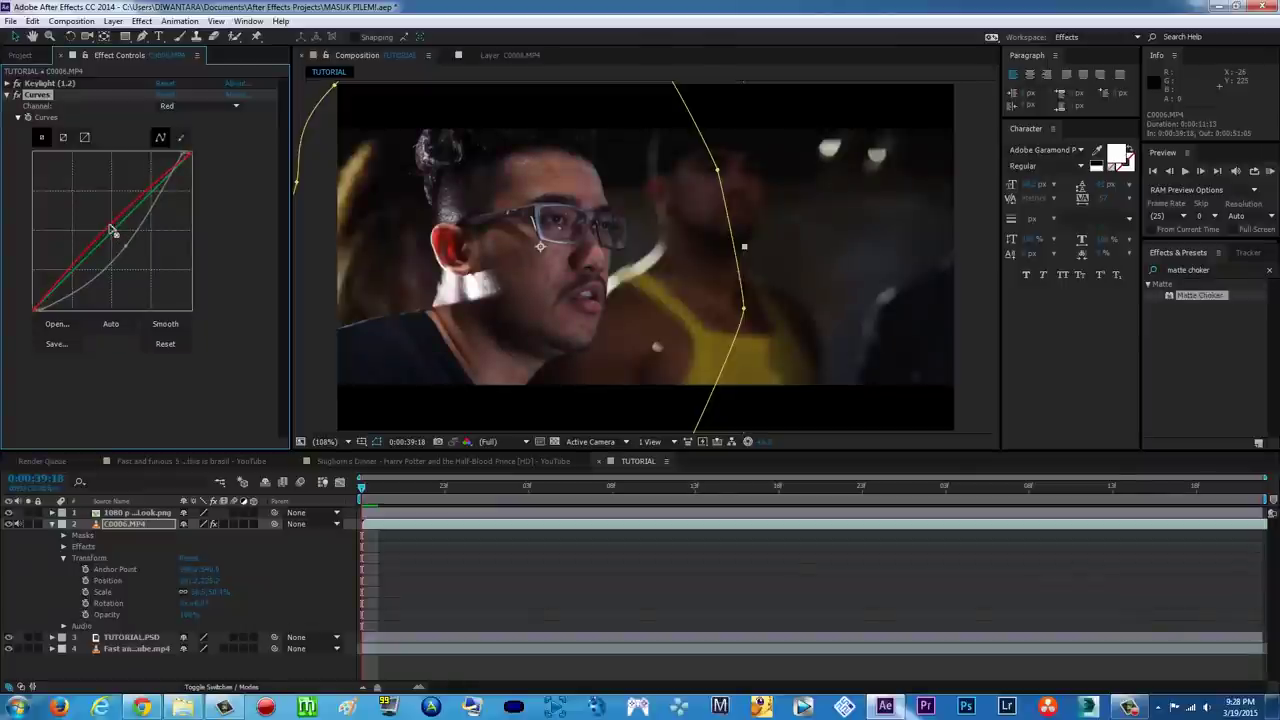
left_click(199, 107)
left_click(192, 150)
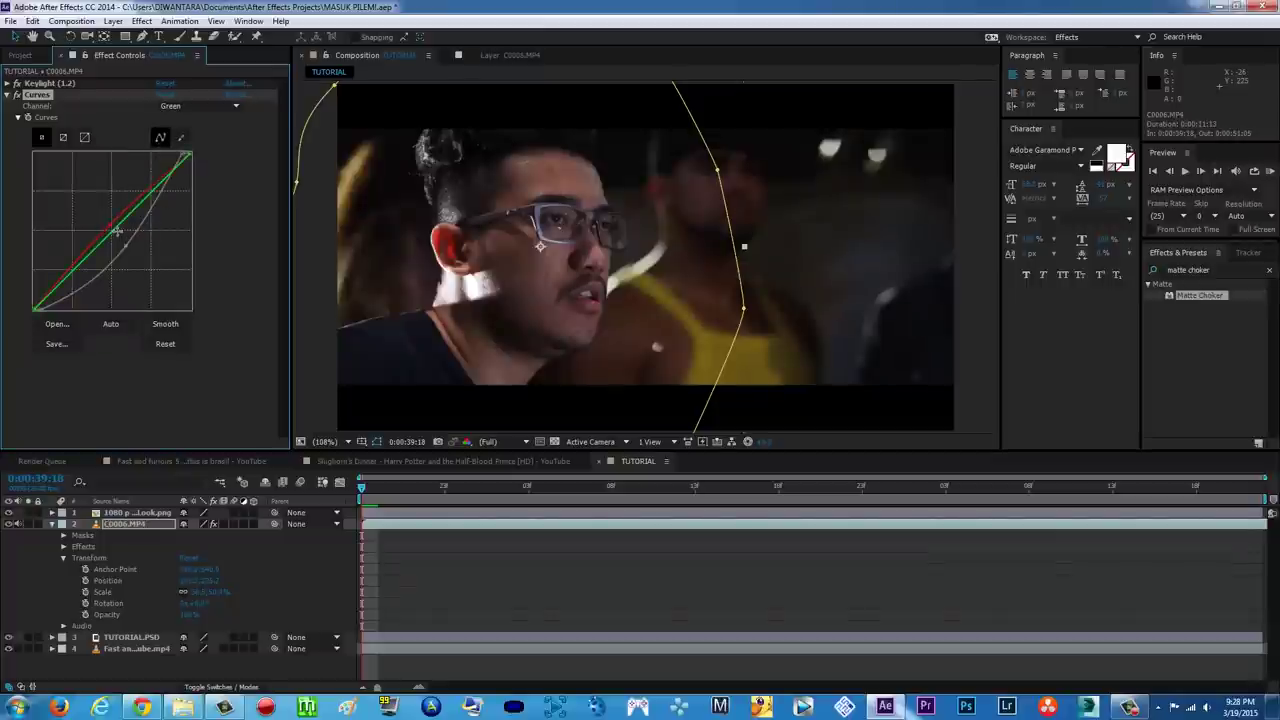
left_click_drag(114, 231, 114, 231)
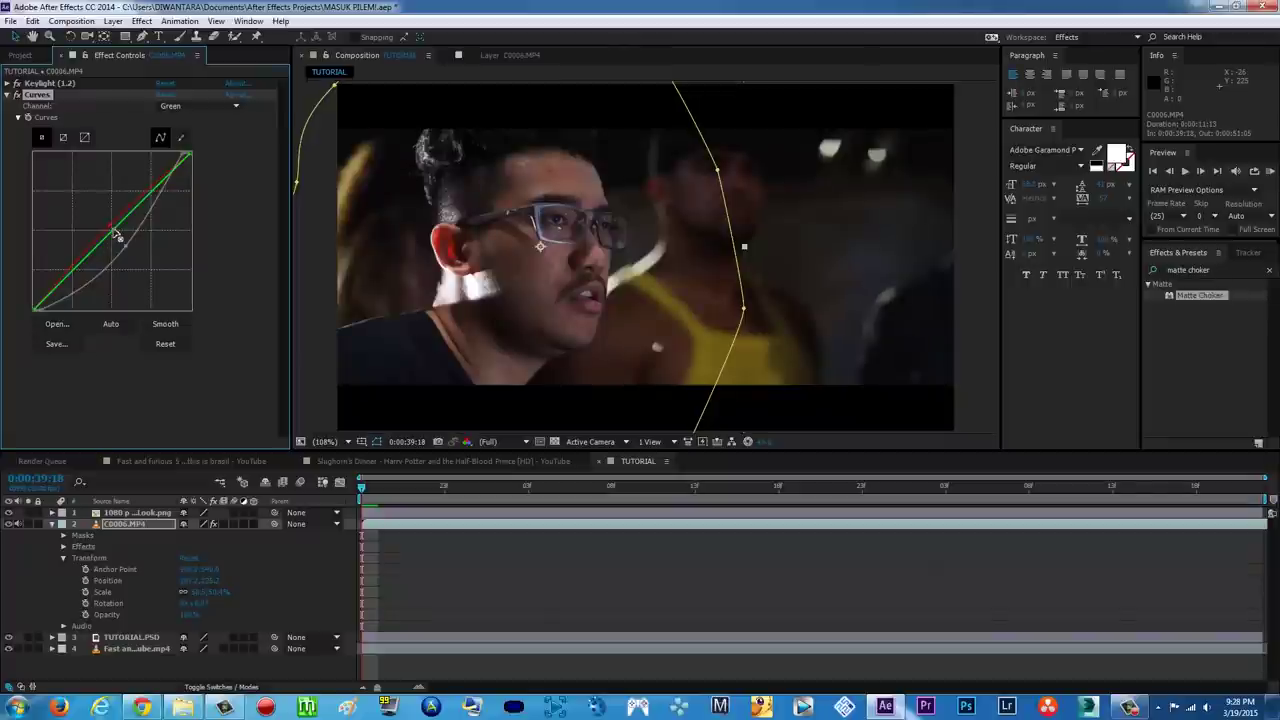
Fine-tune the midpoint of the Blue curve close to the diagonal to balance the skin tone, and collapse the Curves settings.
left_click(208, 108)
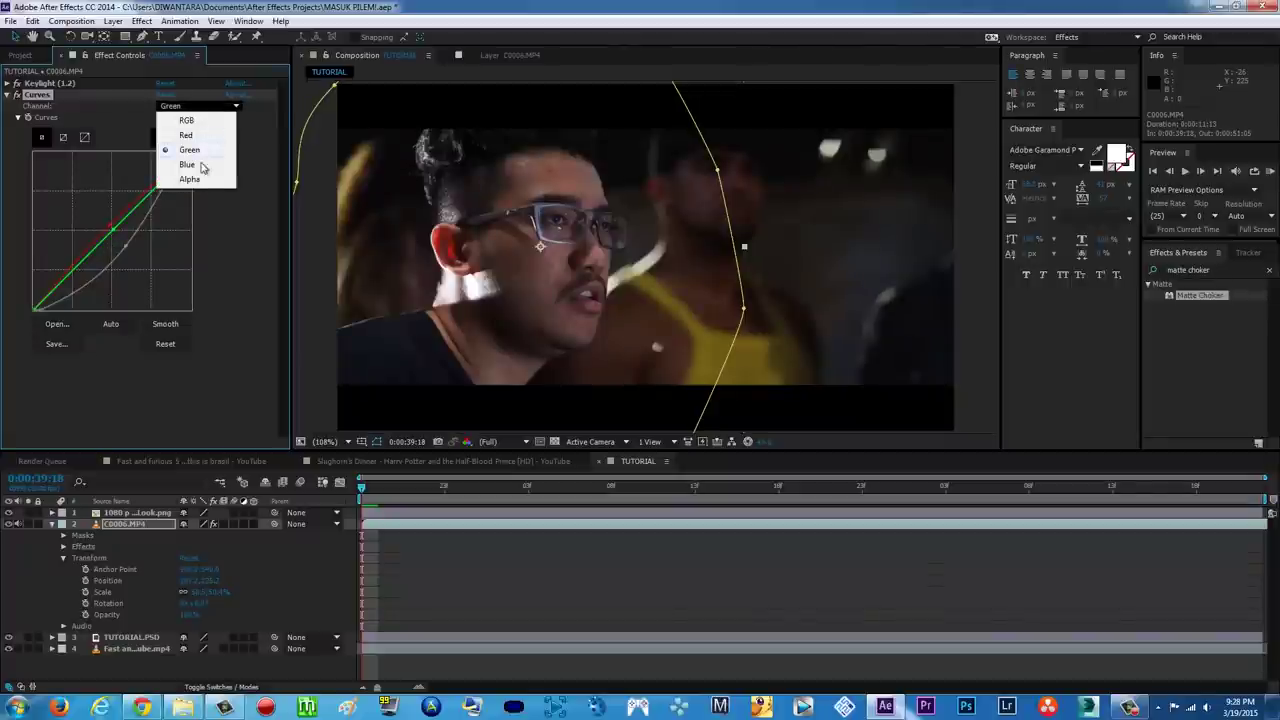
left_click(188, 165)
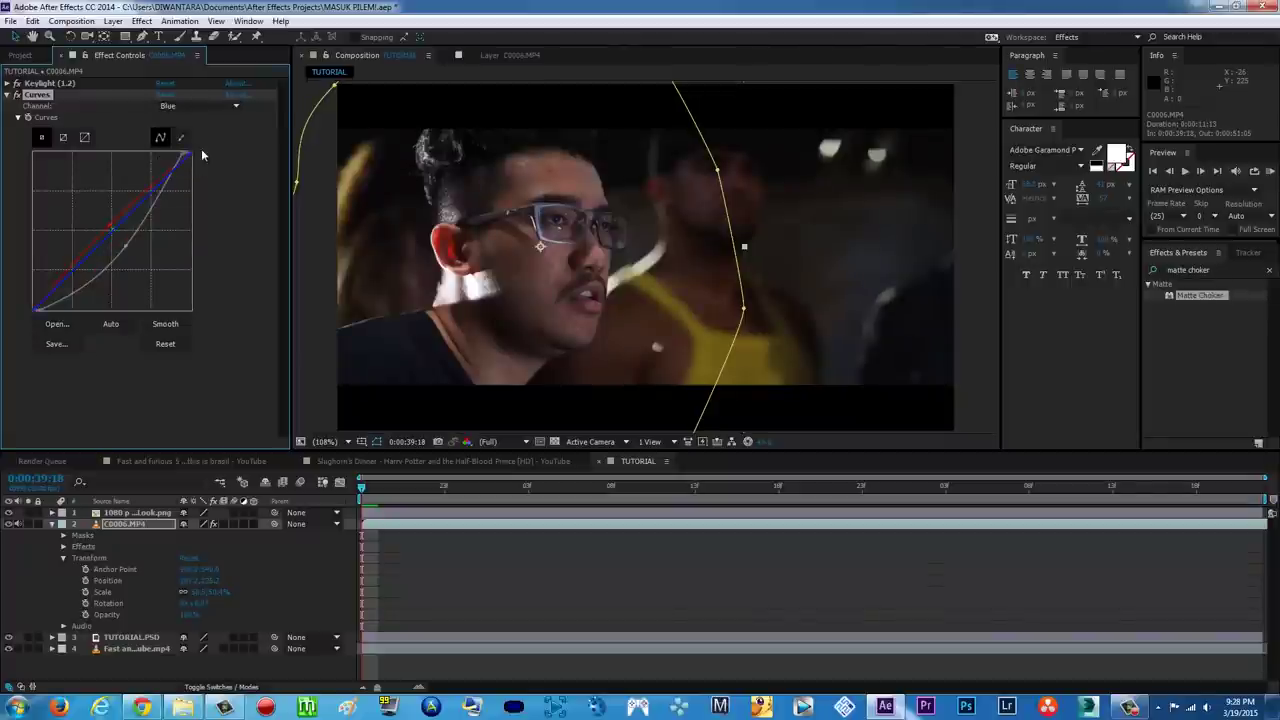
left_click_drag(111, 230, 115, 241)
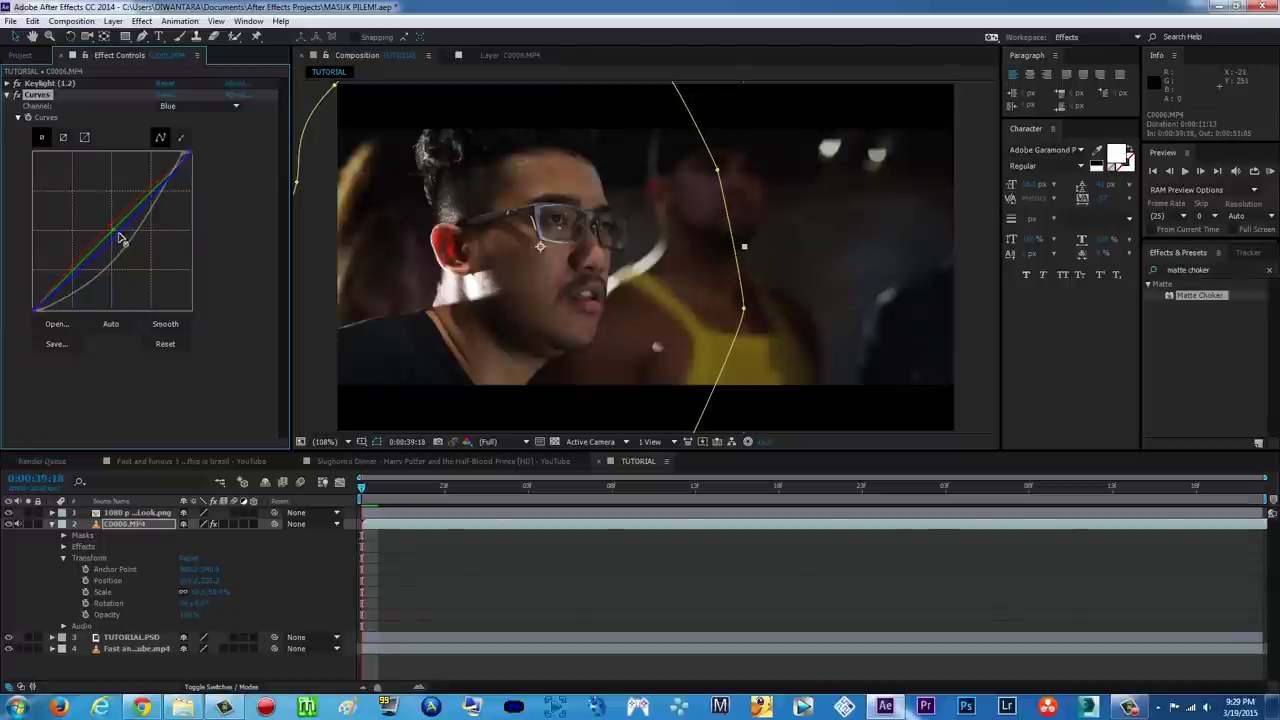
left_click_drag(117, 234, 111, 230)
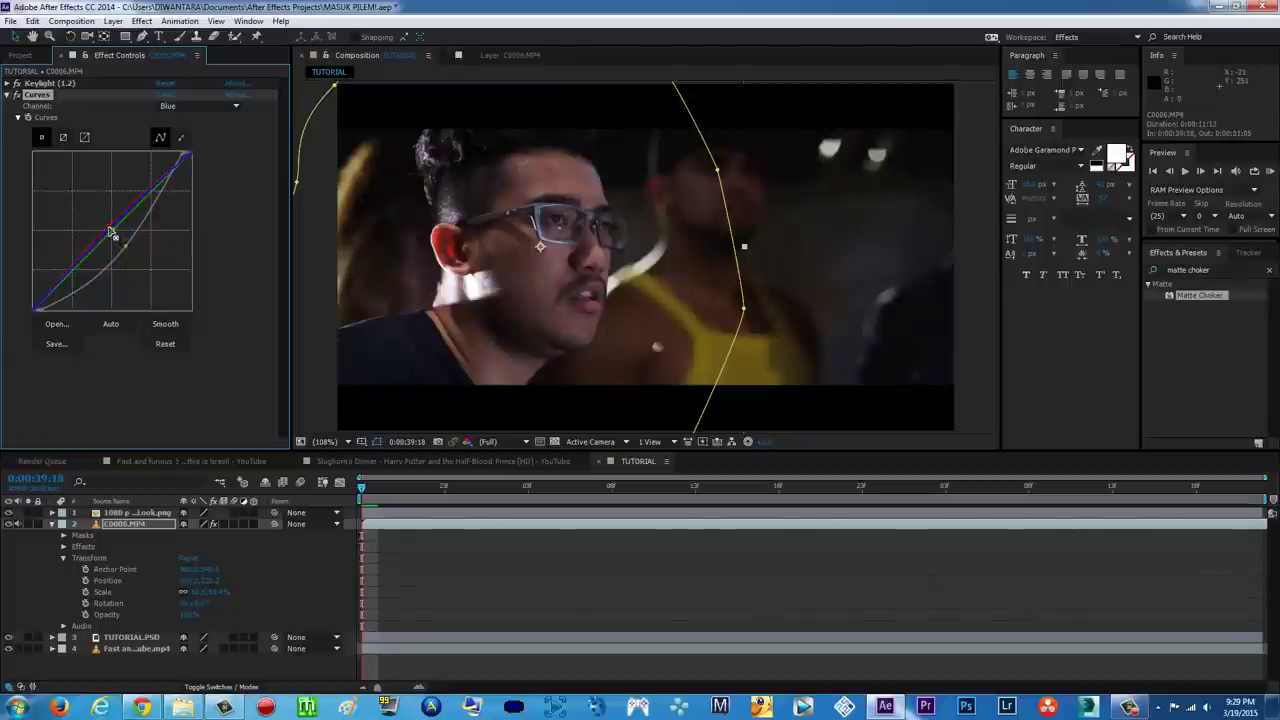
left_click_drag(118, 235, 114, 231)
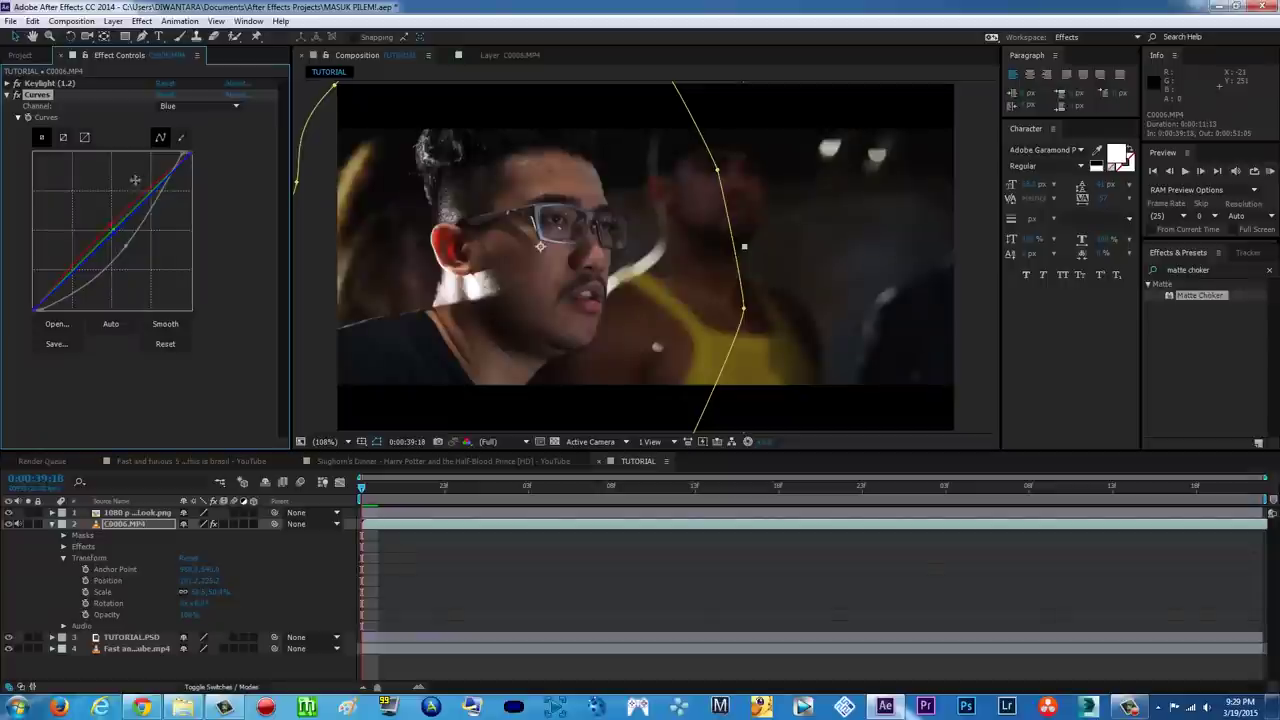
left_click(190, 112)
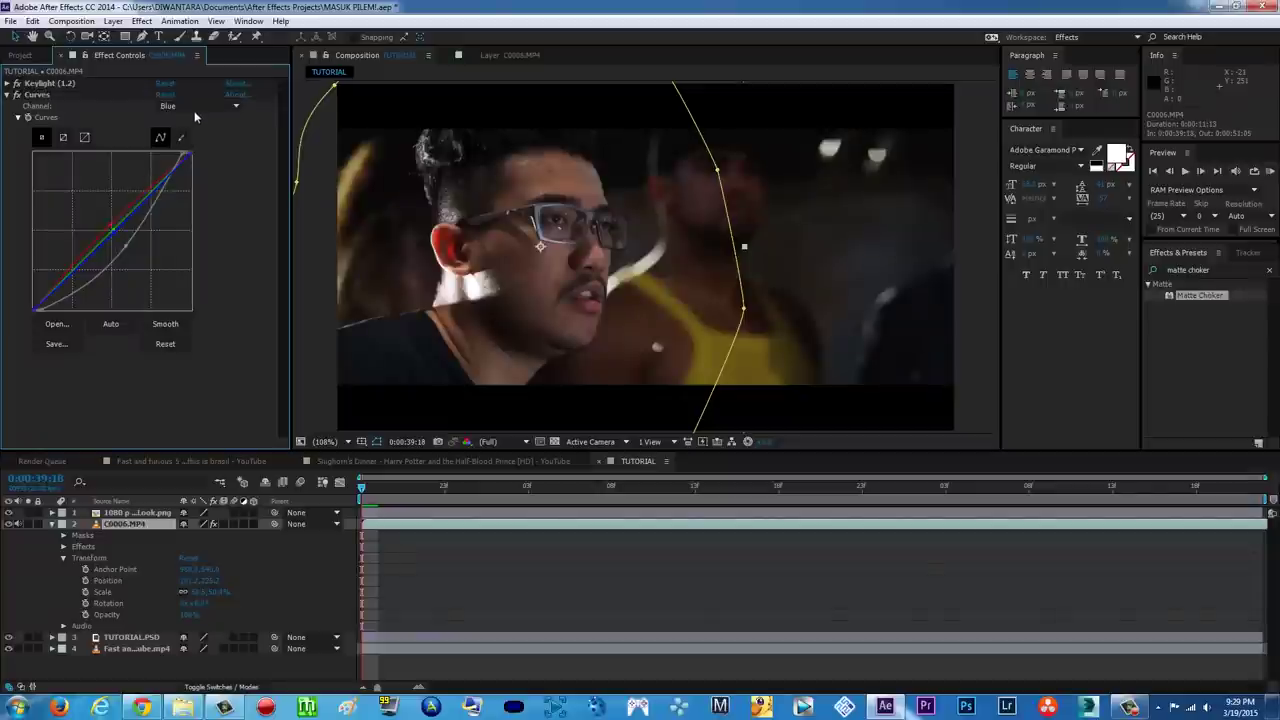
left_click(6, 96)
Apply Brightness & Contrast to the actor layer and lower both Brightness and Contrast to slightly negative values.
left_click(142, 22)
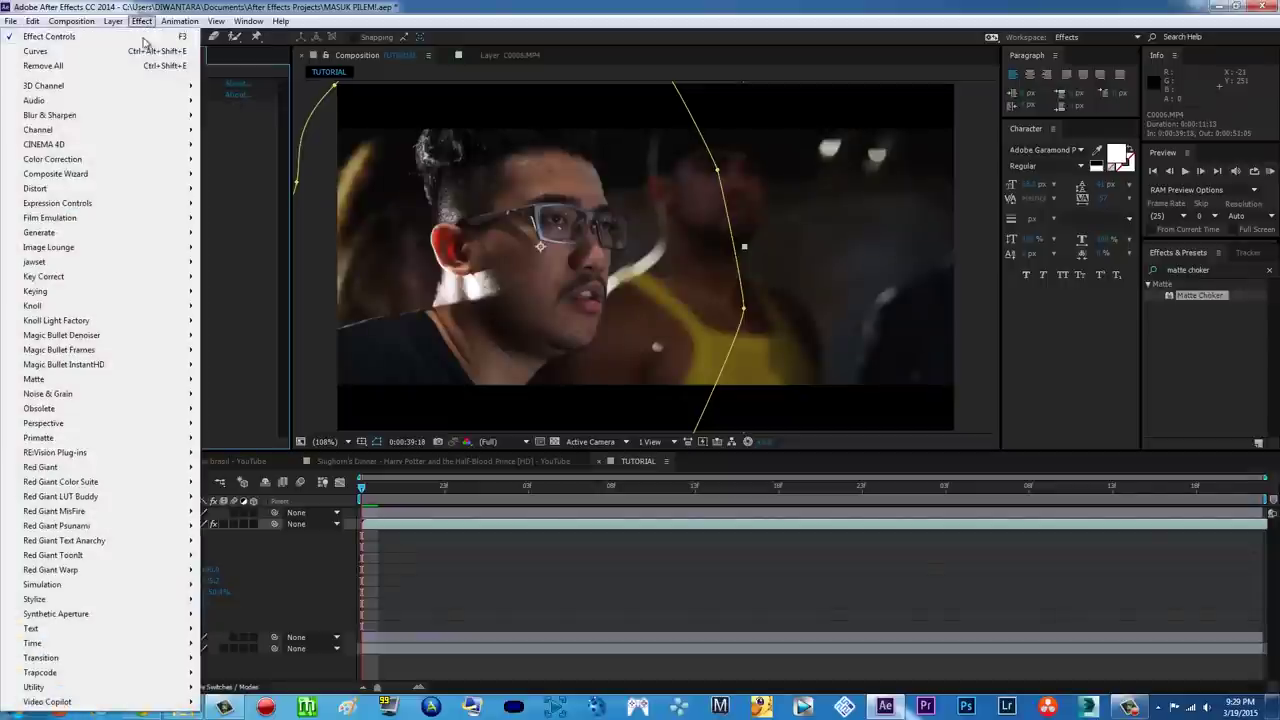
mouse_move(145, 160)
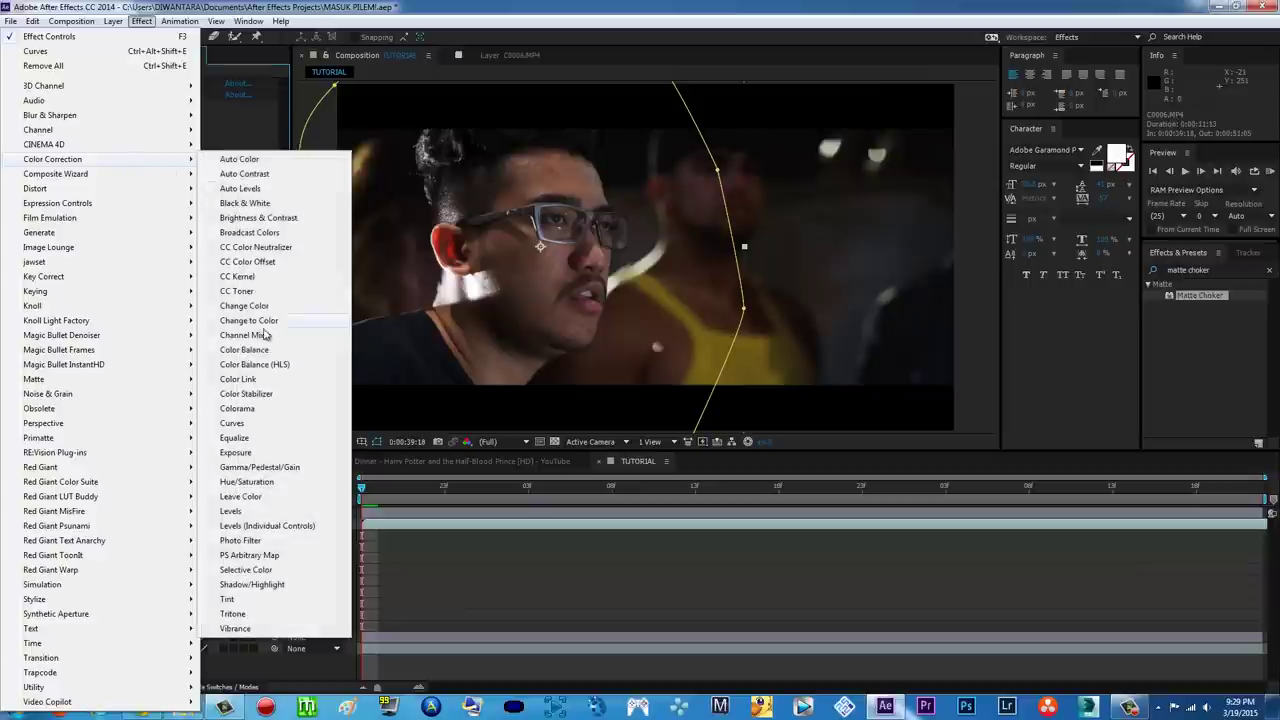
left_click(260, 218)
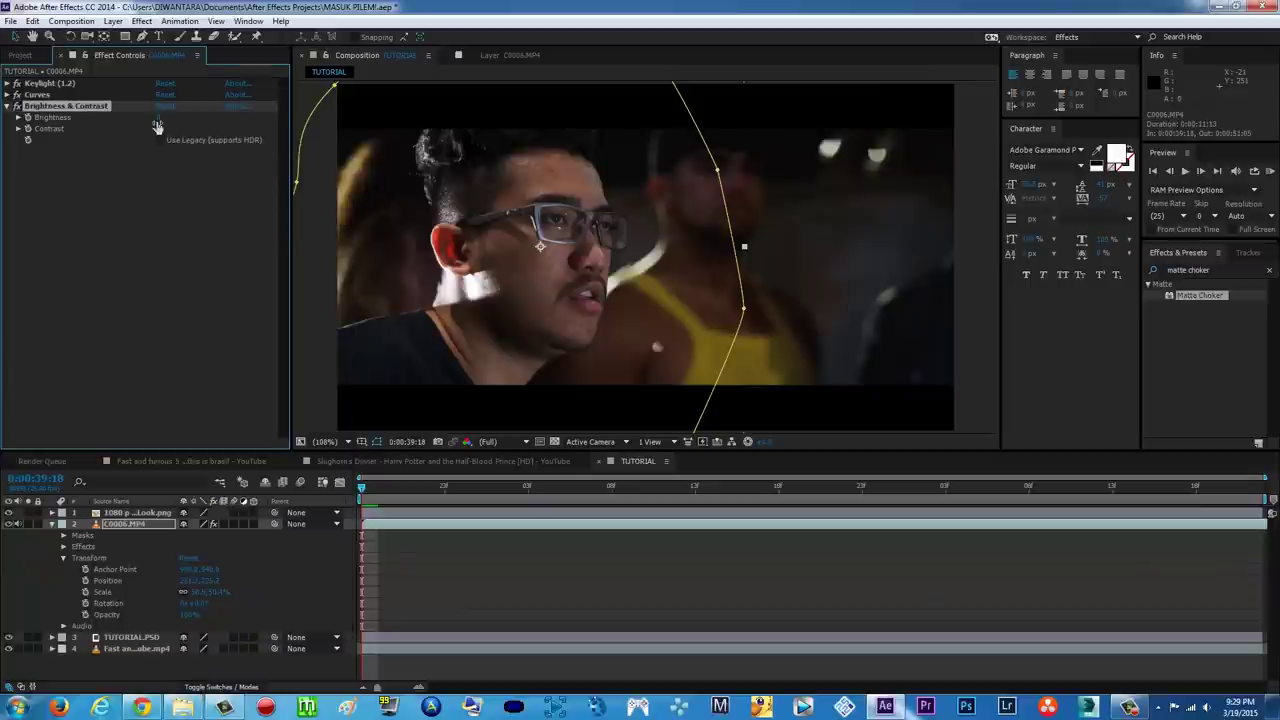
left_click_drag(160, 117, 131, 117)
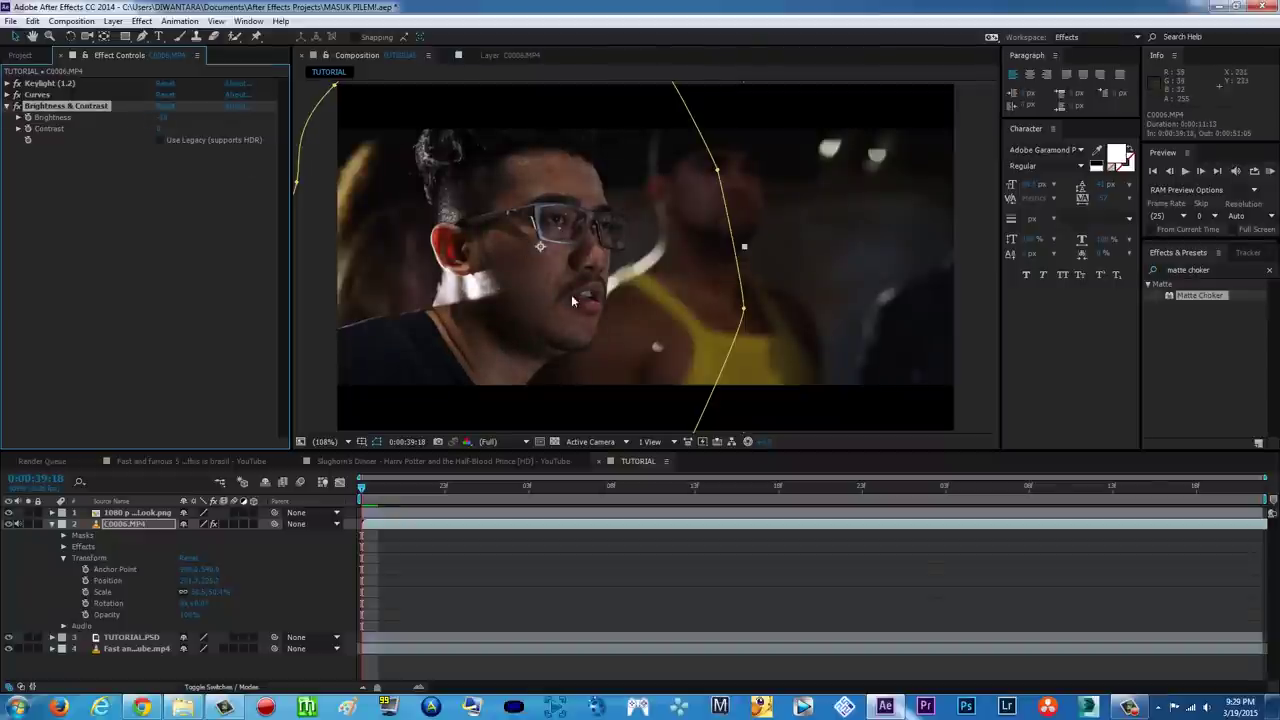
left_click_drag(158, 126, 134, 123)
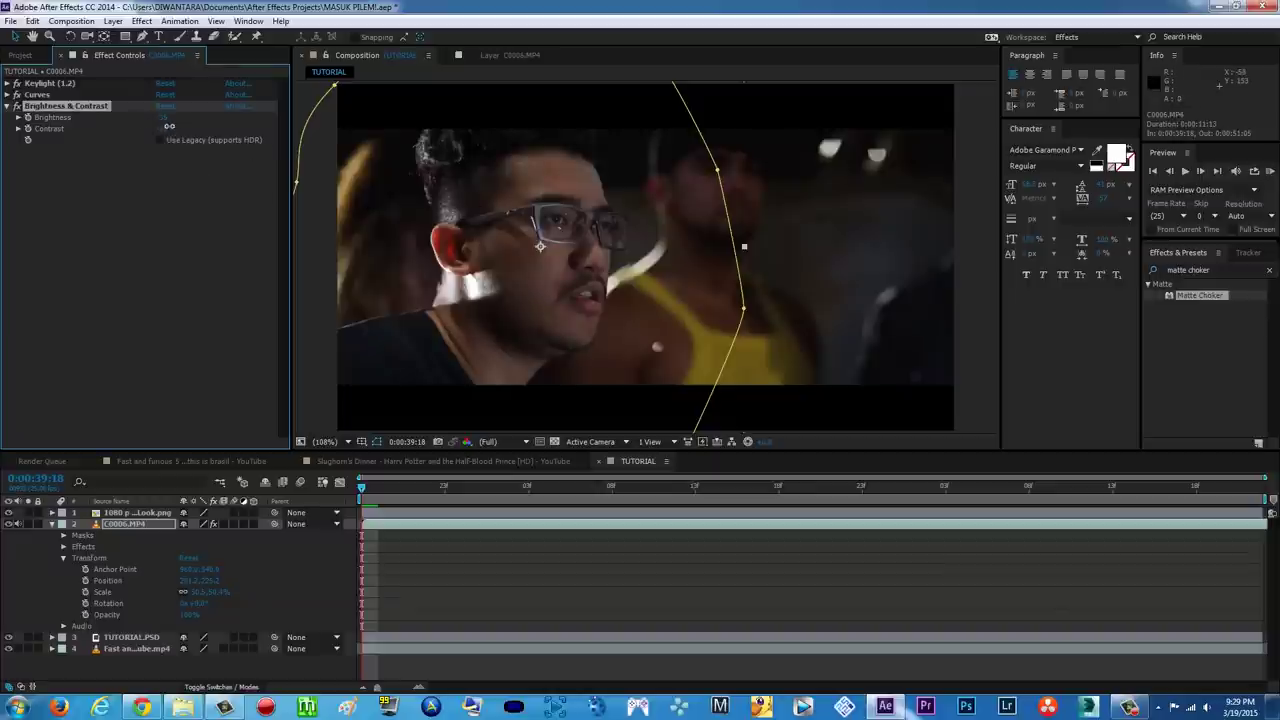
left_click(972, 251)
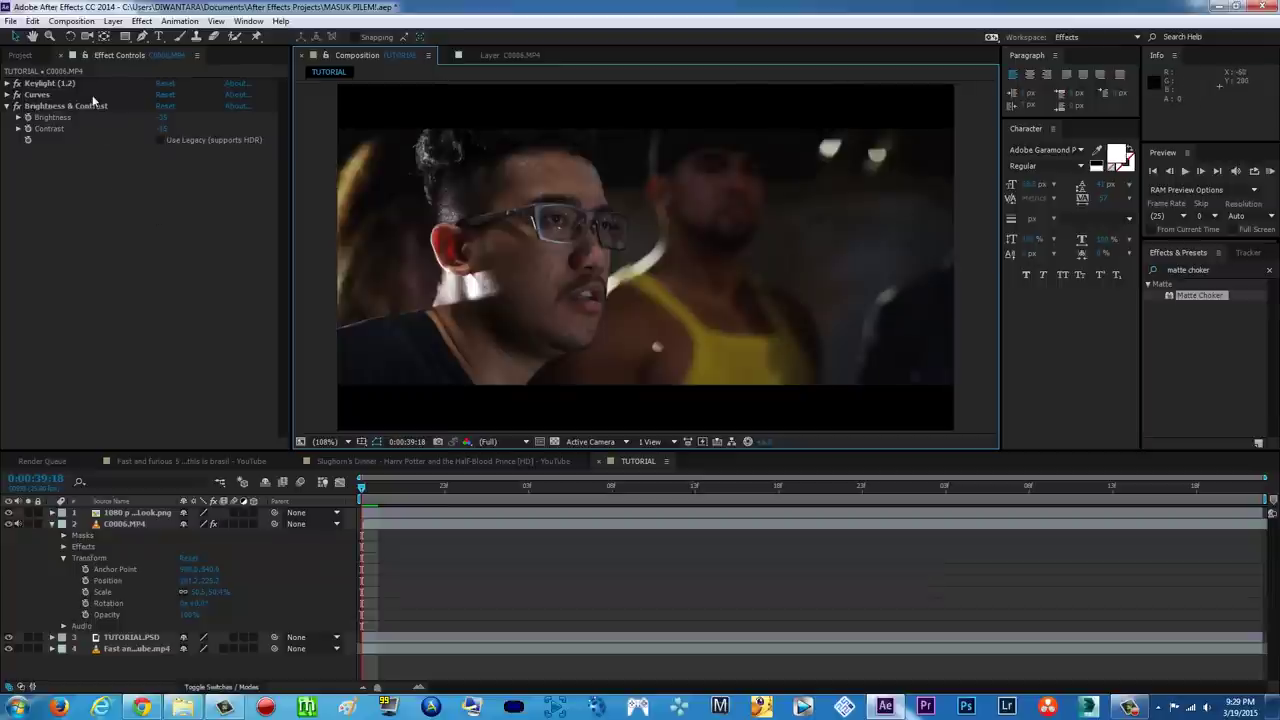
Review the Curves settings and scrub the composition to check the actor's grade, ending at 0:00:39:20.
left_click(7, 94)
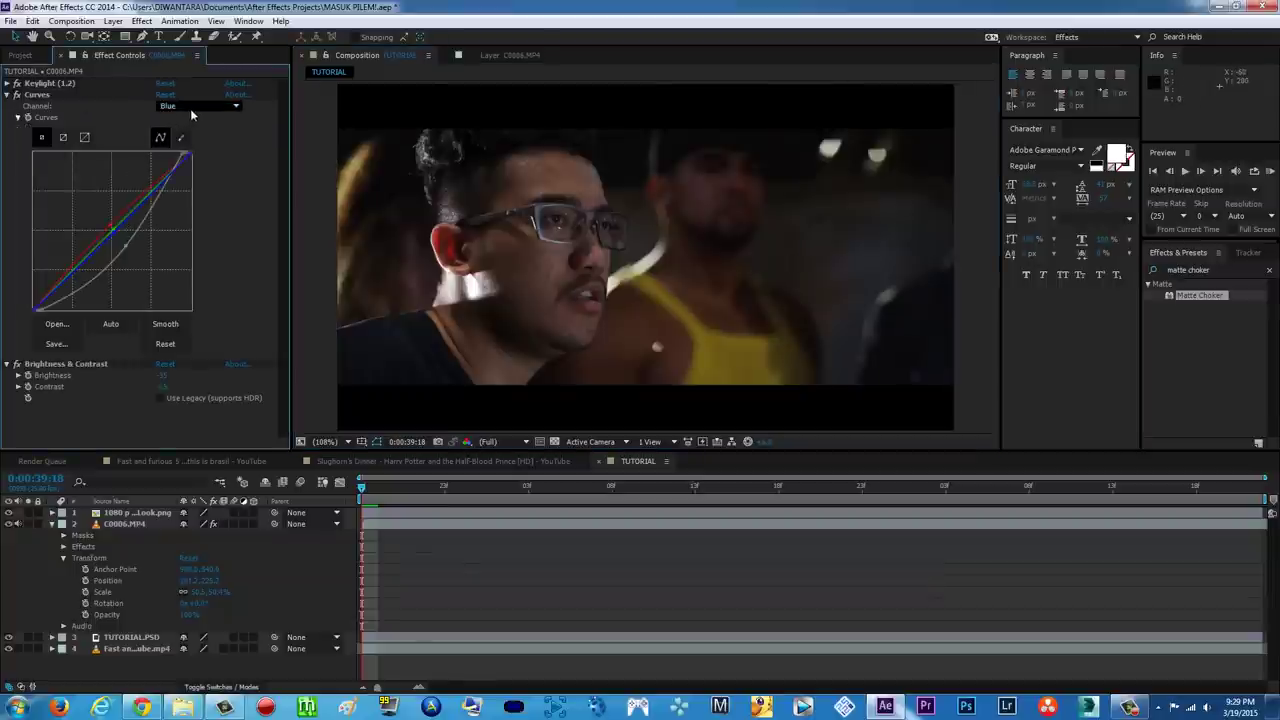
left_click(7, 94)
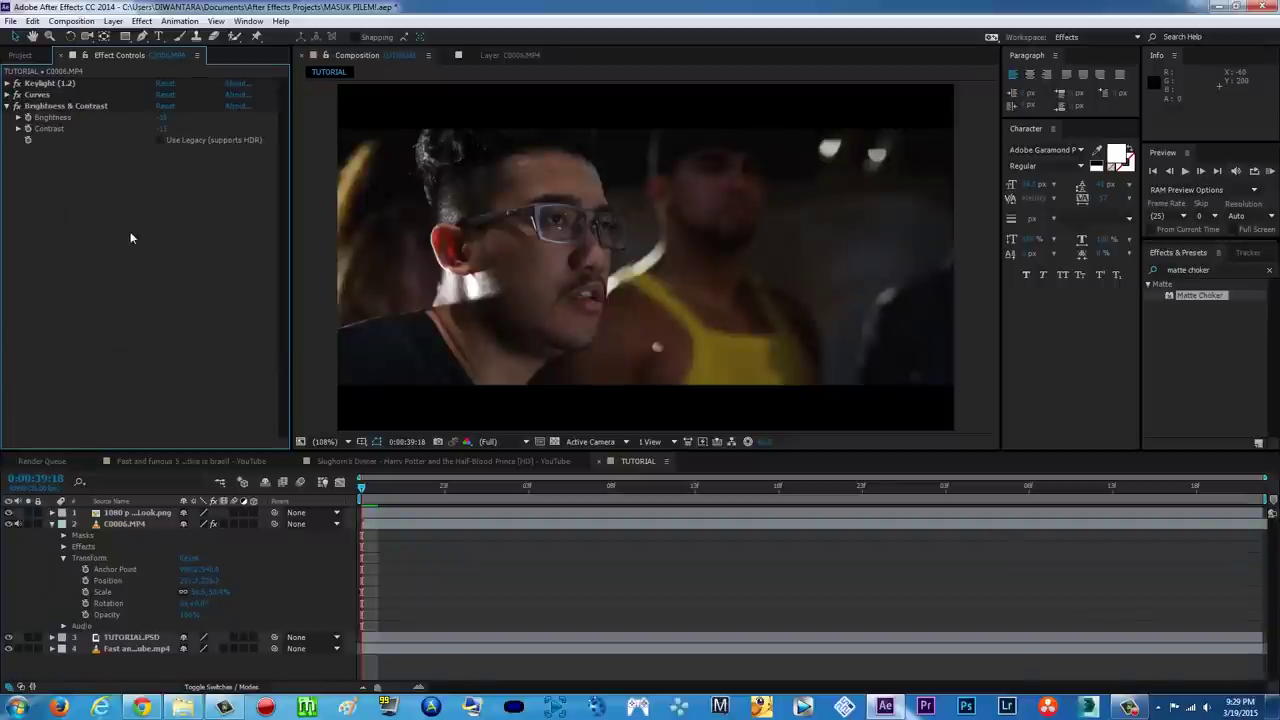
left_click_drag(390, 490, 561, 490)
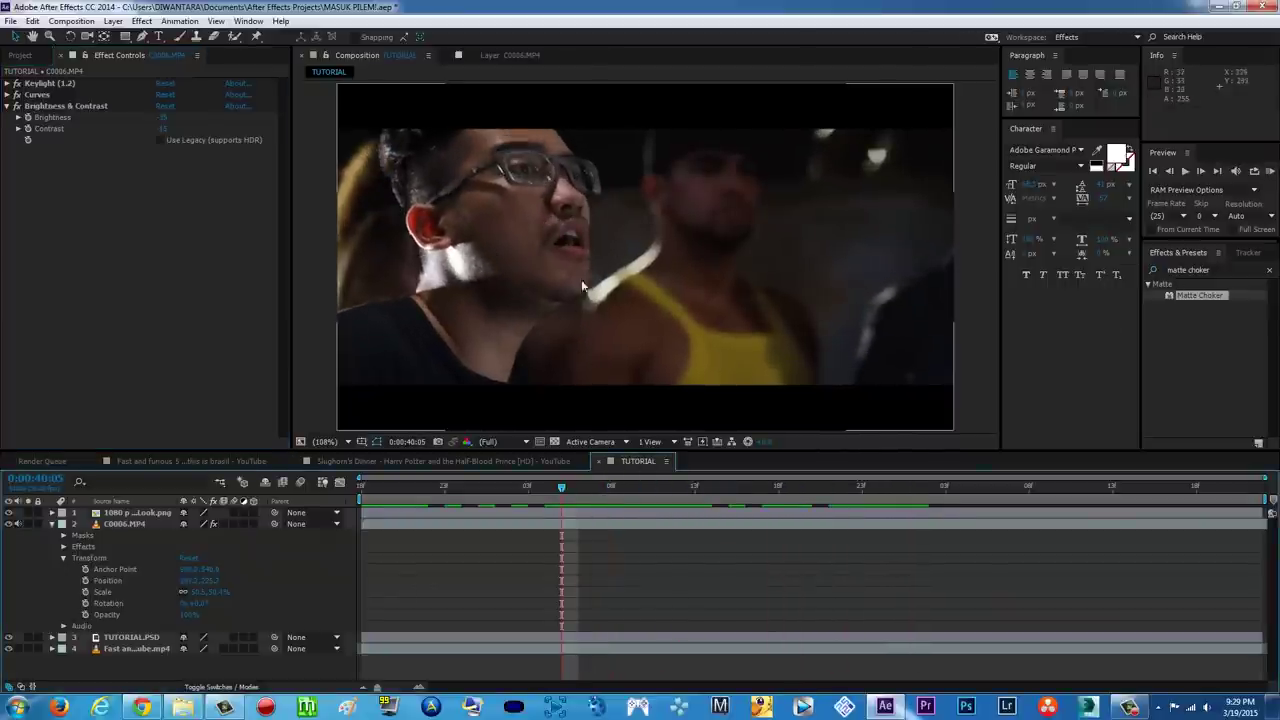
left_click(428, 489)
left_click(395, 489)
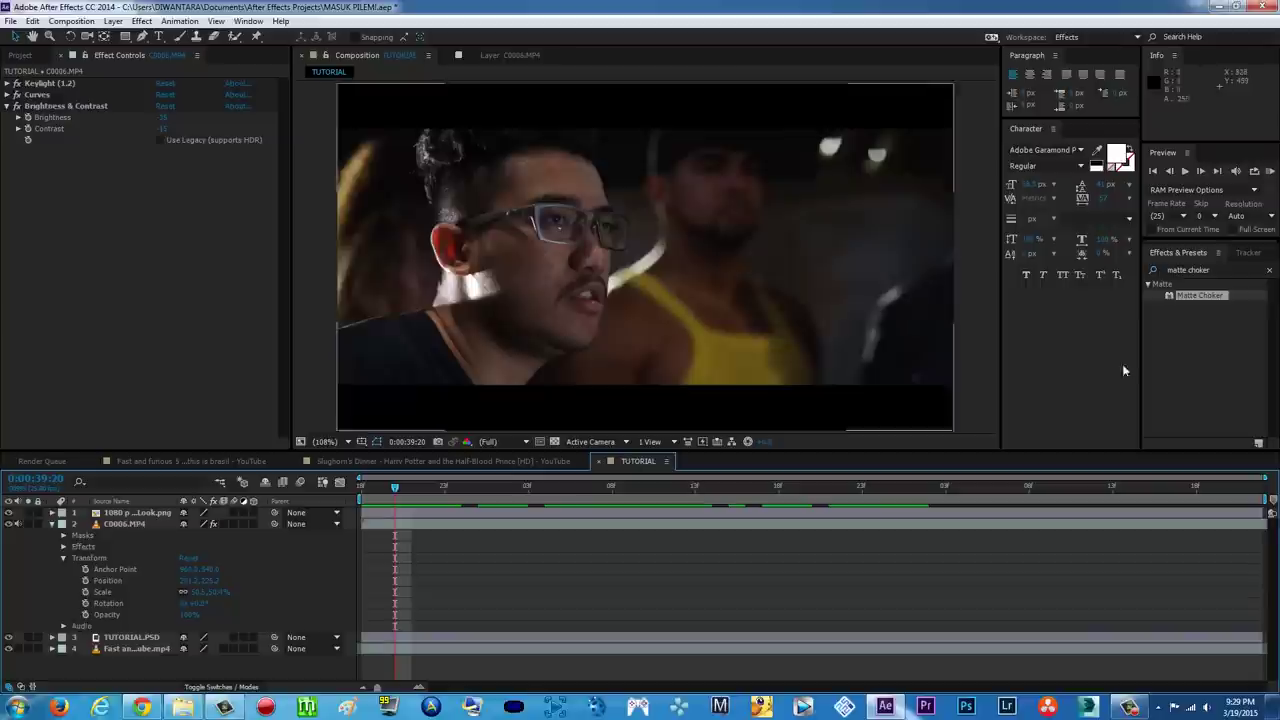
Apply Matte Choker to C0006.MP4, reduce Geometric Softness 1 and Gray Level Softness 1, and set Choke 1 to about -127.
left_click(1216, 269)
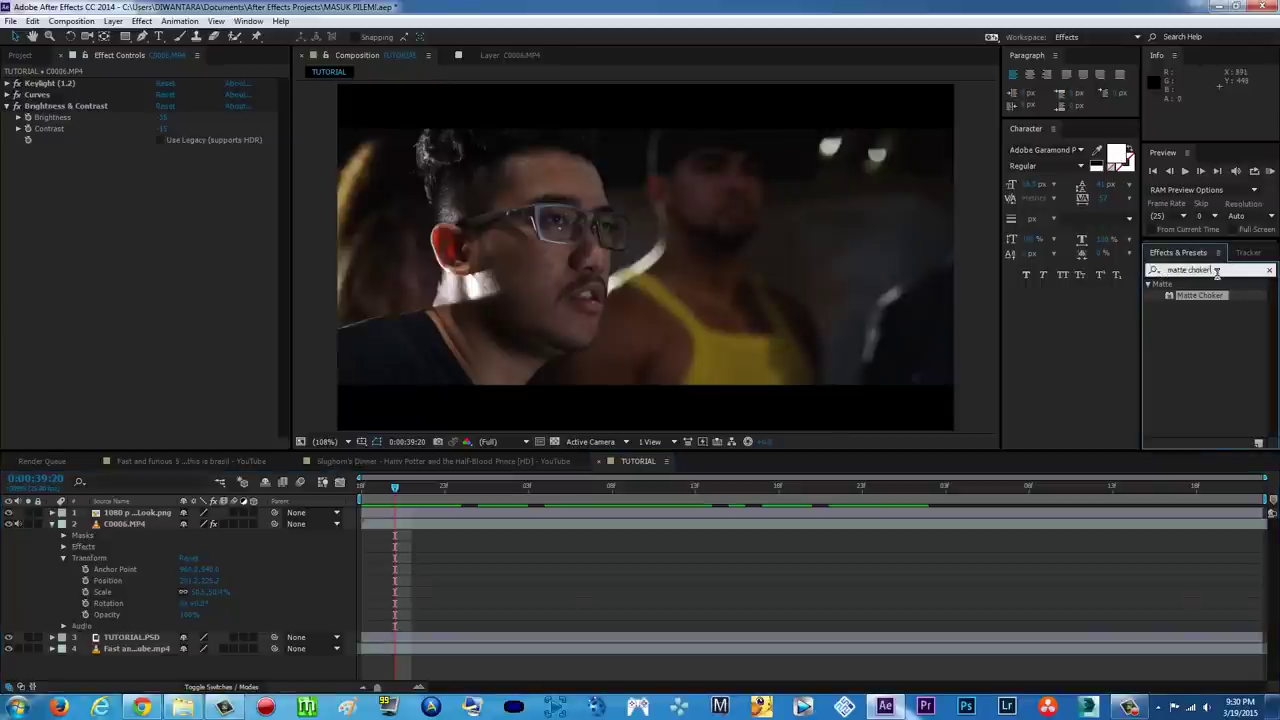
left_click_drag(1172, 297, 377, 527)
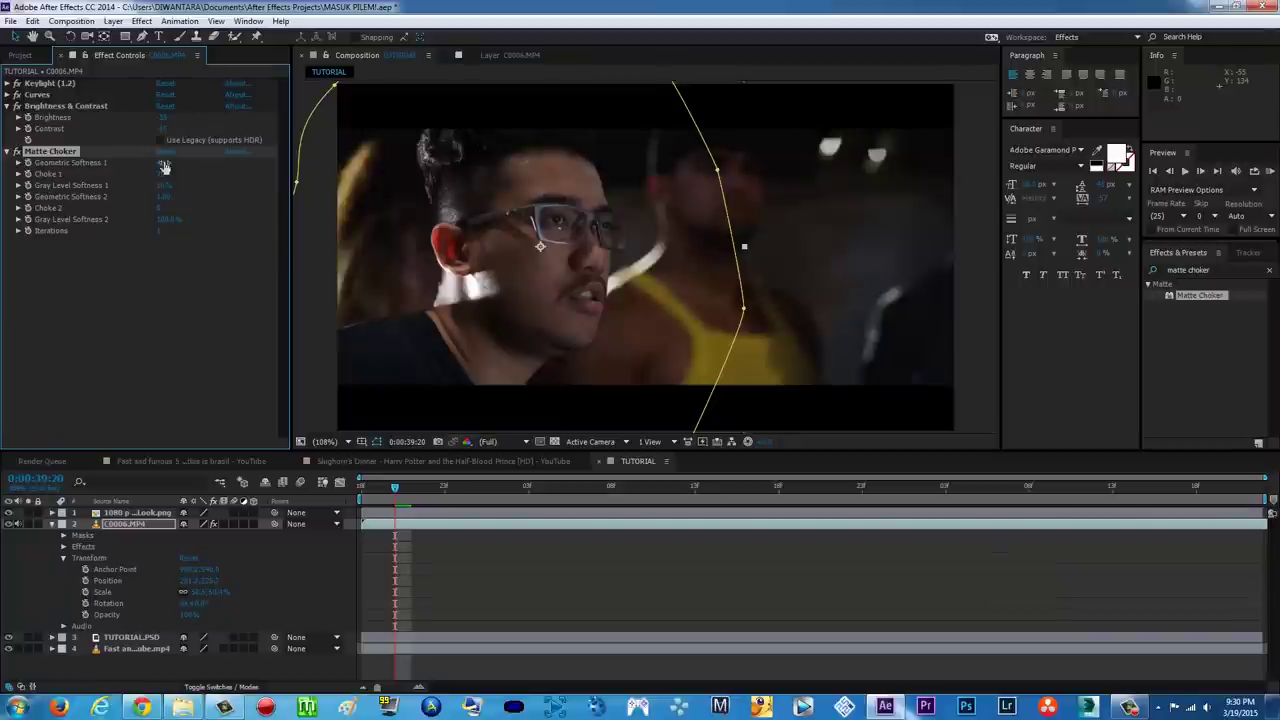
left_click_drag(164, 166, 116, 157)
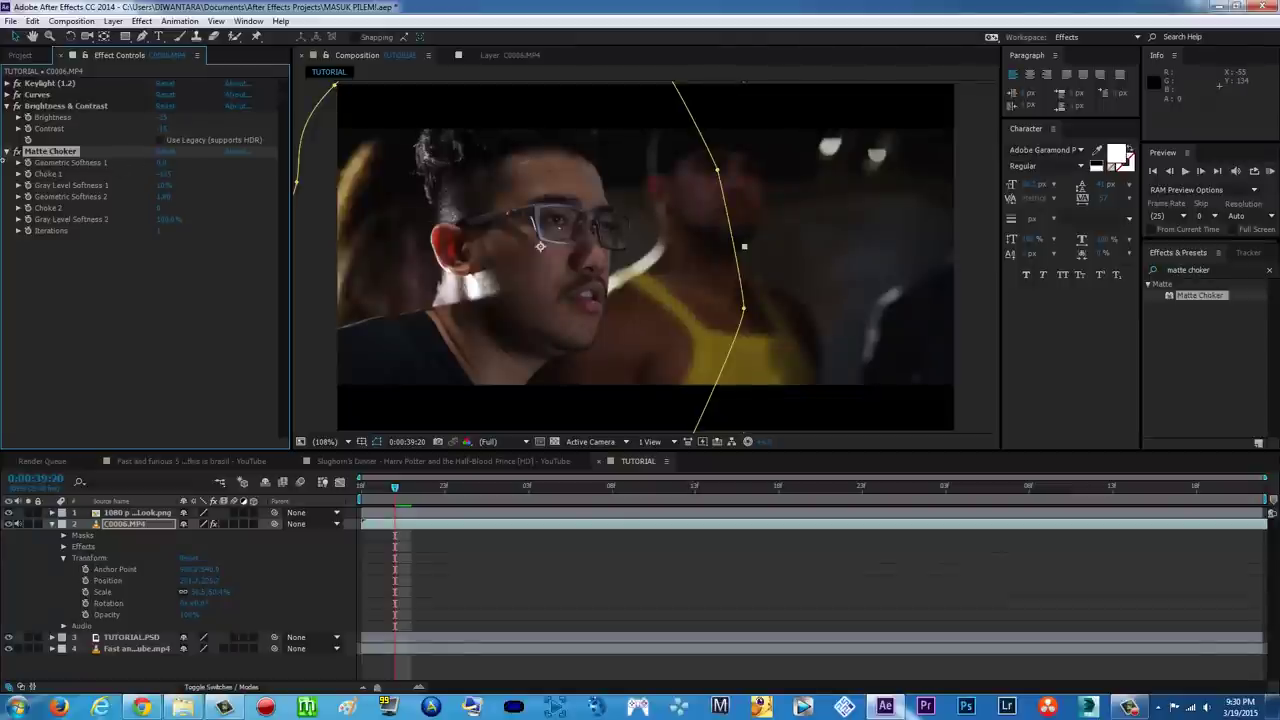
left_click_drag(113, 168, 1, 170)
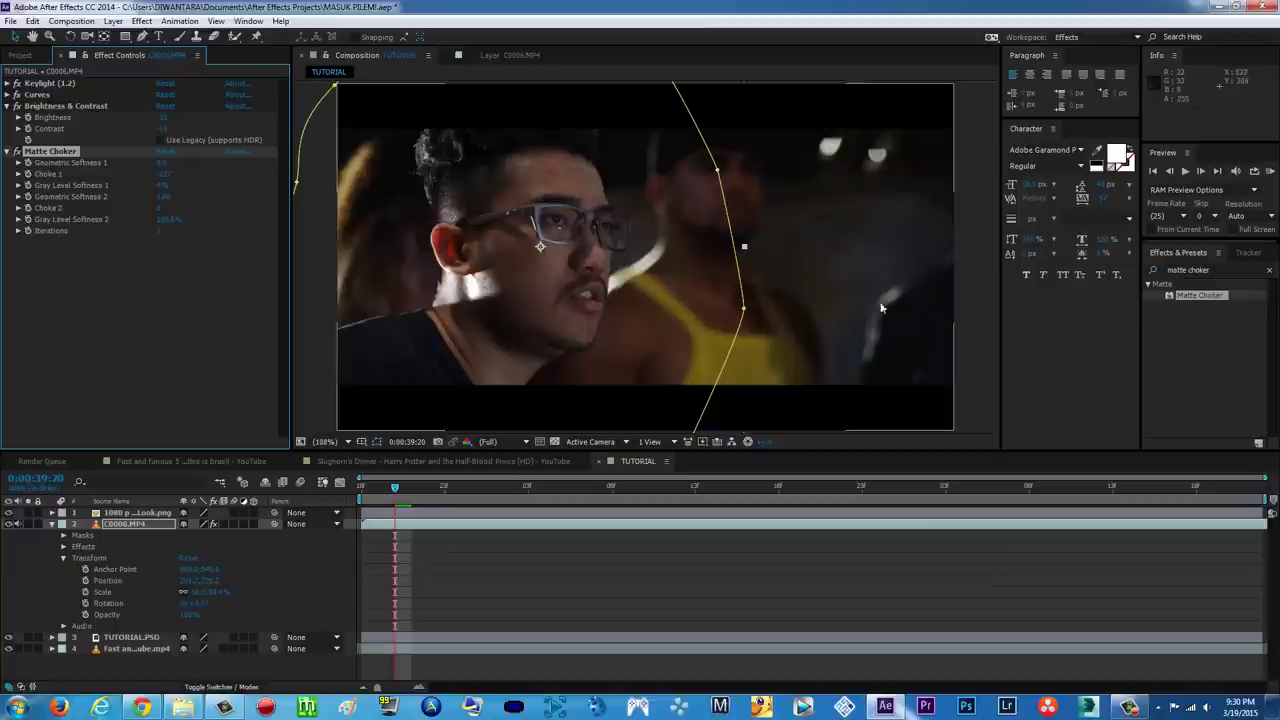
left_click(972, 292)
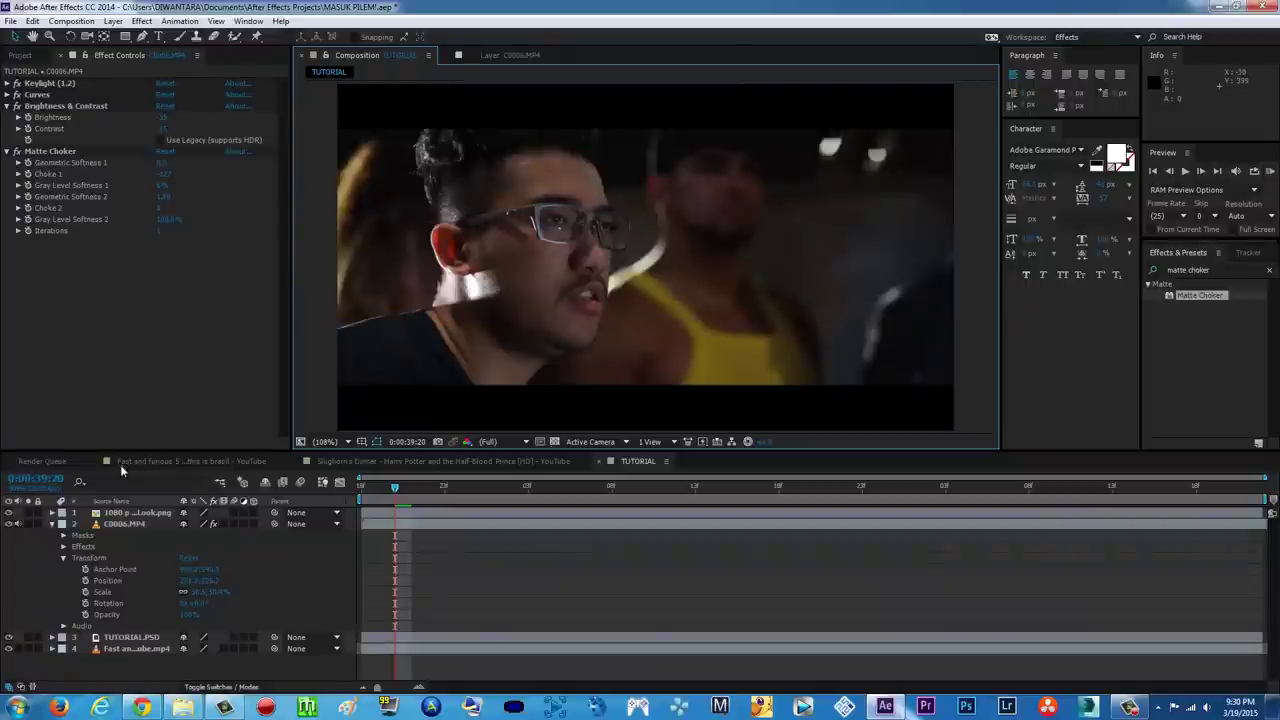
Compare the TUTORIAL composite with the finished Fast and furious 5 composition, and return to TUTORIAL.
left_click(161, 462)
left_click(633, 462)
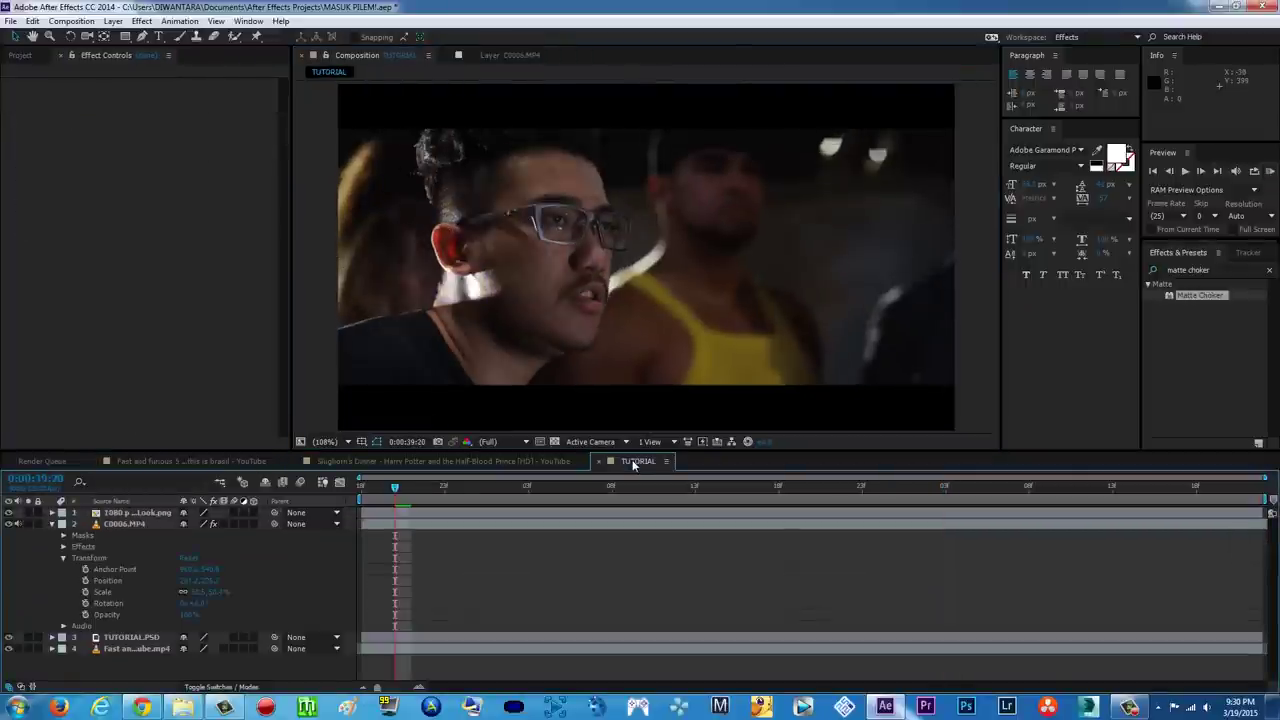
left_click(205, 462)
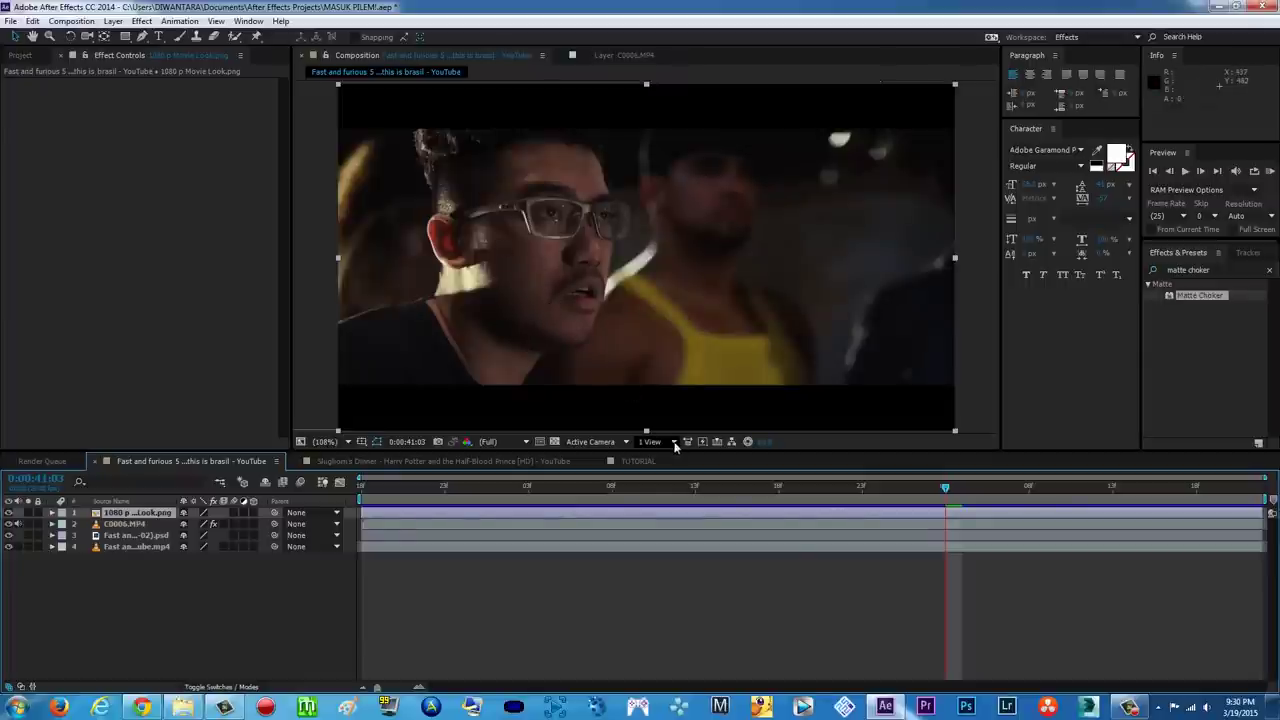
left_click(648, 463)
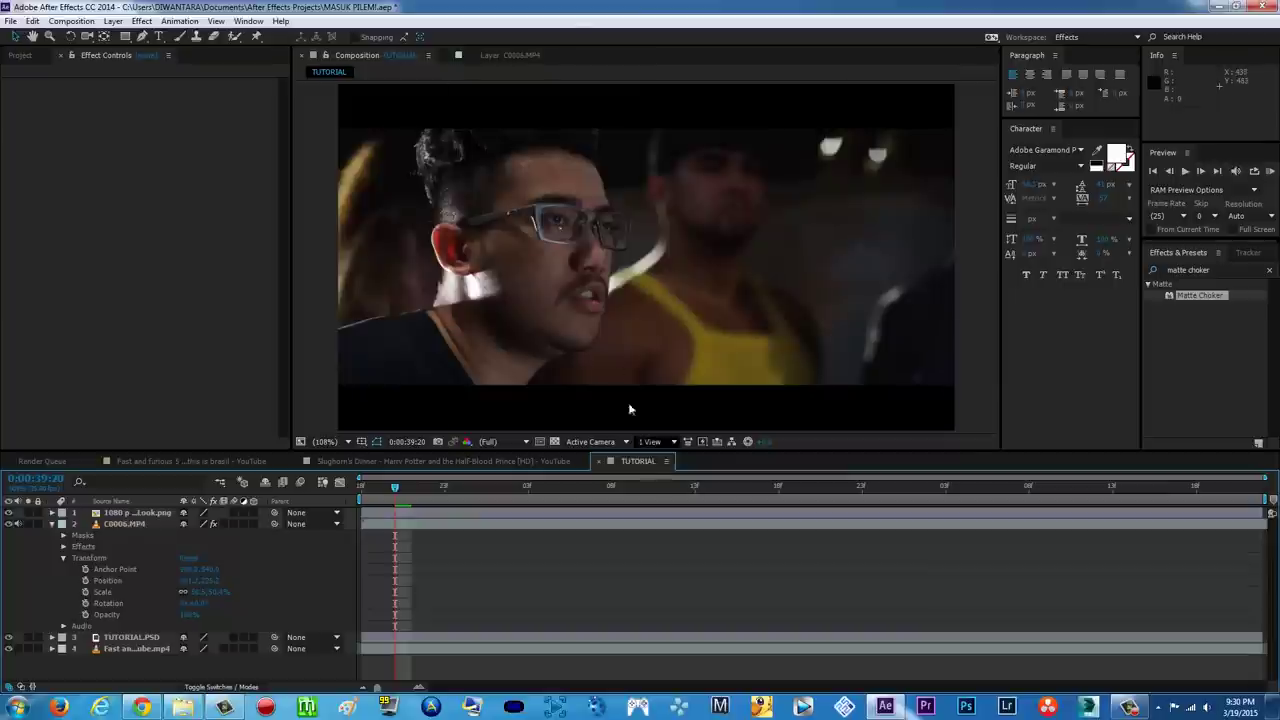
Try to lift the midpoint of the RGB curve slightly on C0006.MP4, and undo the change.
left_click(140, 526)
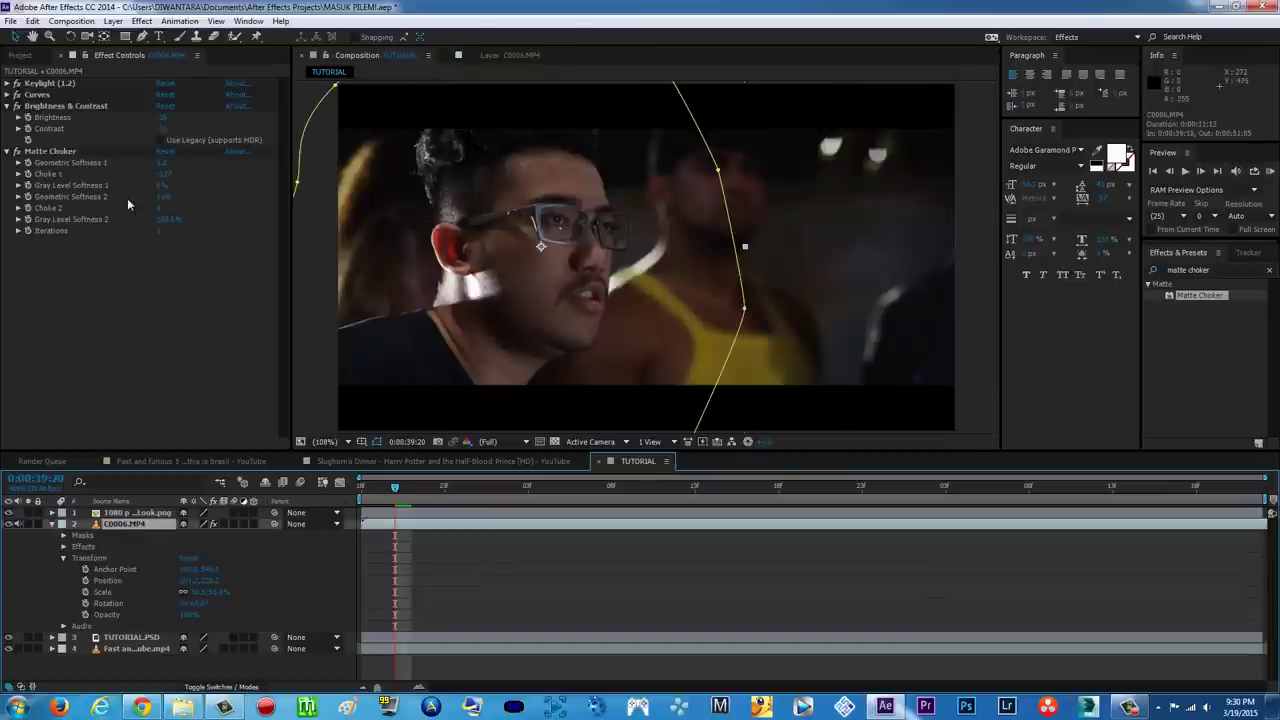
left_click(8, 95)
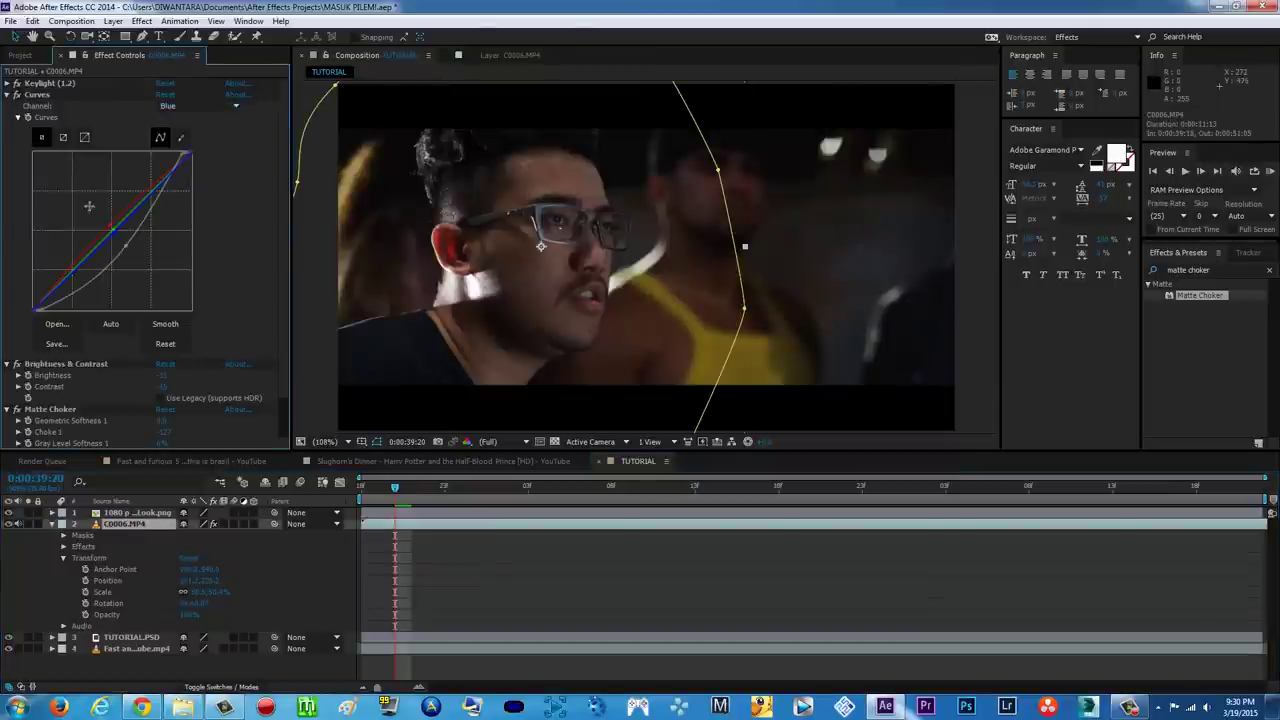
mouse_move(126, 246)
left_mouse_down()
mouse_move(134, 255)
mouse_move(121, 243)
left_mouse_up()
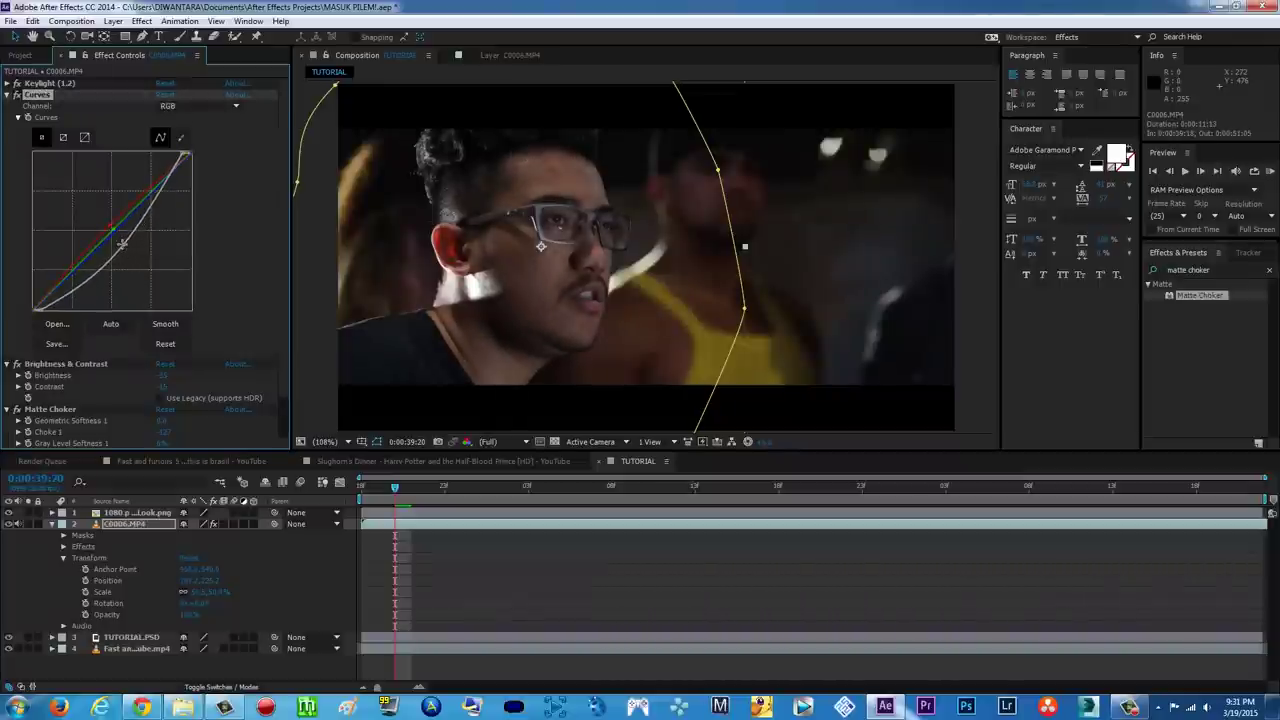
key("ctrl+z")
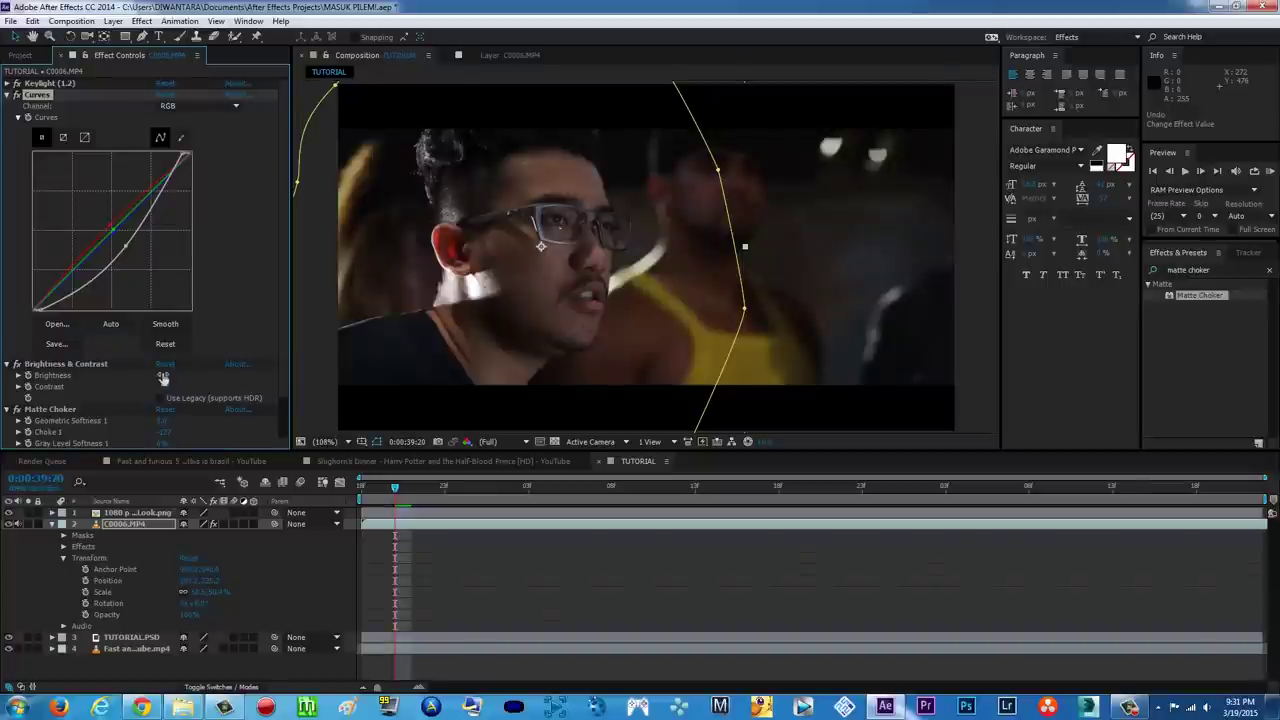
Fine-tune the Brightness value in Brightness & Contrast on the actor layer, and collapse the layer's properties.
left_click(162, 373)
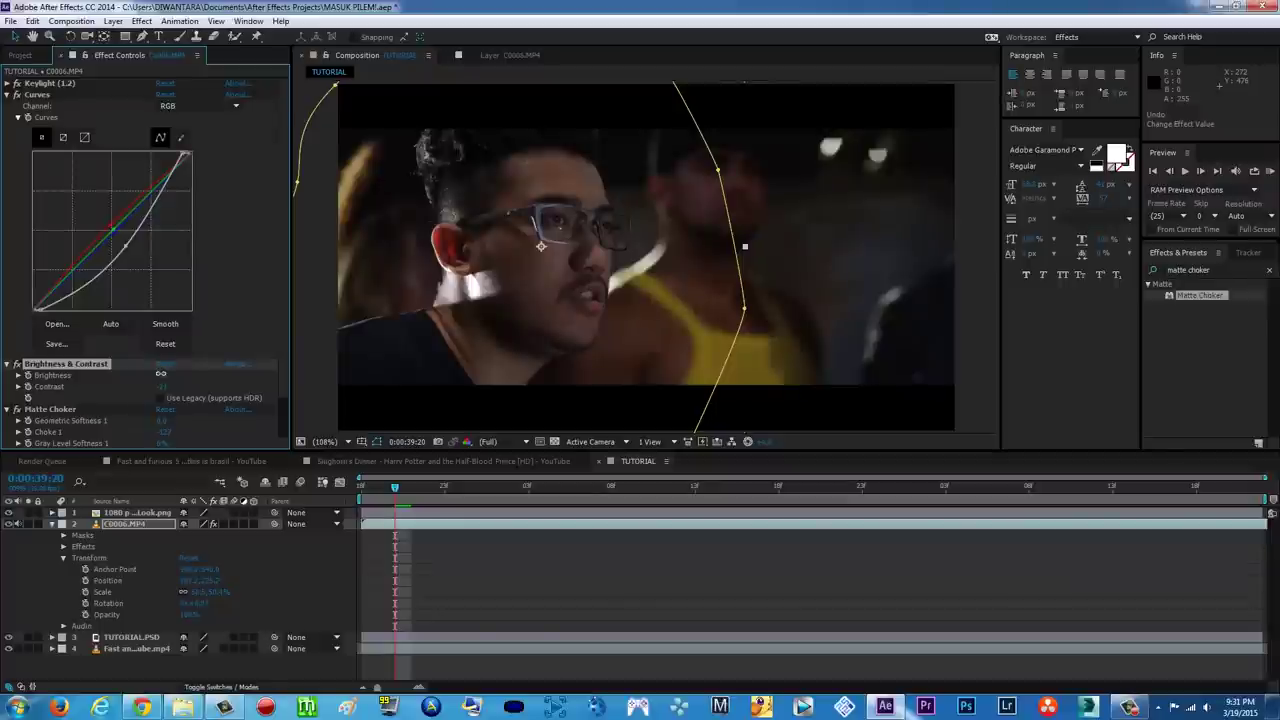
left_click(960, 182)
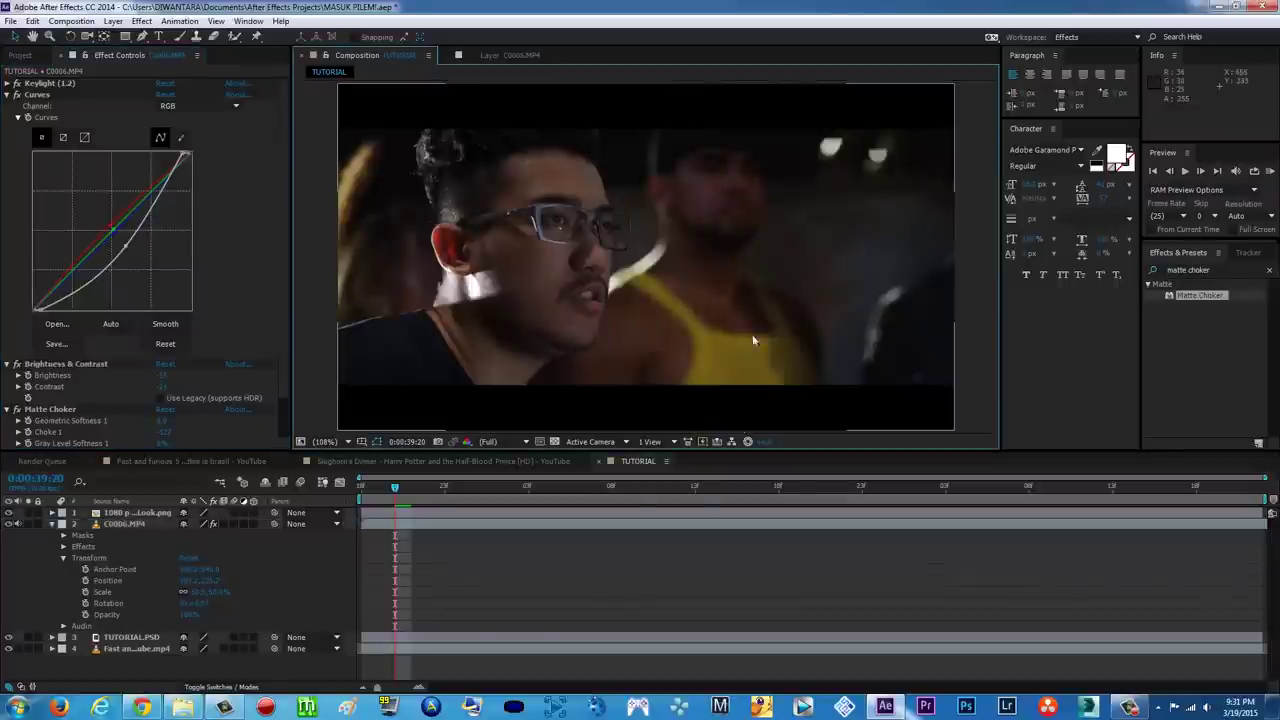
left_click(54, 524)
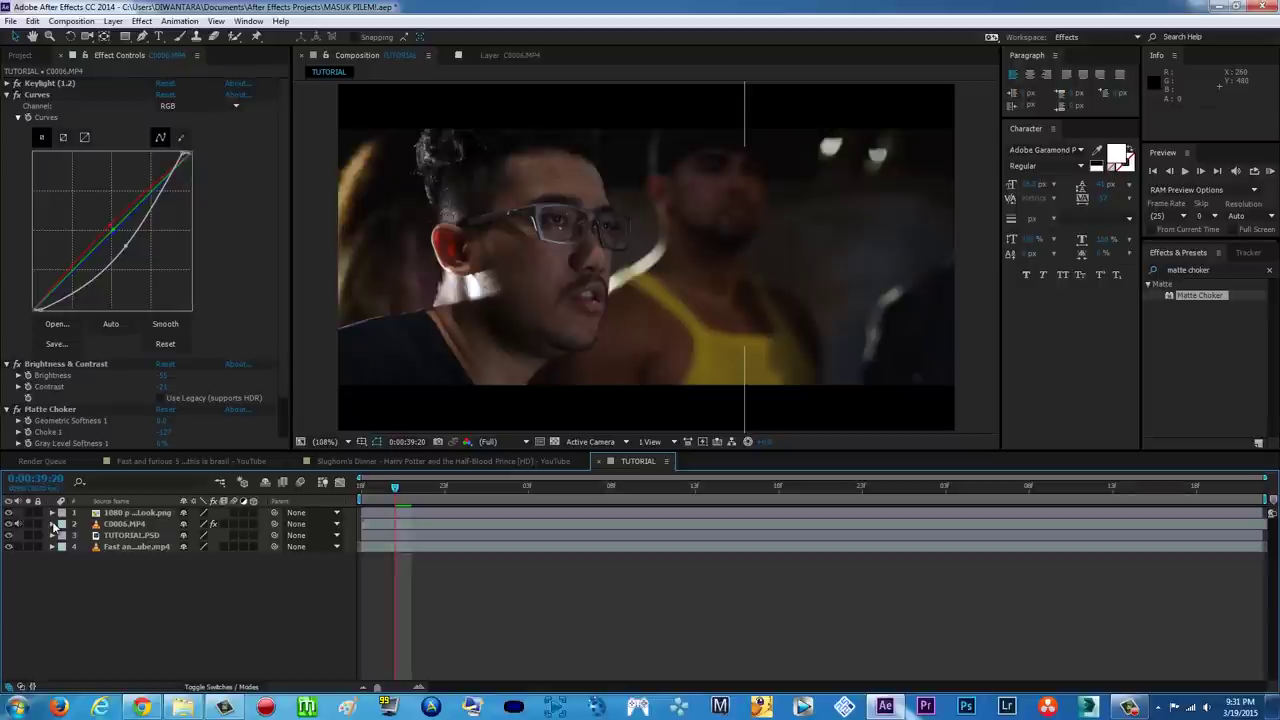
Check the regraded actor against the finished Fast and furious 5 composition once more.
left_click(214, 461)
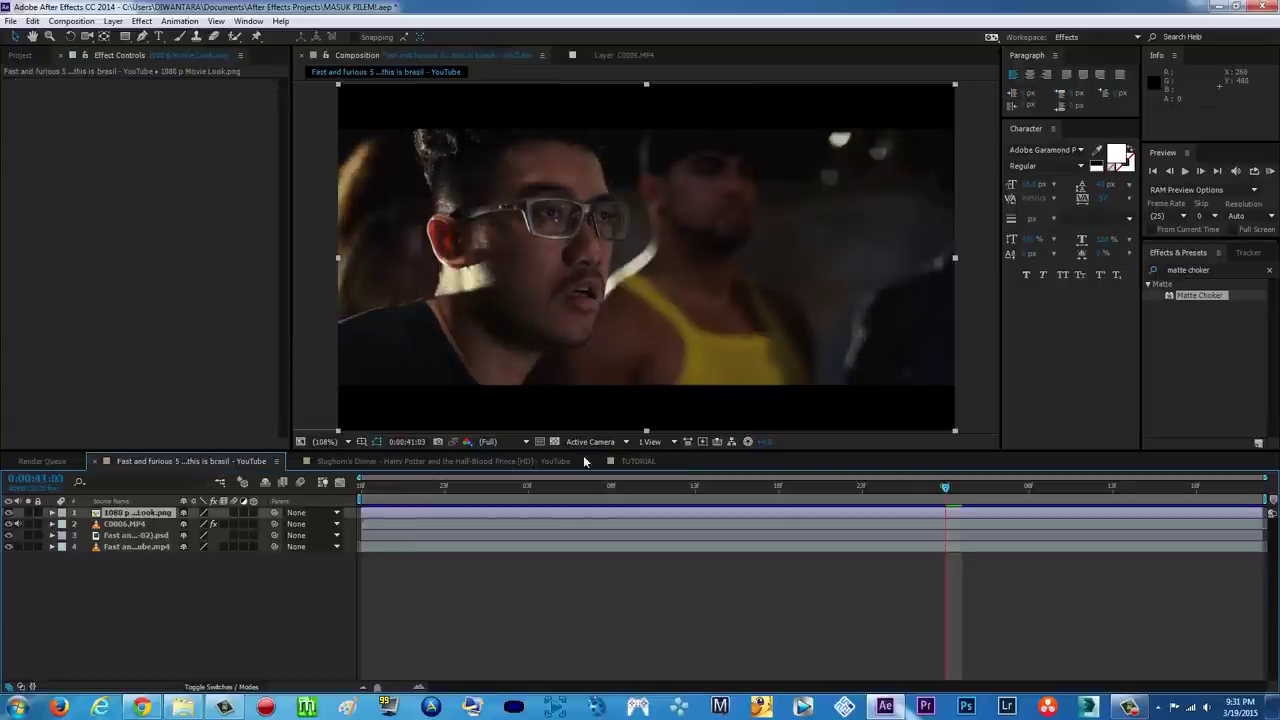
left_click(631, 461)
left_click(645, 300)
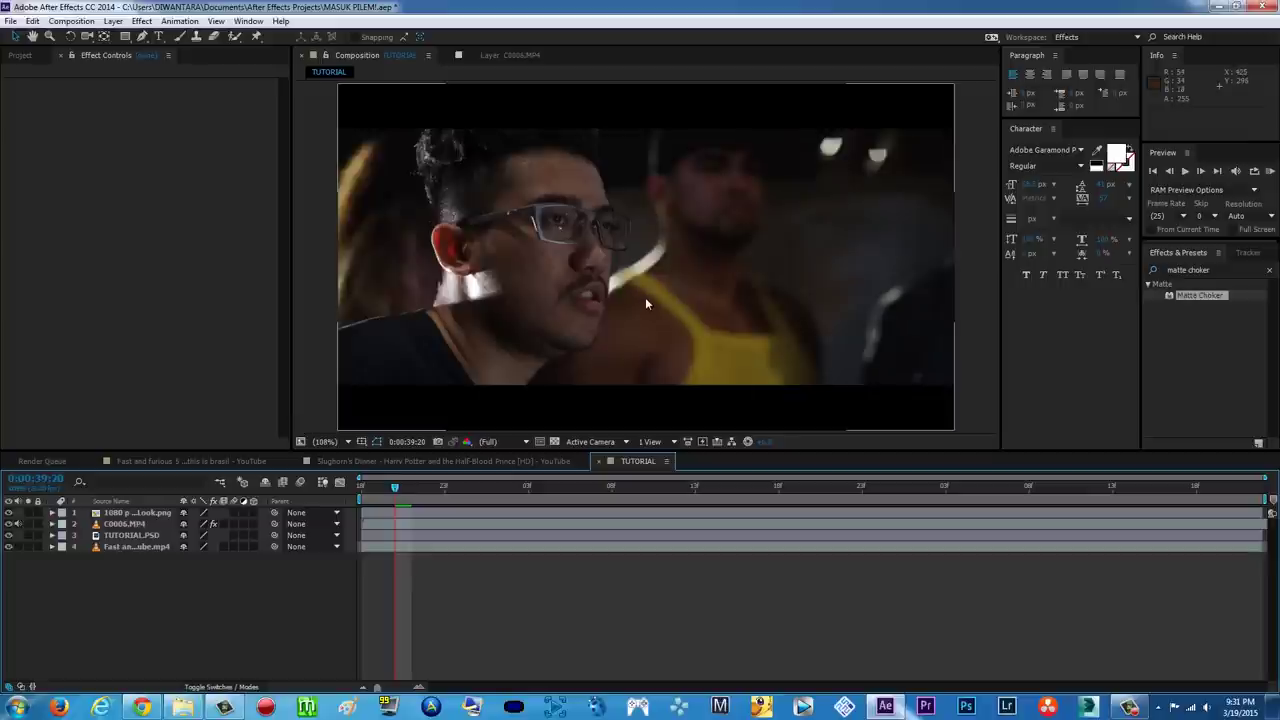
Inspect the composite's layer build-up by hiding and showing C0006.MP4, the 1080 p Movie Look overlay and TUTORIAL.PSD.
left_click(24, 541)
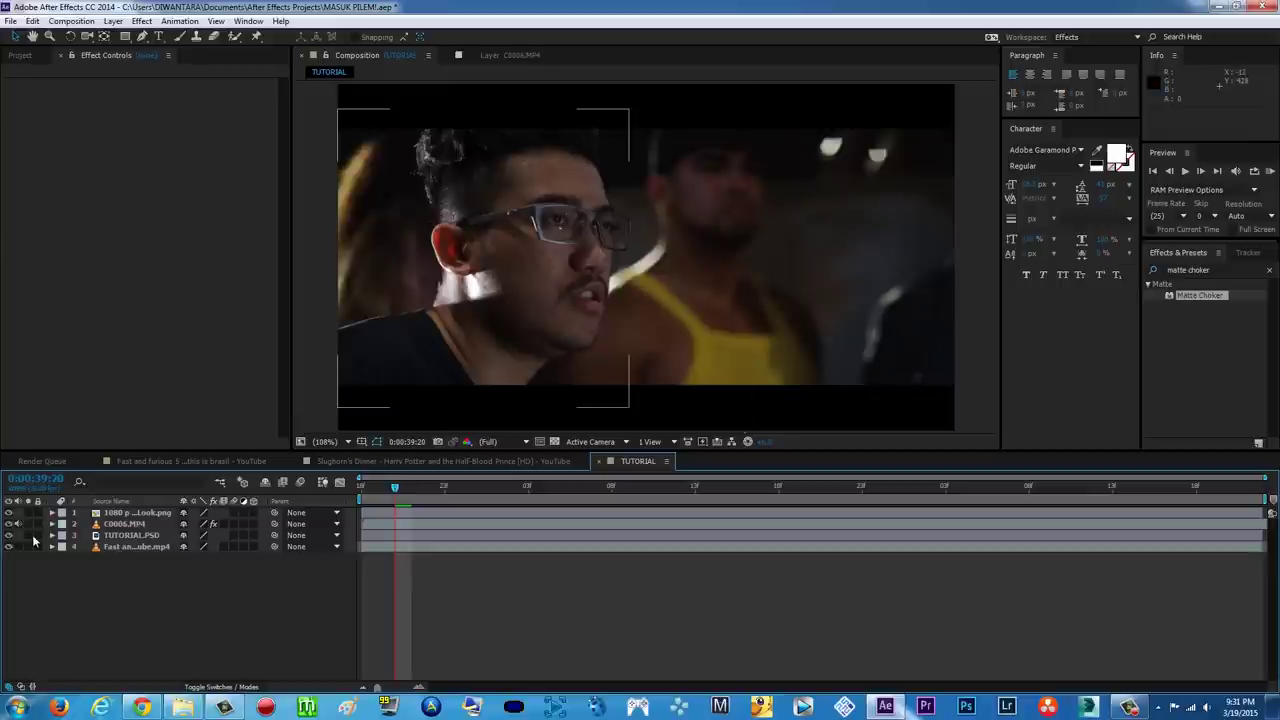
left_click(8, 524)
left_click(8, 513)
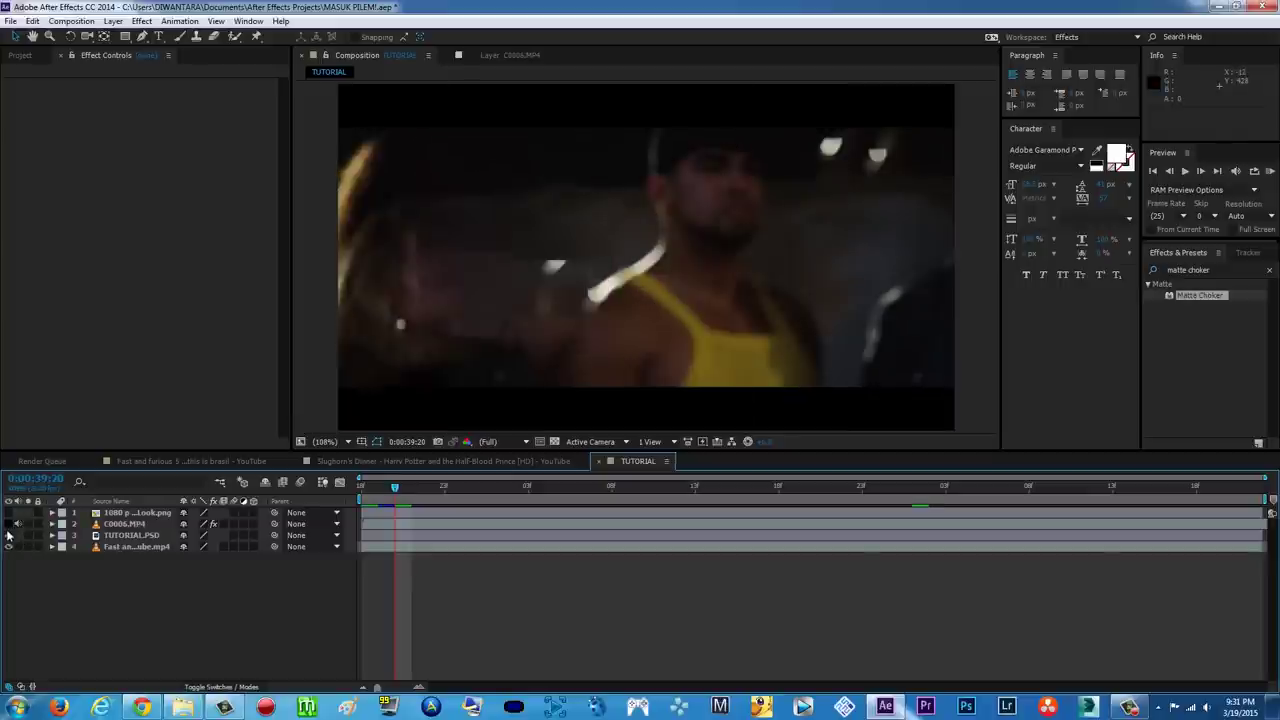
left_click(8, 536)
left_click(8, 536)
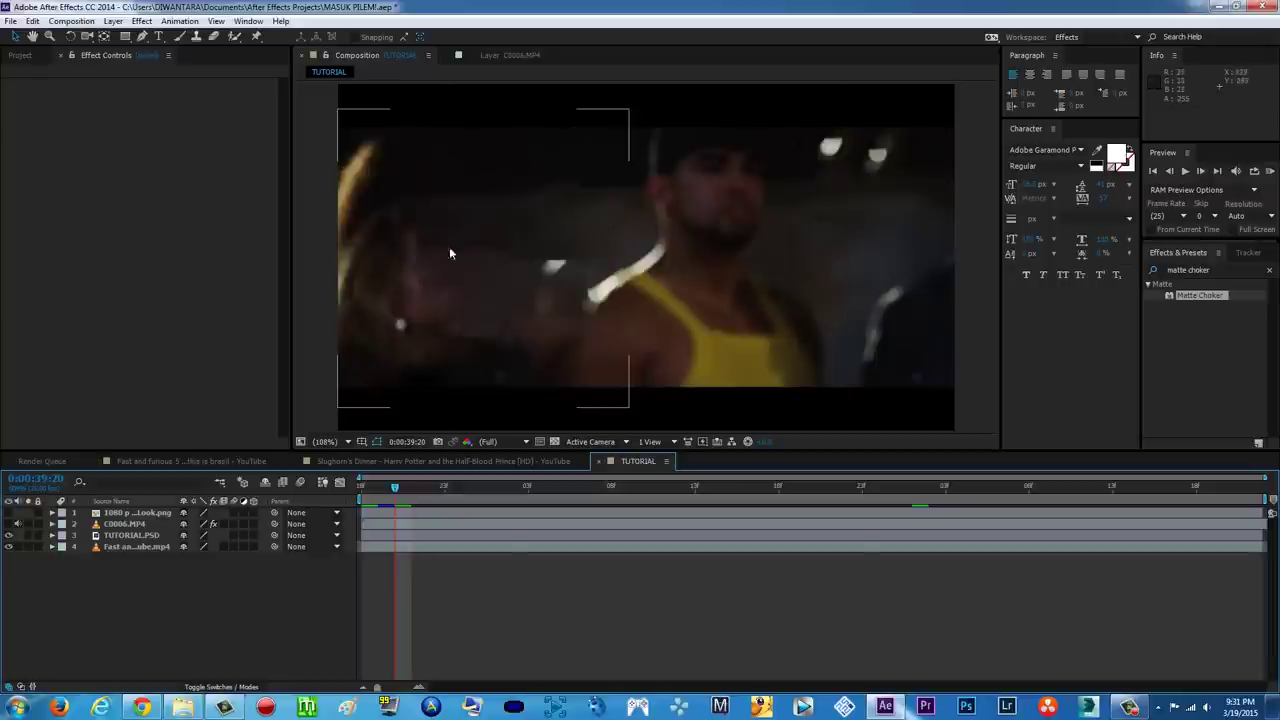
left_click(8, 524)
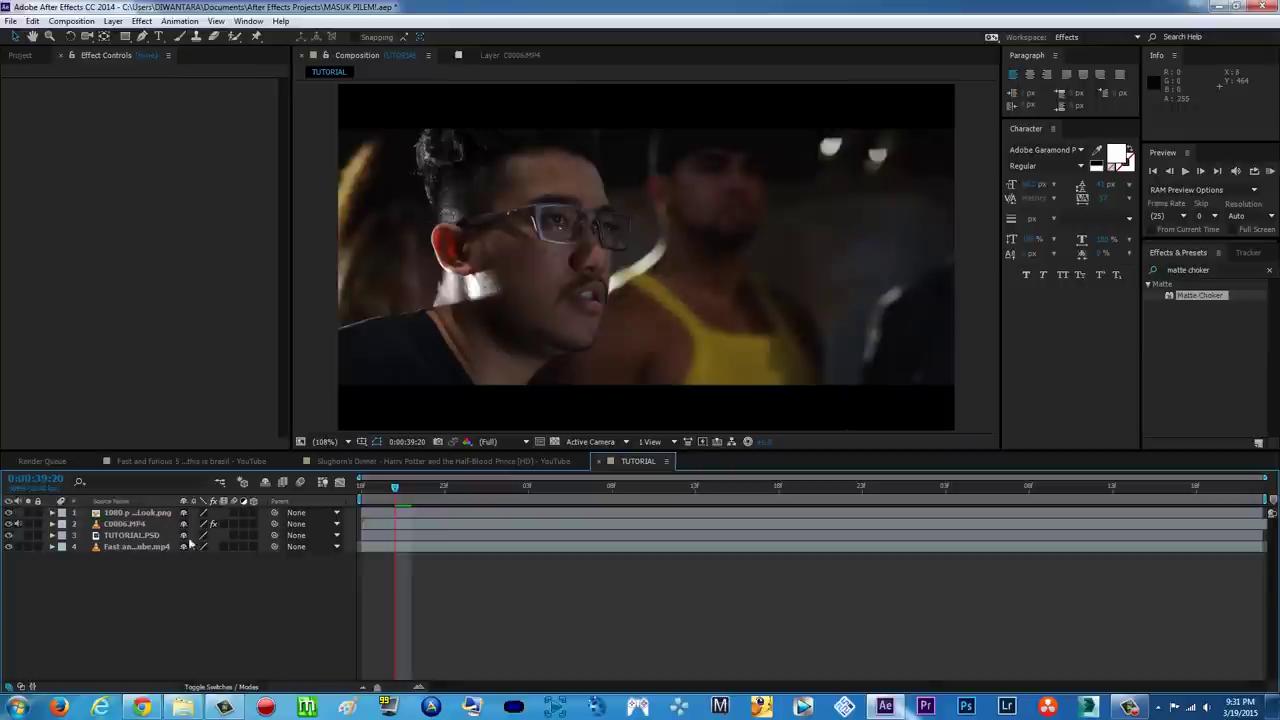
In the Slughorn's Dinner composition, delete Black Solid 2 and hide Black Solid 1.
left_click(360, 462)
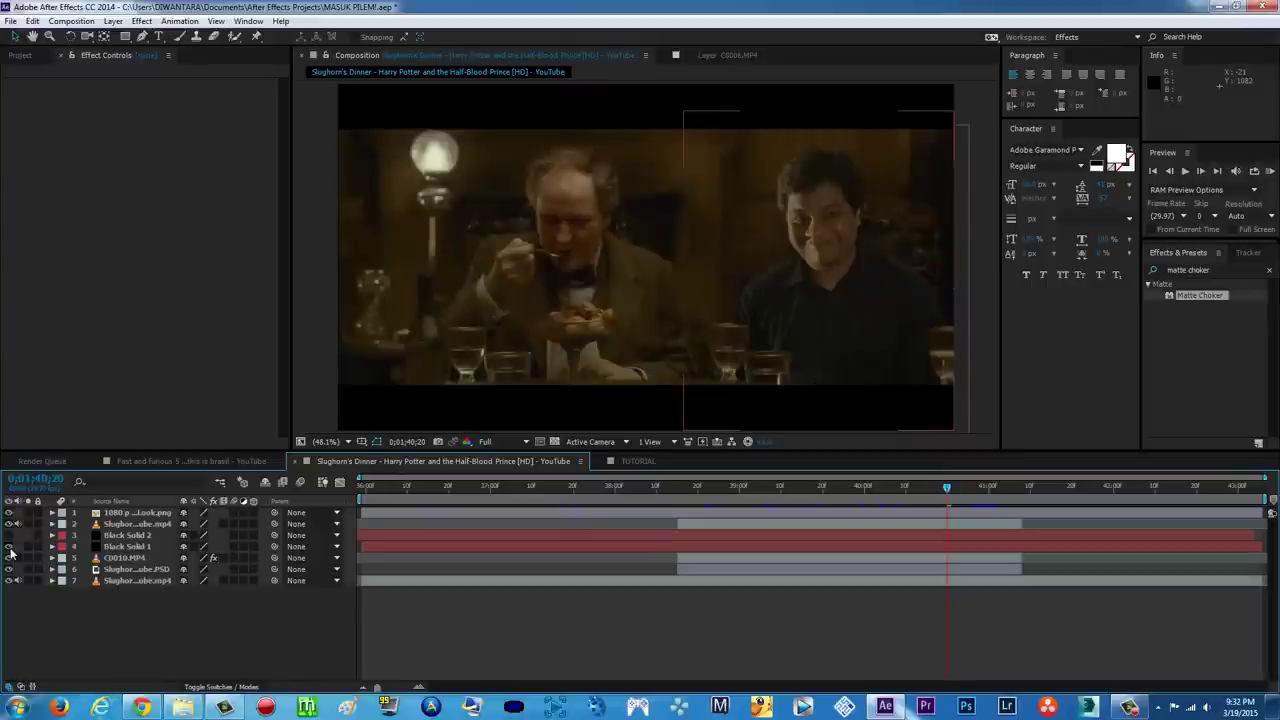
left_click(122, 538)
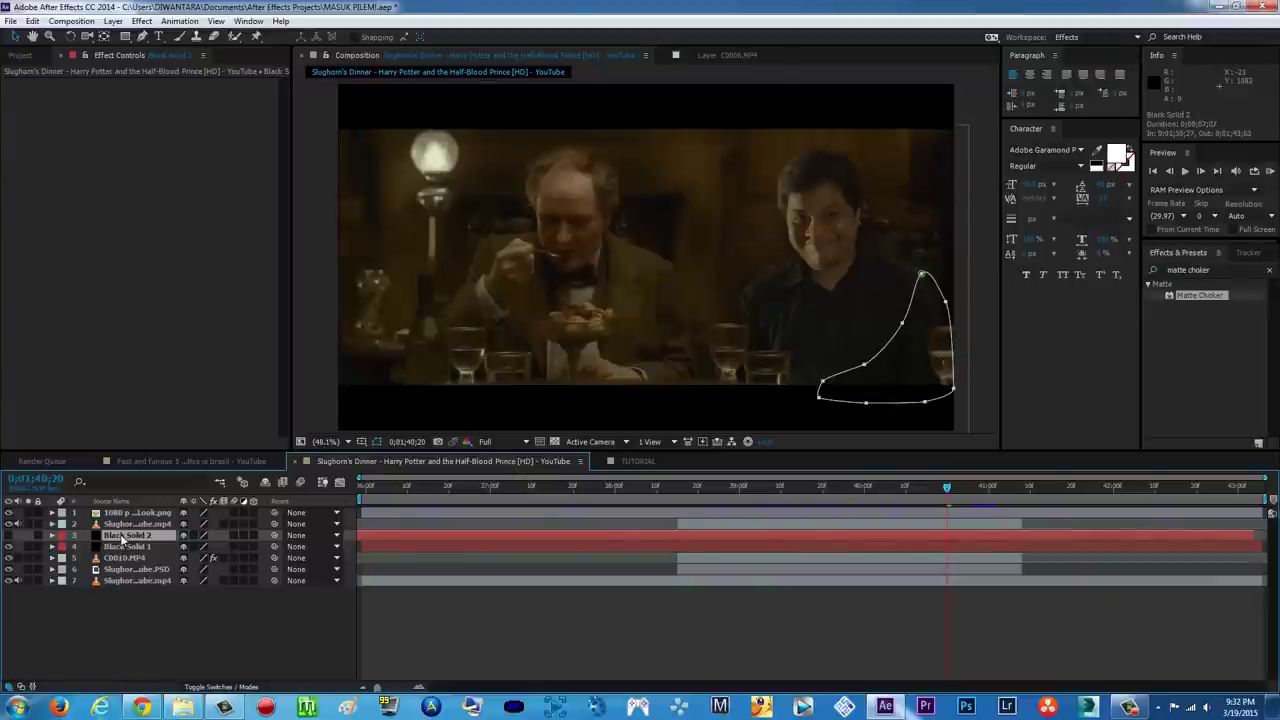
key("Delete")
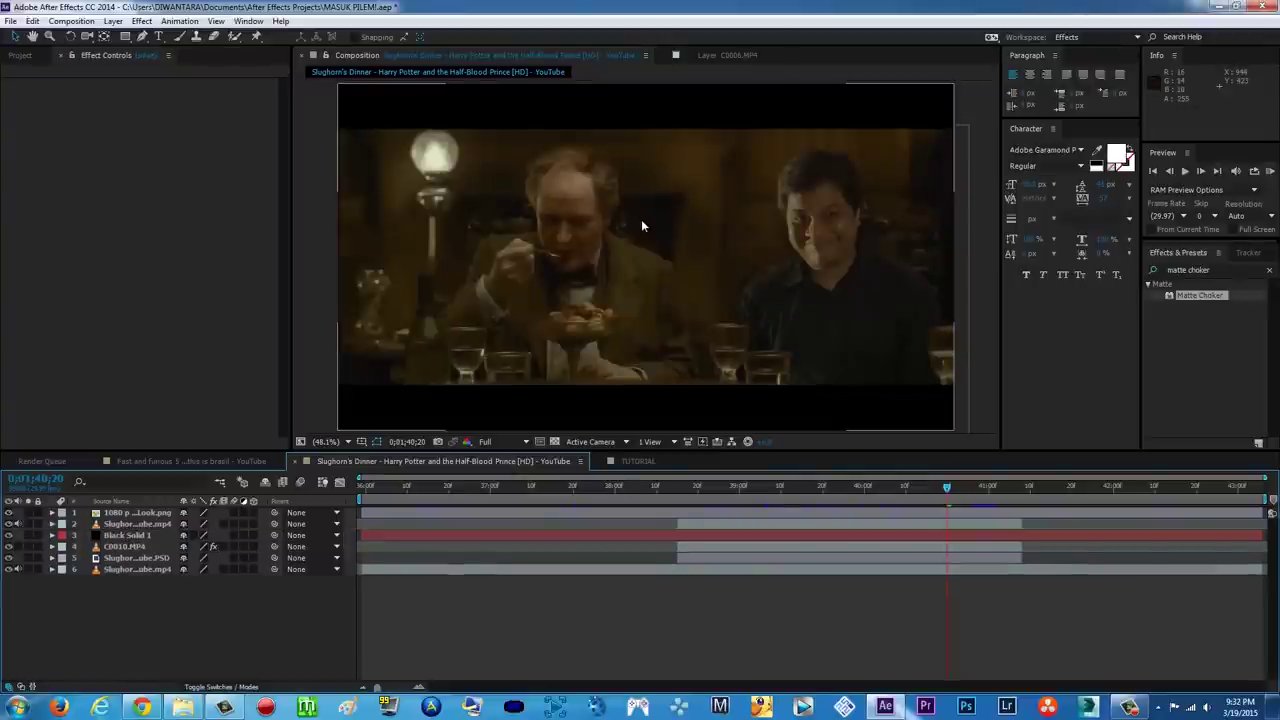
left_click(118, 536)
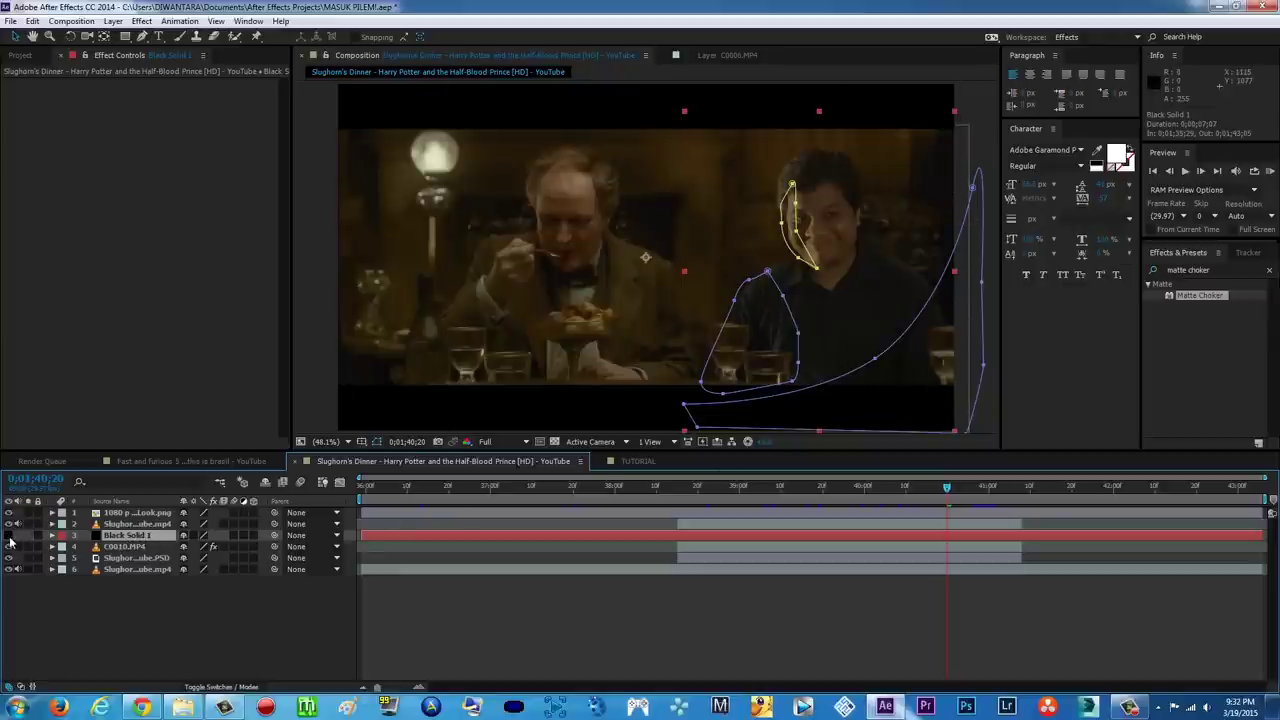
left_click(196, 627)
Create a new black solid with default settings and place it in the layer stack directly above Black Solid 1.
left_click(113, 21)
mouse_move(130, 36)
left_click(272, 51)
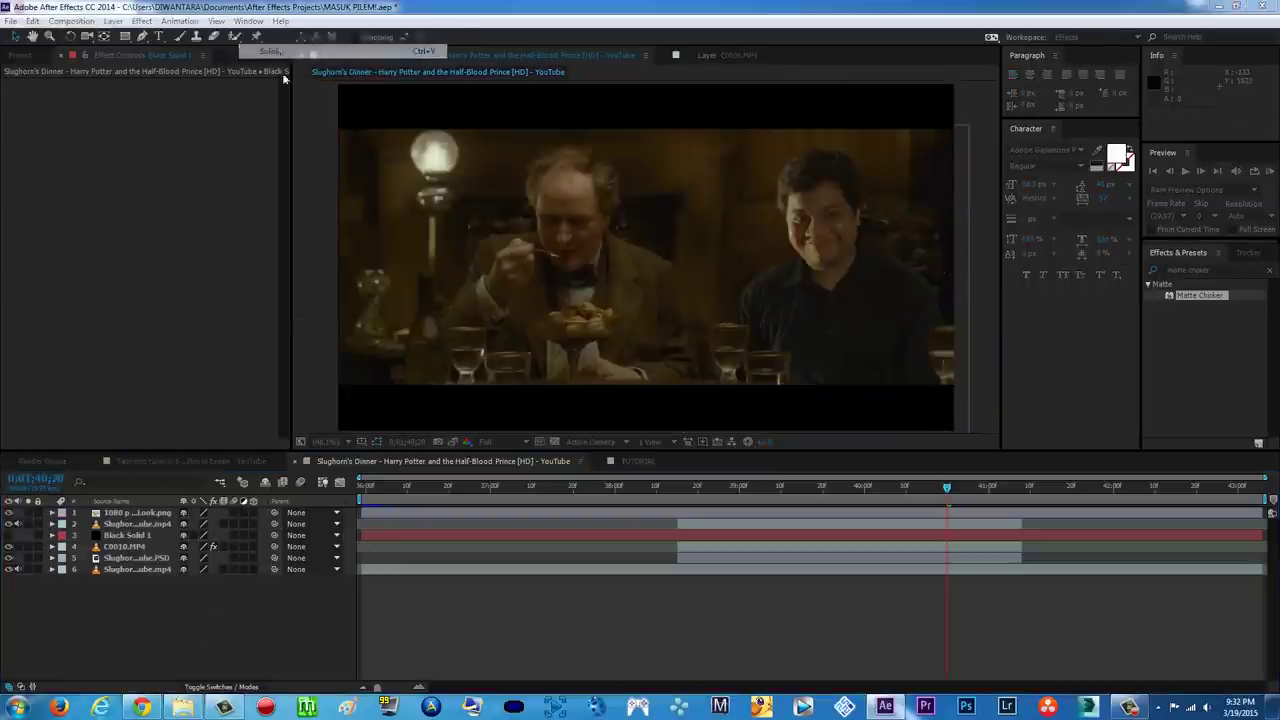
left_click(685, 470)
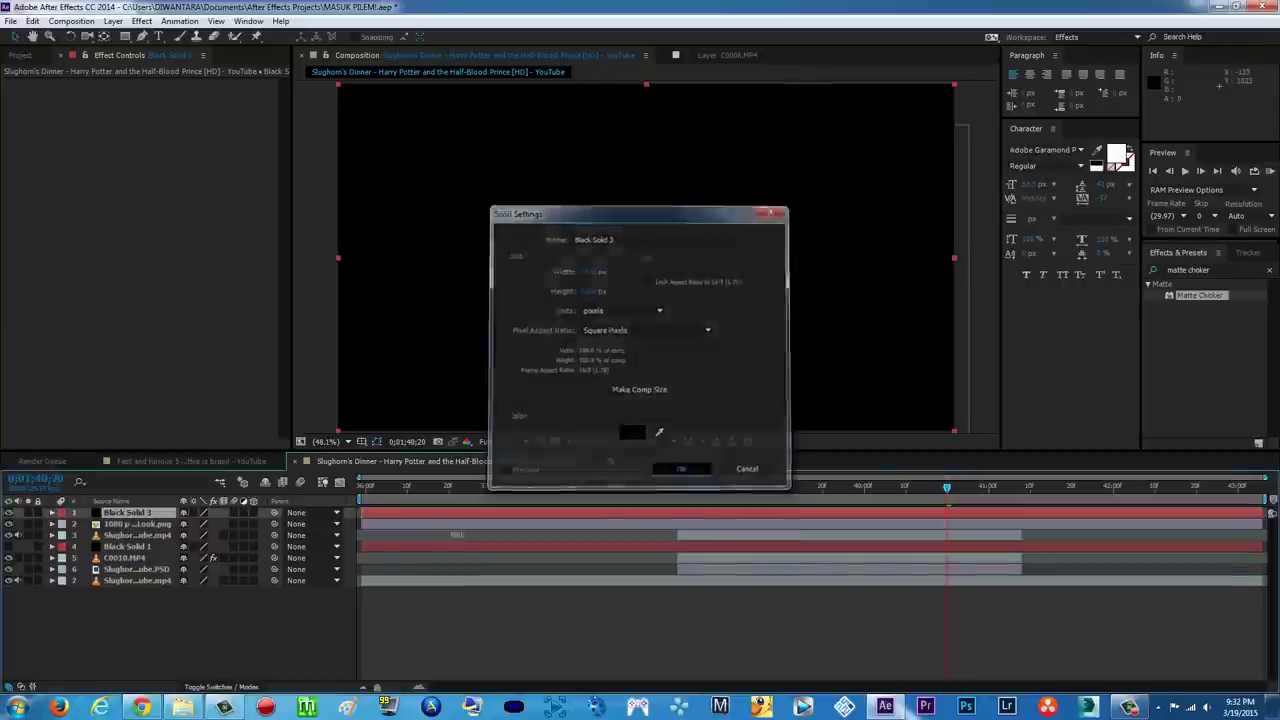
left_click_drag(130, 514, 87, 553)
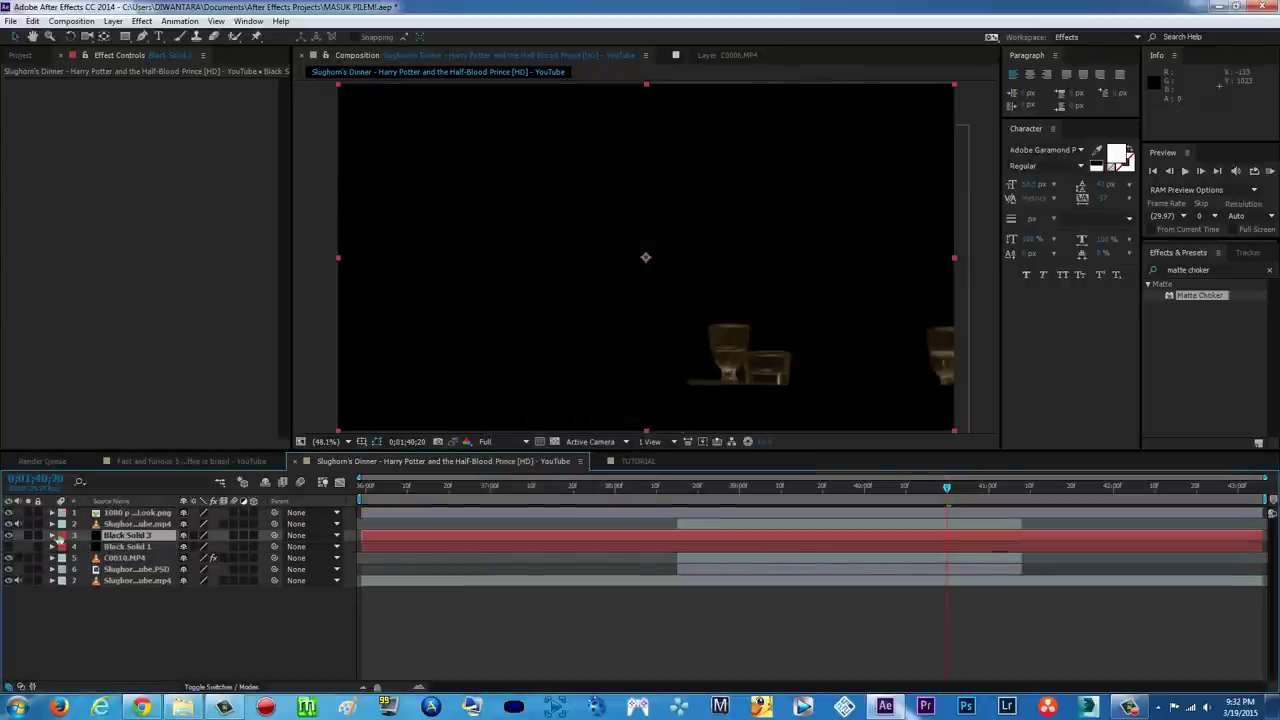
Lower the new black solid's Opacity to about 30% so the scene shows through.
left_click(53, 536)
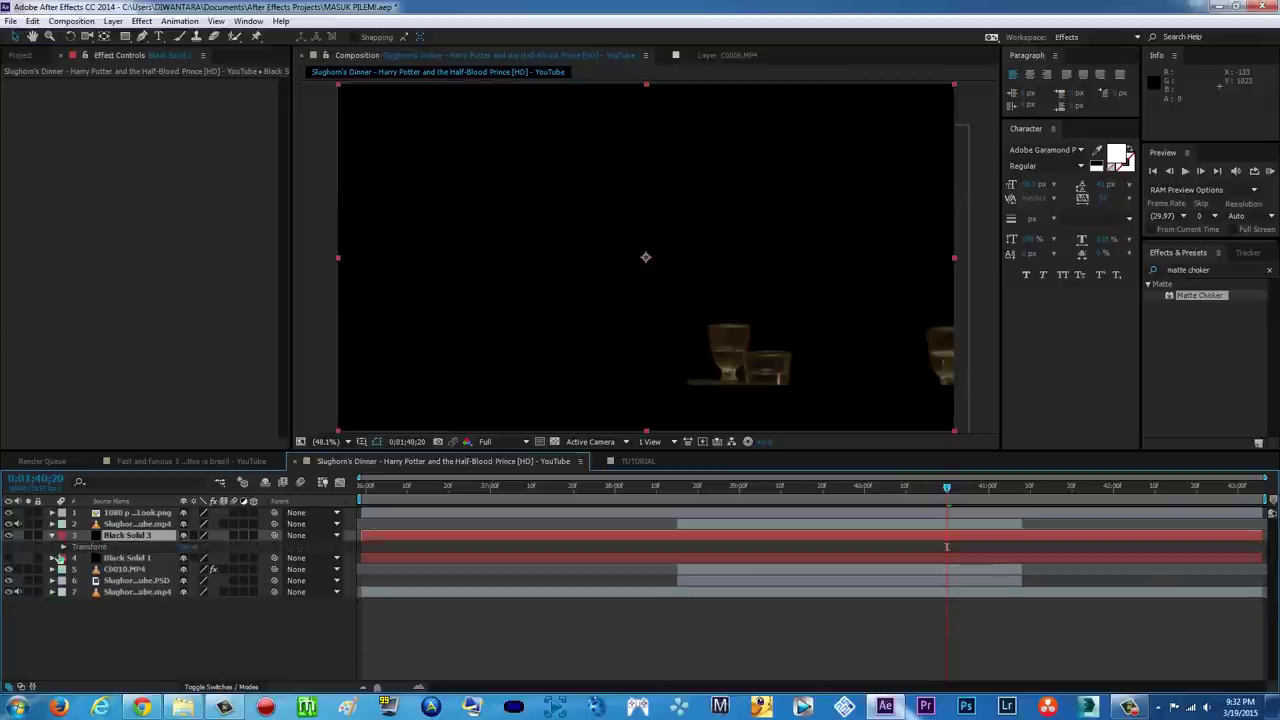
left_click(63, 547)
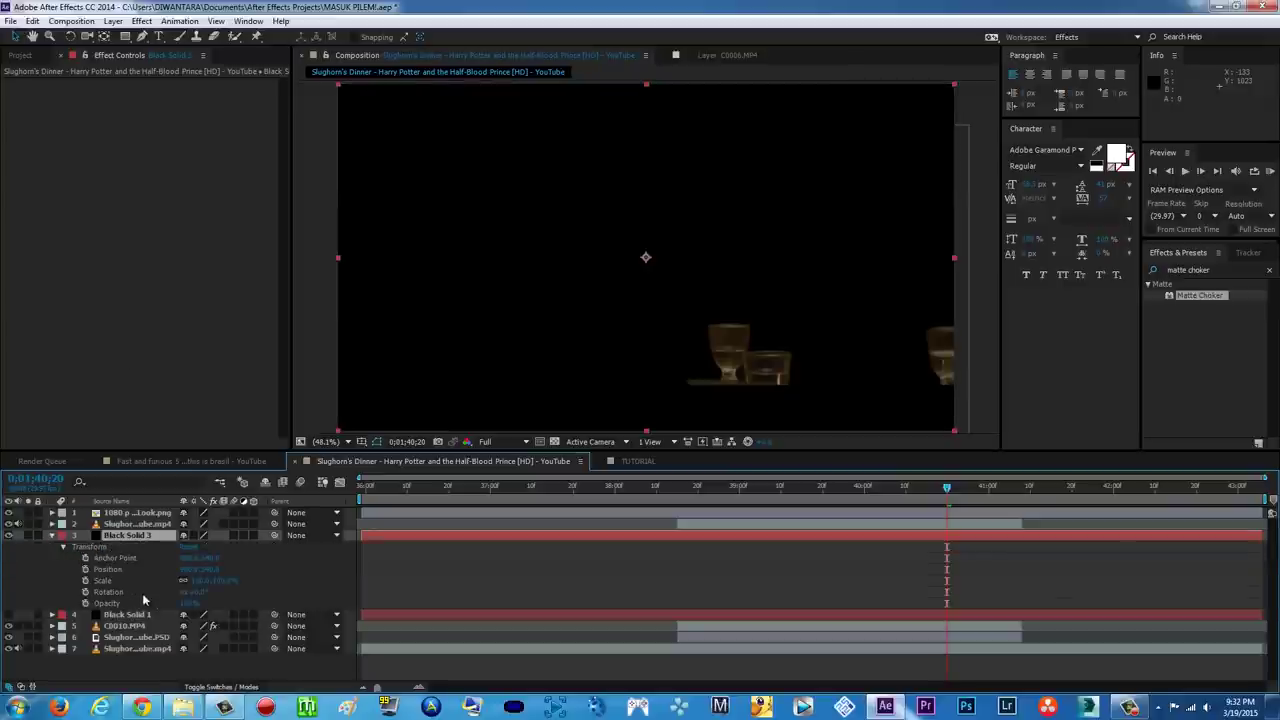
left_click_drag(188, 603, 136, 603)
key("Return")
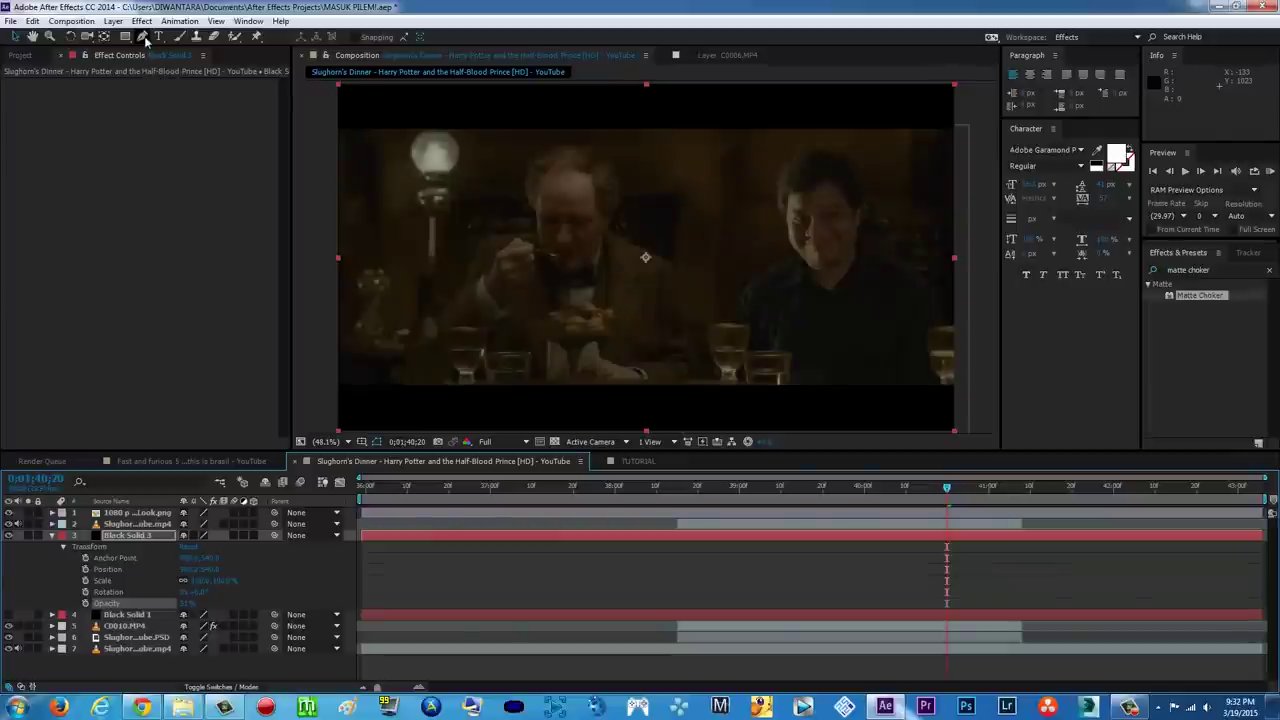
Draw a closed, curved mask with the Pen tool on the new solid, around the actor's outer arm and the table edge beside it.
left_click(143, 37)
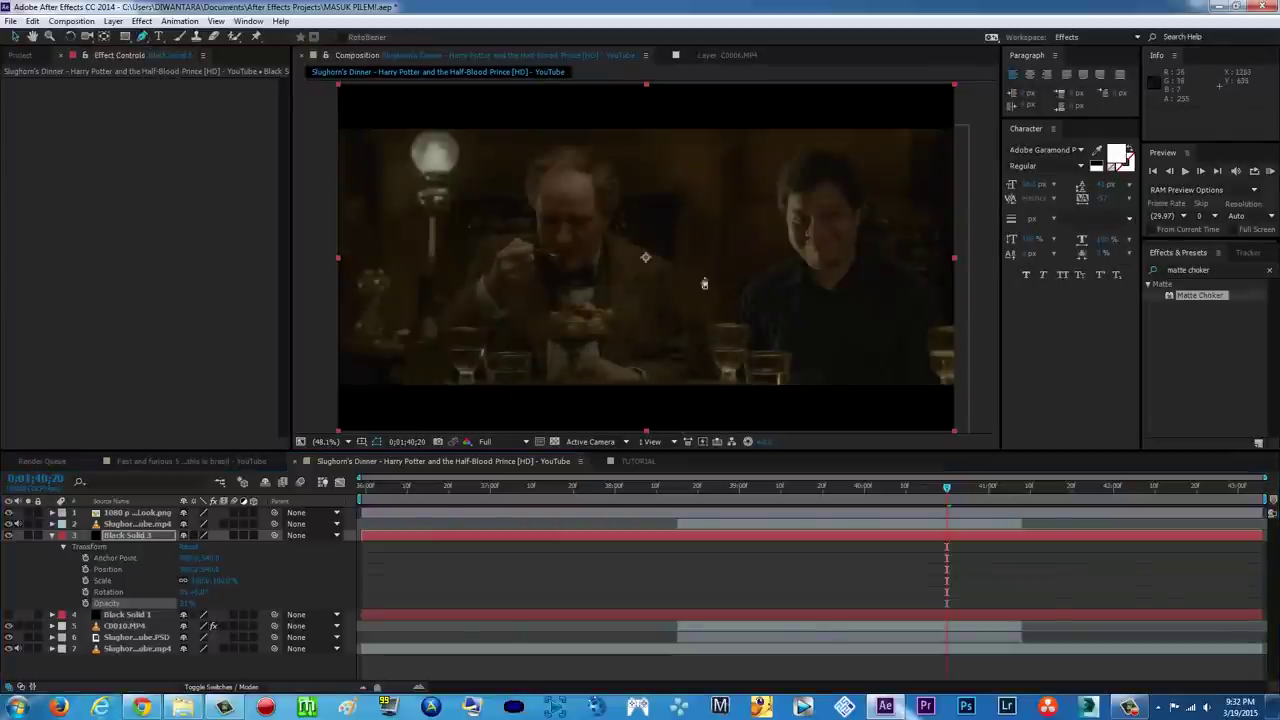
left_click(908, 275)
mouse_move(905, 311)
left_mouse_down()
mouse_move(849, 363)
mouse_move(883, 404)
mouse_move(954, 382)
mouse_move(949, 391)
left_mouse_up()
left_click(824, 371)
left_click(819, 386)
left_click_drag(954, 350, 950, 321)
left_click(924, 264)
left_click(907, 275)
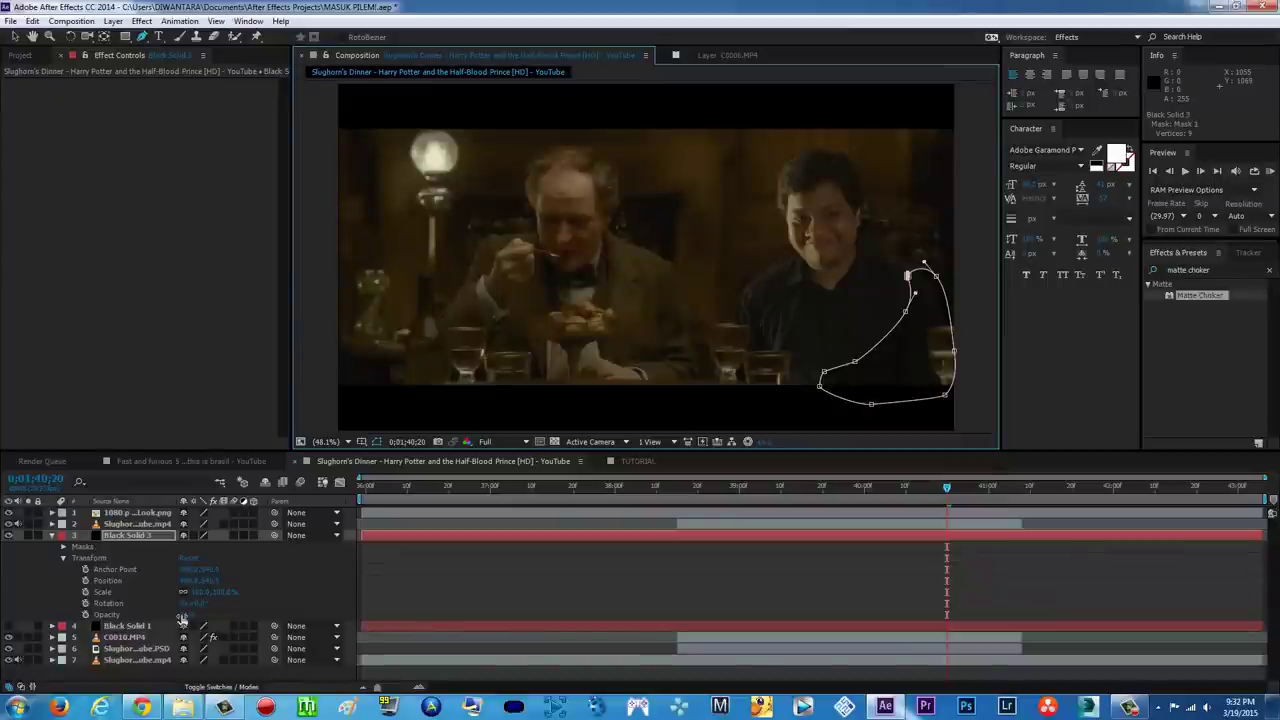
Restore the new solid's Opacity to 100% and strongly increase the Mask Feather of Mask 1 to soften the shadow.
left_click_drag(182, 616, 366, 613)
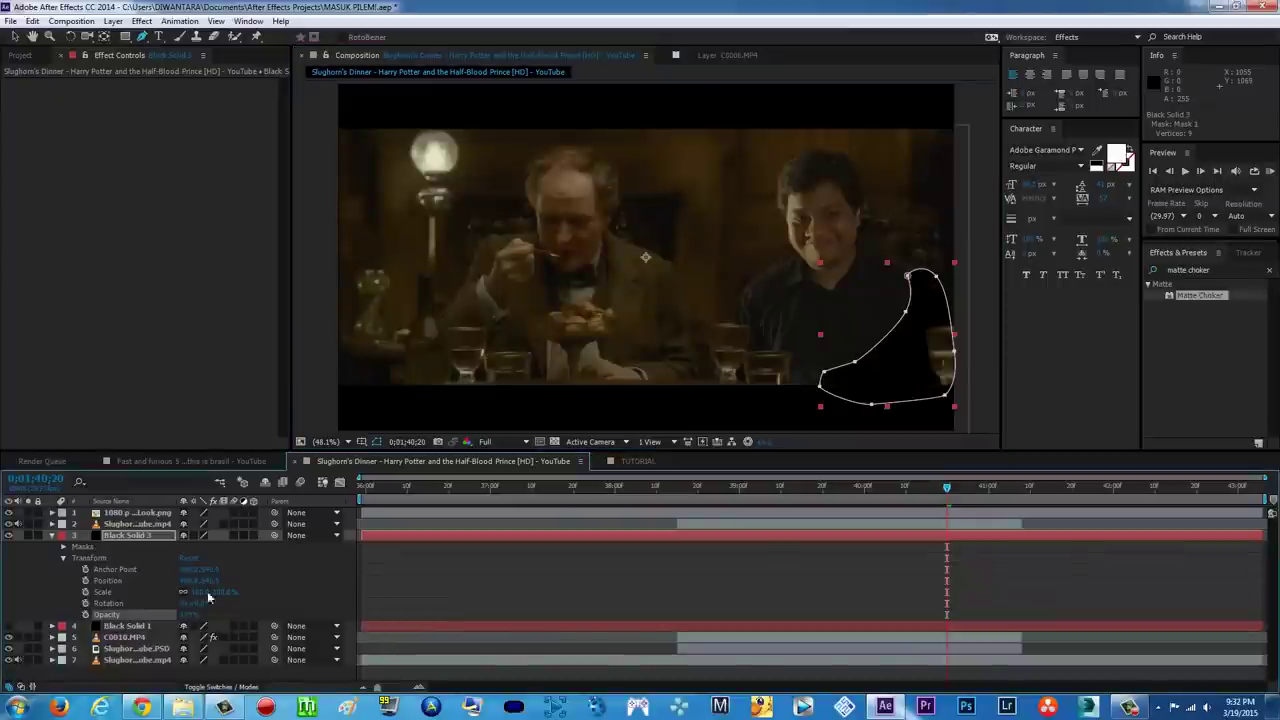
left_click(64, 558)
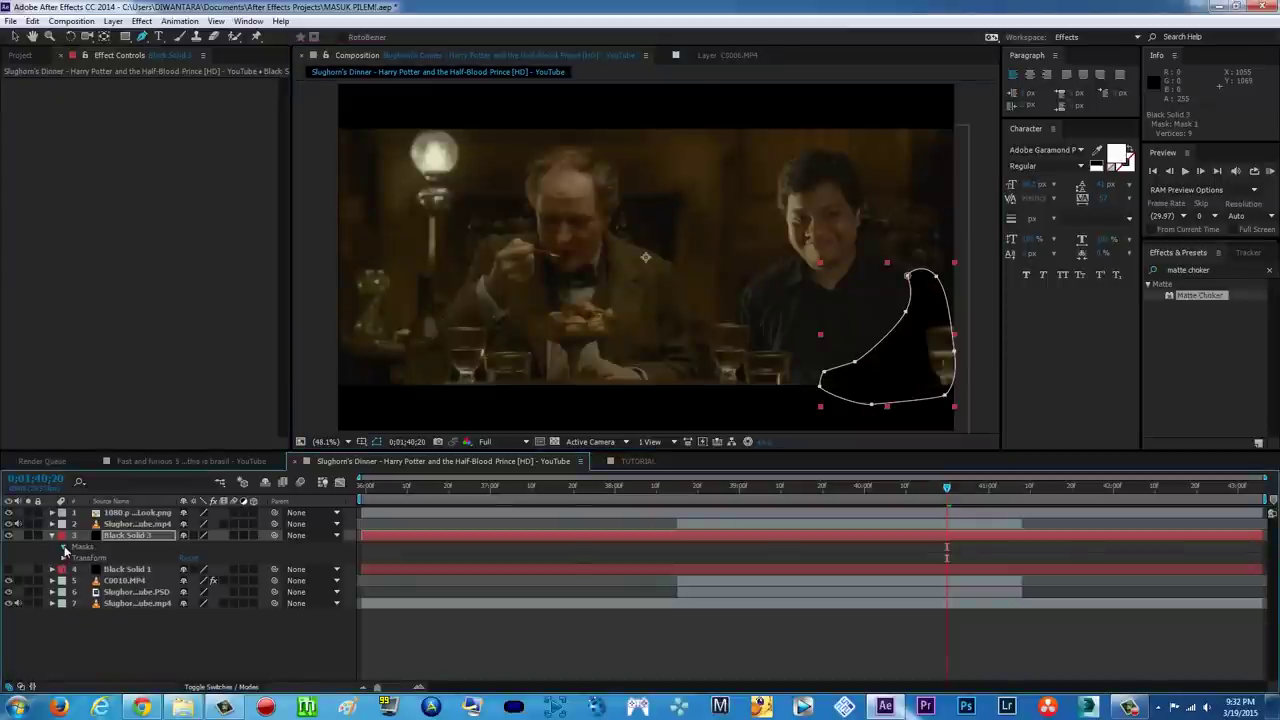
left_click(64, 548)
left_click(74, 558)
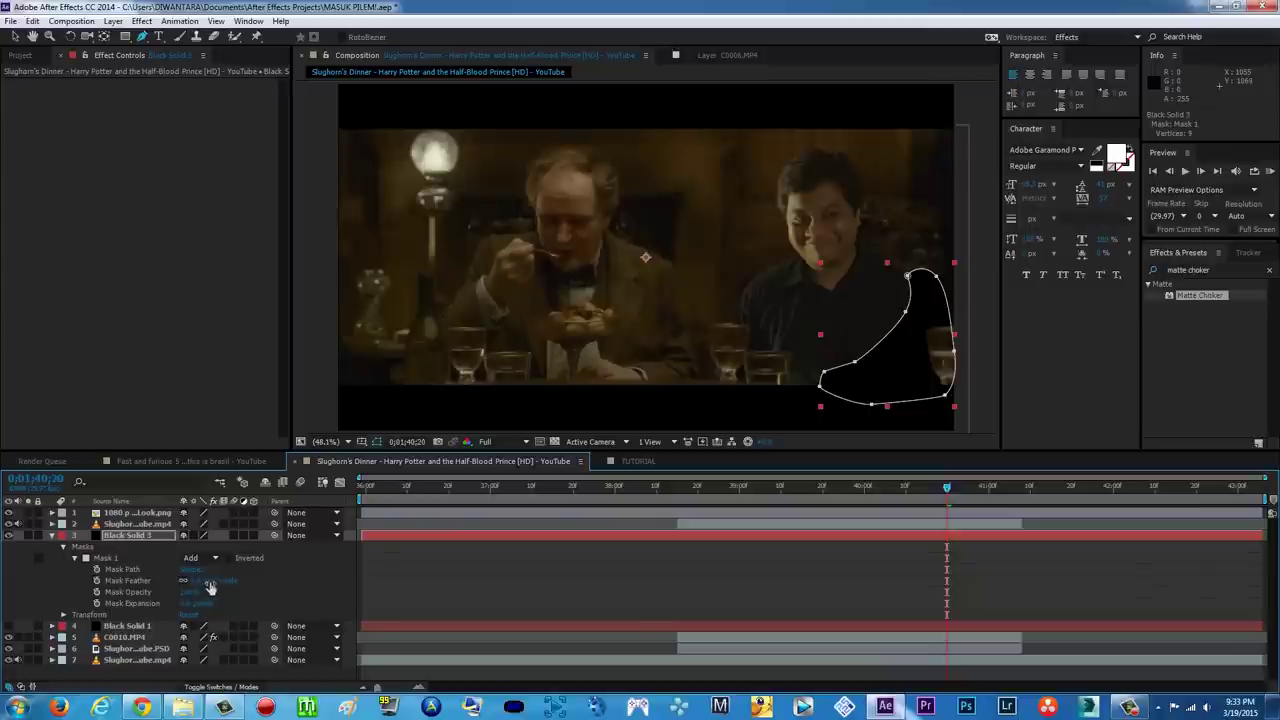
left_click_drag(208, 583, 225, 580)
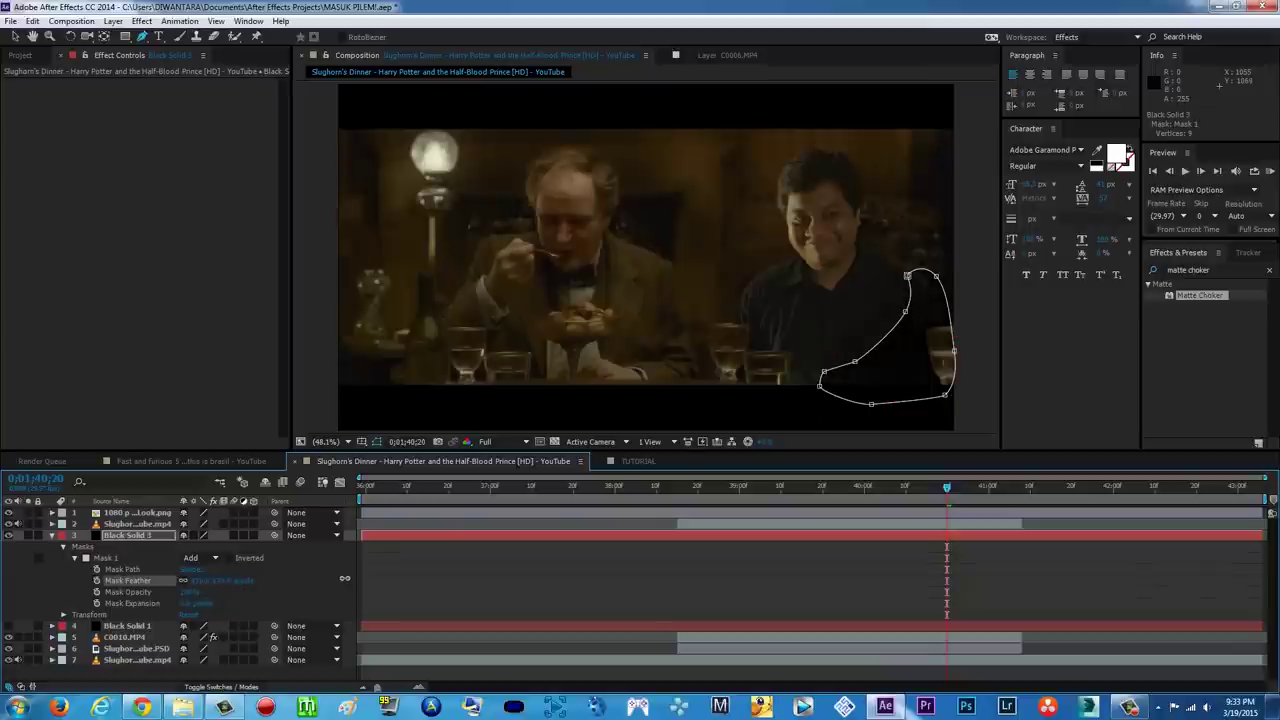
left_click_drag(345, 579, 346, 579)
Extend the upper tip of Mask 1 slightly upward with an added point, lower its Mask Opacity, and deselect the solid.
left_click(909, 273)
mouse_move(908, 274)
left_mouse_down()
mouse_move(915, 263)
mouse_move(890, 291)
mouse_move(909, 258)
left_mouse_up()
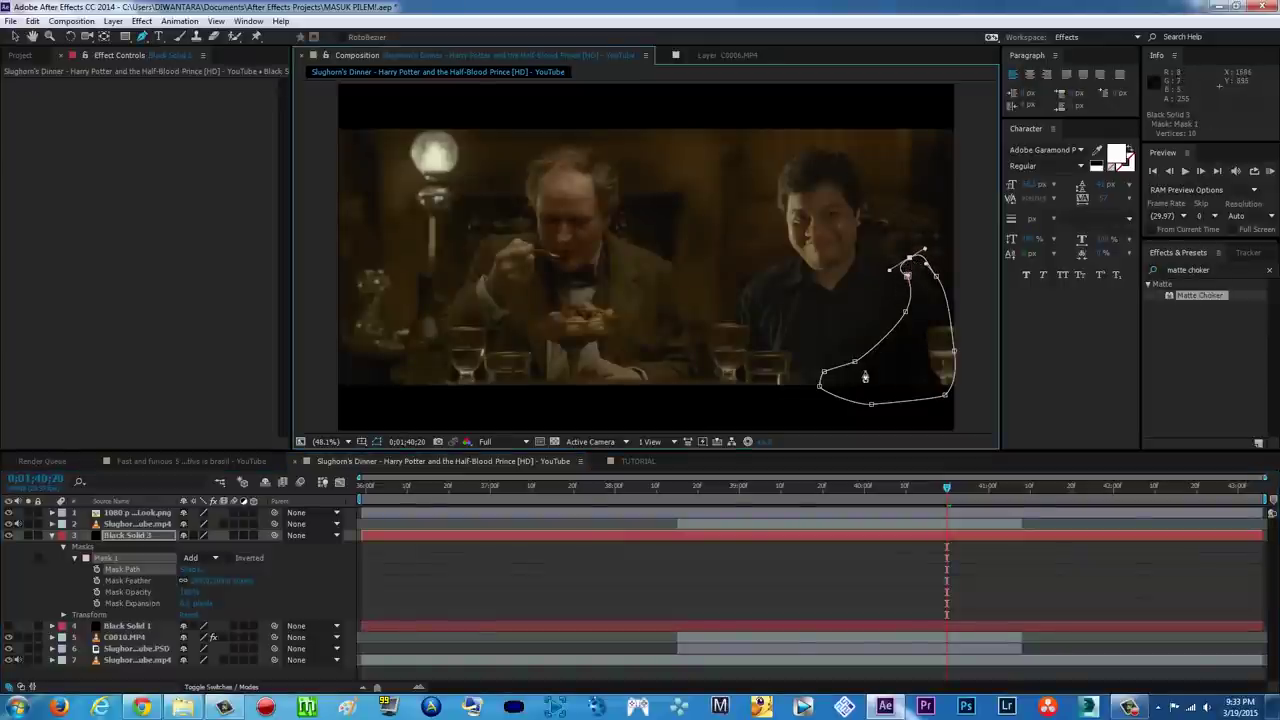
left_click(172, 592)
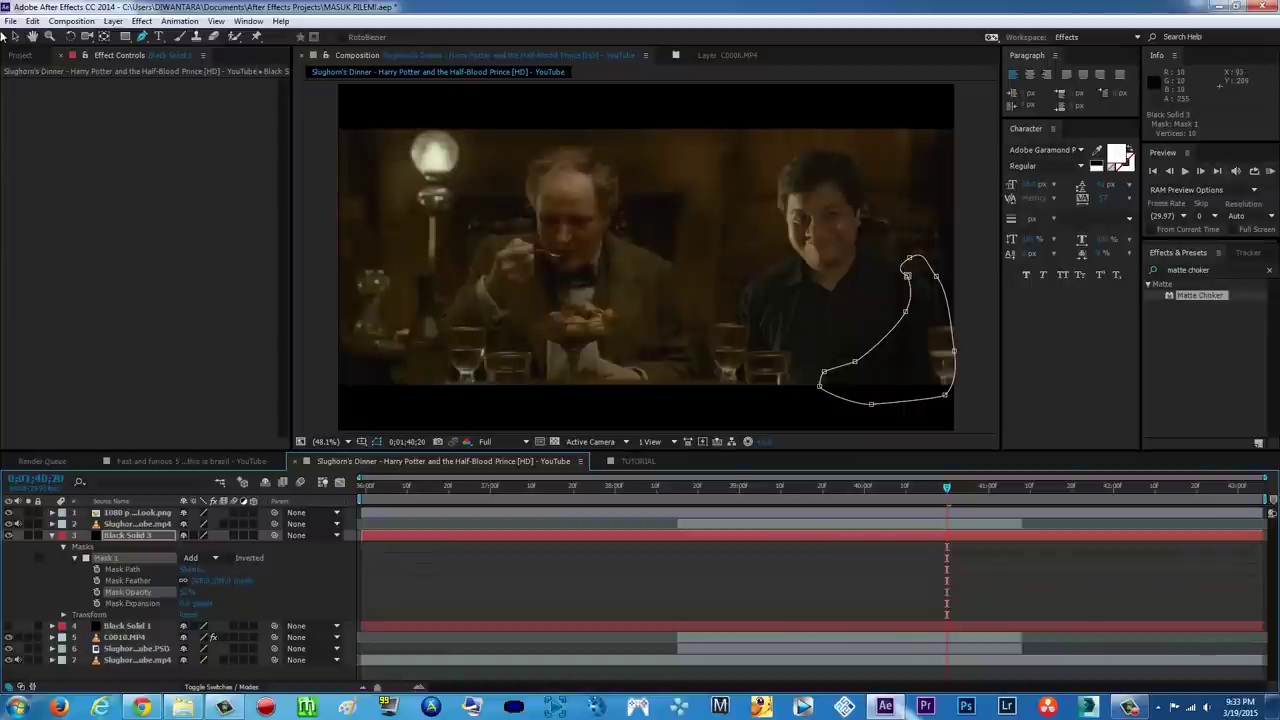
left_click(315, 174)
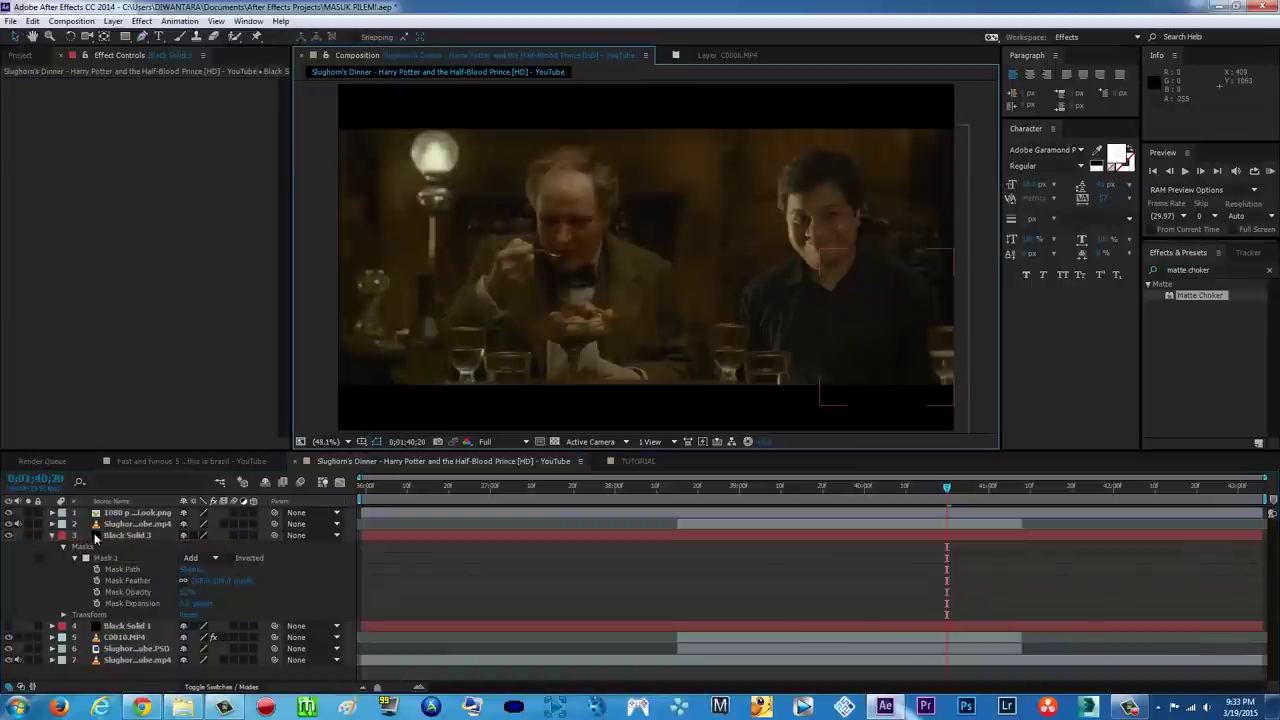
Create a new comp-sized solid in dark orange directly above the existing black shadow solid.
left_click(124, 537)
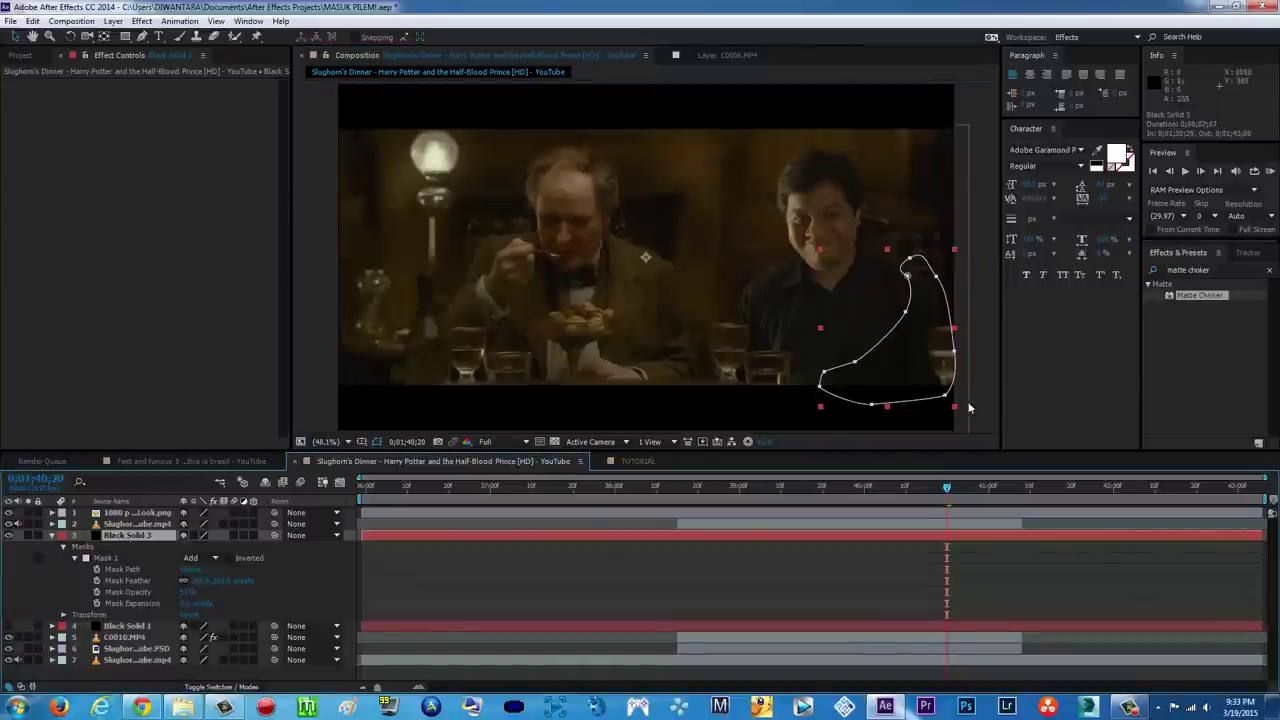
left_click(113, 21)
mouse_move(121, 37)
left_click(268, 51)
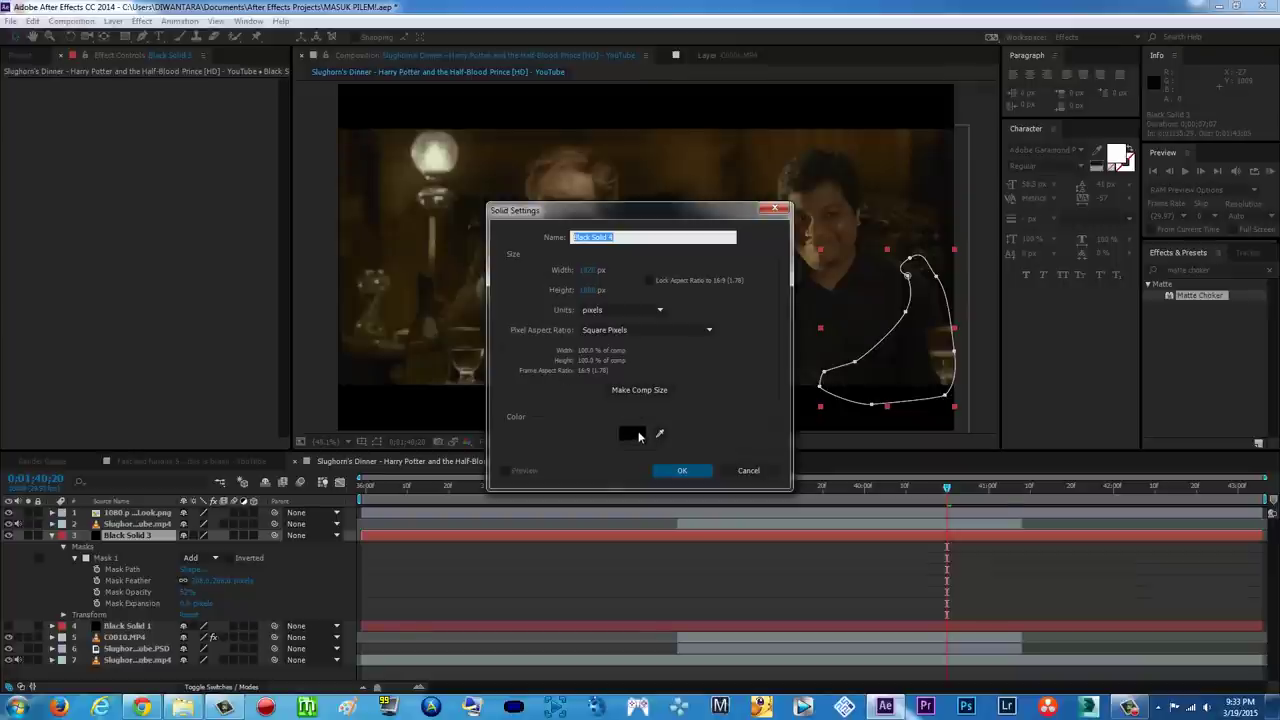
left_click(636, 436)
left_click_drag(663, 378, 665, 414)
left_click(645, 312)
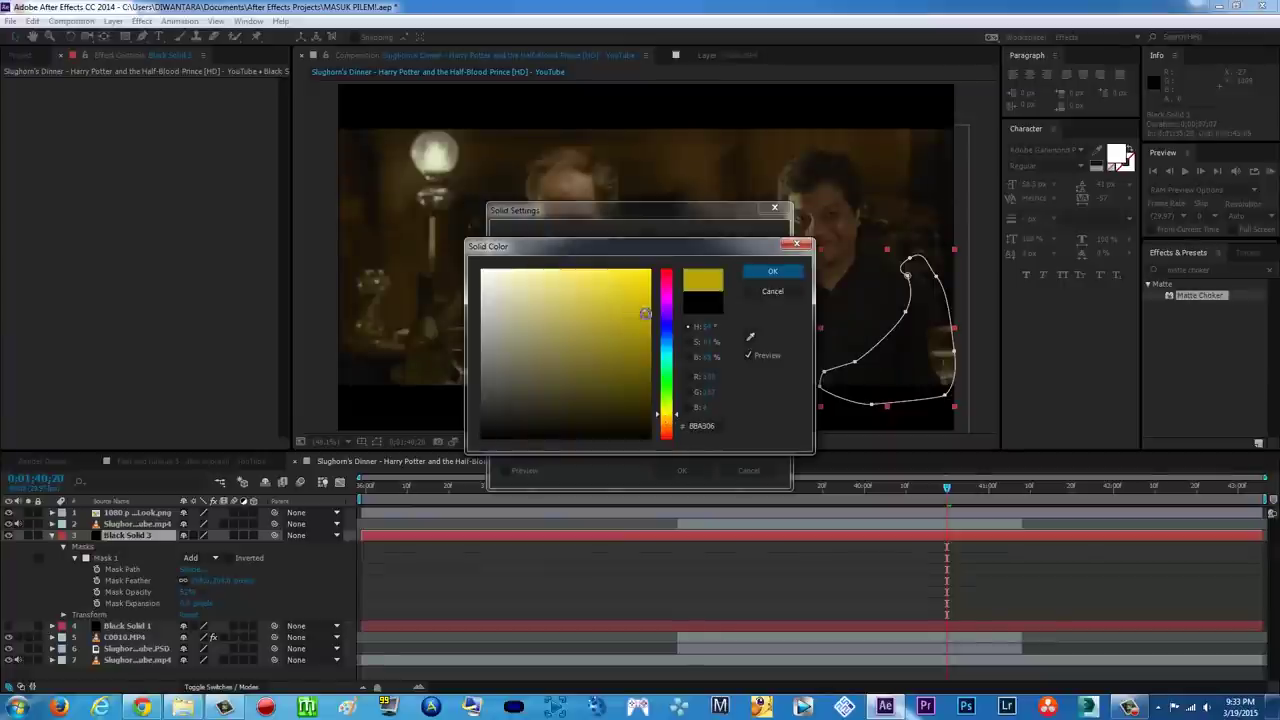
left_click_drag(669, 414, 670, 425)
left_click(774, 272)
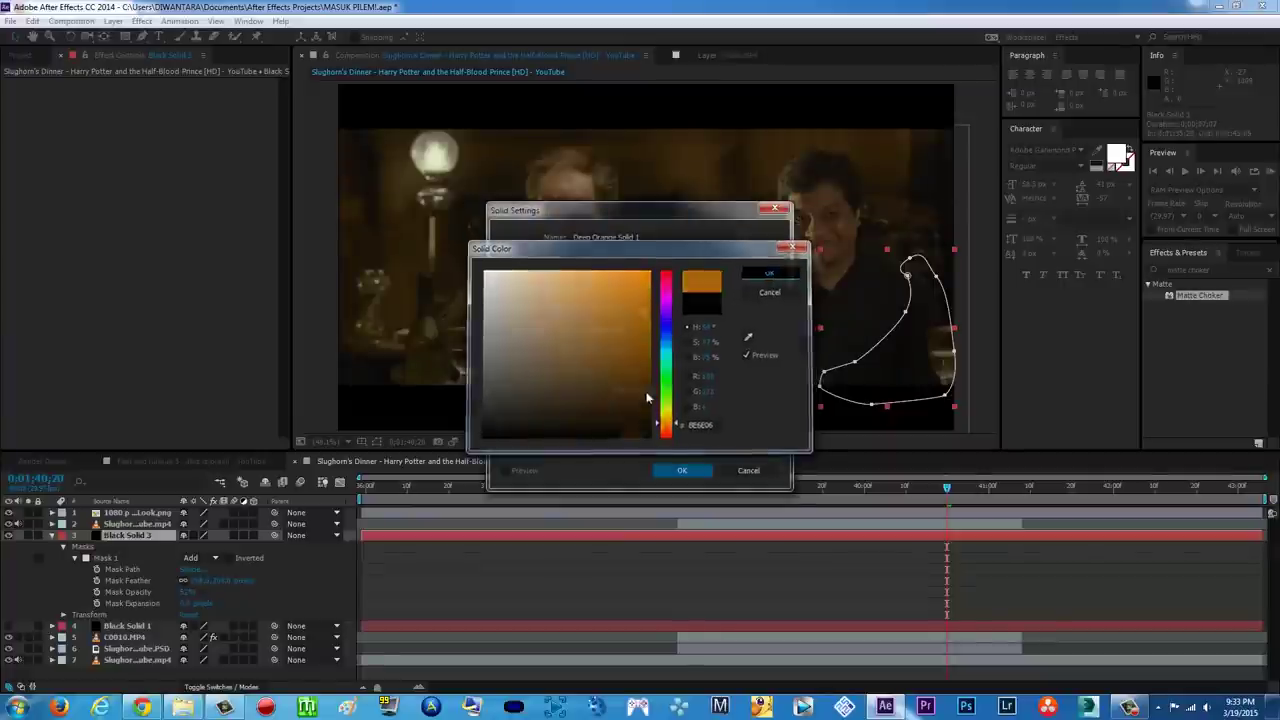
left_click(673, 471)
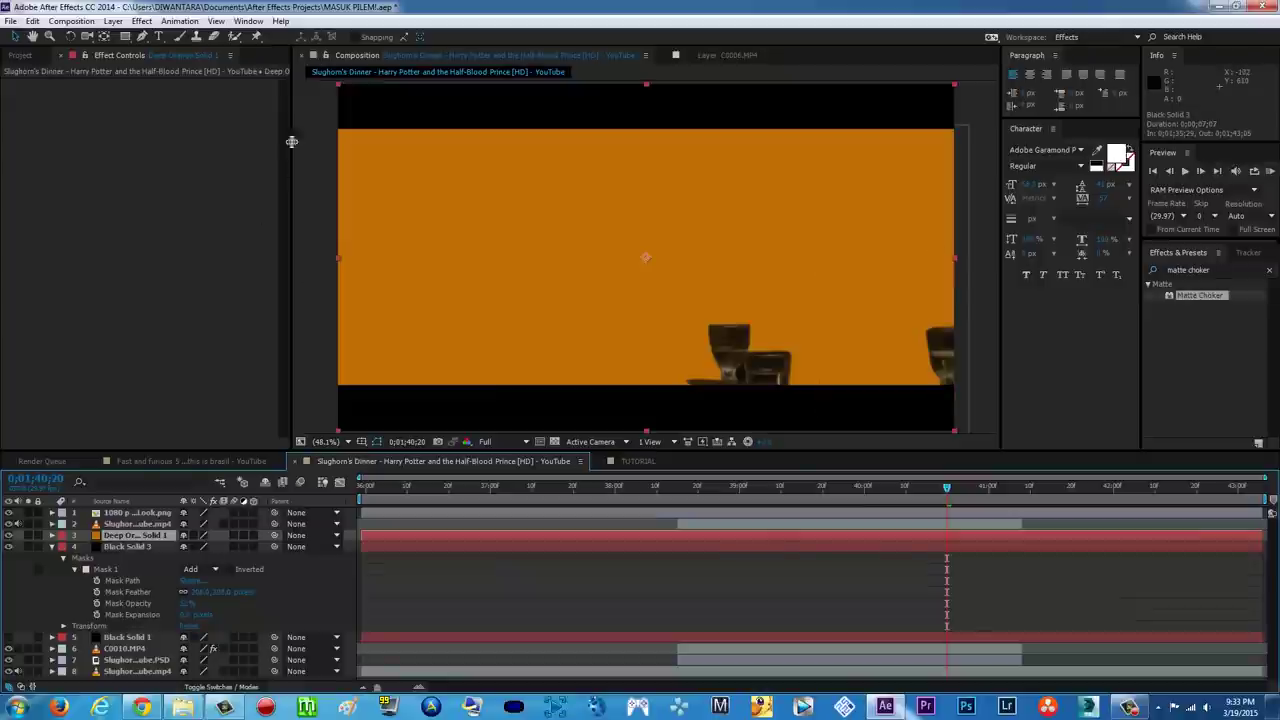
Draw a small closed, leaf-shaped mask with the Pen tool on the orange solid, beside the actor's face.
left_click(143, 36)
left_click(763, 195)
left_click(758, 257)
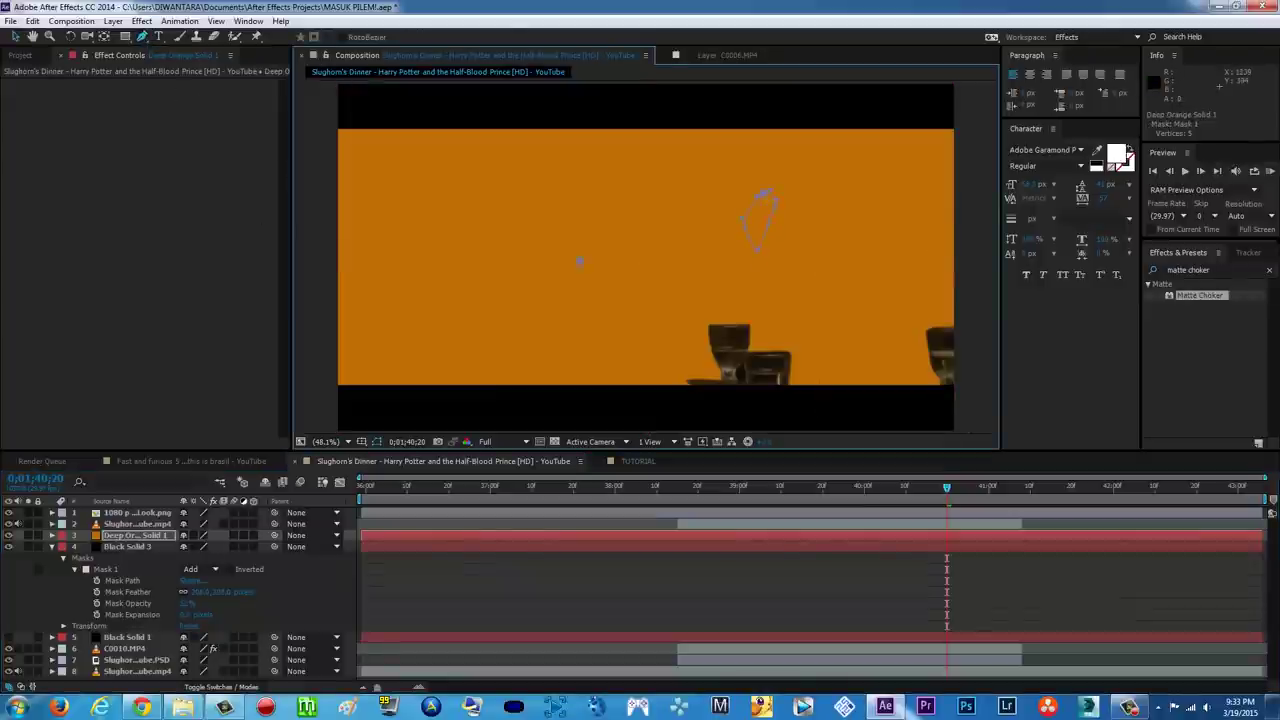
left_click(763, 193)
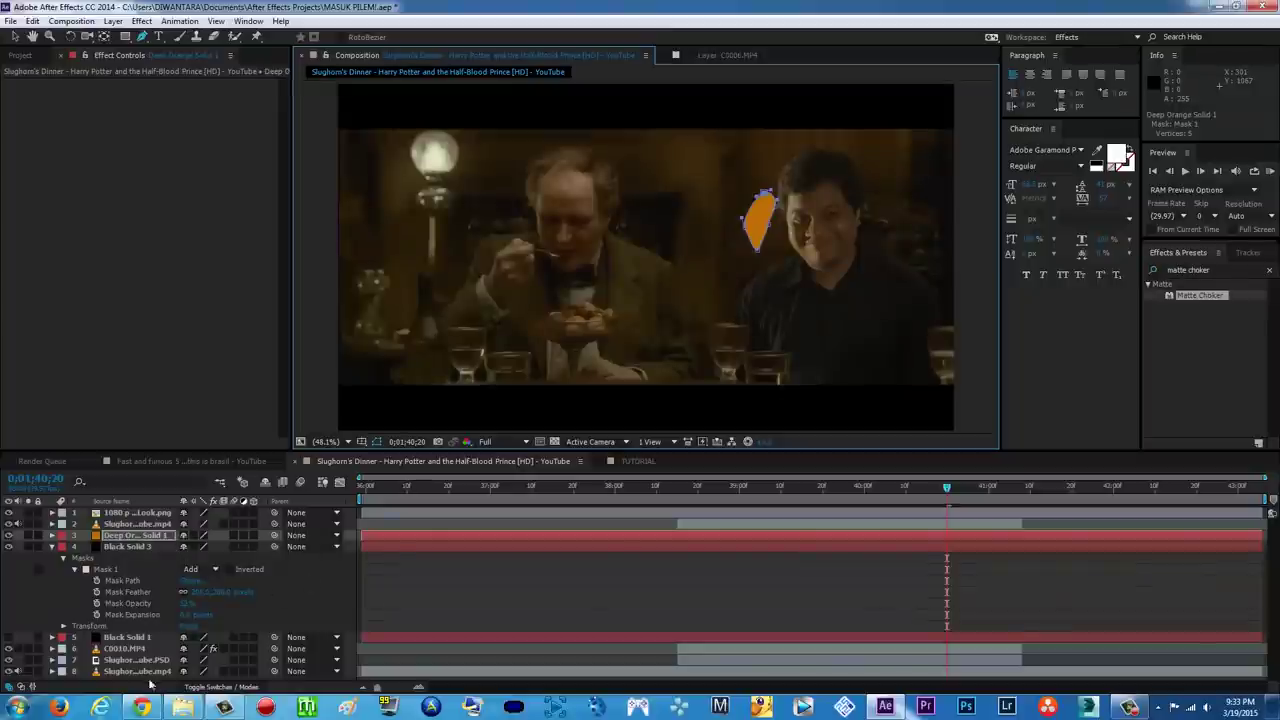
Try the Add and Lighten blending modes on the orange solid, and set it to Screen.
left_click(213, 687)
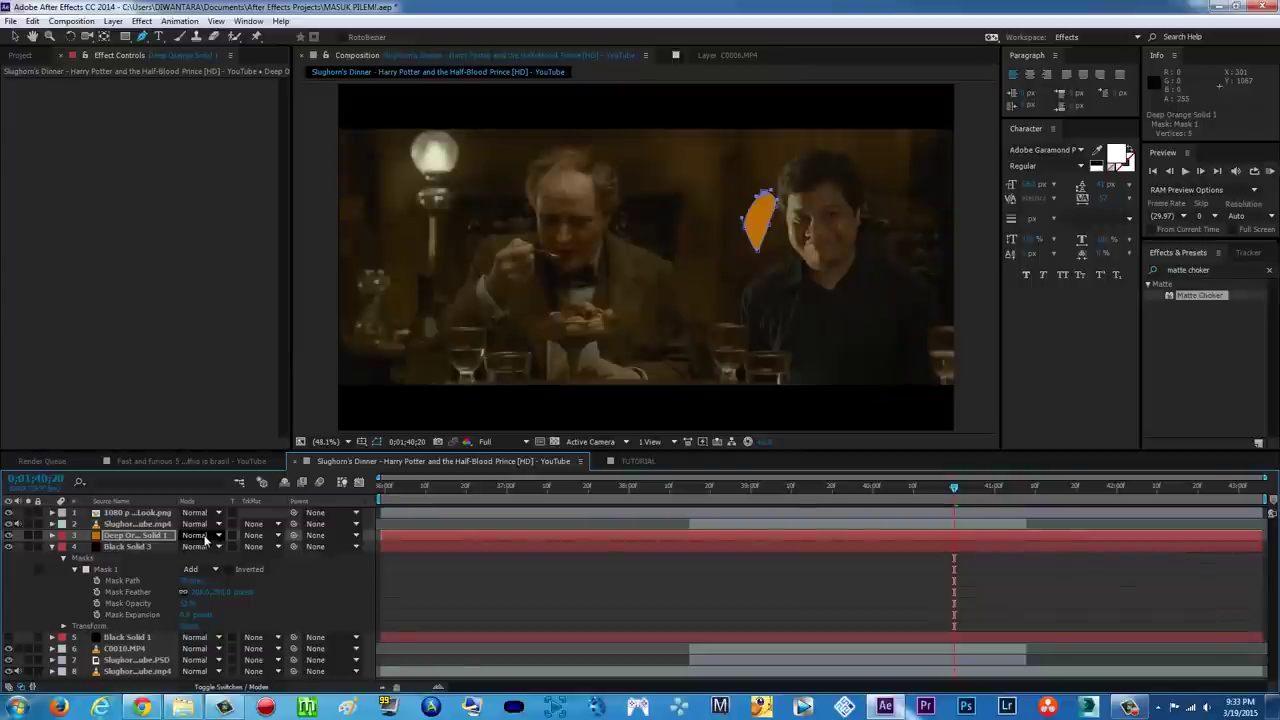
left_click(196, 536)
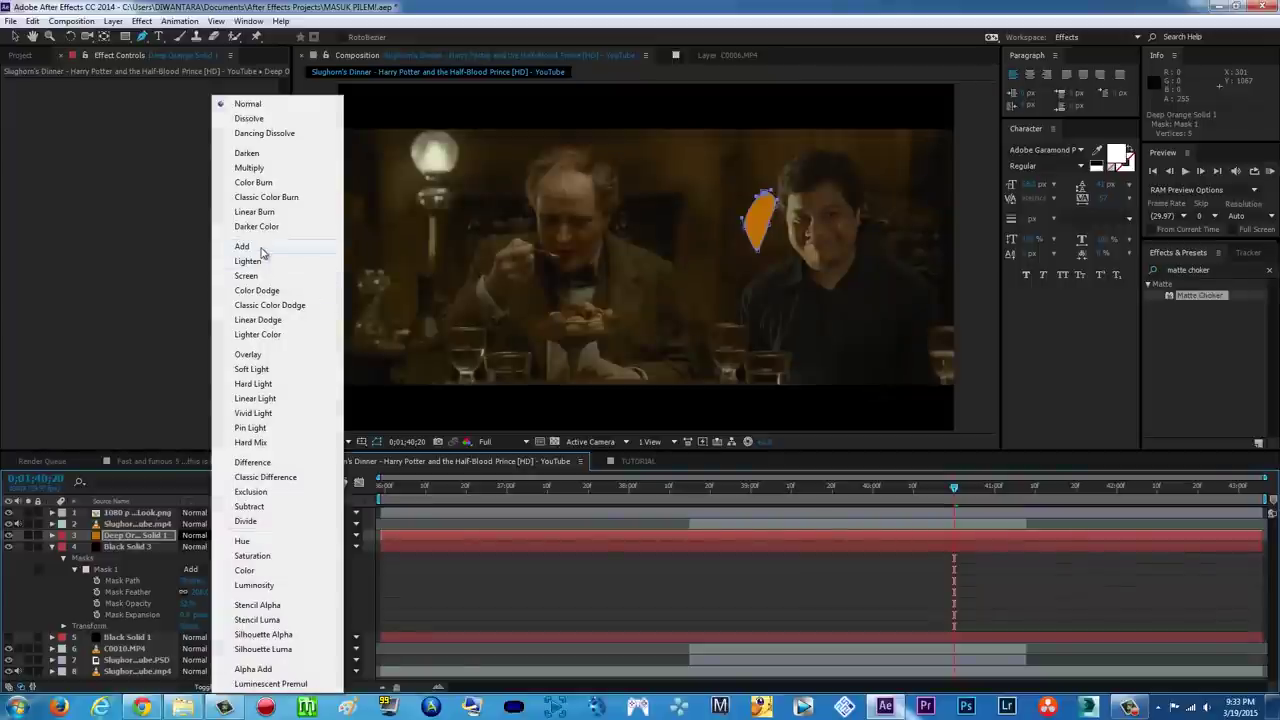
left_click(262, 250)
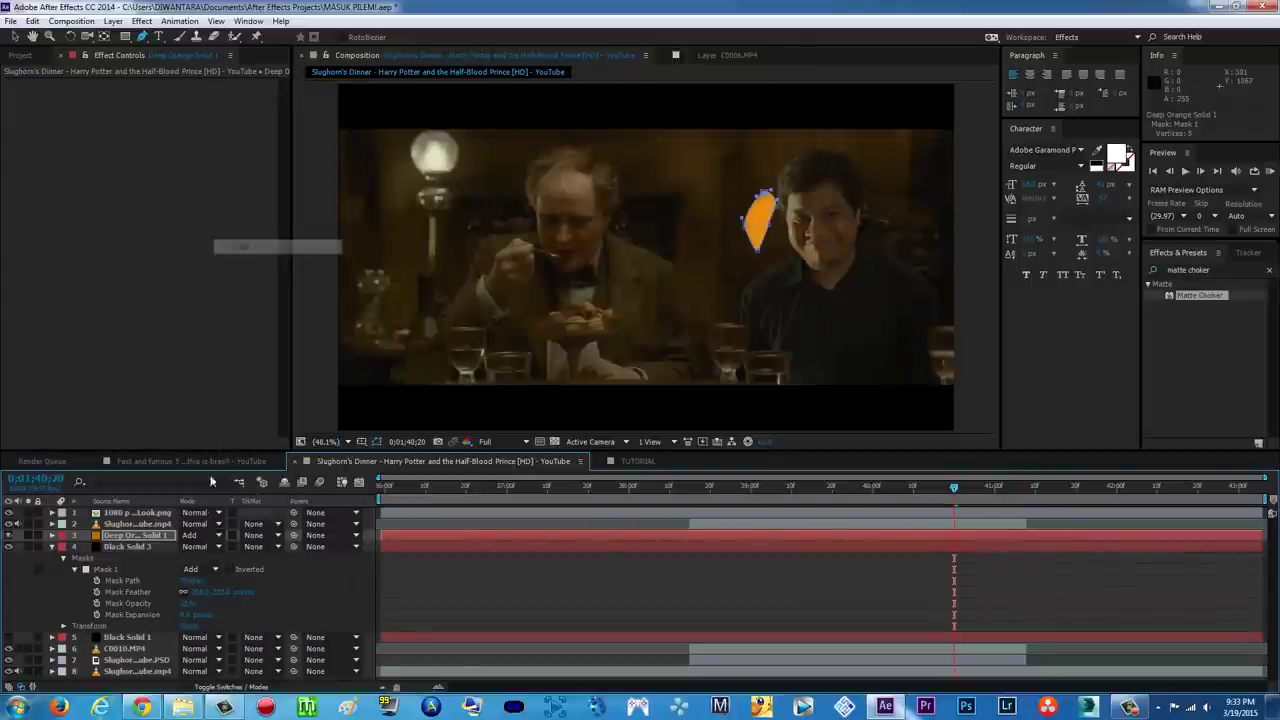
left_click(190, 536)
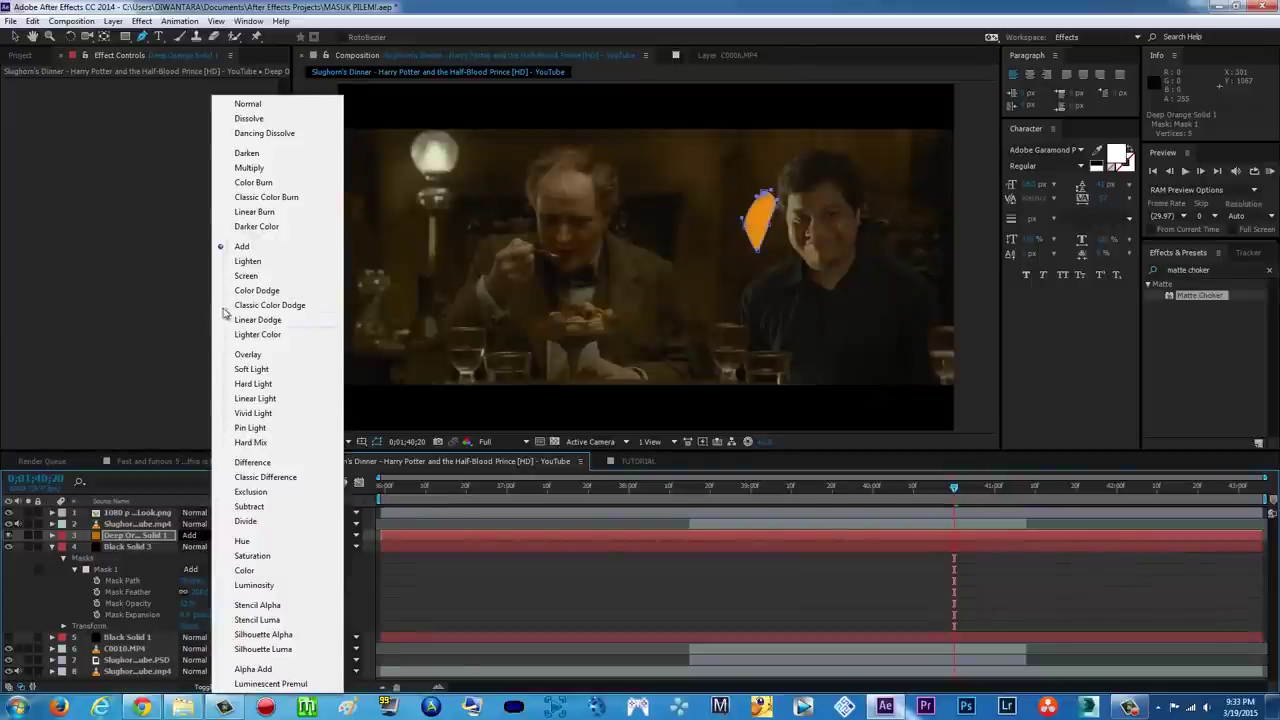
left_click(252, 262)
left_click(196, 536)
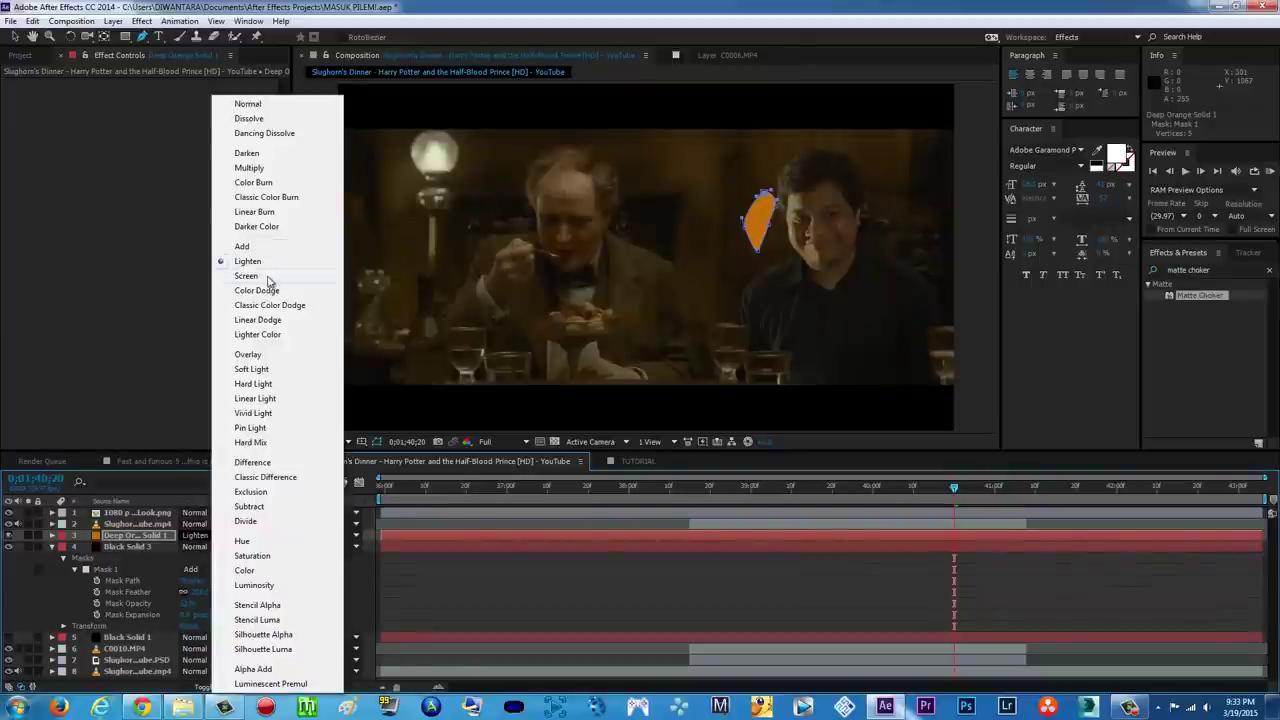
left_click(268, 276)
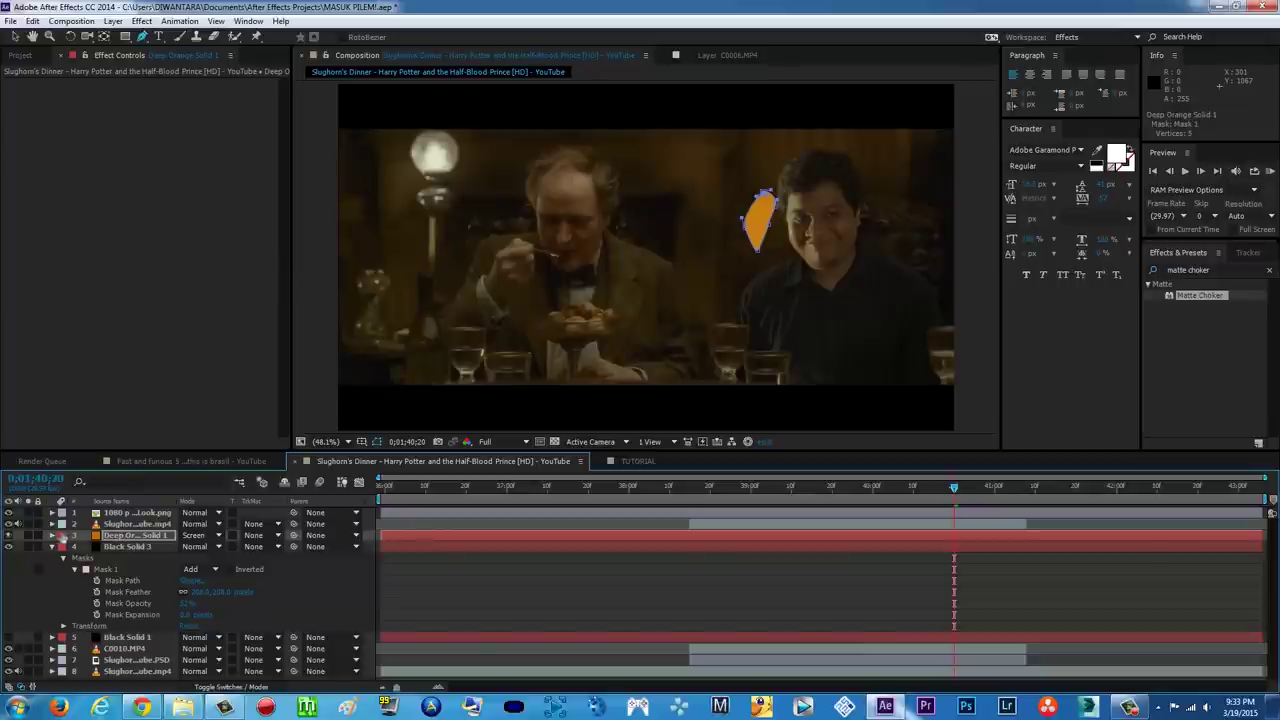
Increase the Mask Feather of the orange solid's Mask 1 and lower its Mask Opacity to a faint glow.
left_click(53, 536)
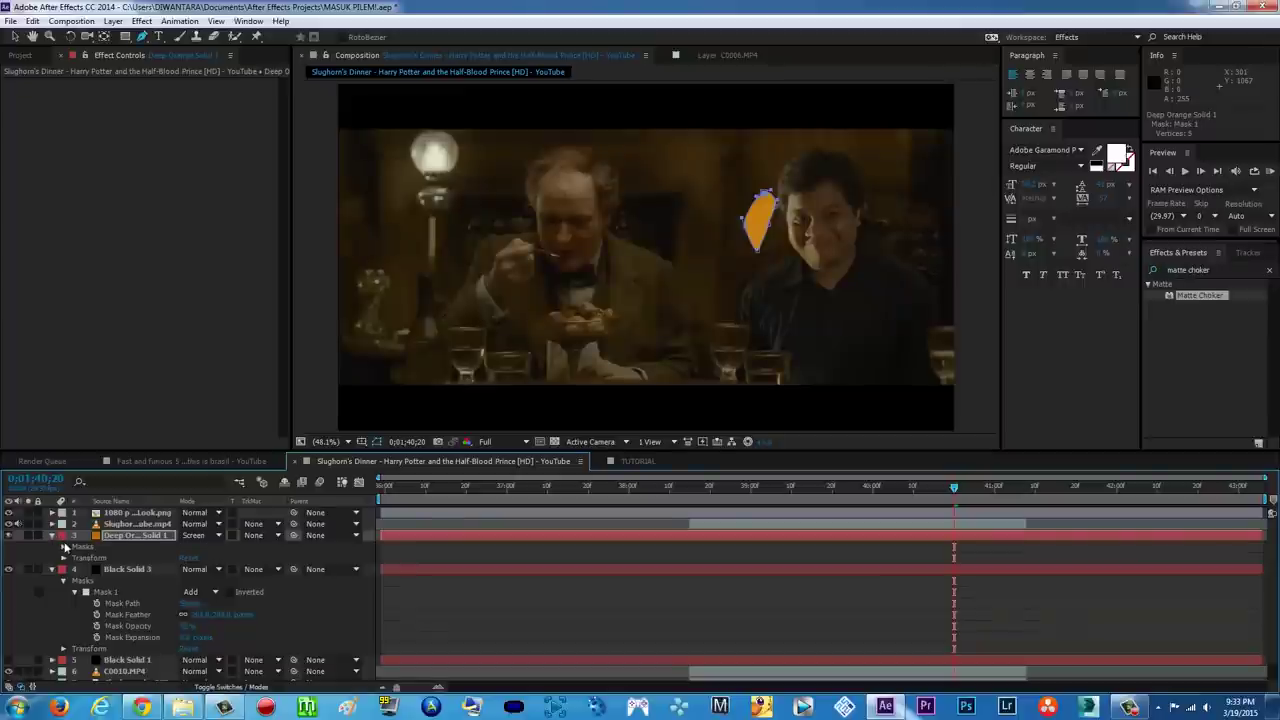
left_click(63, 547)
left_click(80, 565)
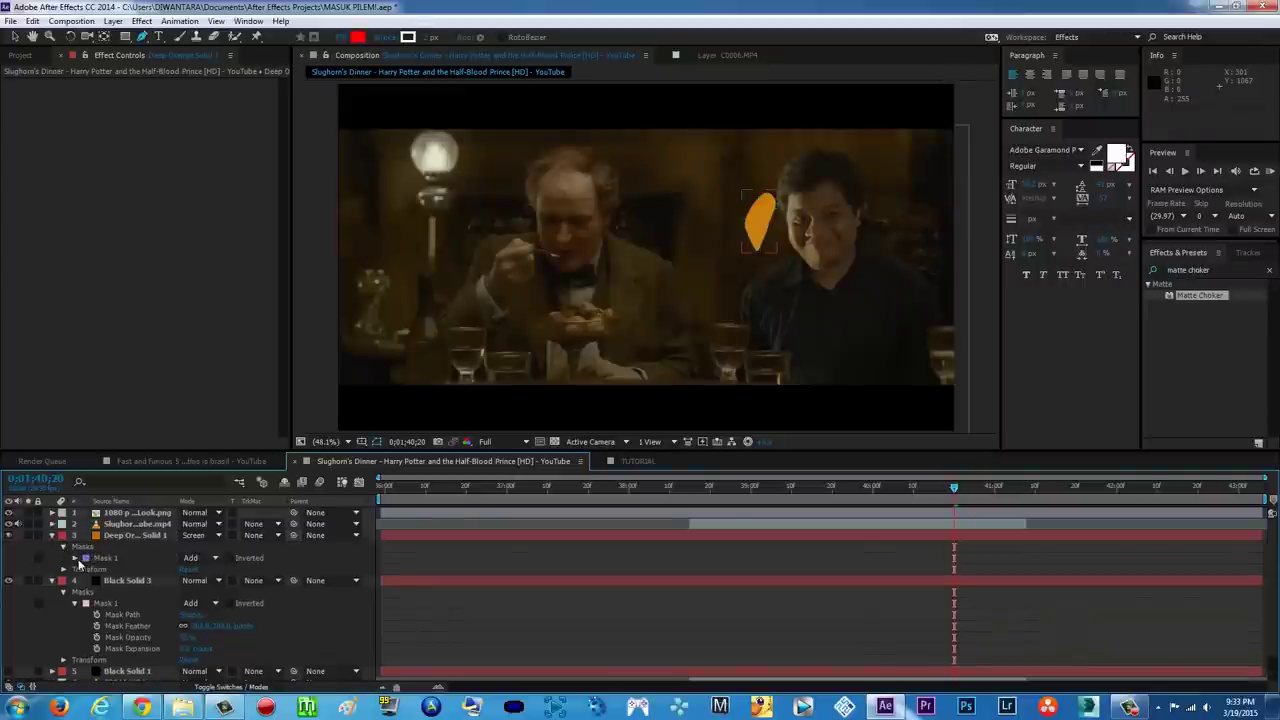
left_click(76, 558)
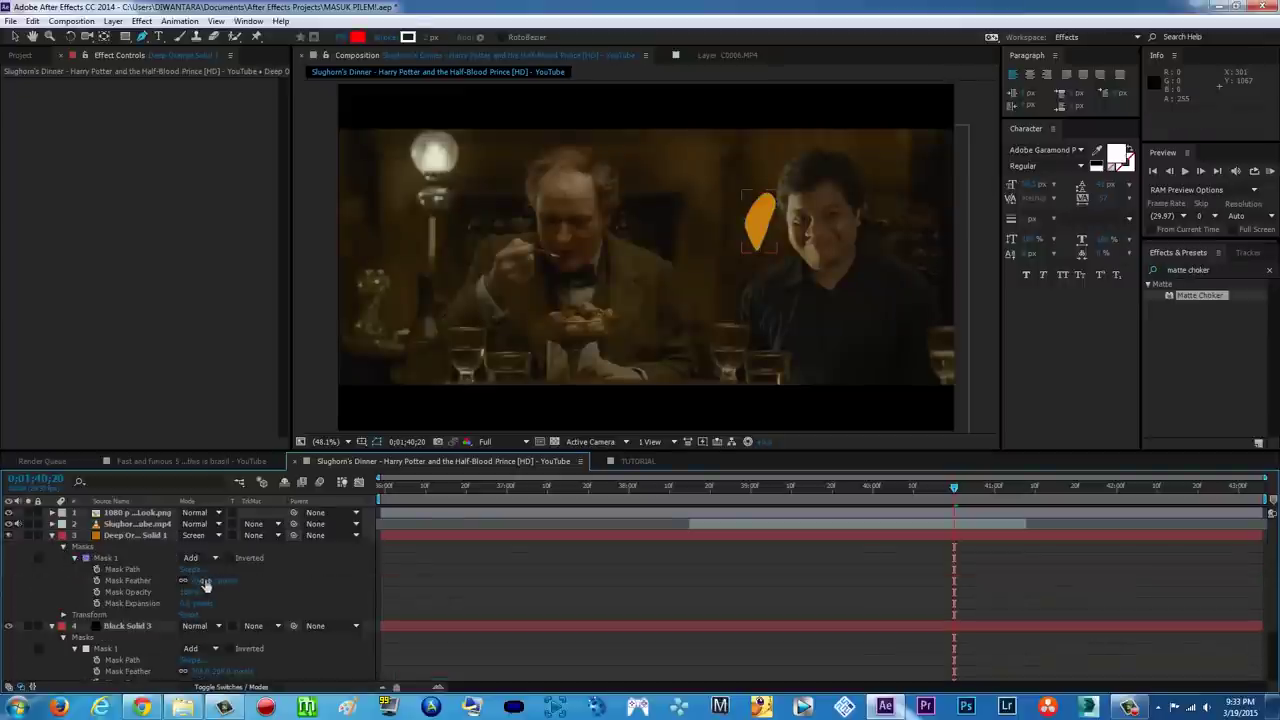
left_click_drag(215, 580, 259, 577)
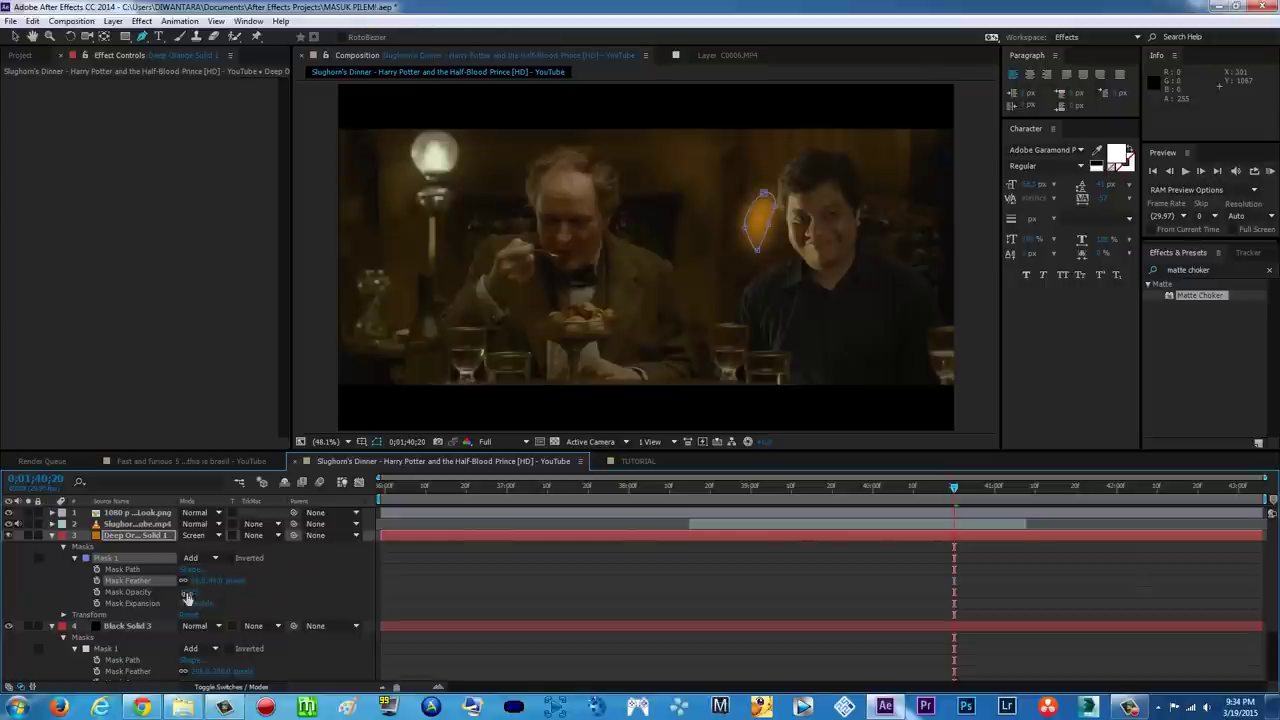
left_click_drag(186, 590, 128, 586)
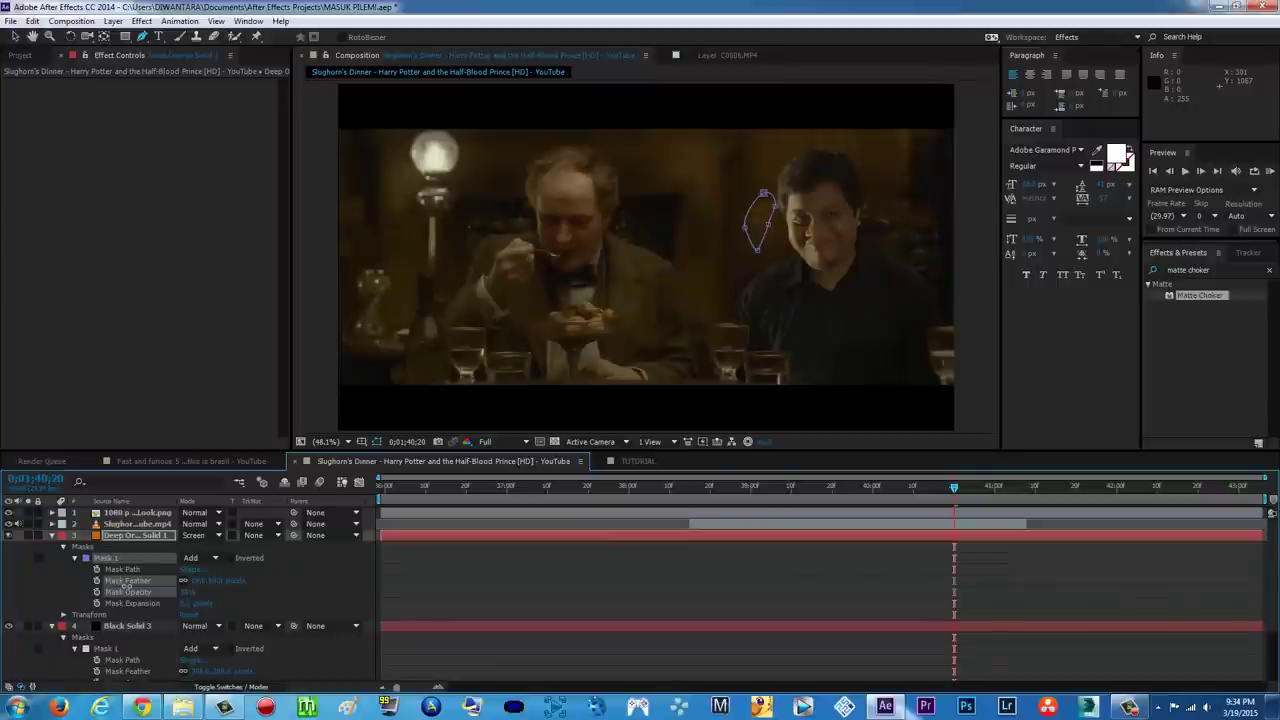
Set the orange solid's blending mode to Add and move it onto the lamp-facing side of the actor's face.
left_click(222, 536)
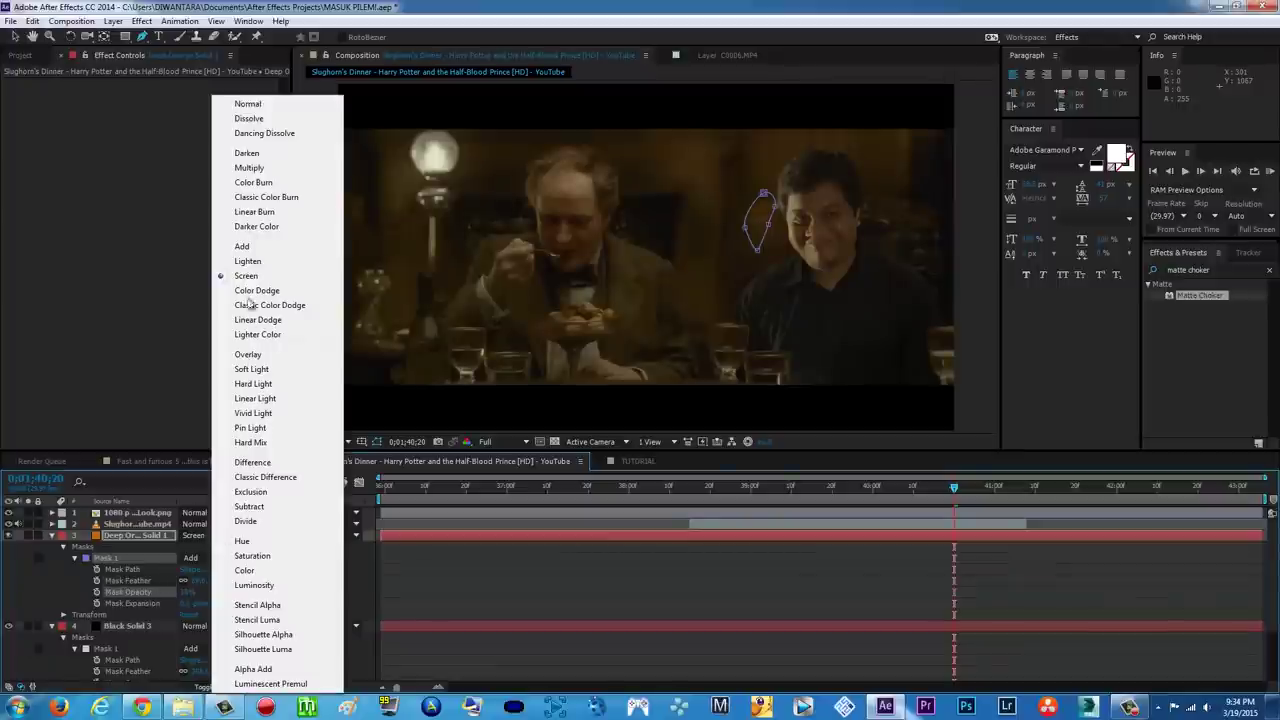
left_click(243, 247)
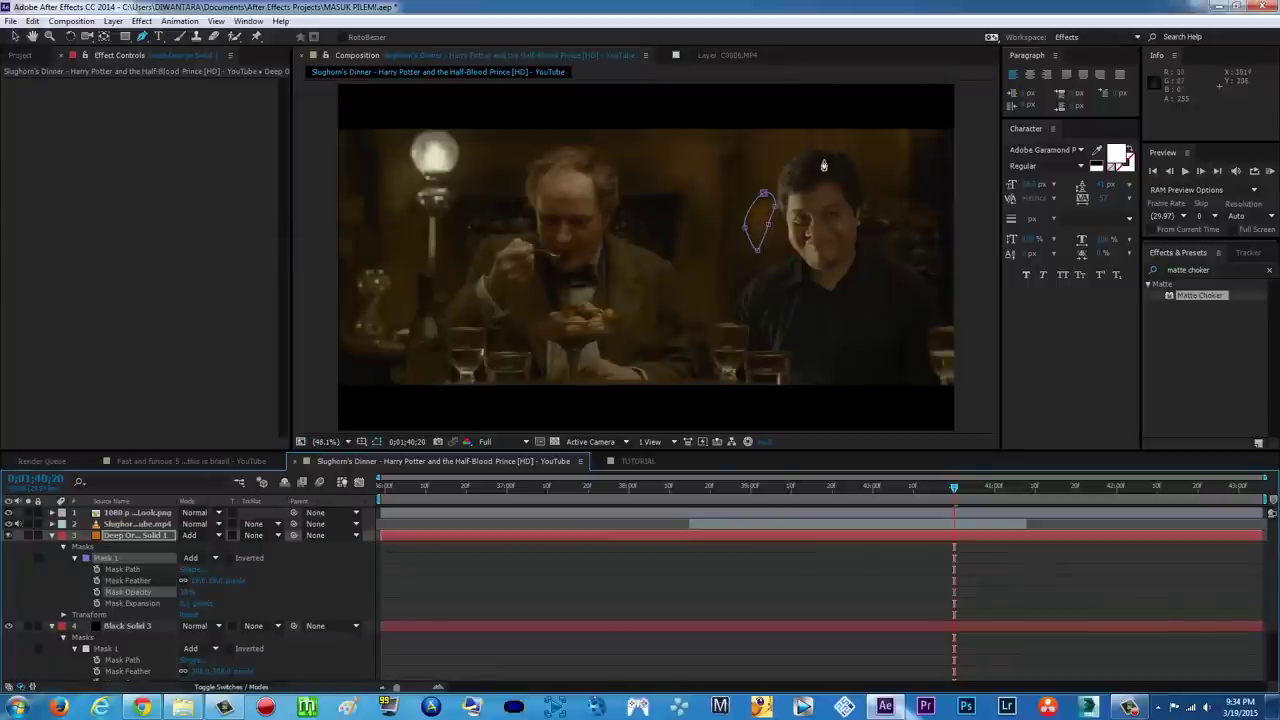
key("v")
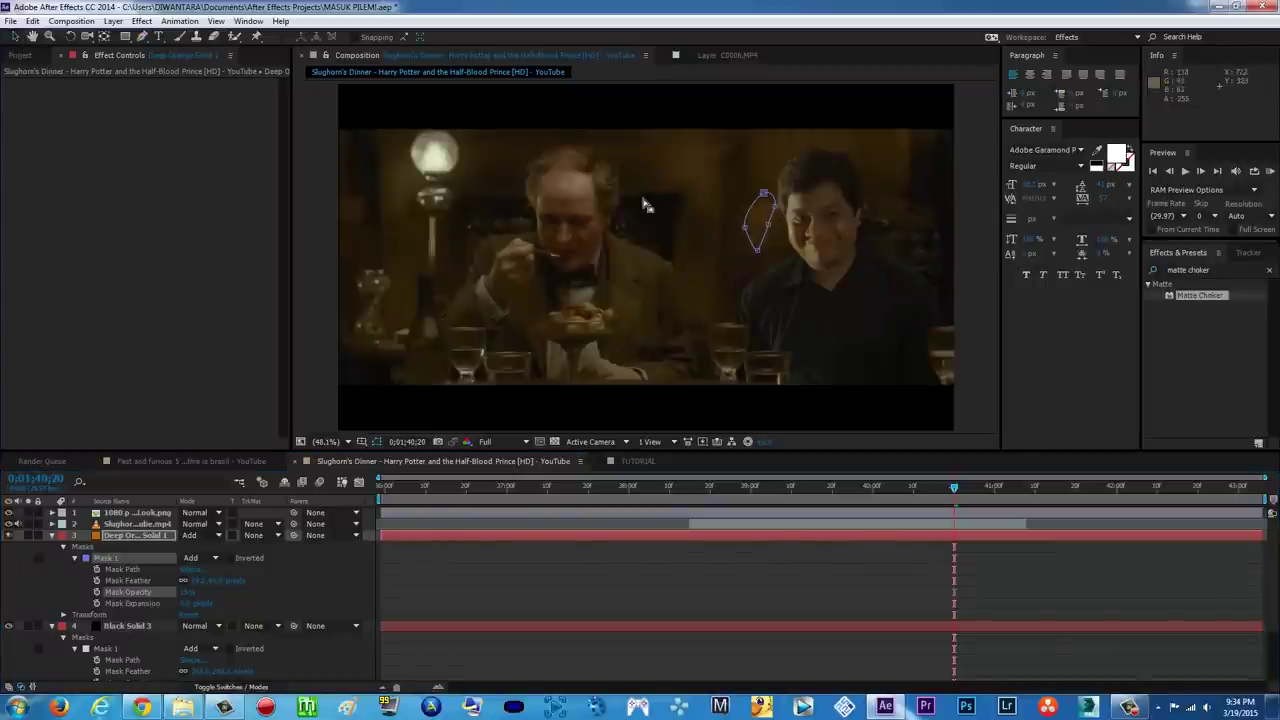
left_click_drag(758, 227, 797, 218)
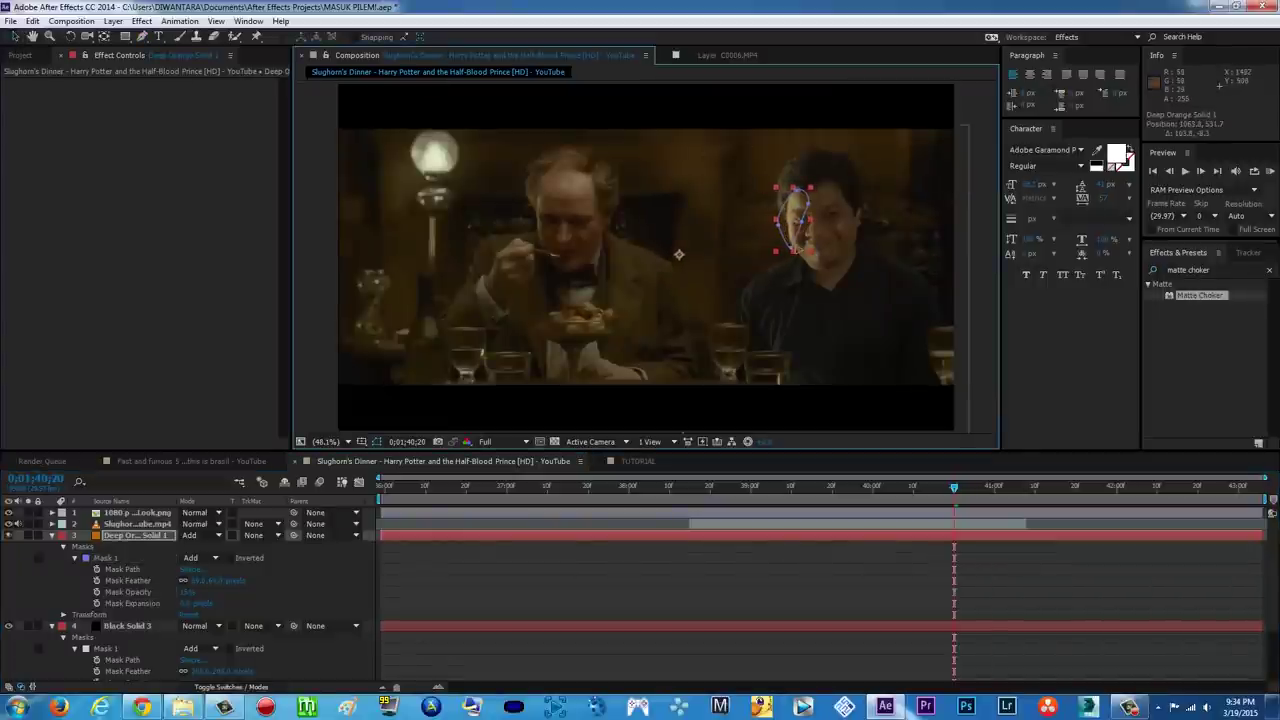
Switch to the Fast and furious 5 composition.
left_click(185, 461)
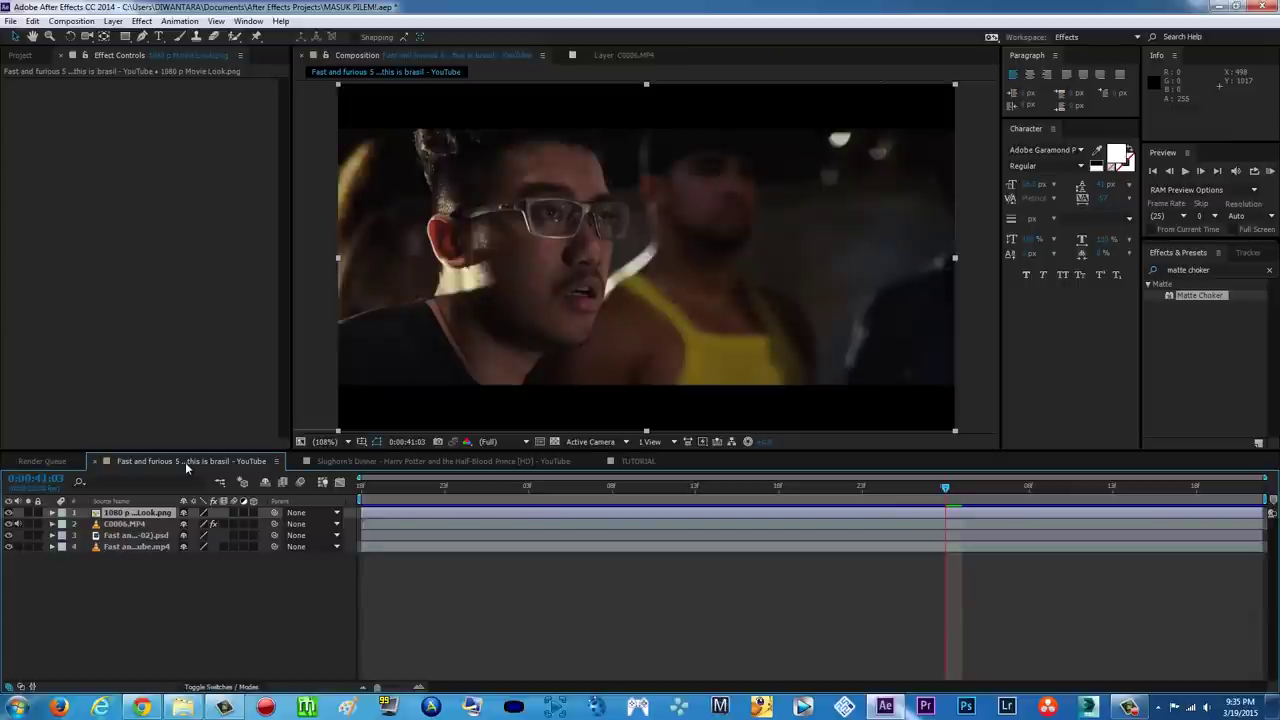